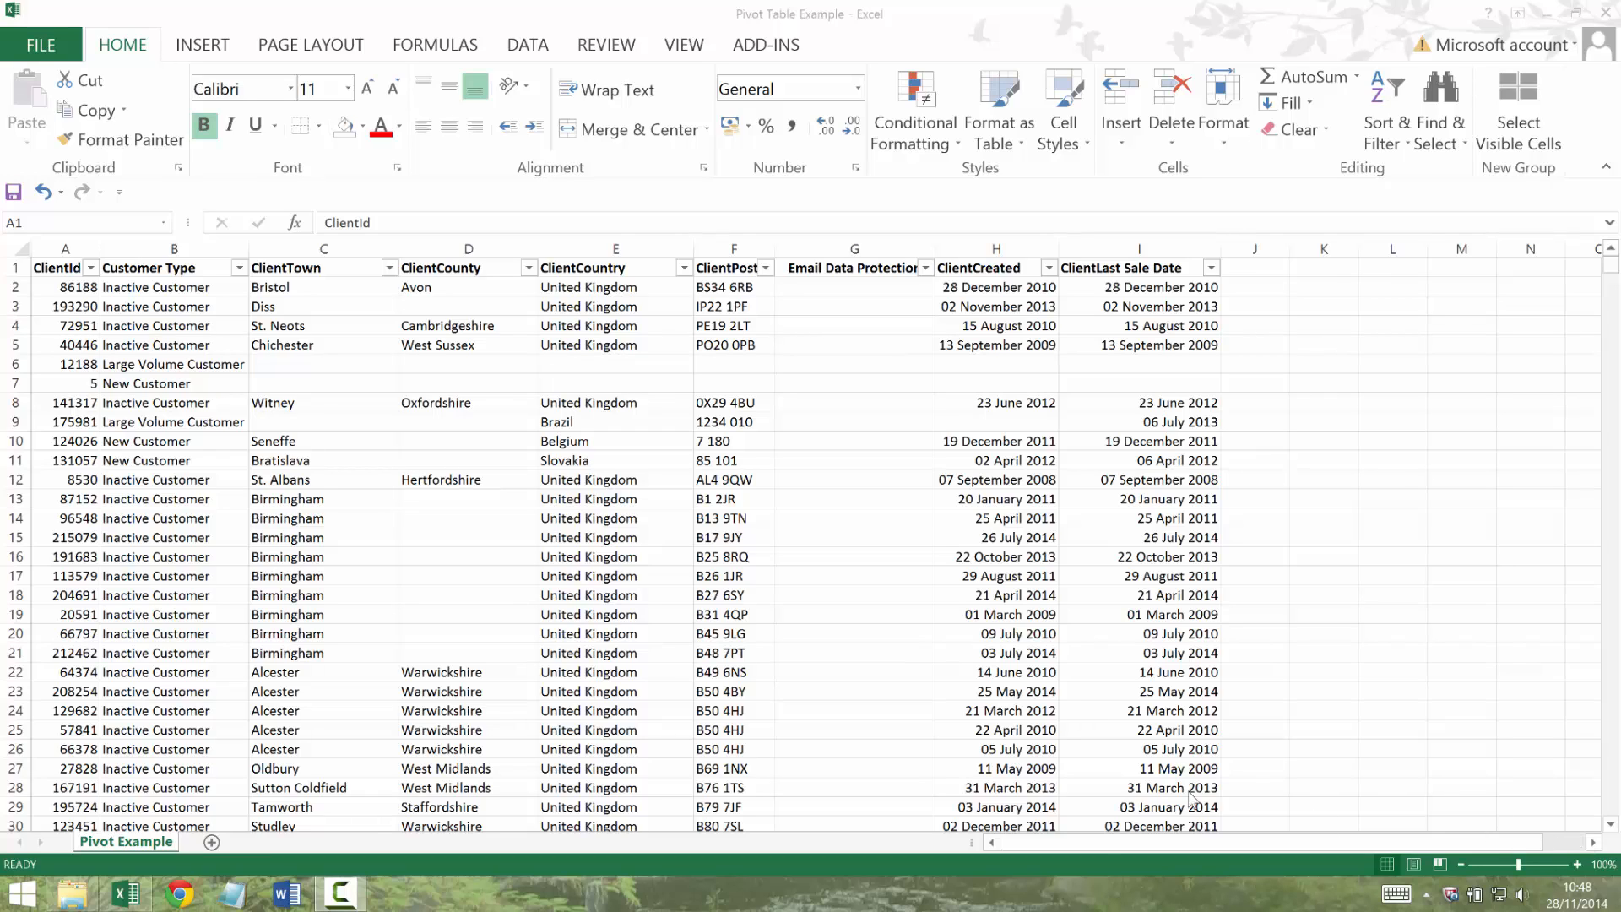
Review the column headers in row 1 of the client data, from ClientId across to ClientLast Sale Date.
click(53, 269)
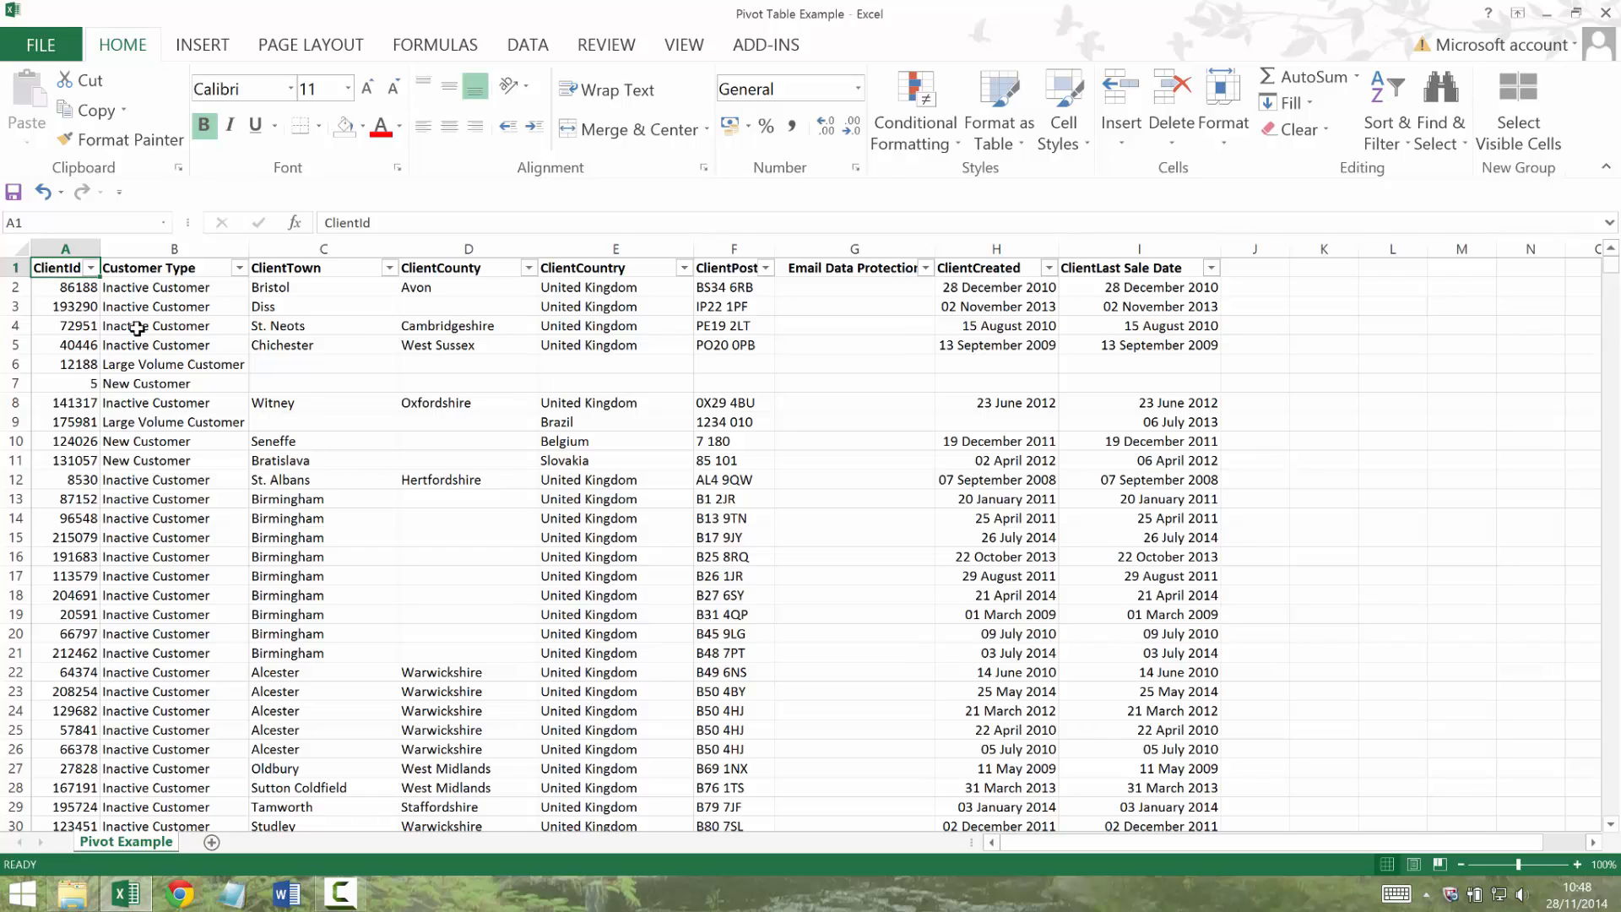
key(Right)
key(Right)
key(Right)
key(Right)
key(Right)
key(Right)
key(Right)
key(Right)
key(Right)
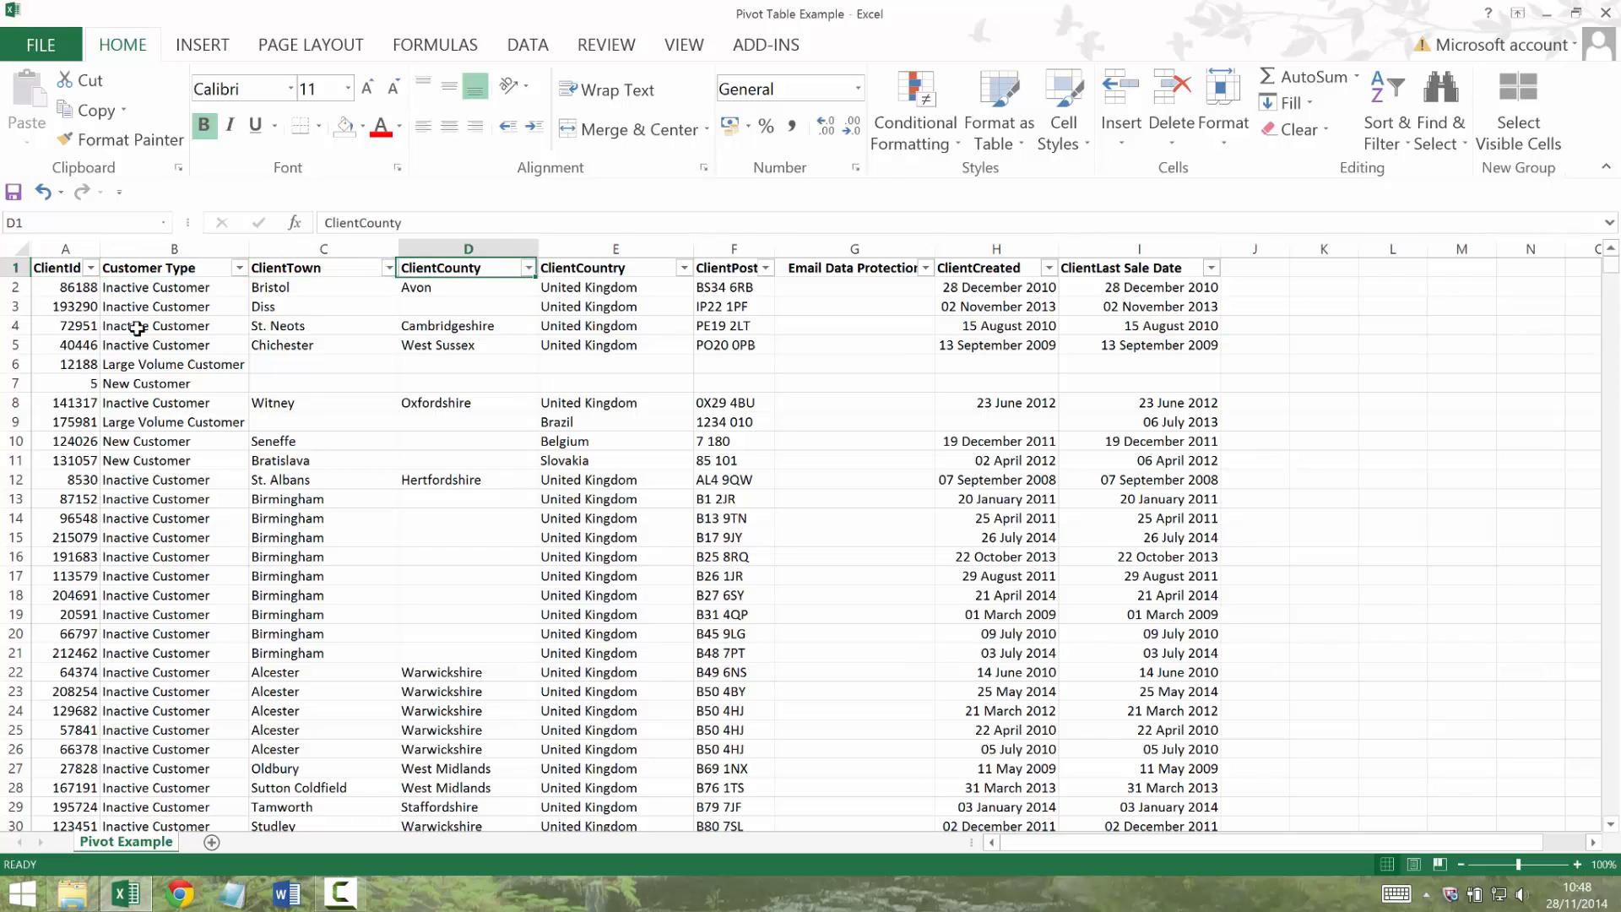
key(Left)
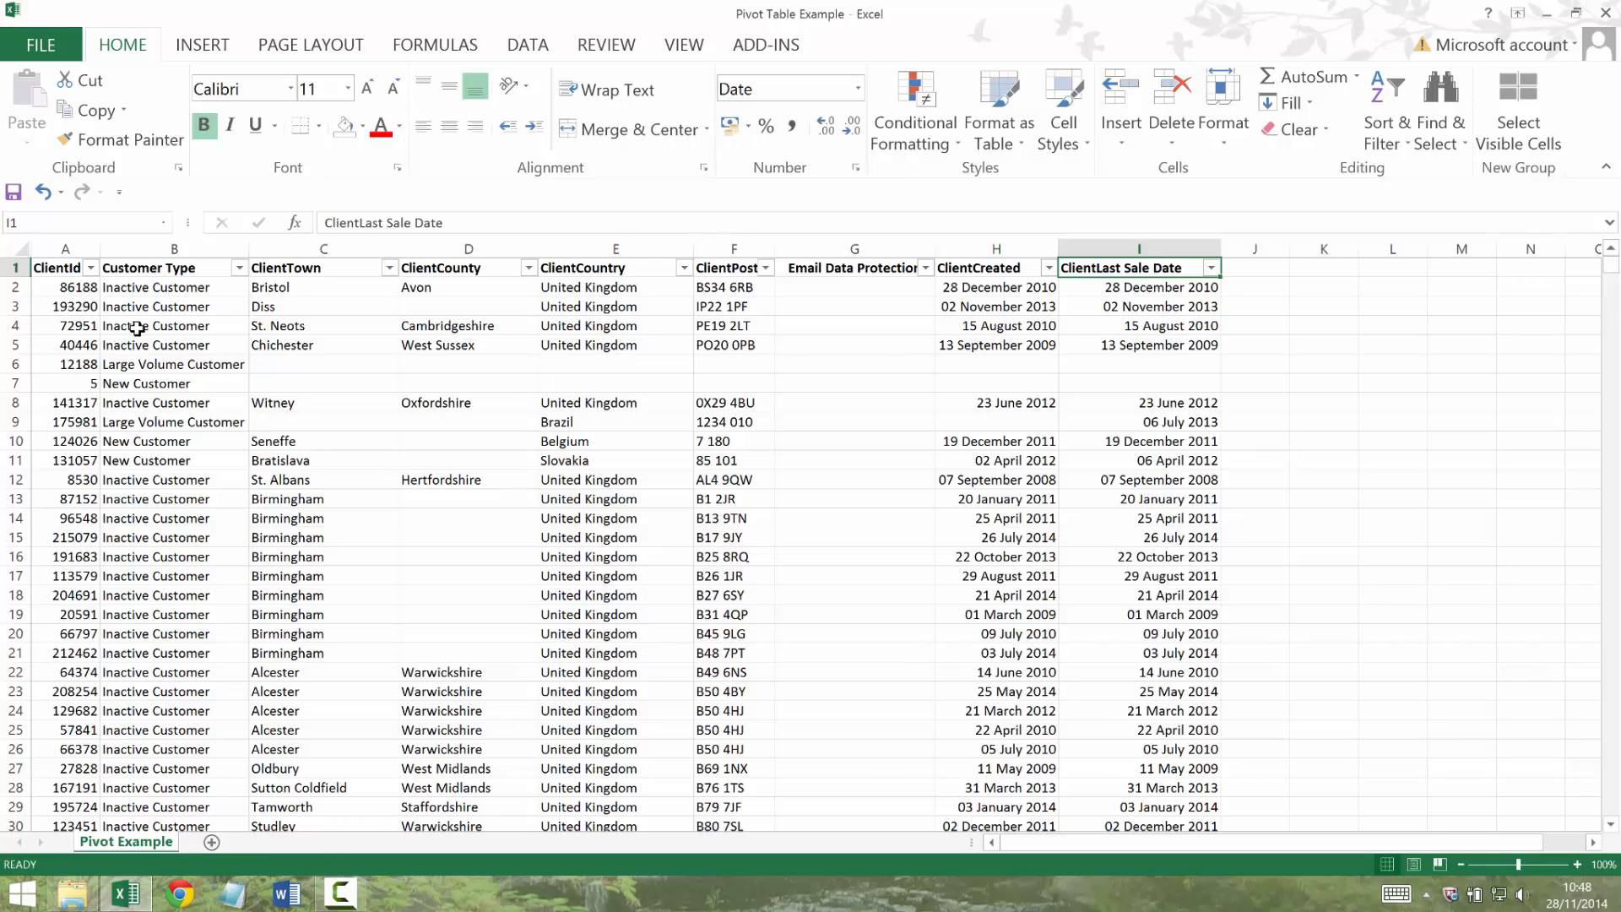
Create a PivotTable on a new worksheet from all the data on the Pivot Example sheet.
click(15, 247)
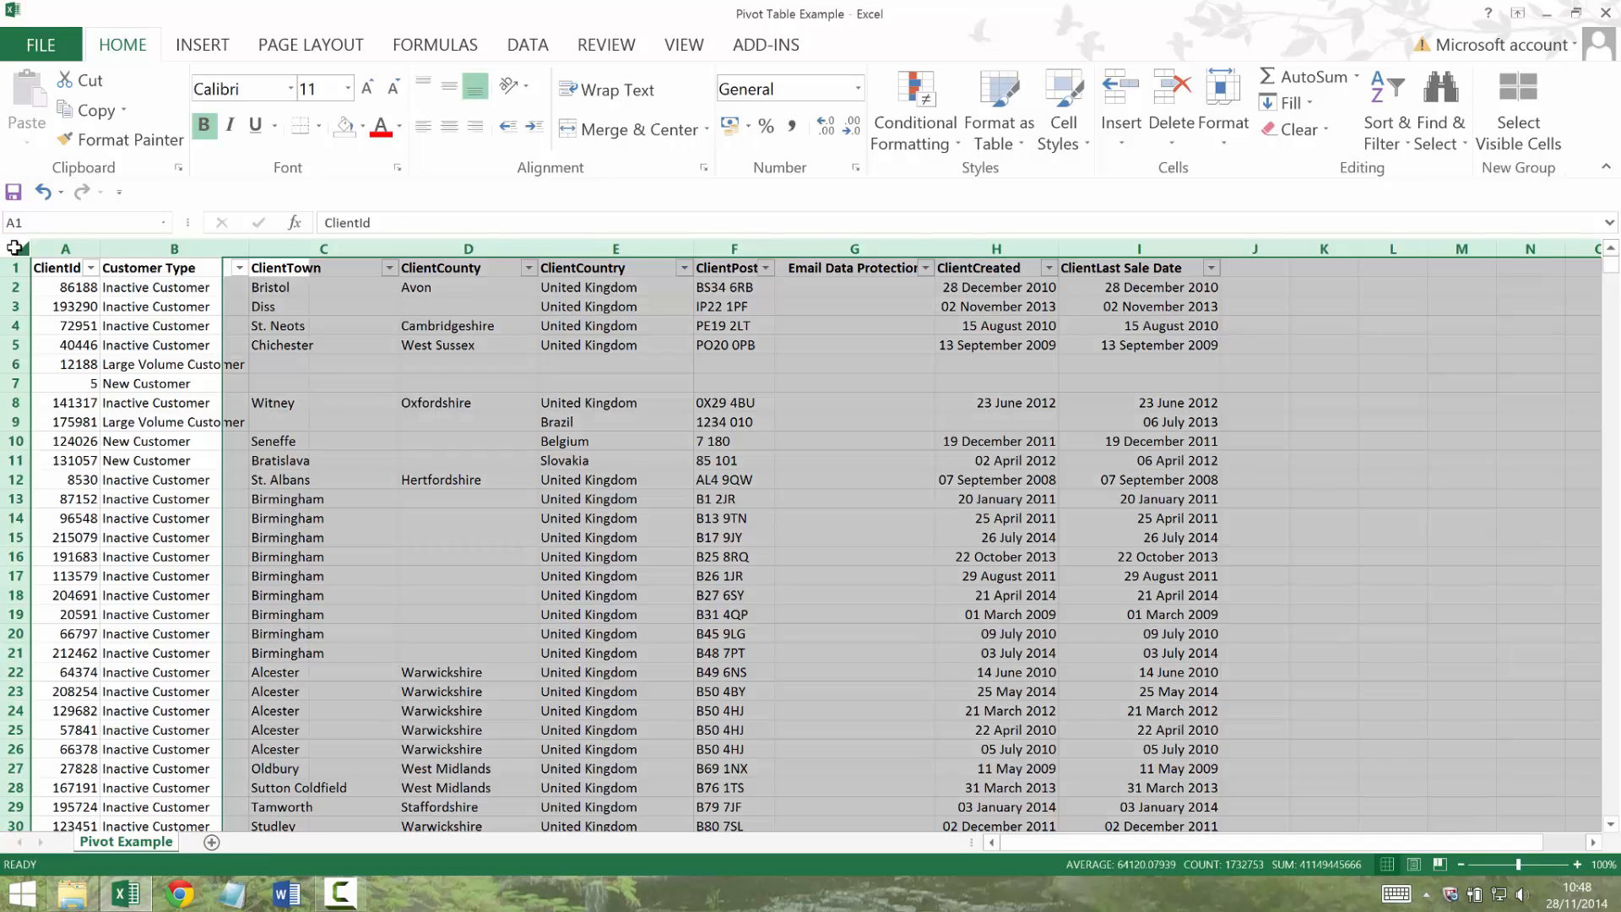
click(201, 47)
click(58, 103)
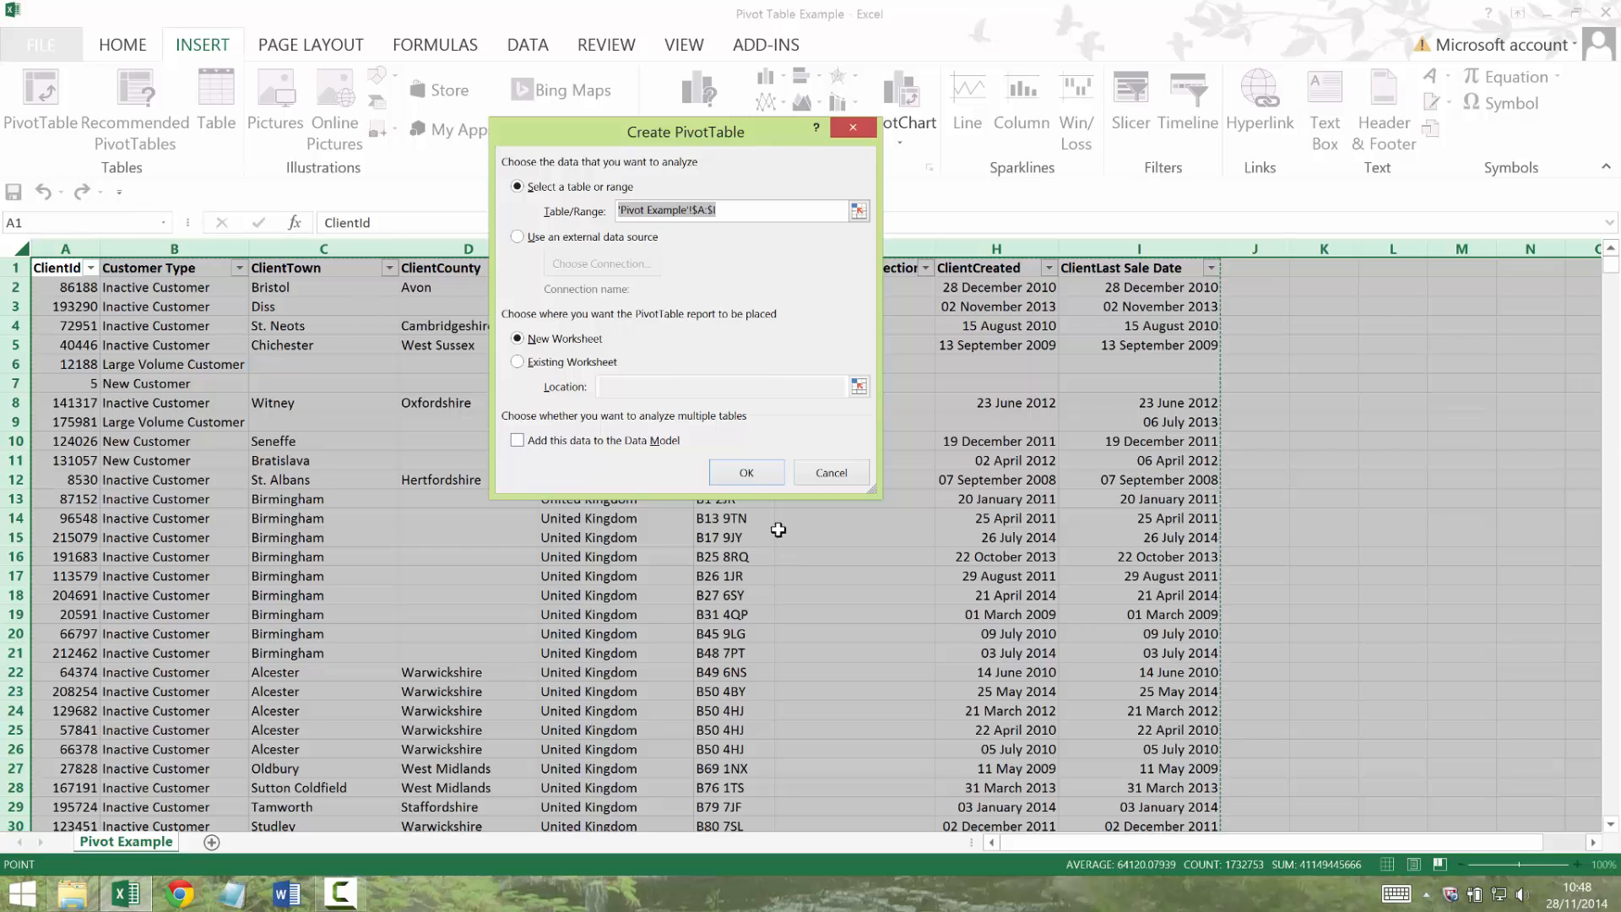
click(752, 487)
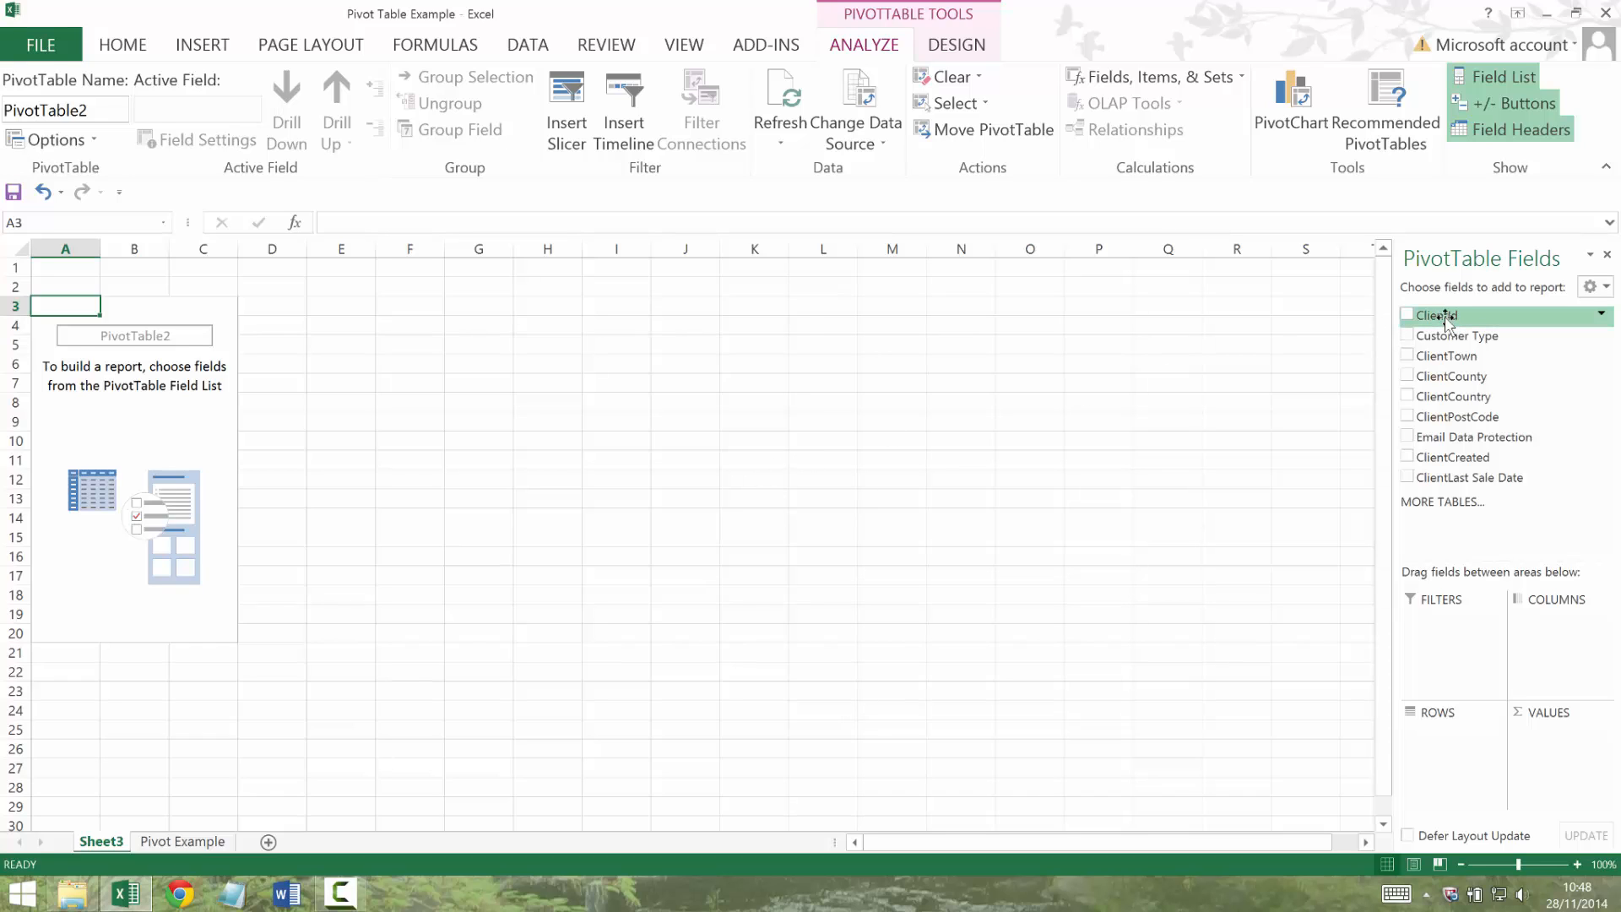
Add ClientId to the PivotTable's values and Customer Type to its rows.
drag(1445, 320, 1559, 748)
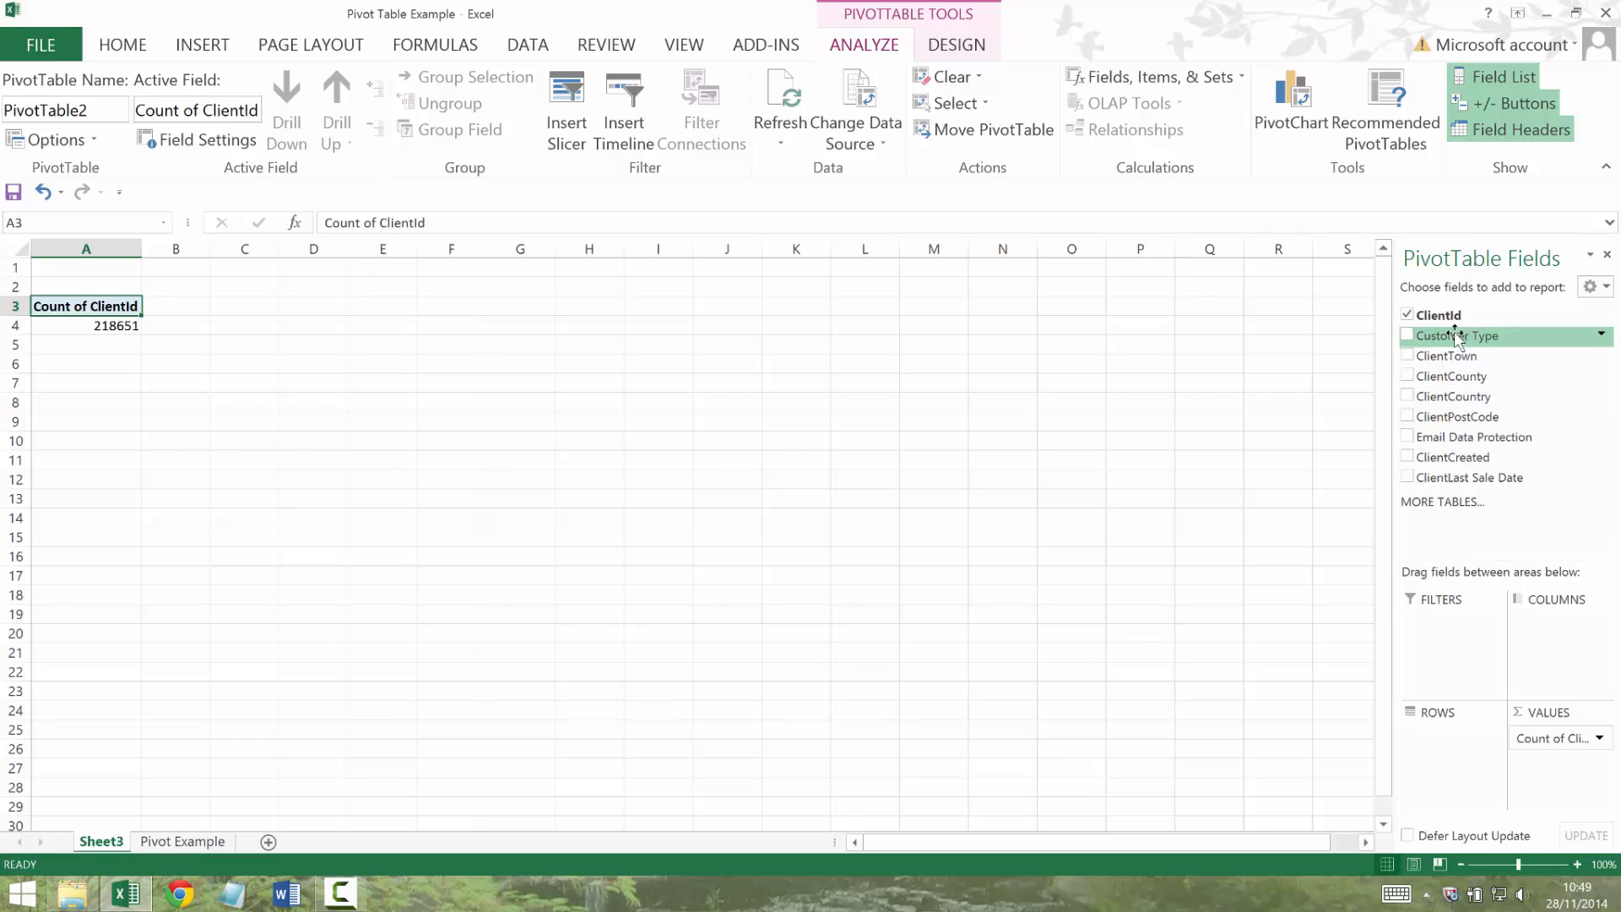
drag(1455, 336, 1492, 766)
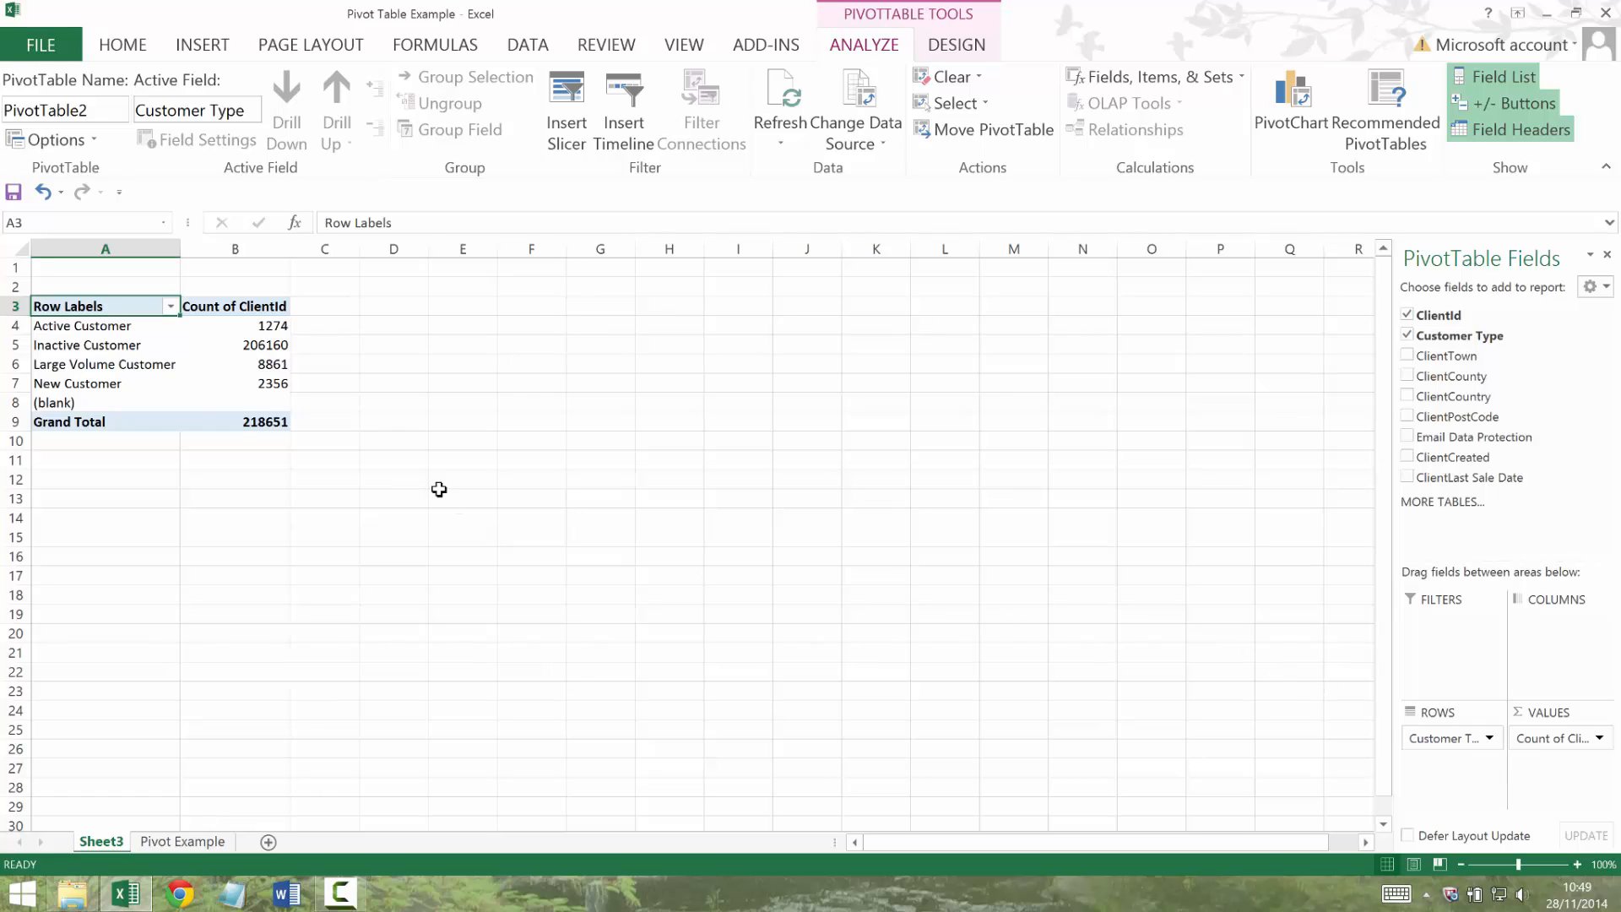
Copy the whole PivotTable, A3:B9, and paste it as values at A1 of a new sheet.
drag(128, 305, 237, 422)
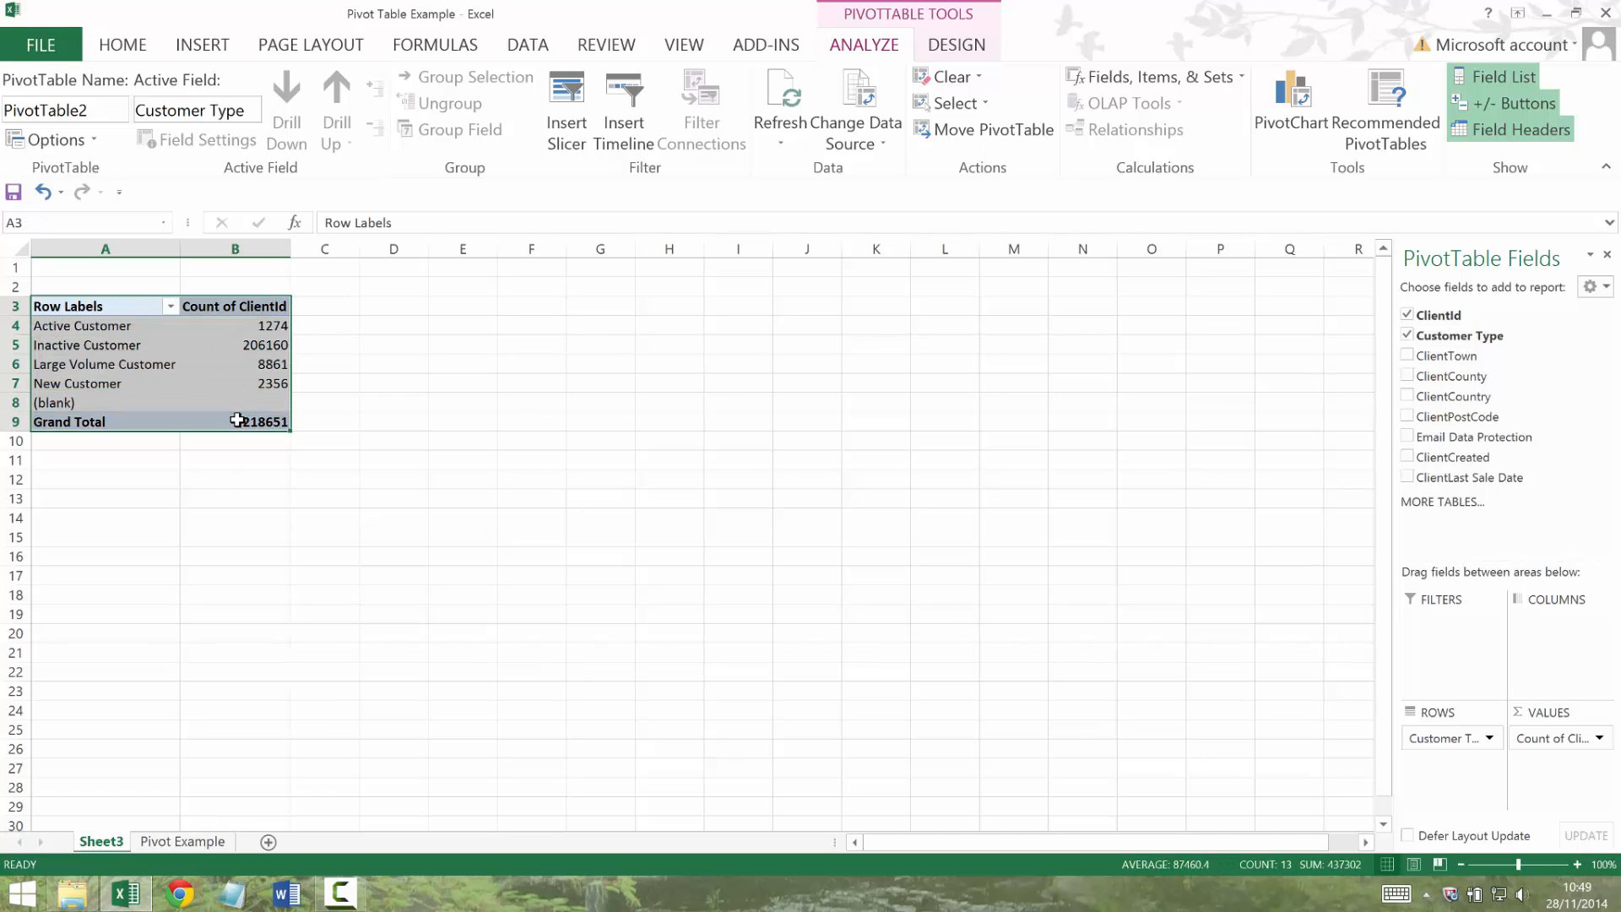
key(ctrl+c)
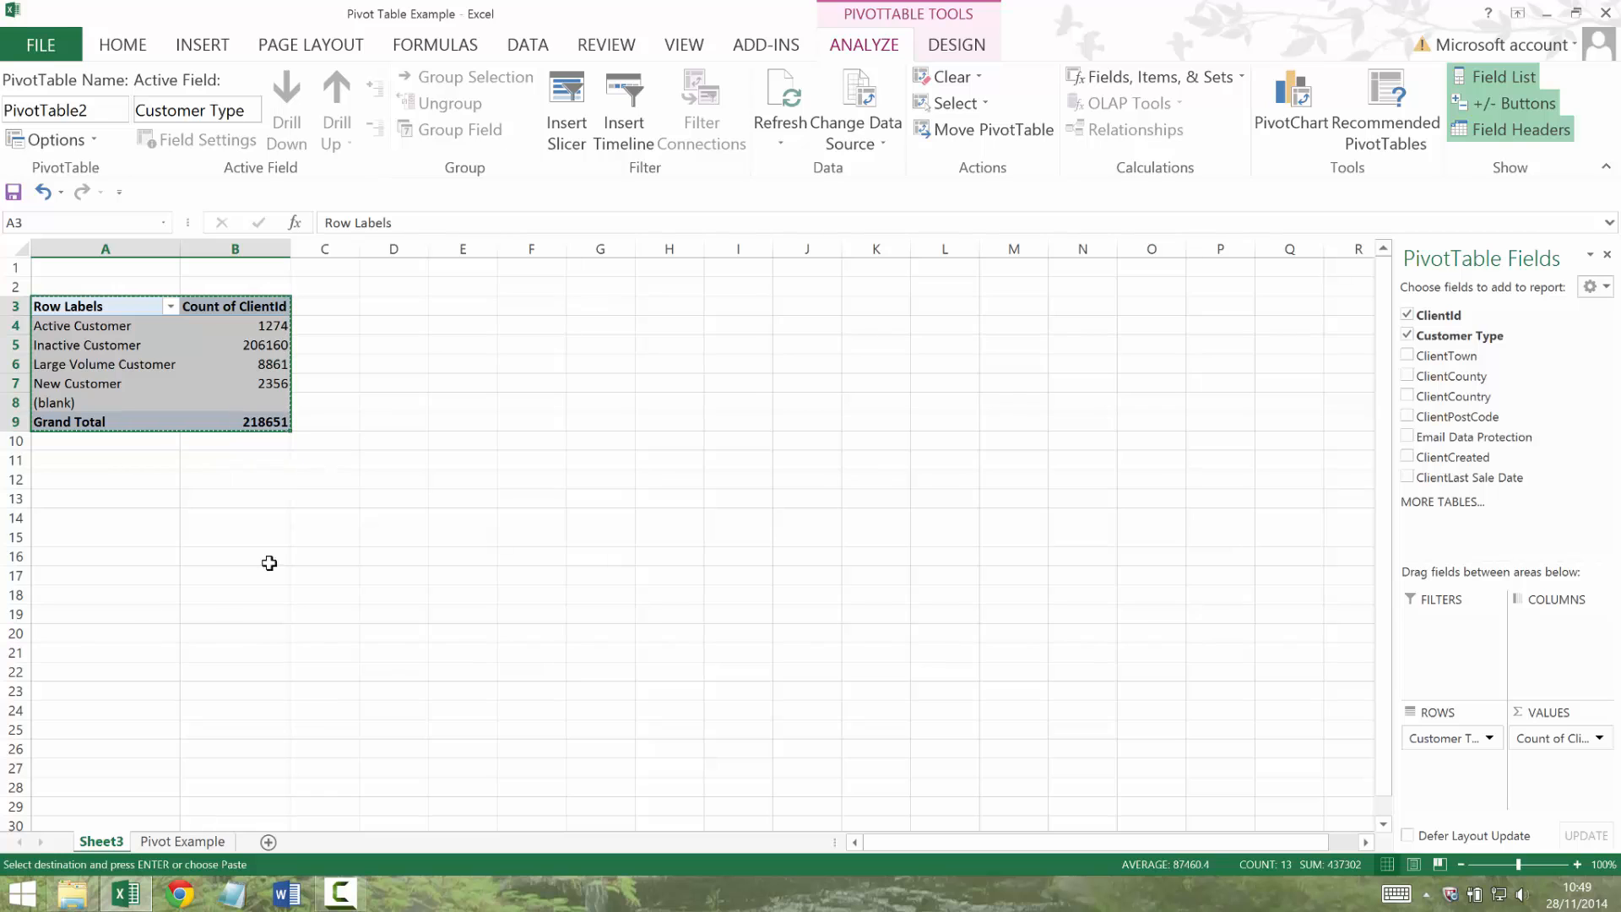
click(268, 843)
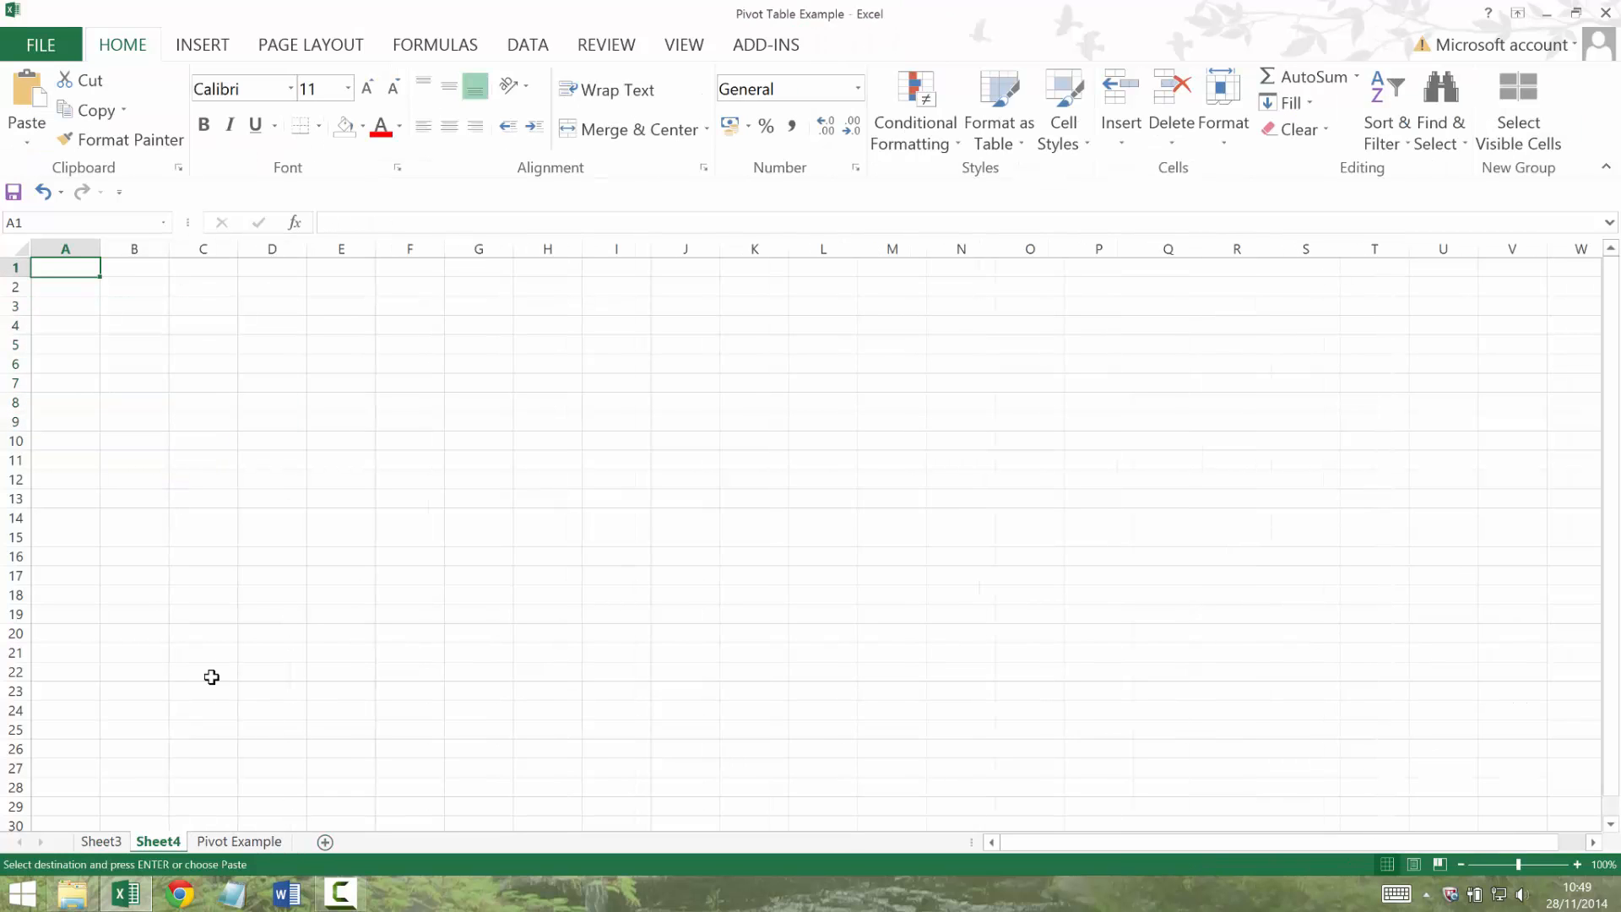
click(26, 140)
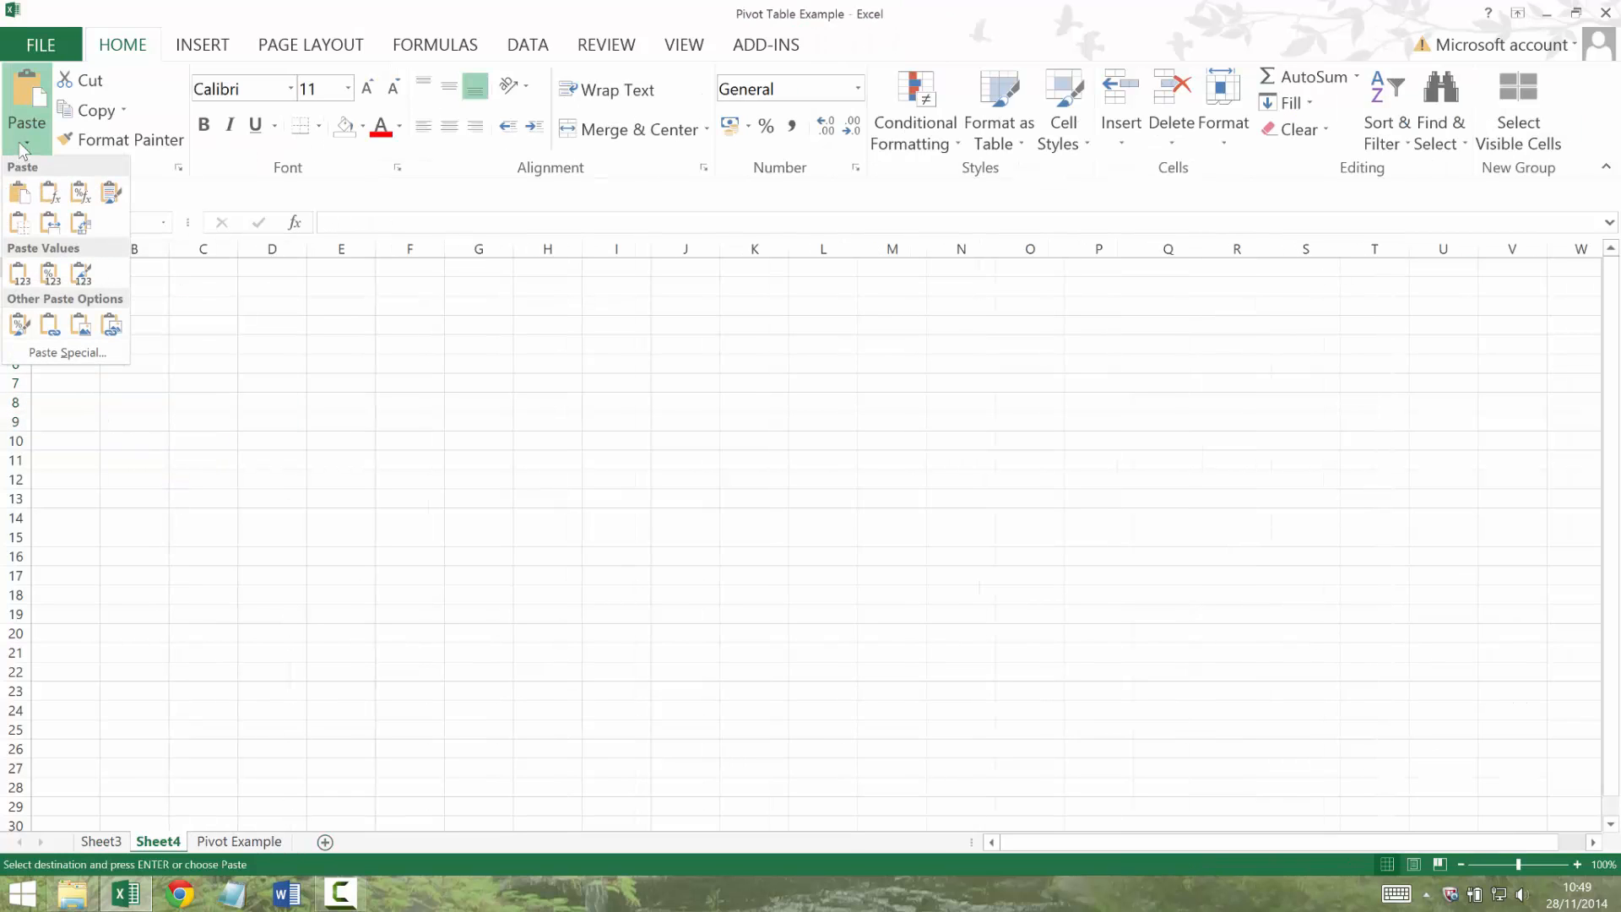
click(24, 284)
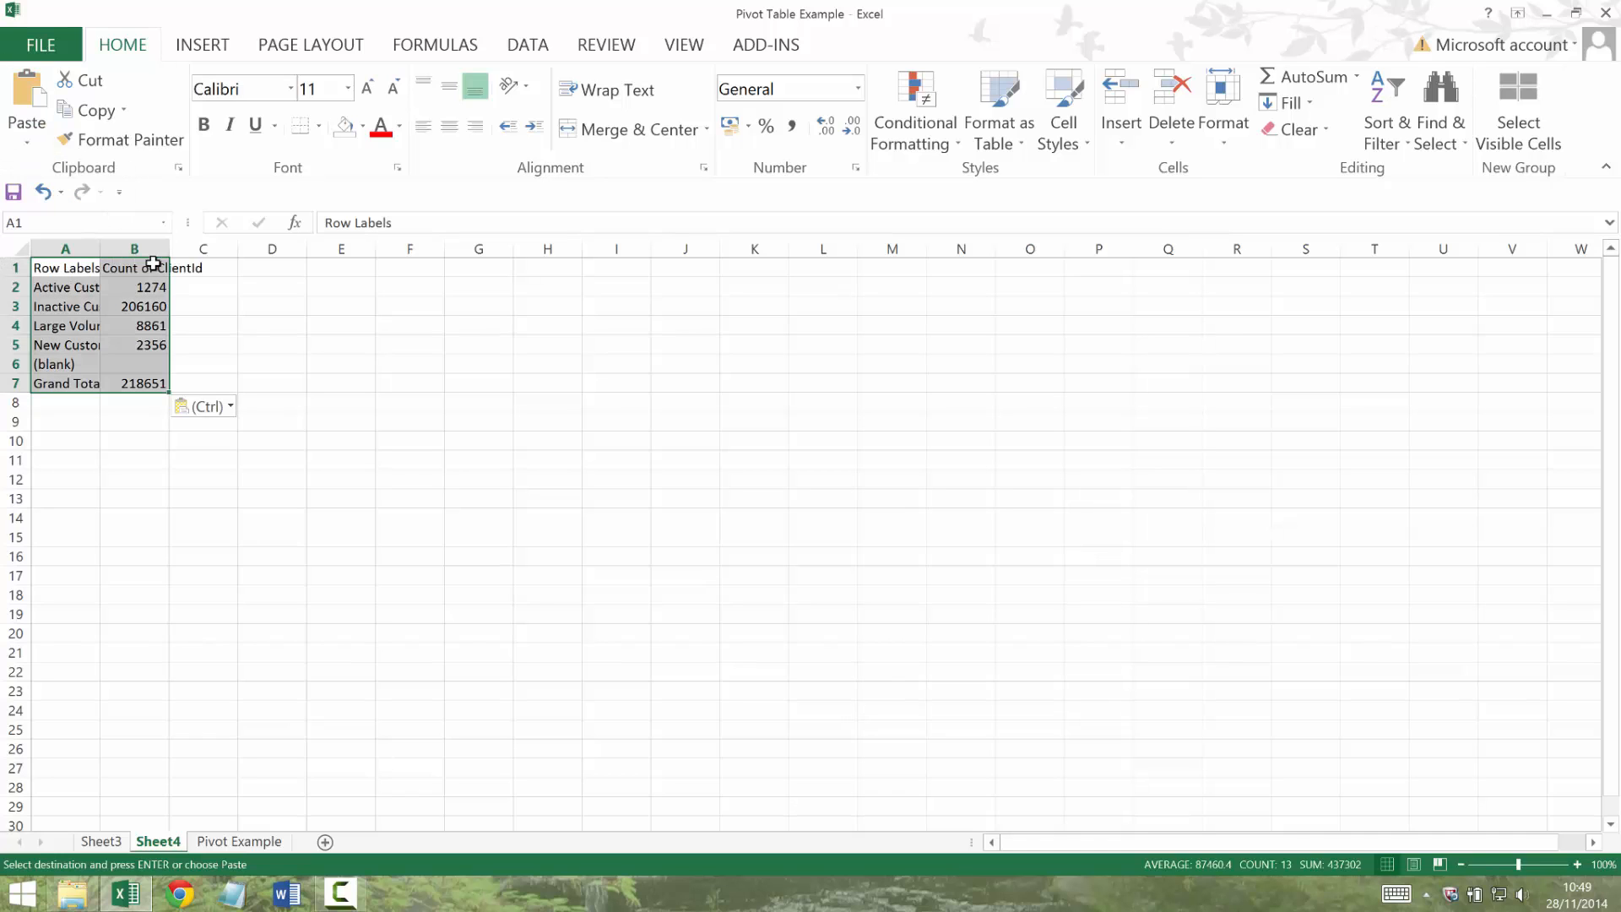
Fit the widths of columns A and B to the pasted contents.
double_click(101, 248)
double_click(249, 248)
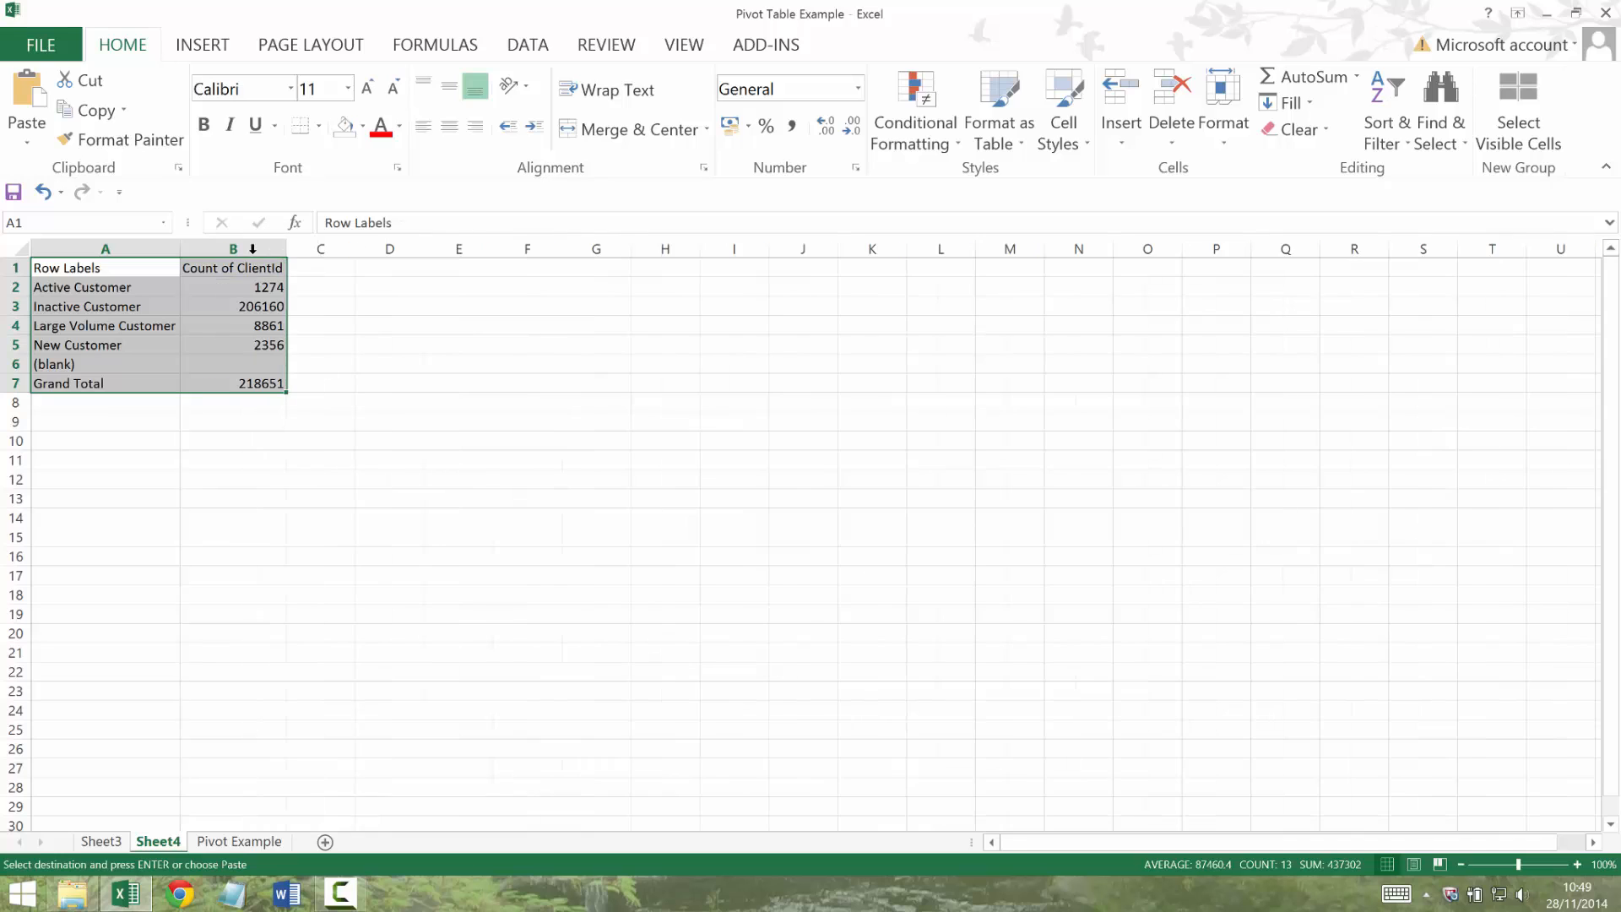
click(257, 304)
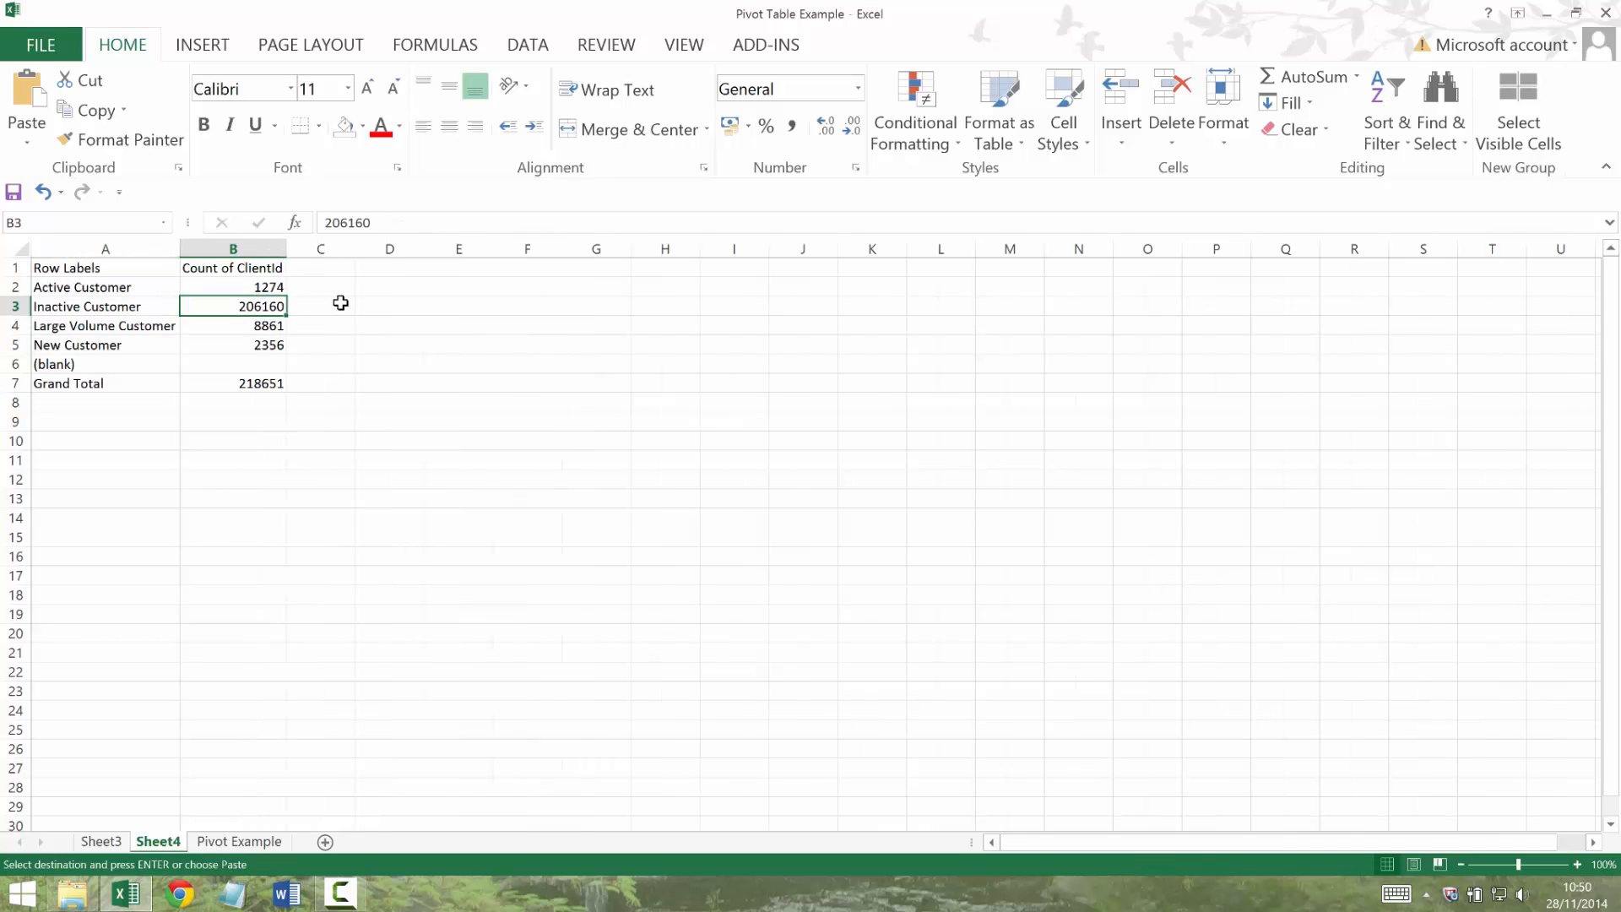
click(86, 268)
click(252, 397)
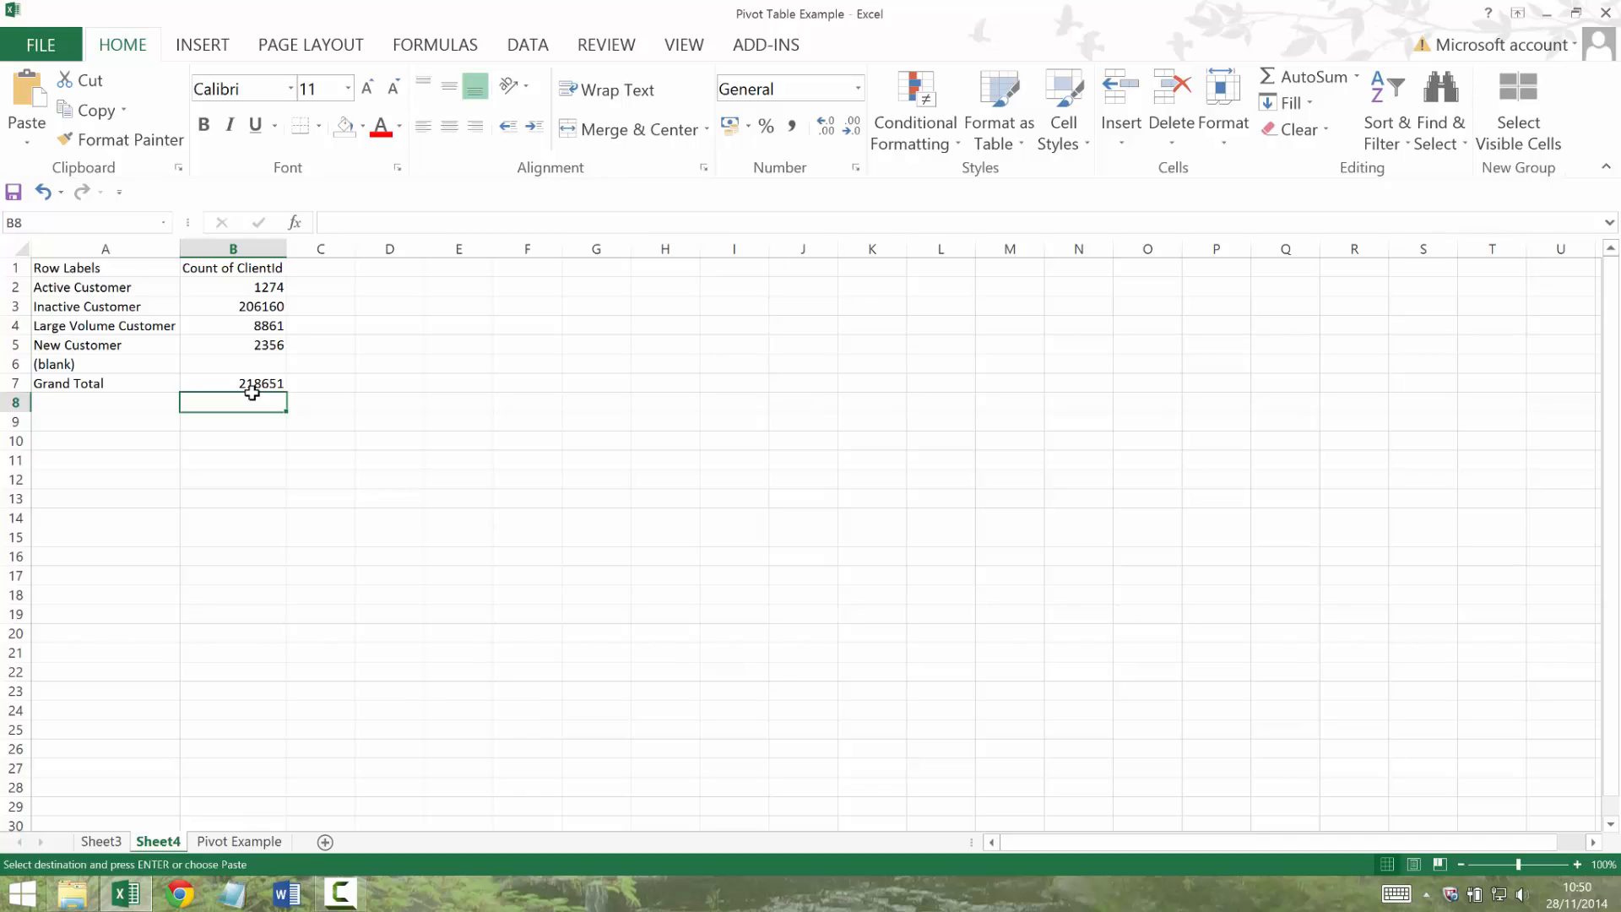
Enter the formula =B2/$B$7 in C2 to calculate the active customers' share of the grand total.
click(321, 289)
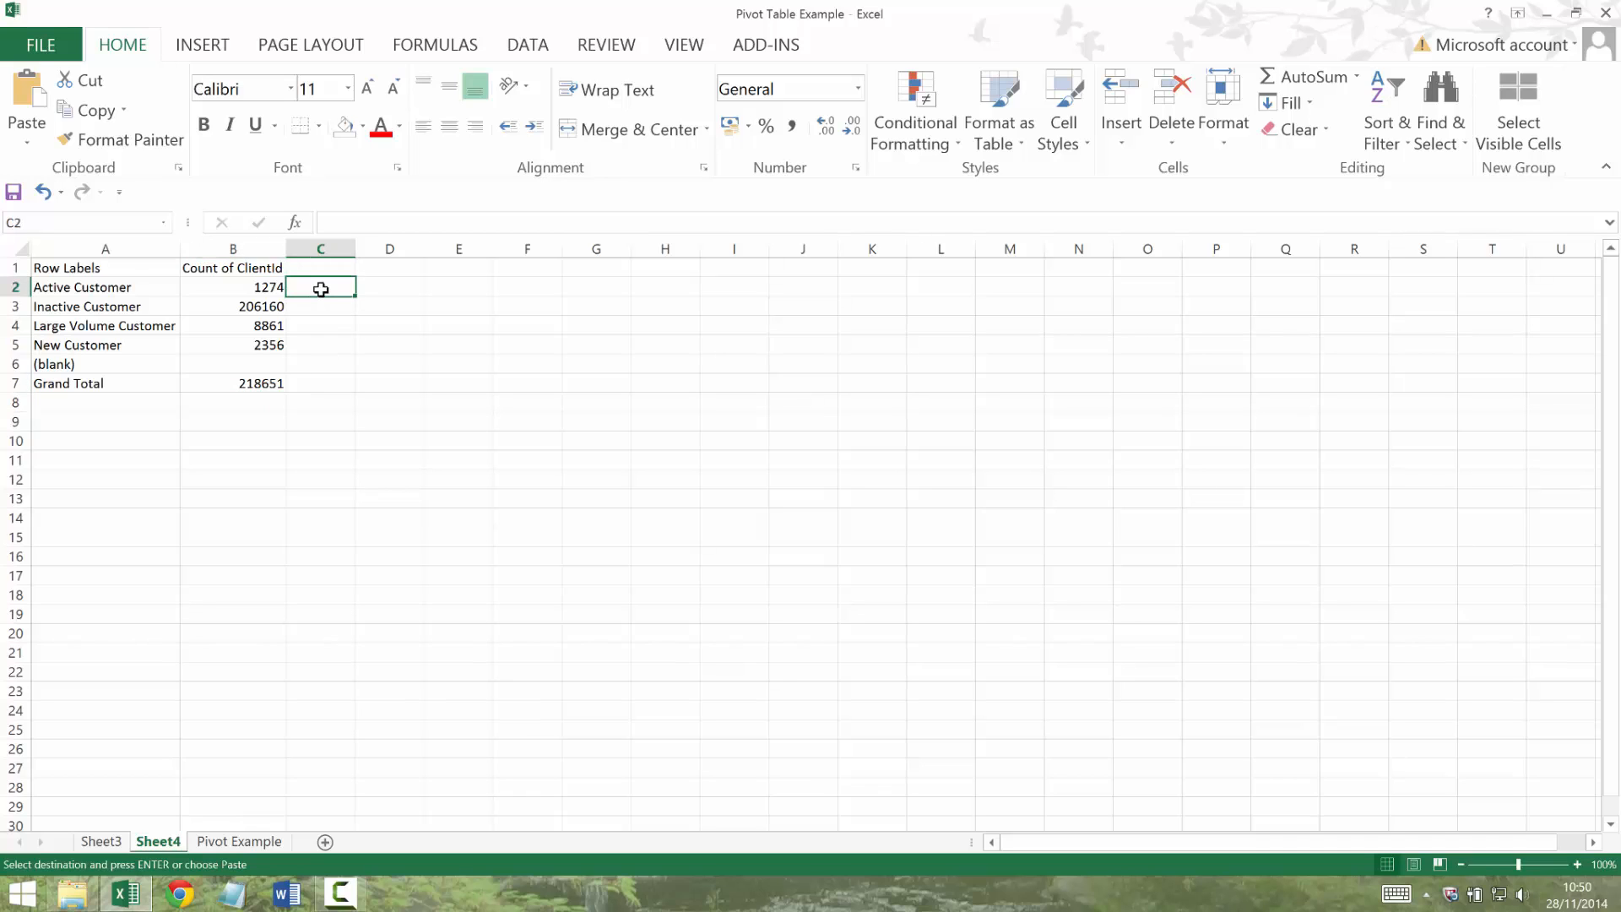
text(=)
key(Left)
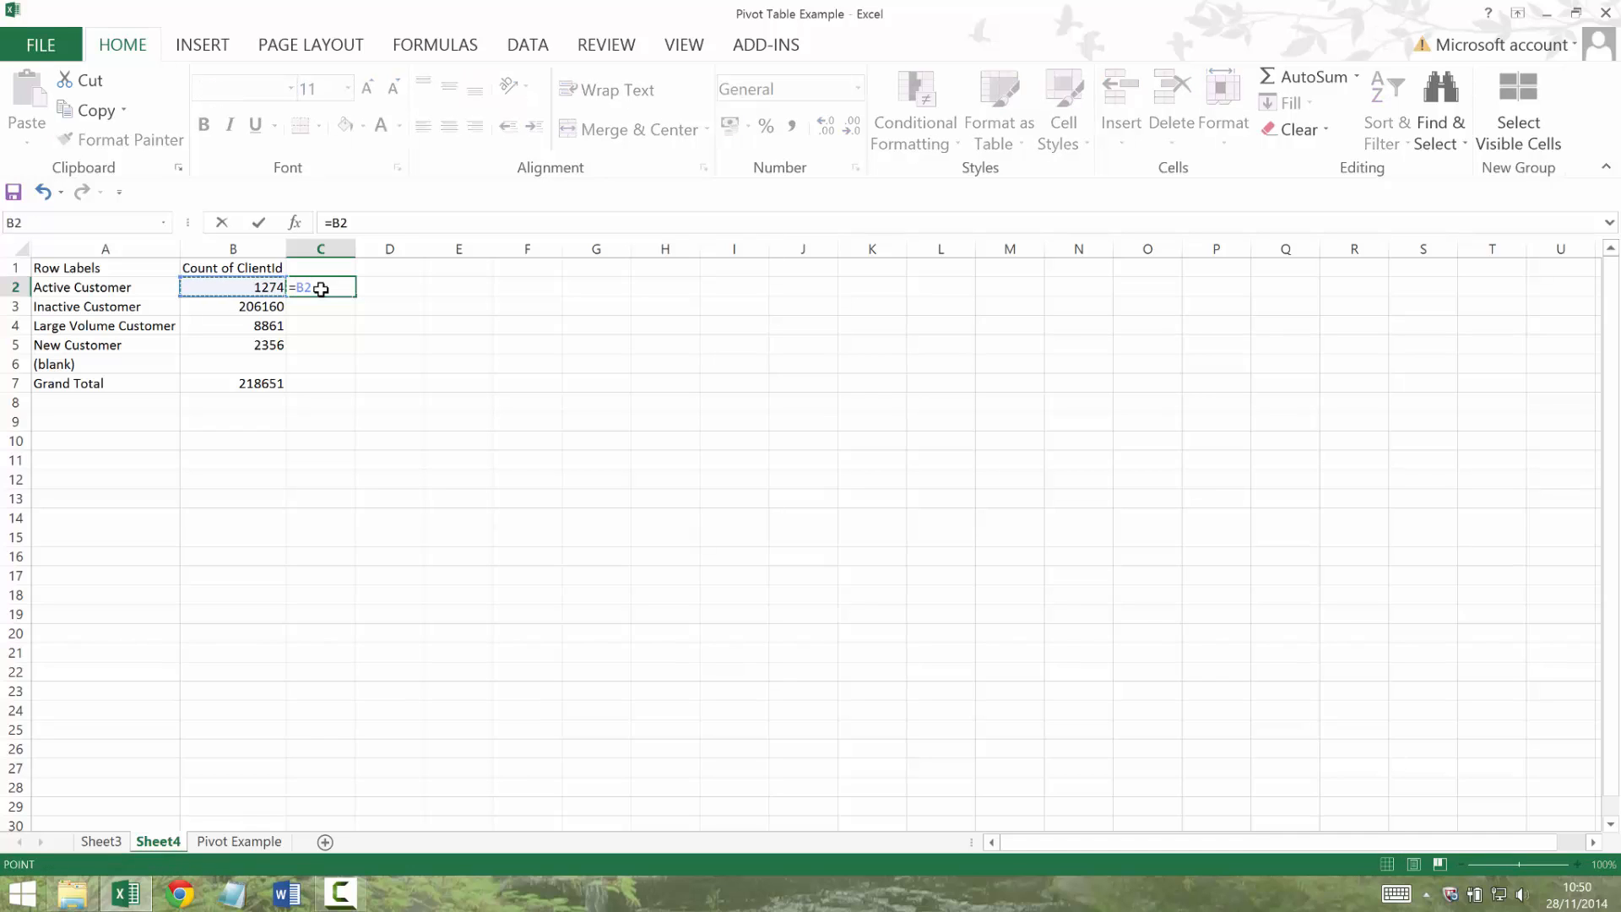
text(/)
key(Down)
key(Down)
key(Down)
key(Down)
key(Down)
key(Left)
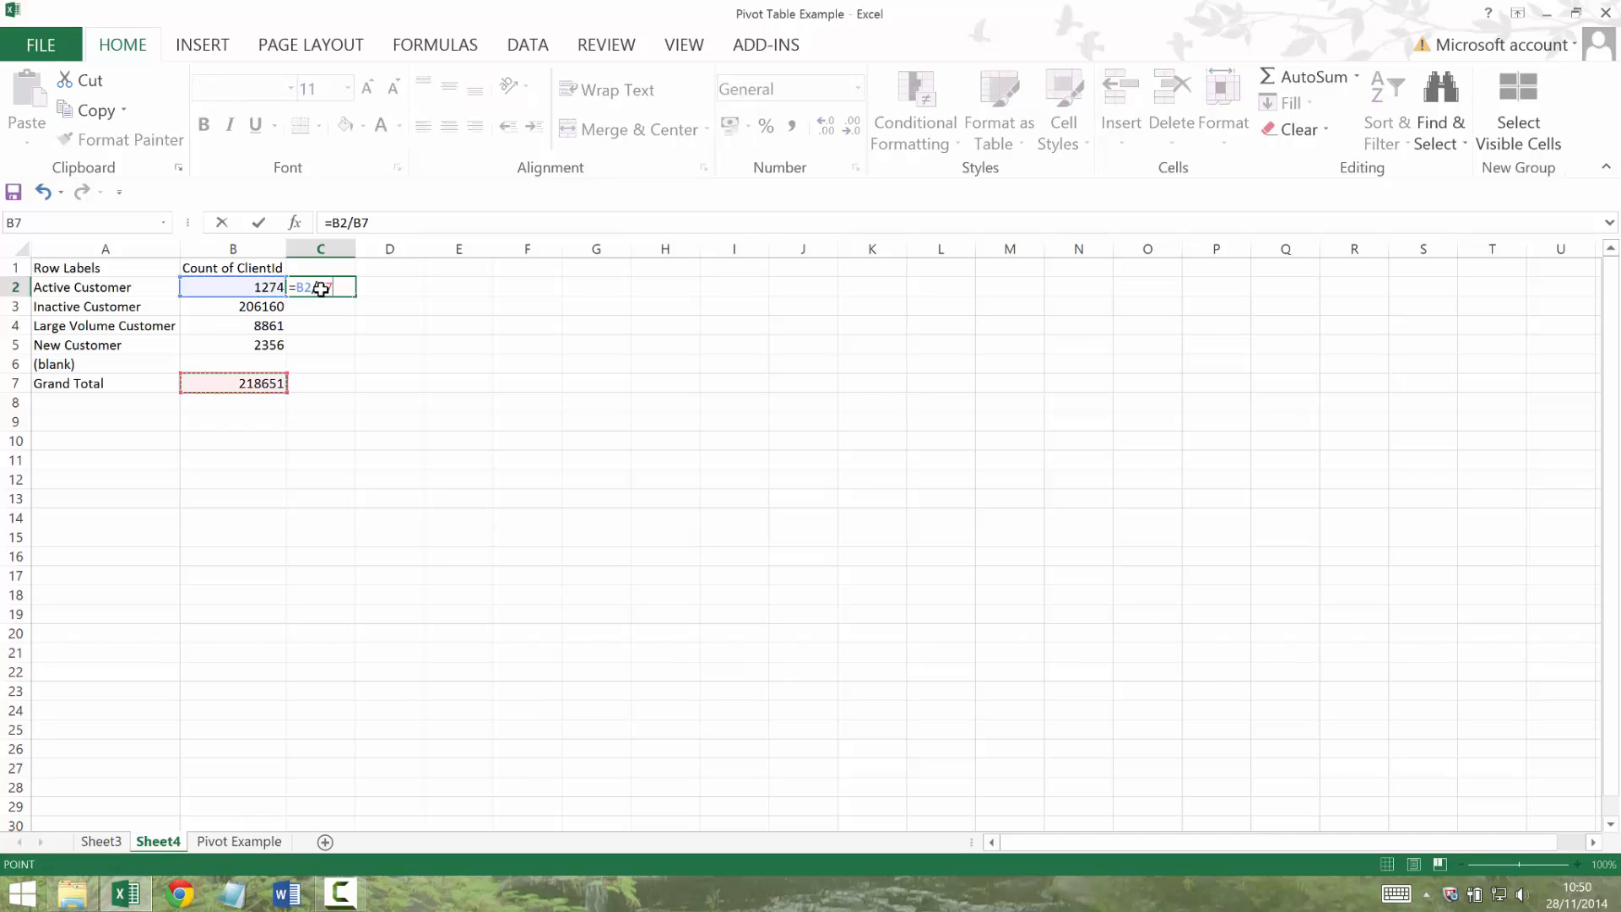
click(352, 223)
text($)
key(Right)
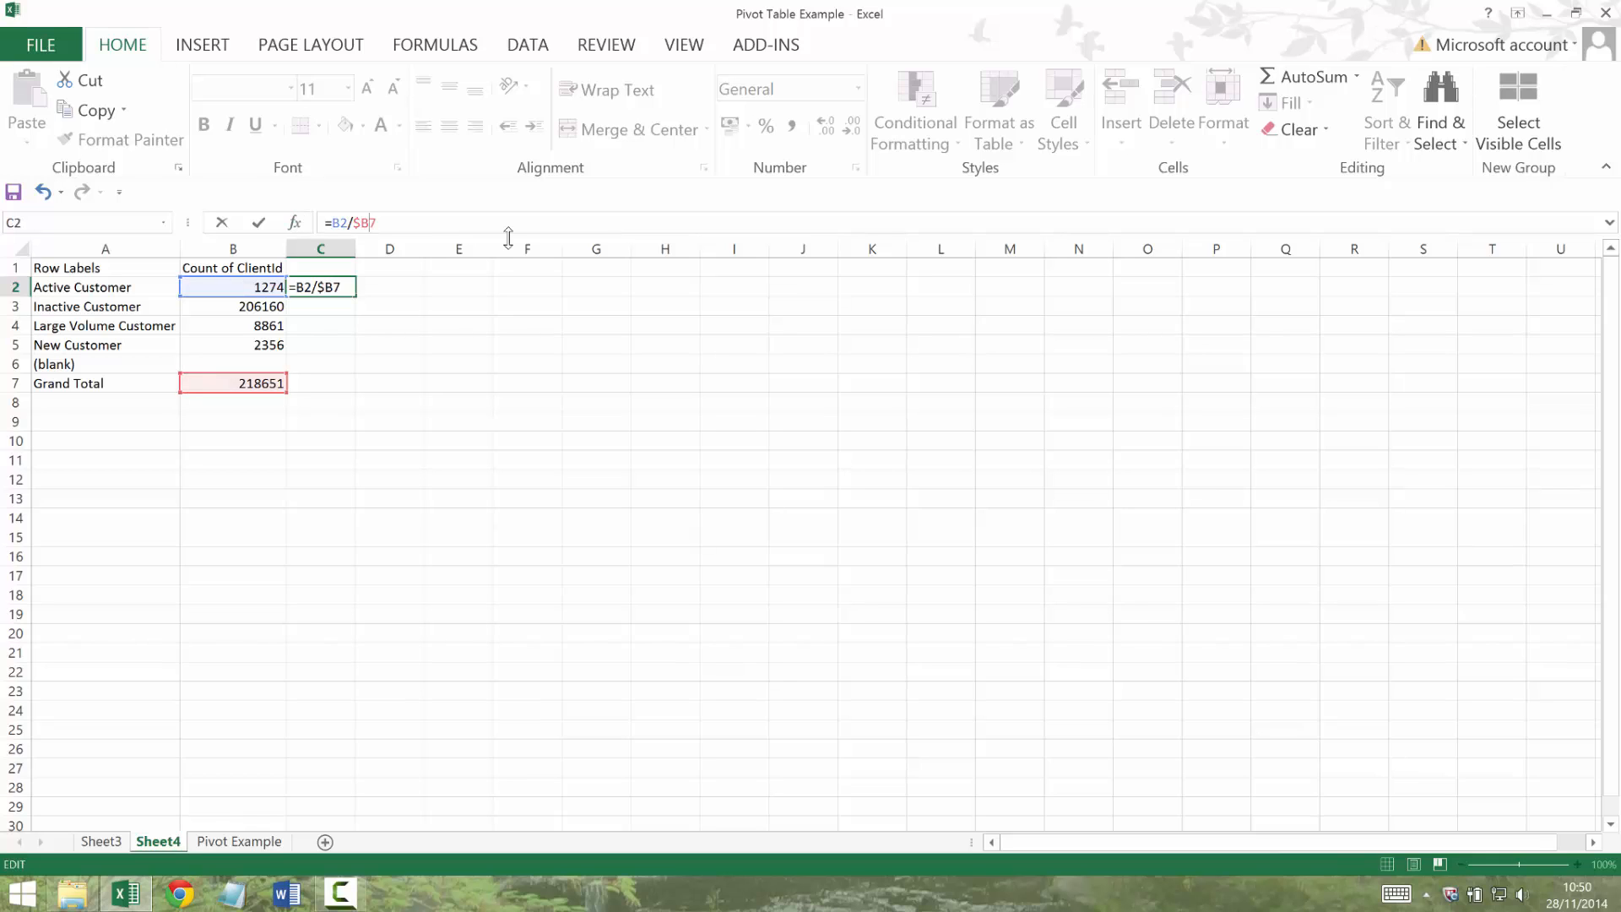
text($)
key(ctrl+Return)
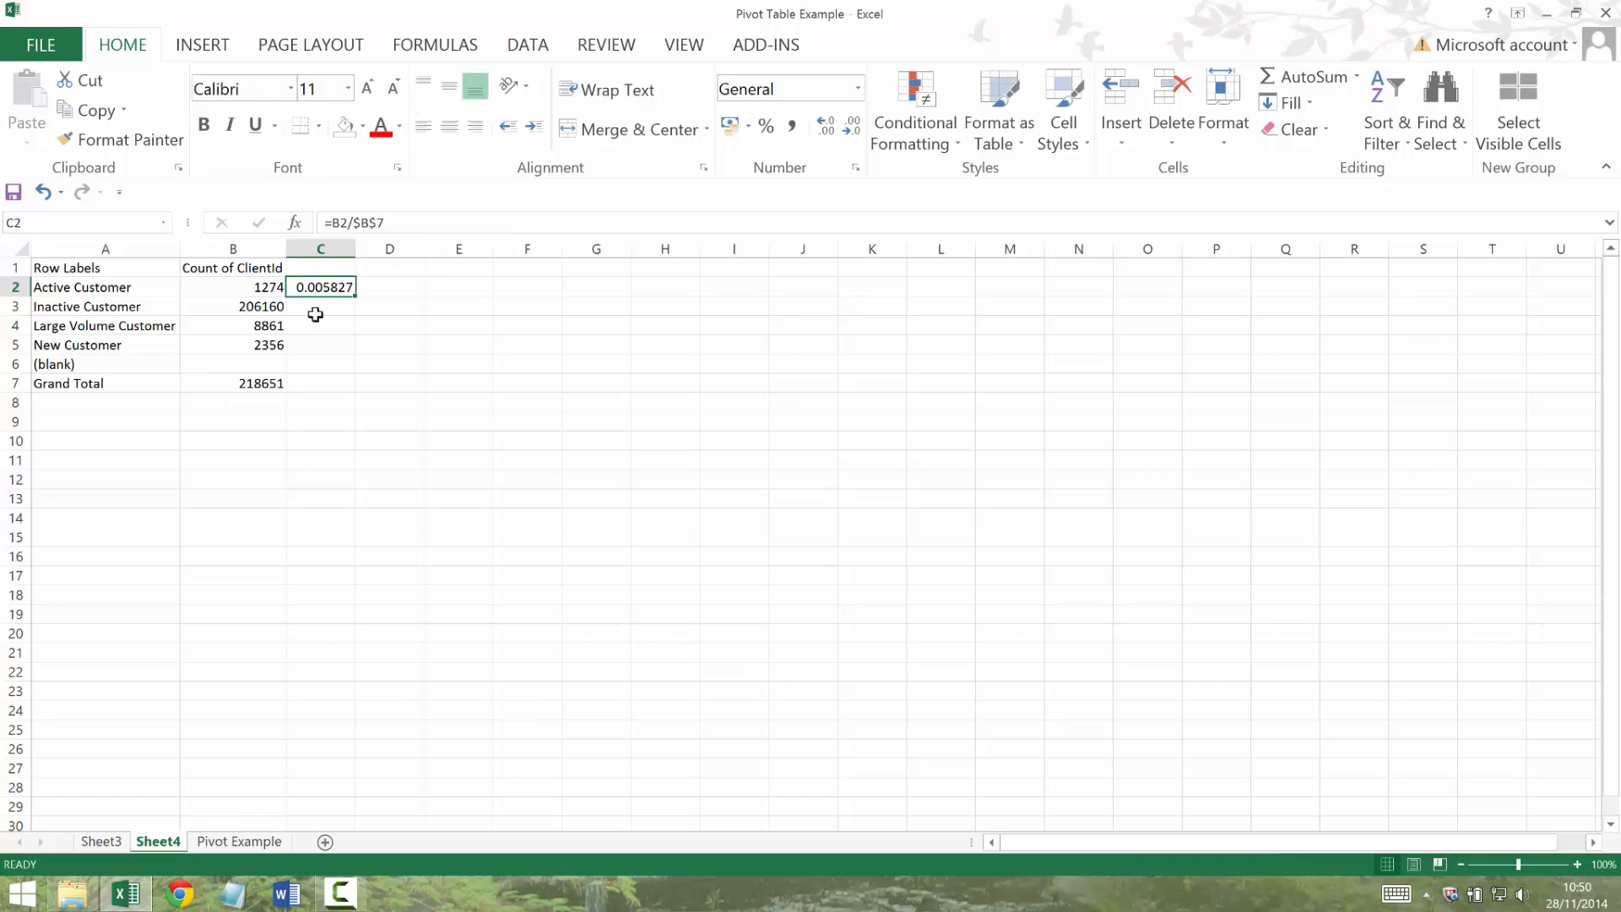
Fill the share formula from C2 down to C5, check the copied reference, and format C2:C6 as percentages.
drag(355, 299, 340, 348)
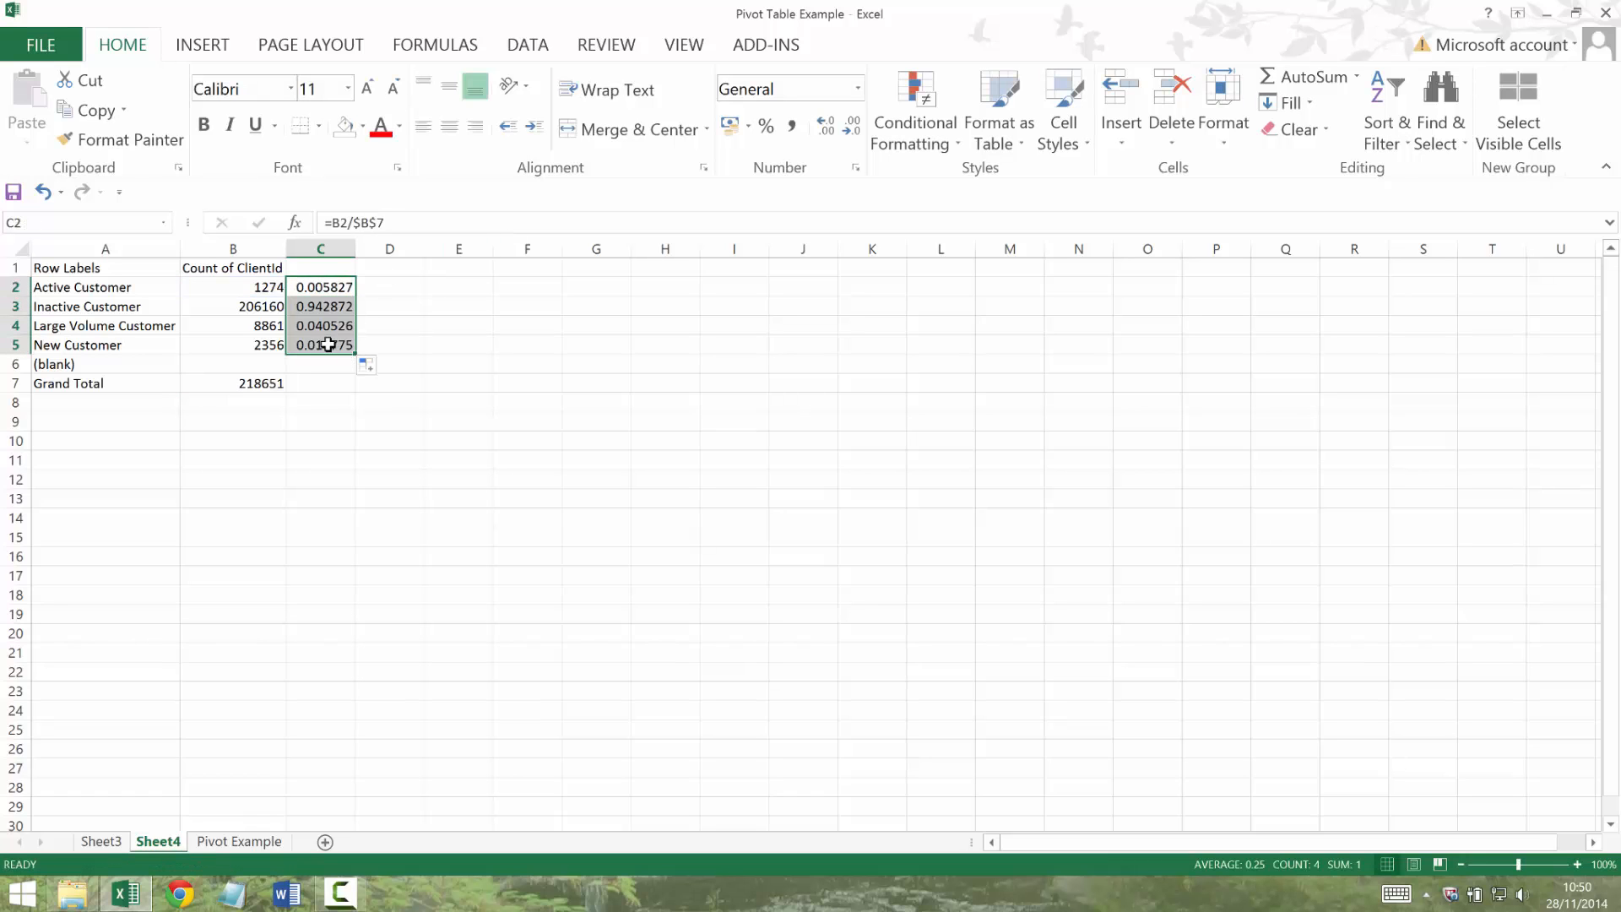
double_click(330, 345)
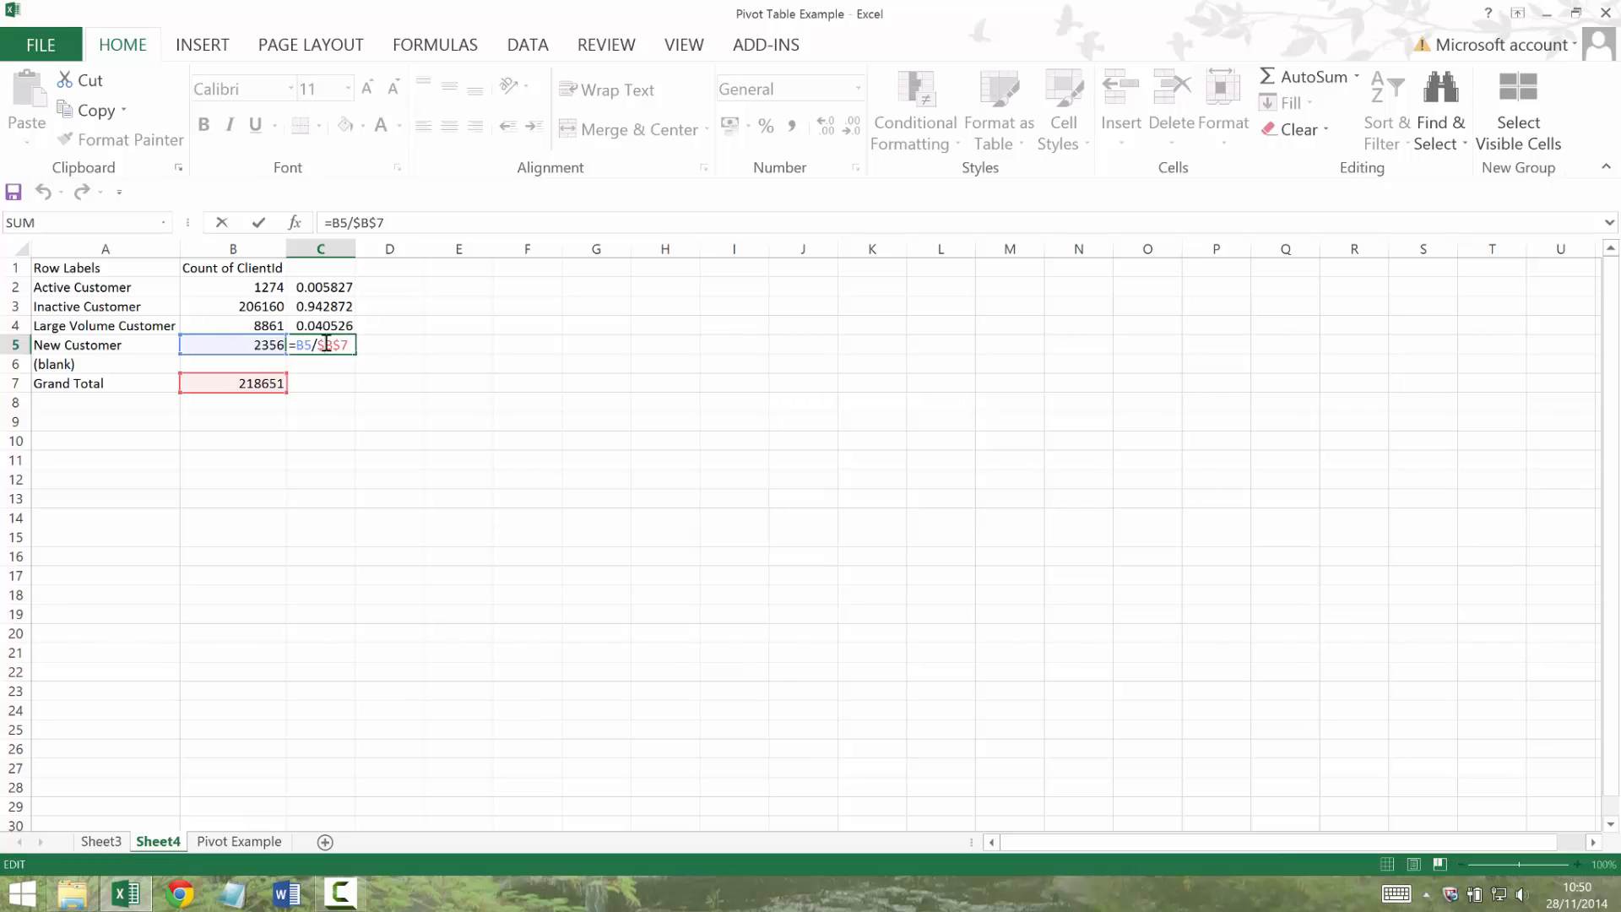
key(Return)
drag(340, 299, 337, 351)
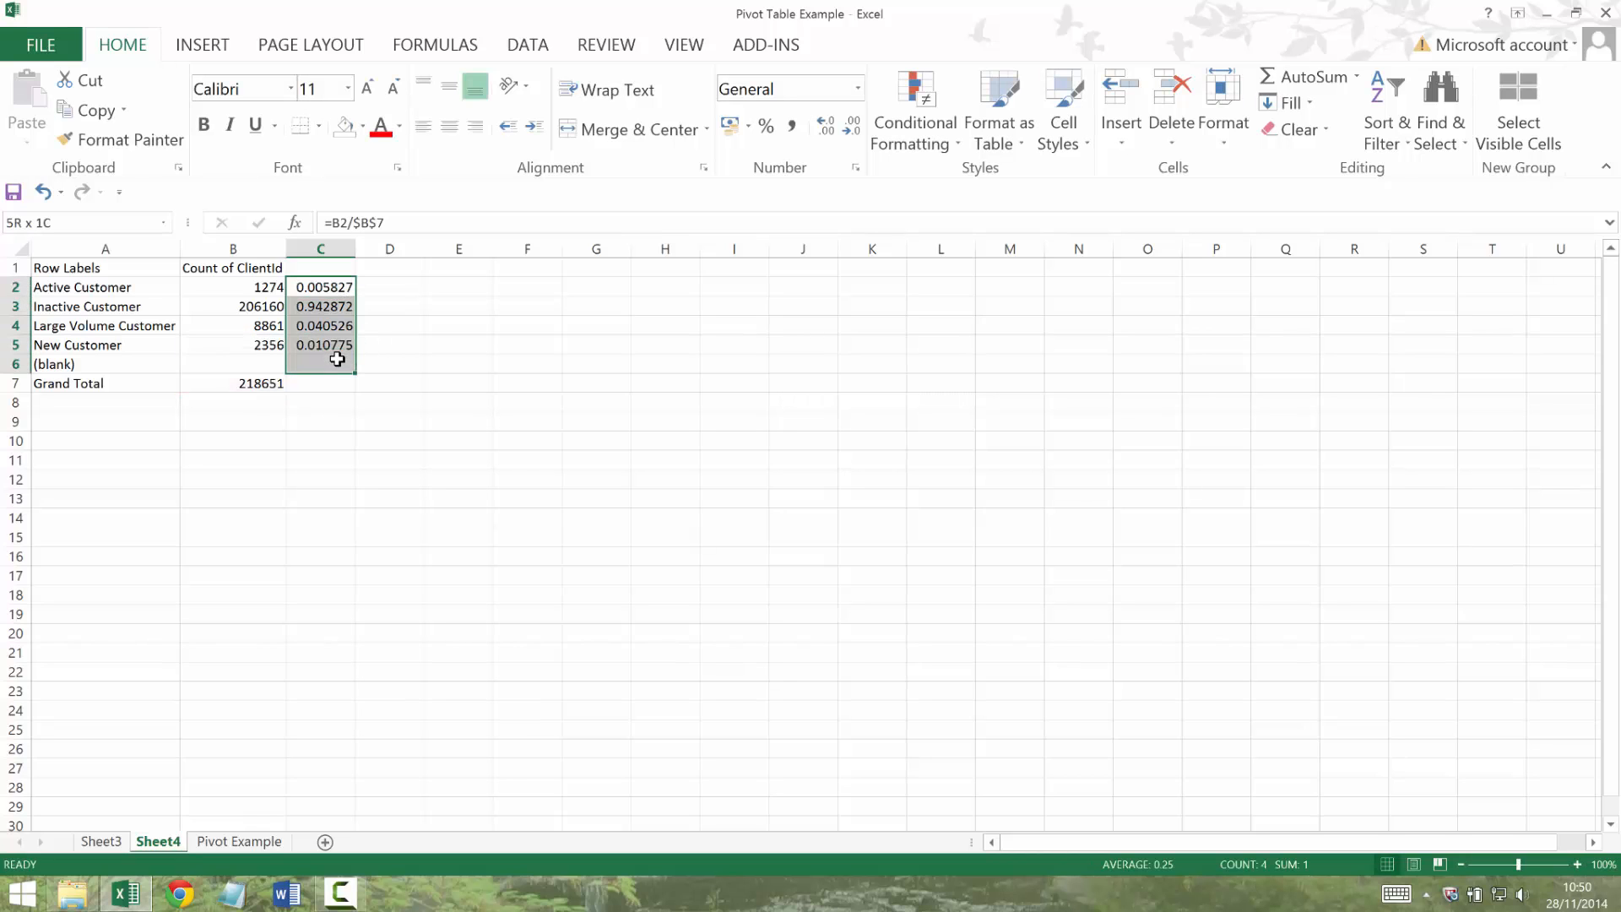
click(765, 125)
Enter the heading "% for Chart" in C1 and widen column C to fit it.
click(342, 265)
text(%)
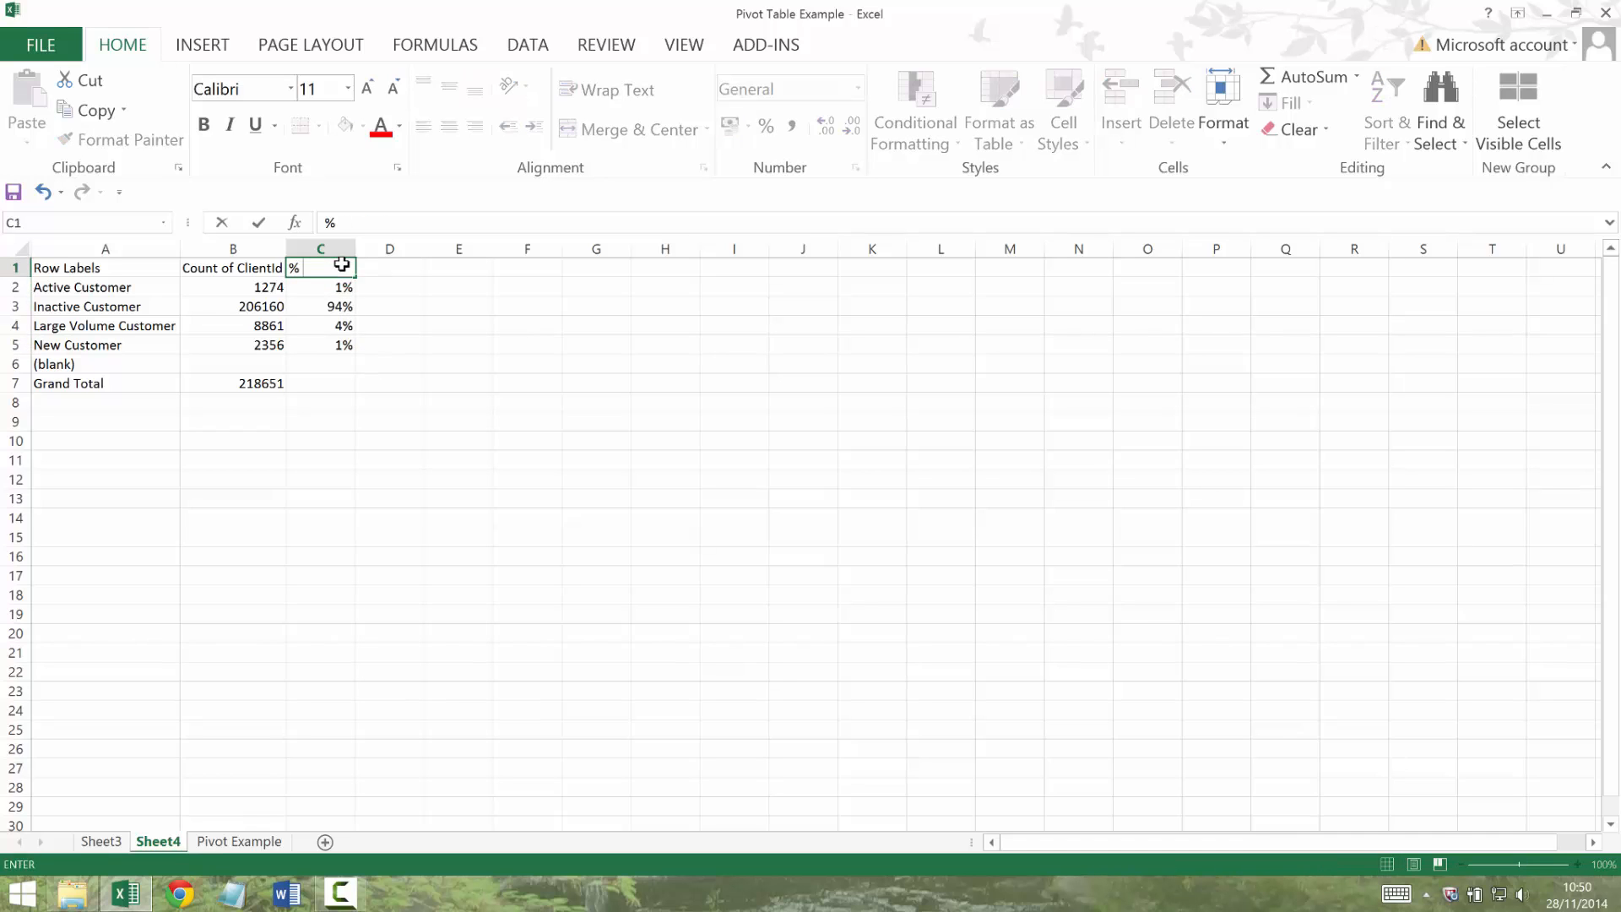
text( for Chart)
key(Return)
drag(353, 255, 426, 251)
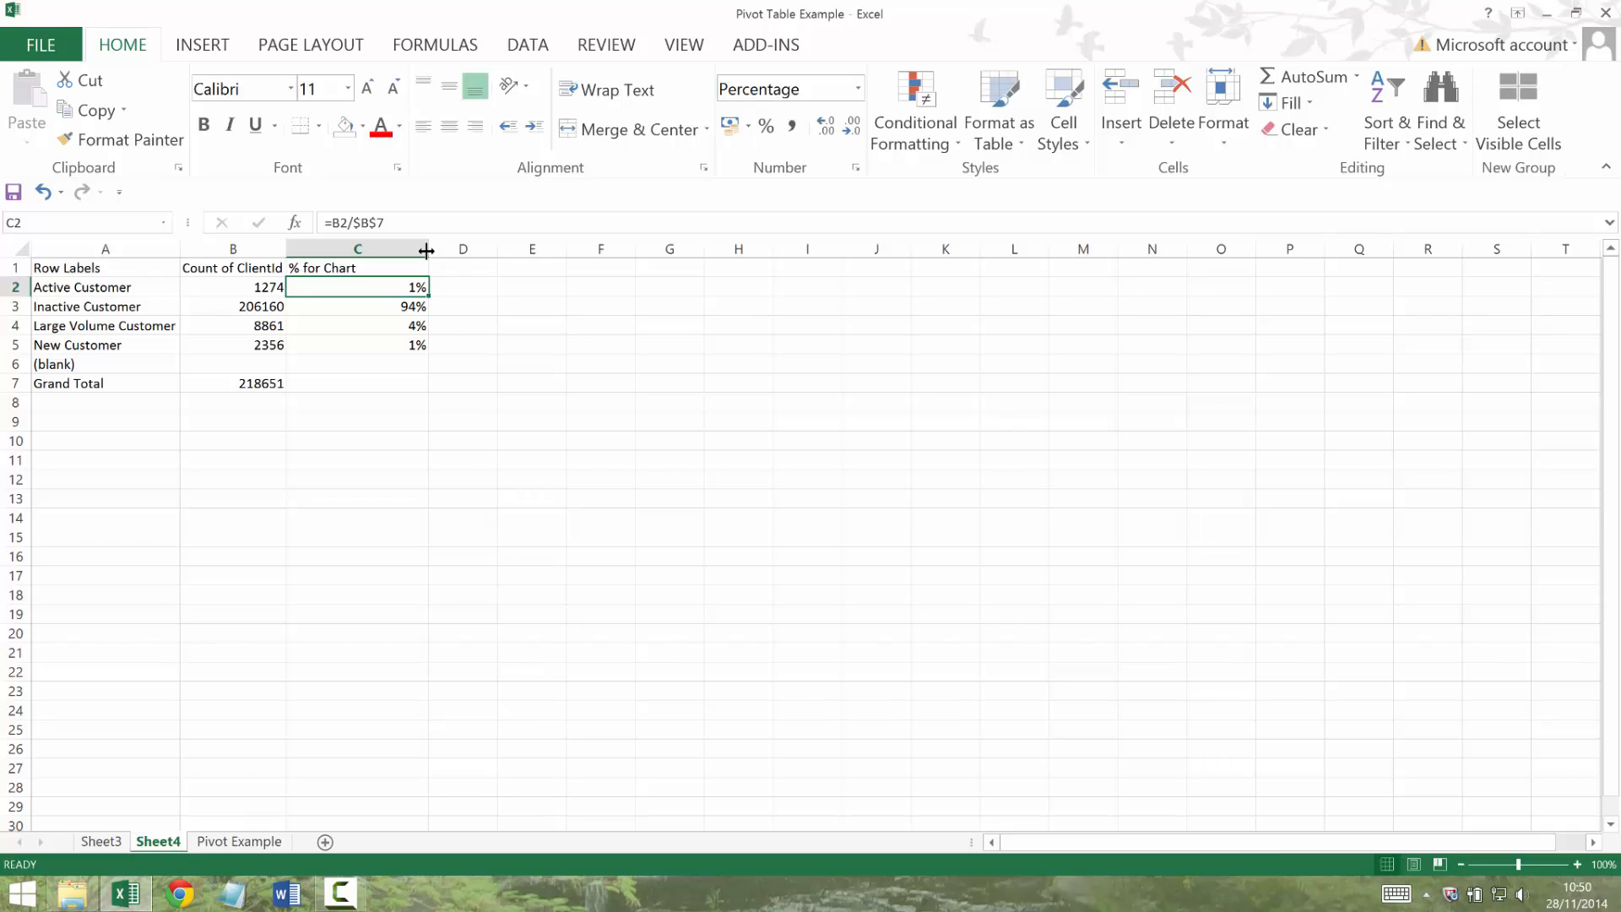
Rename the sheet holding the pasted values to "Chart Data".
double_click(158, 841)
text(Chart Dat)
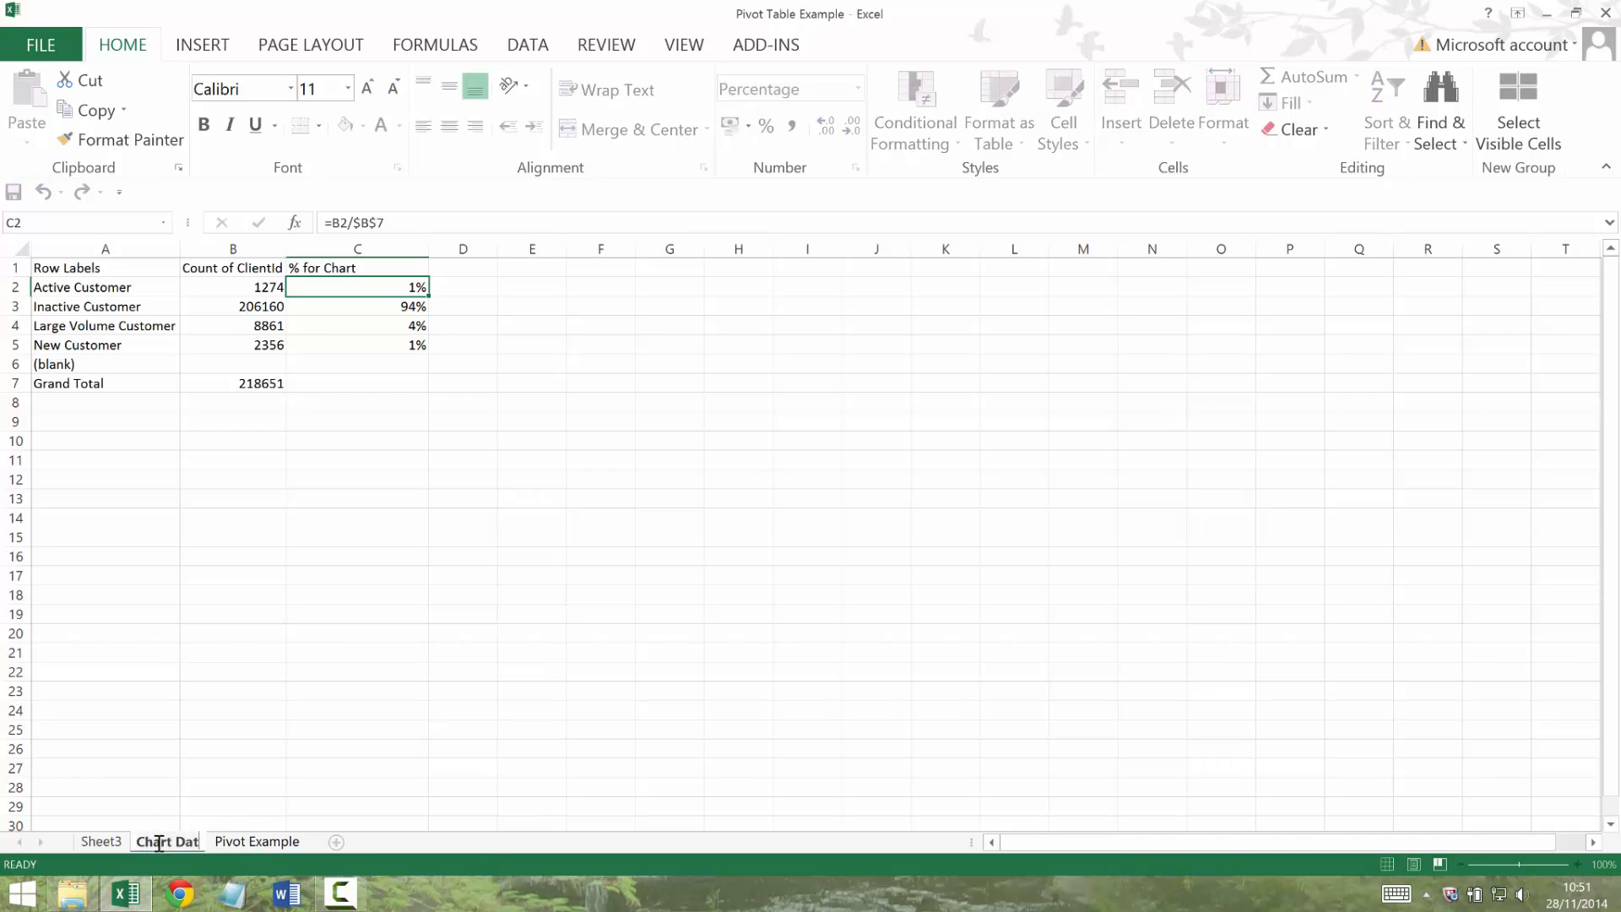
text(a)
key(Return)
Rename Sheet3, which holds the PivotTable, to "Pivot Table".
click(113, 841)
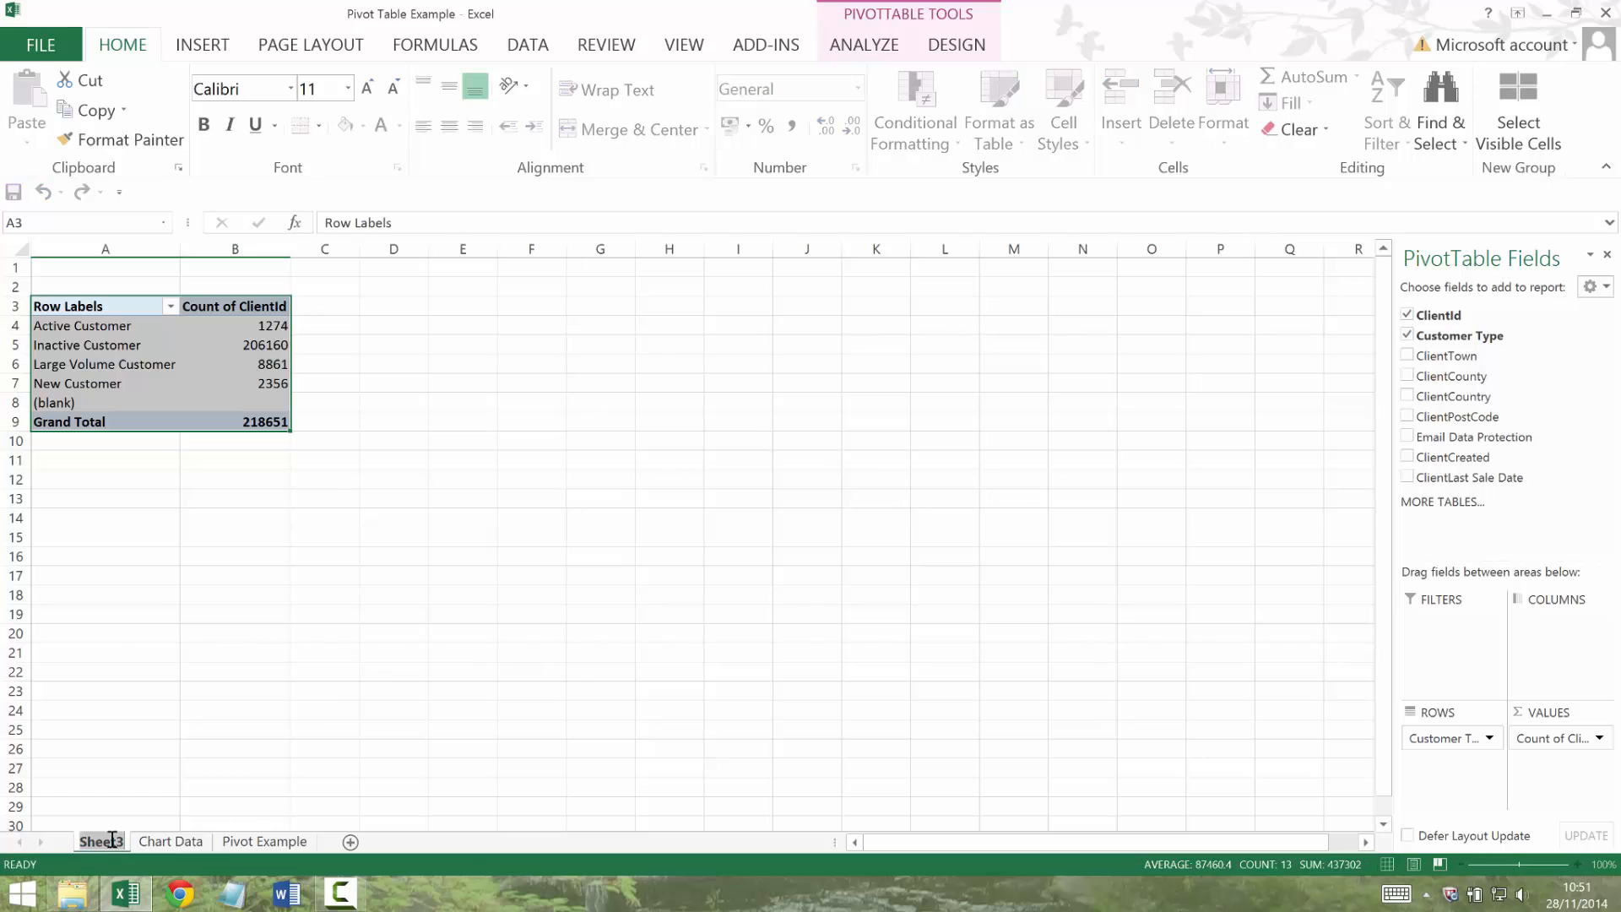
double_click(113, 841)
text(Pivot Table)
key(Return)
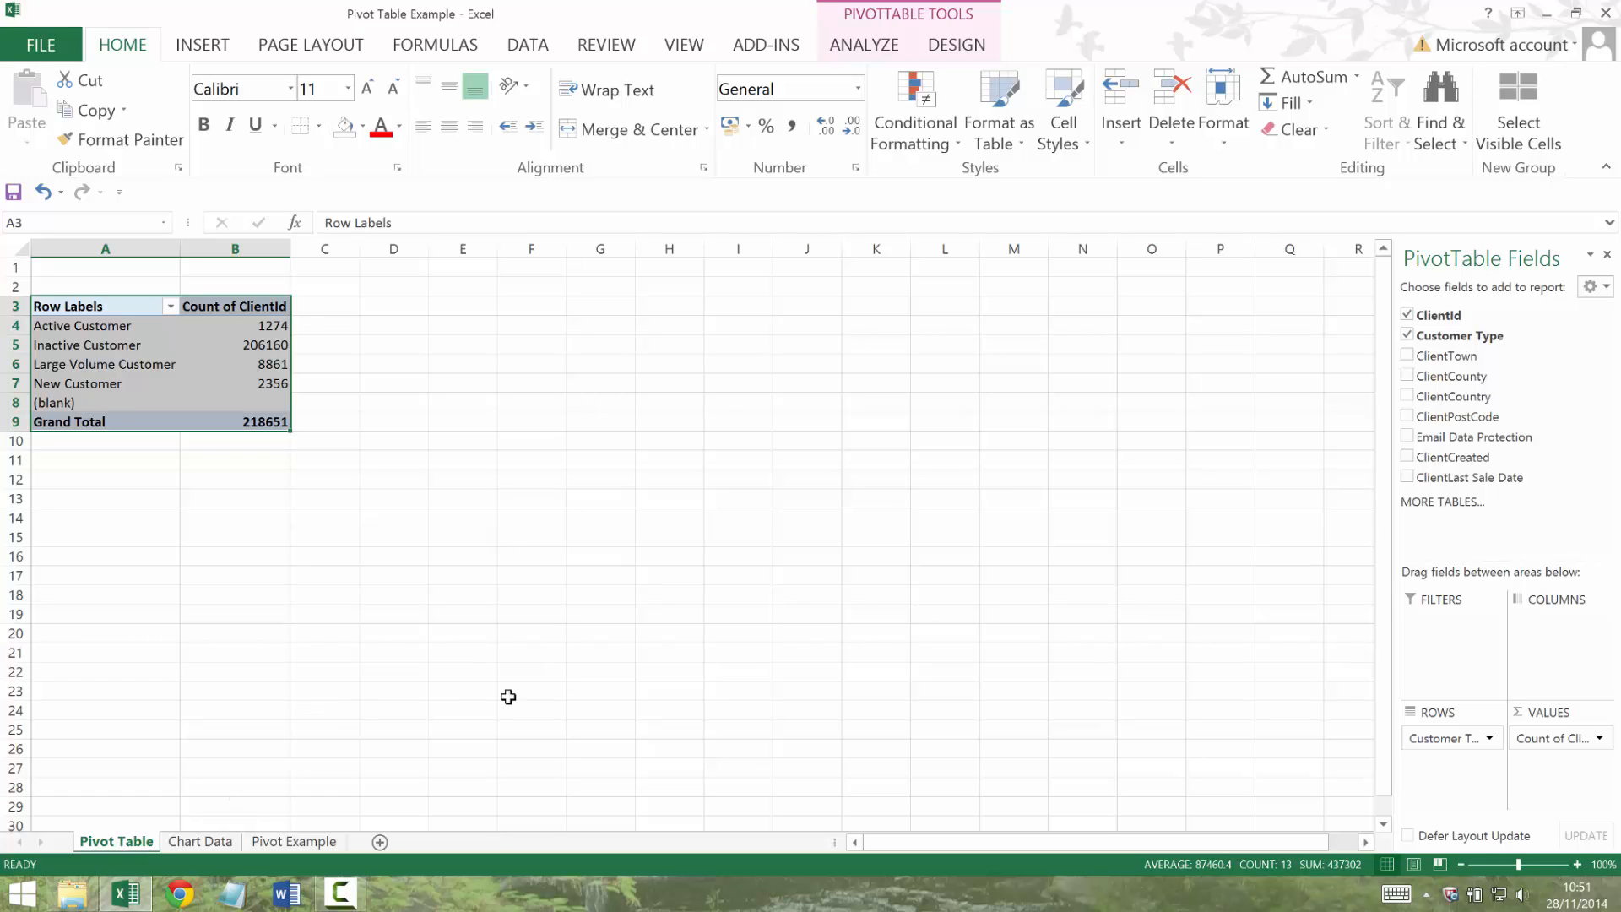
Add the ClientCreated field to the PivotTable as a report filter.
click(119, 304)
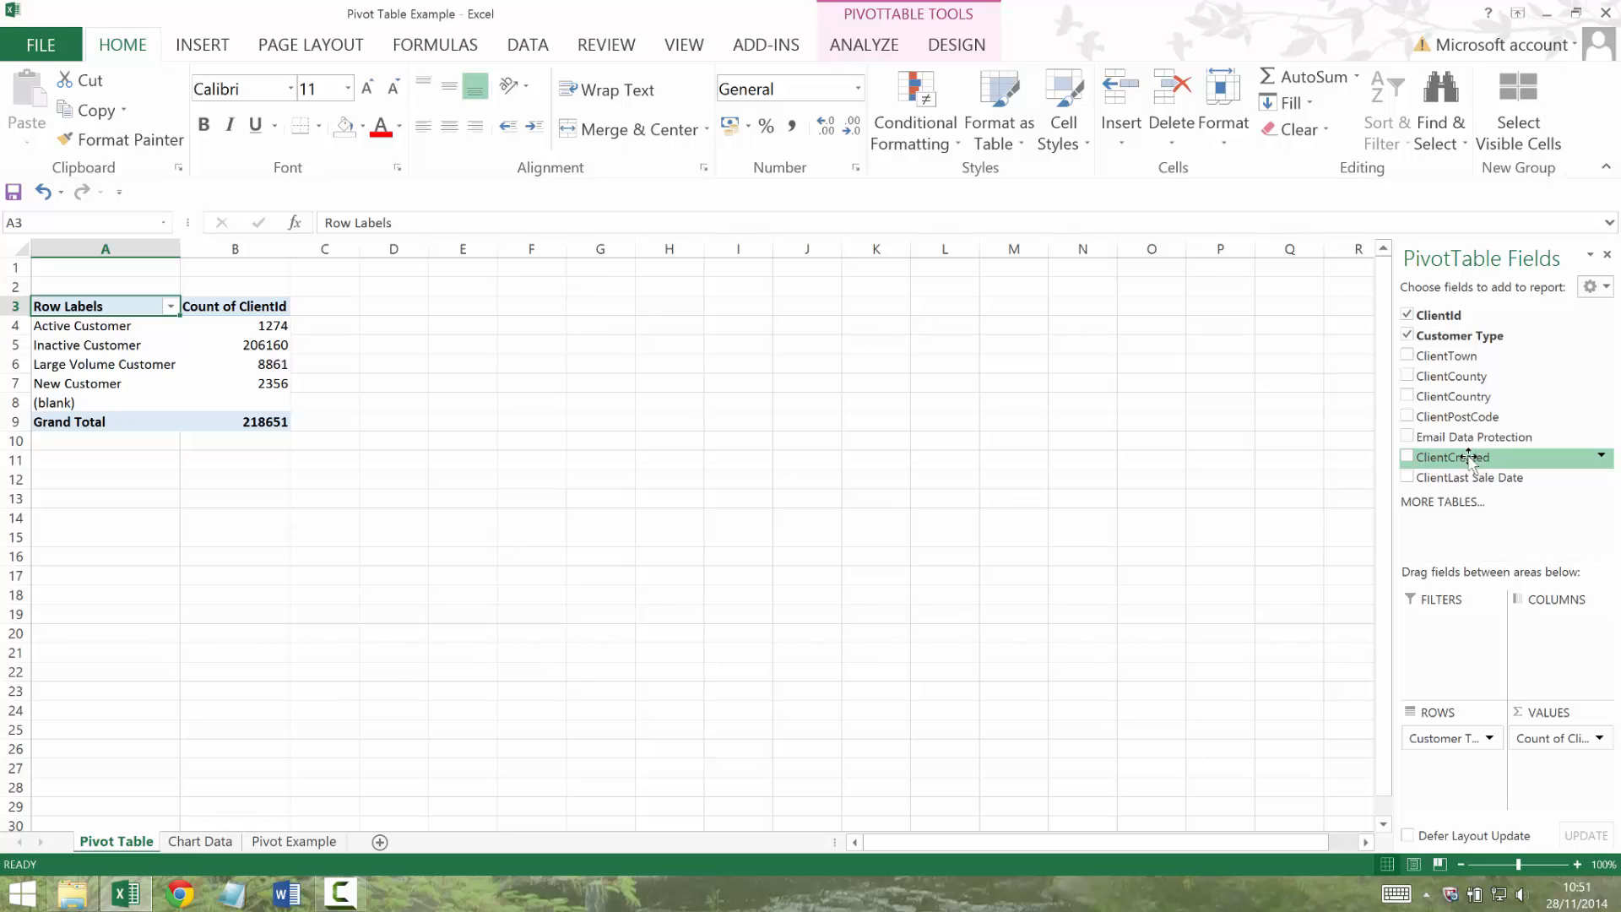
drag(1461, 464, 1445, 632)
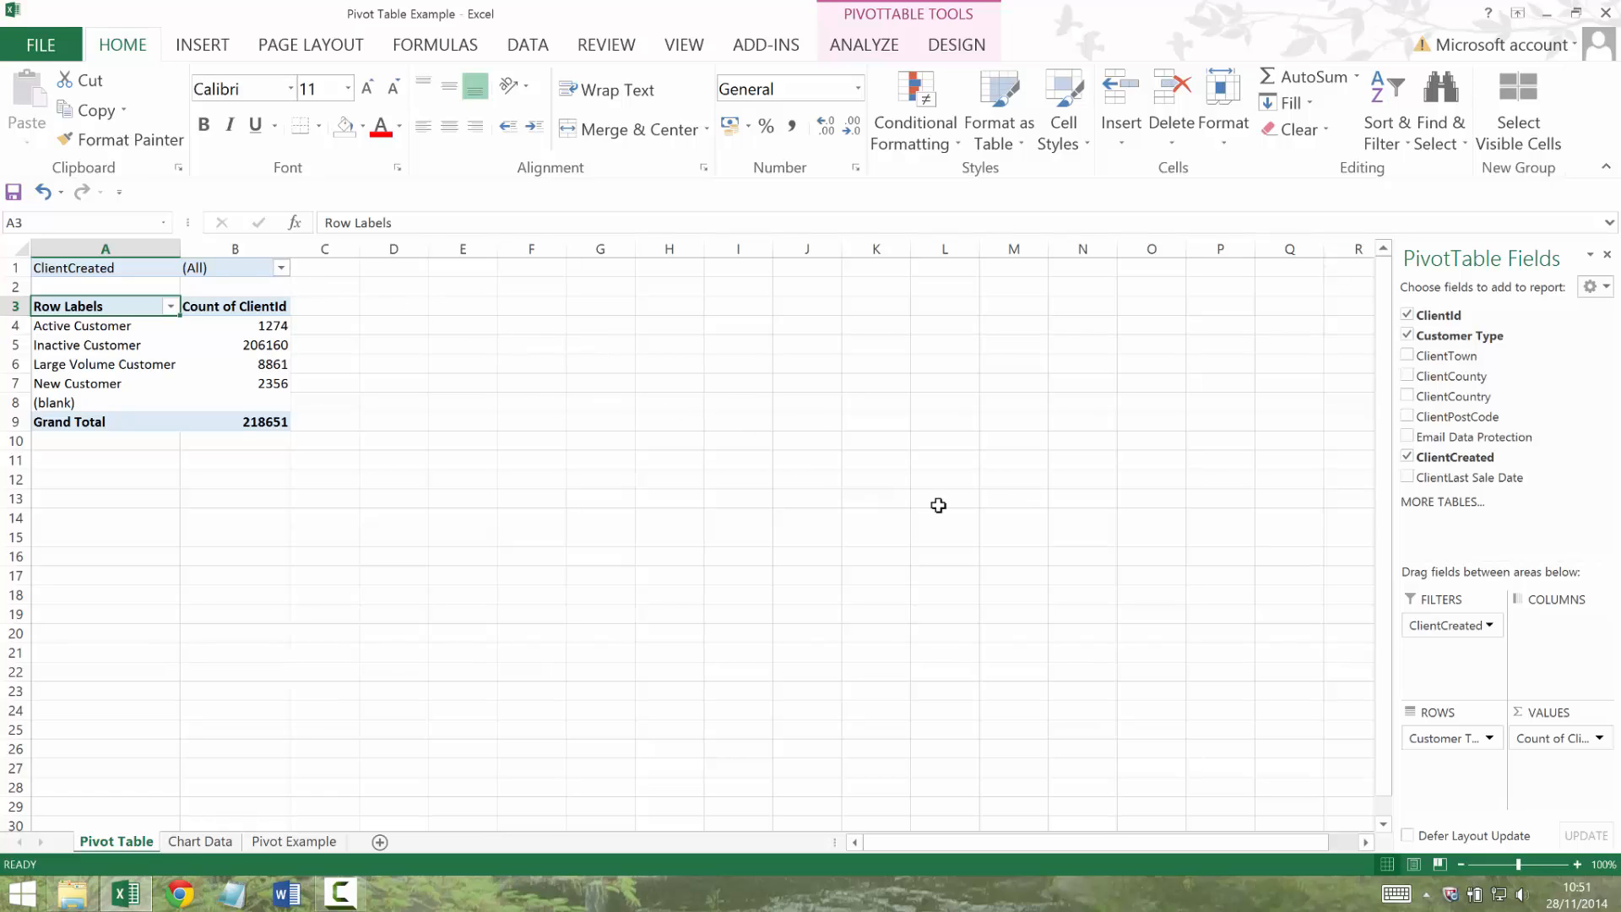
drag(1450, 463, 1456, 637)
Filter ClientCreated to the 2008 dates, with selection of multiple items enabled.
click(281, 268)
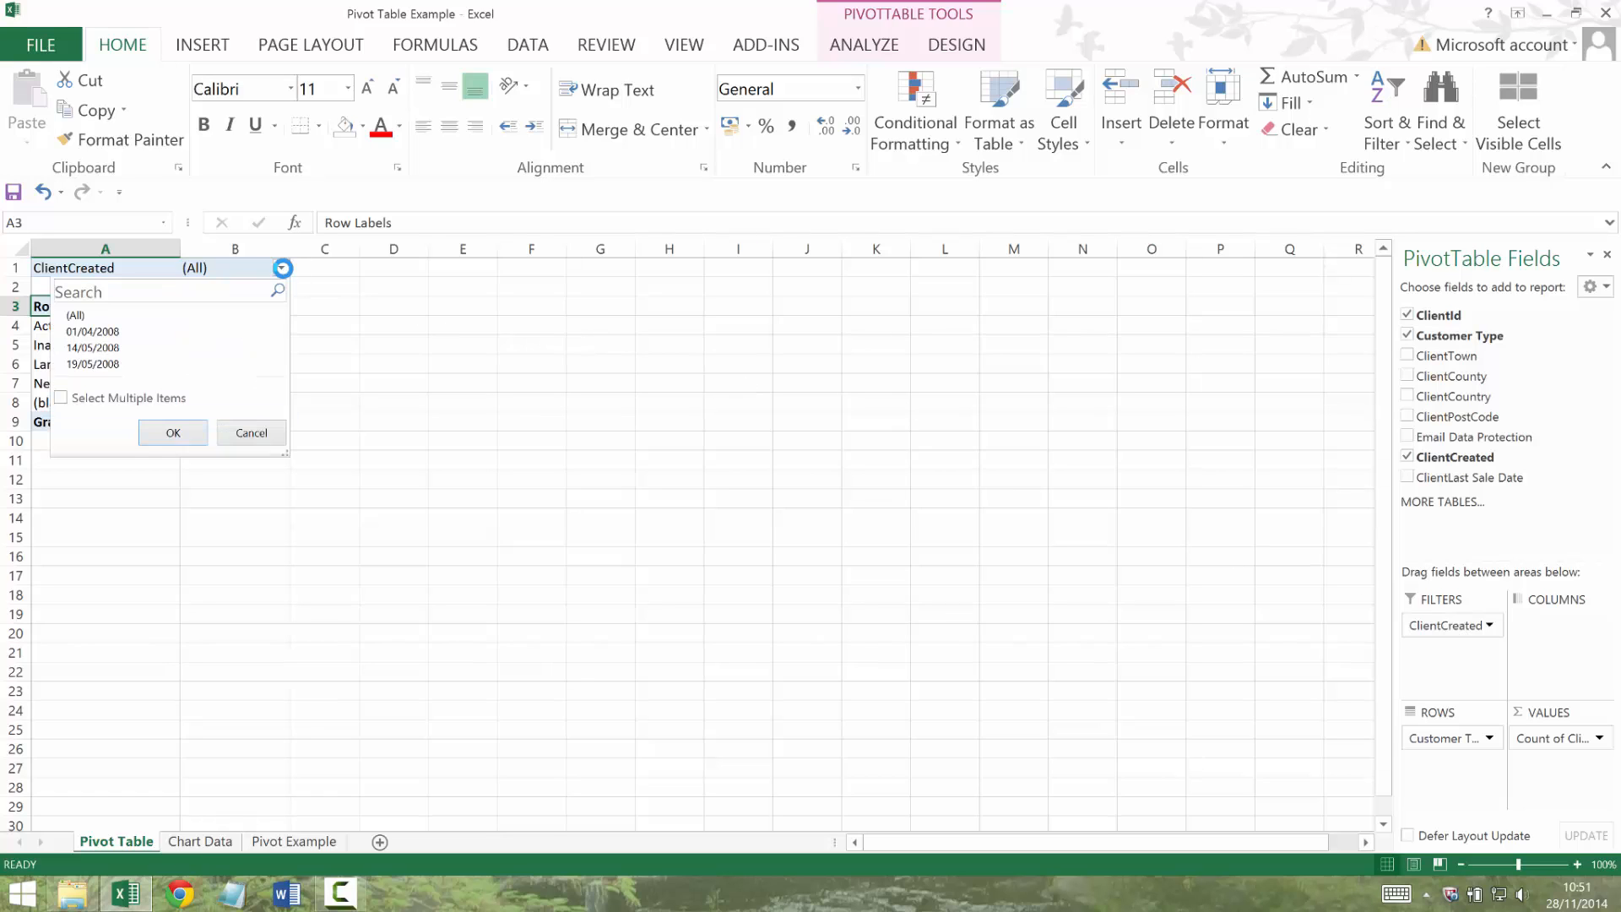
click(84, 406)
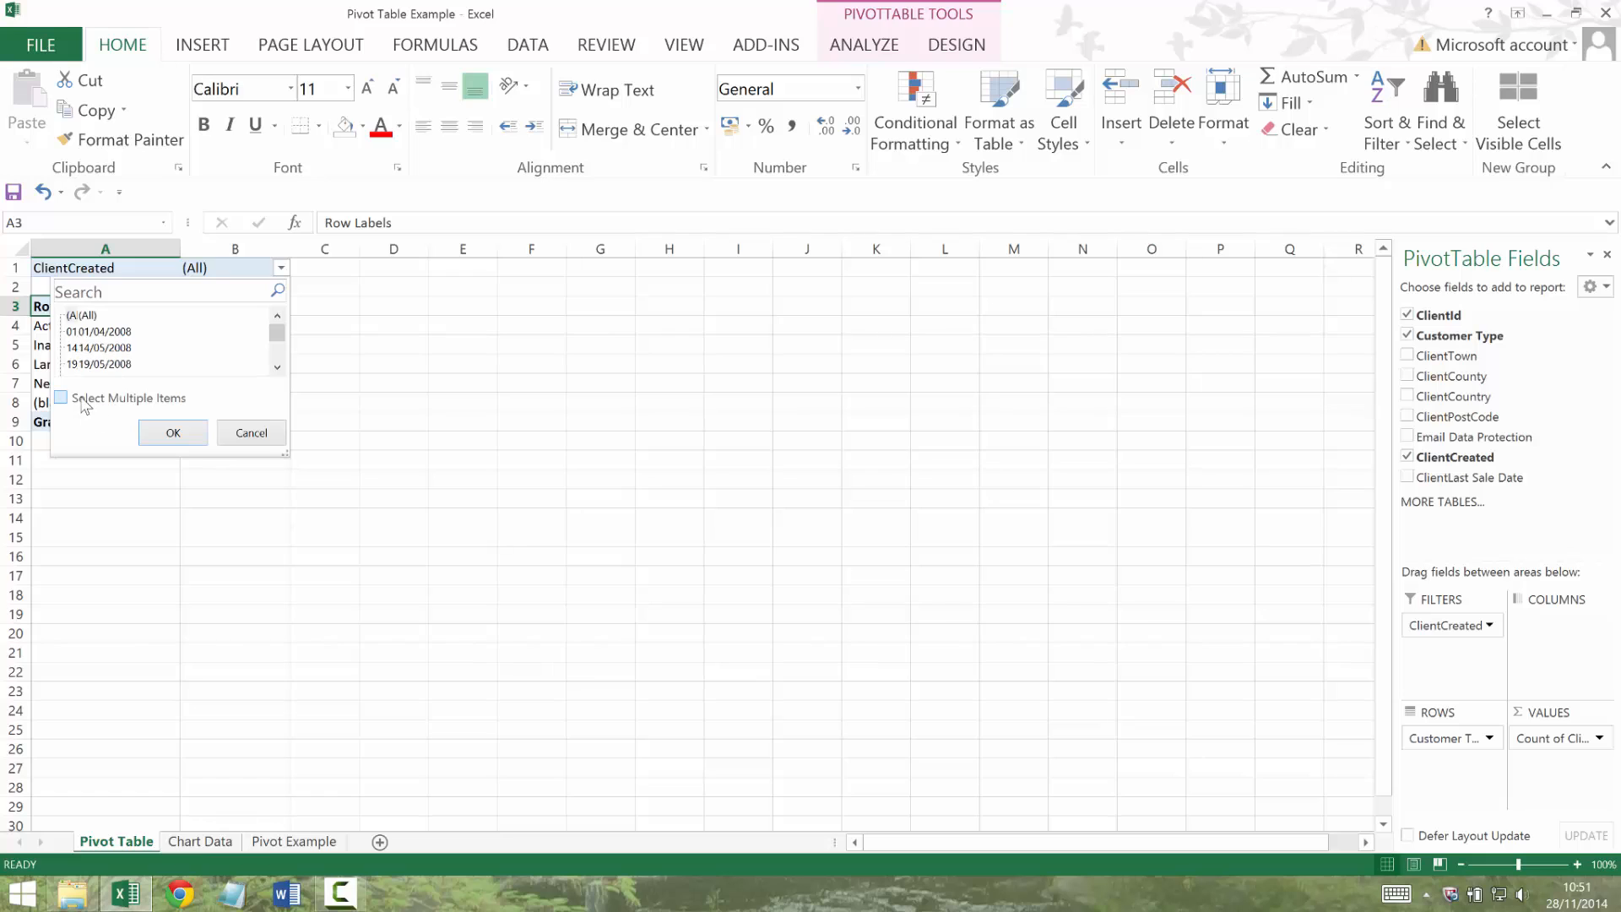
click(99, 293)
text(2008)
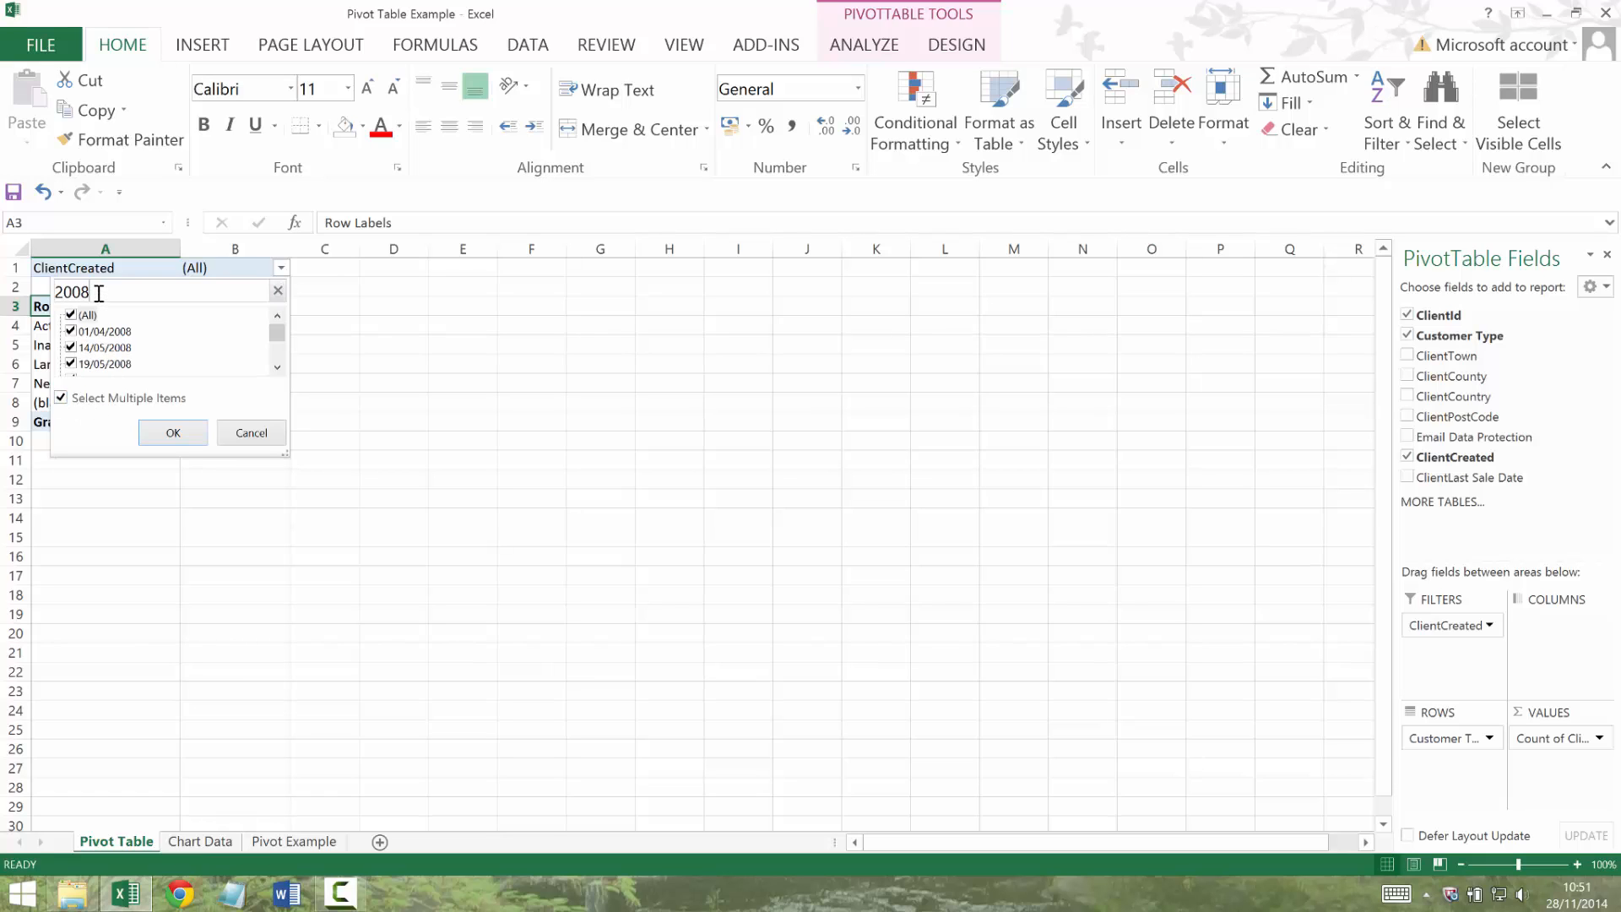
drag(278, 331, 277, 363)
click(174, 432)
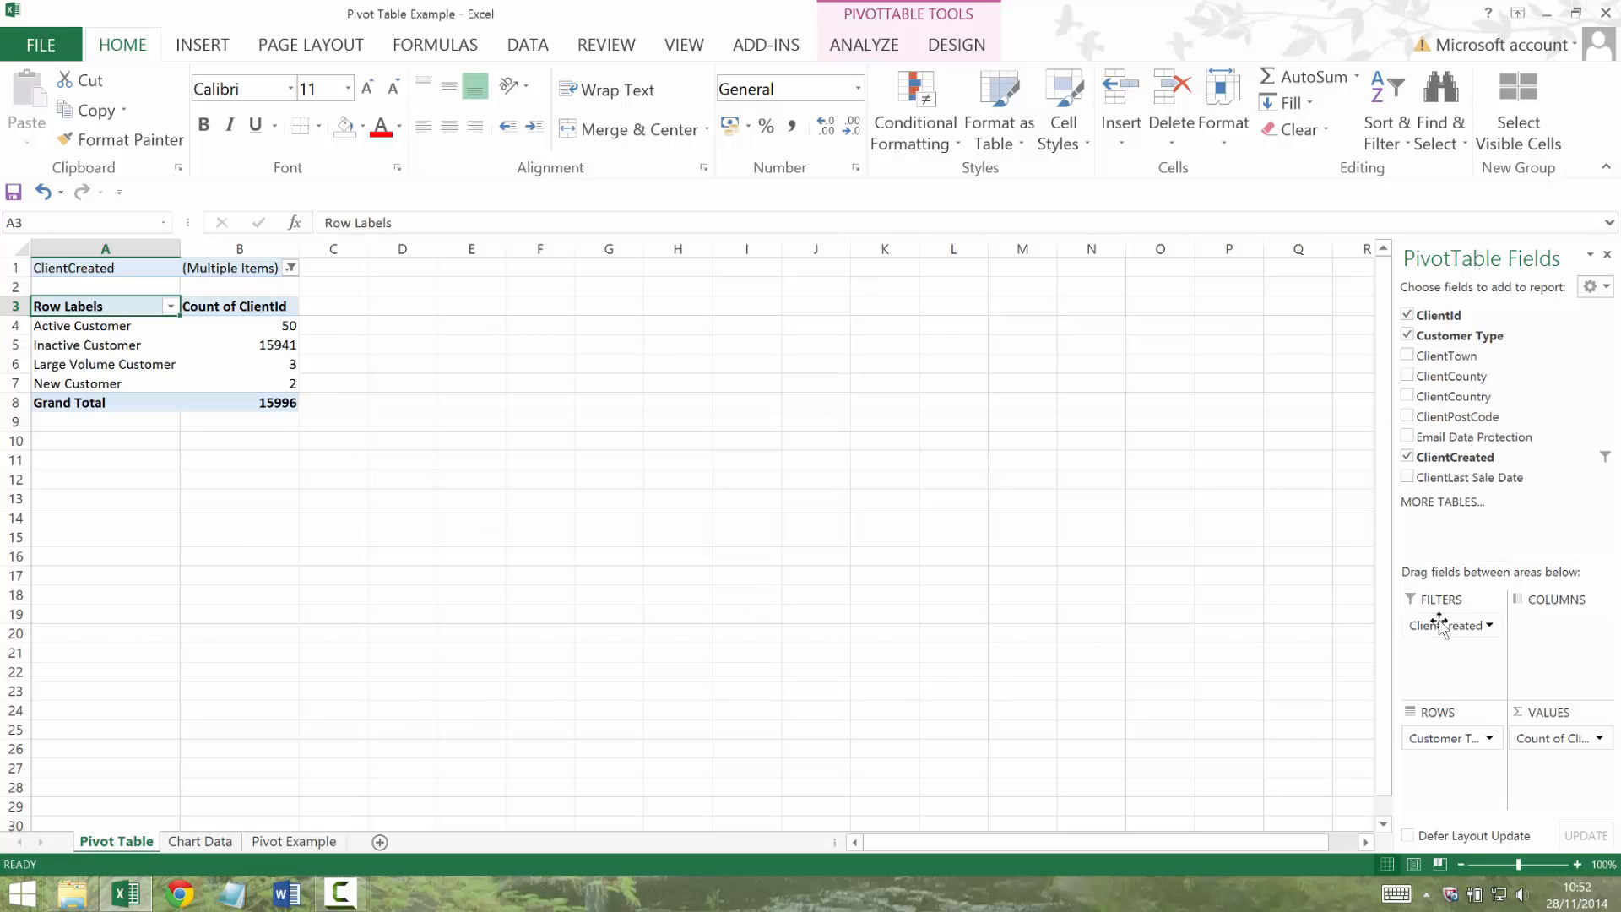
Remove ClientCreated and Customer Type from the PivotTable layout and add ClientTown as the row field.
drag(1441, 625, 1295, 622)
drag(1459, 735, 1193, 666)
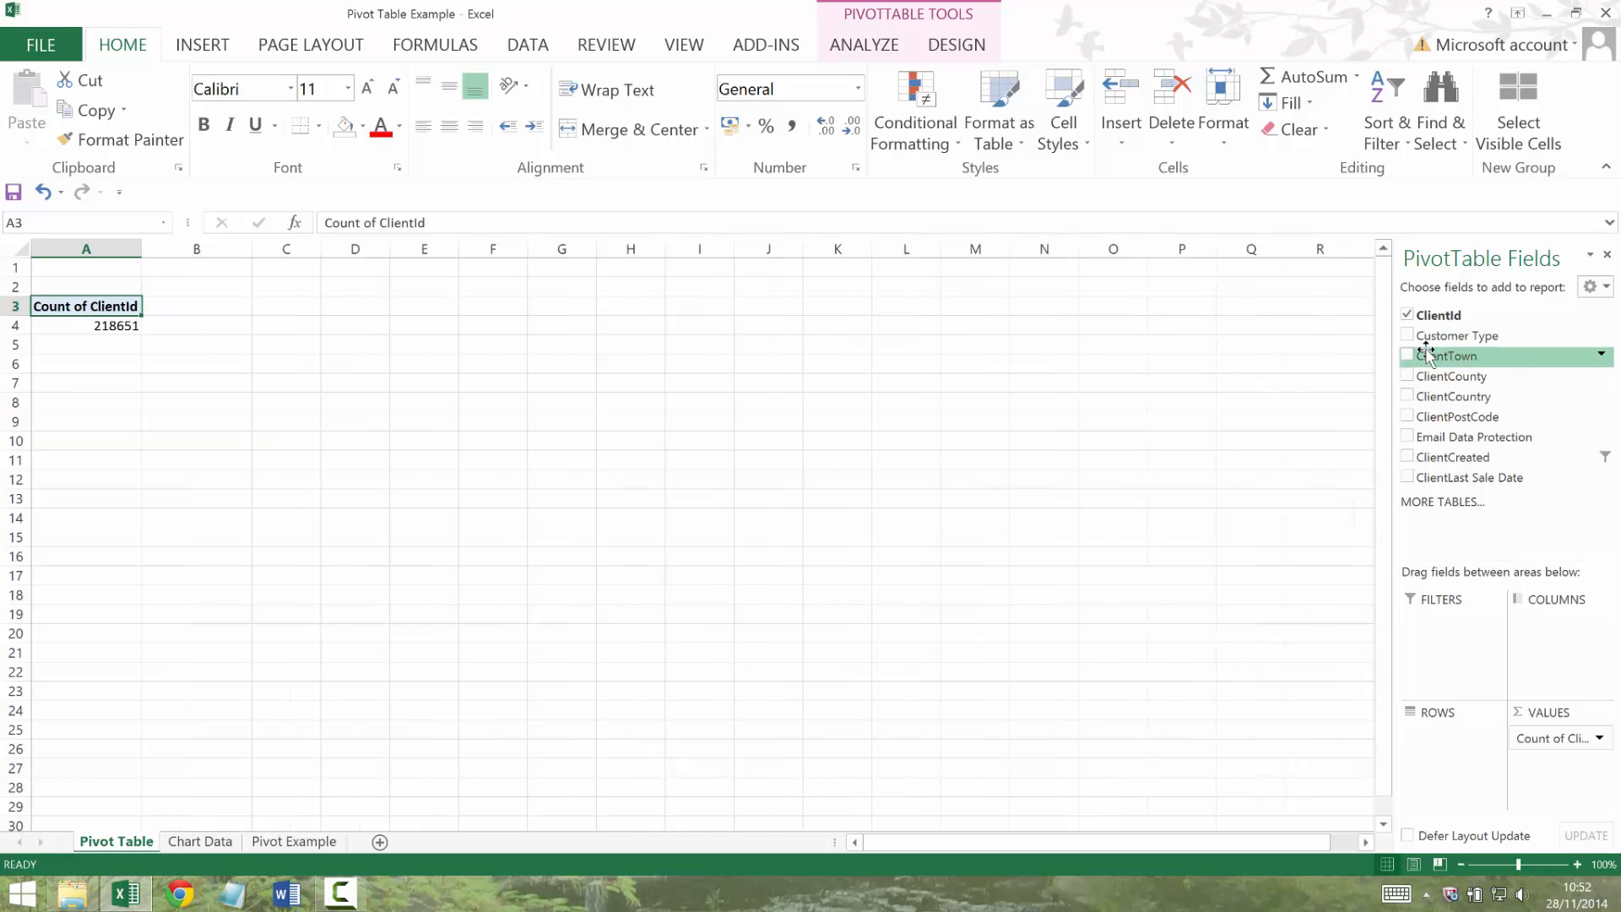
drag(1427, 356, 1483, 763)
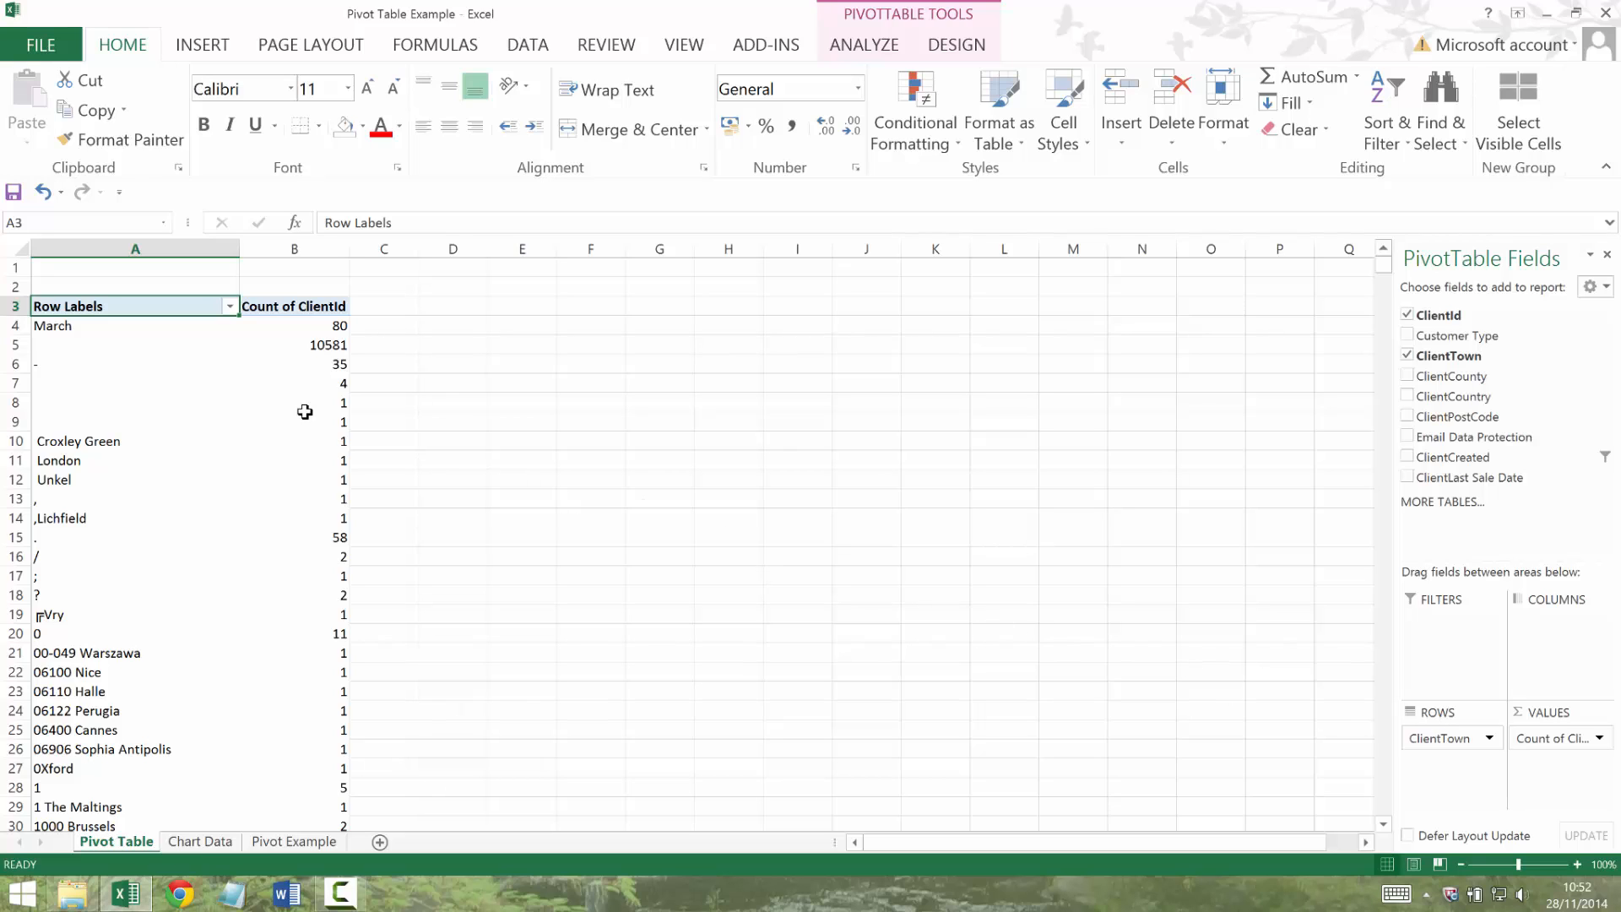
Examine the client counts by town through the PivotTable rows down to the grand total.
click(65, 328)
key(Down)
key(Right)
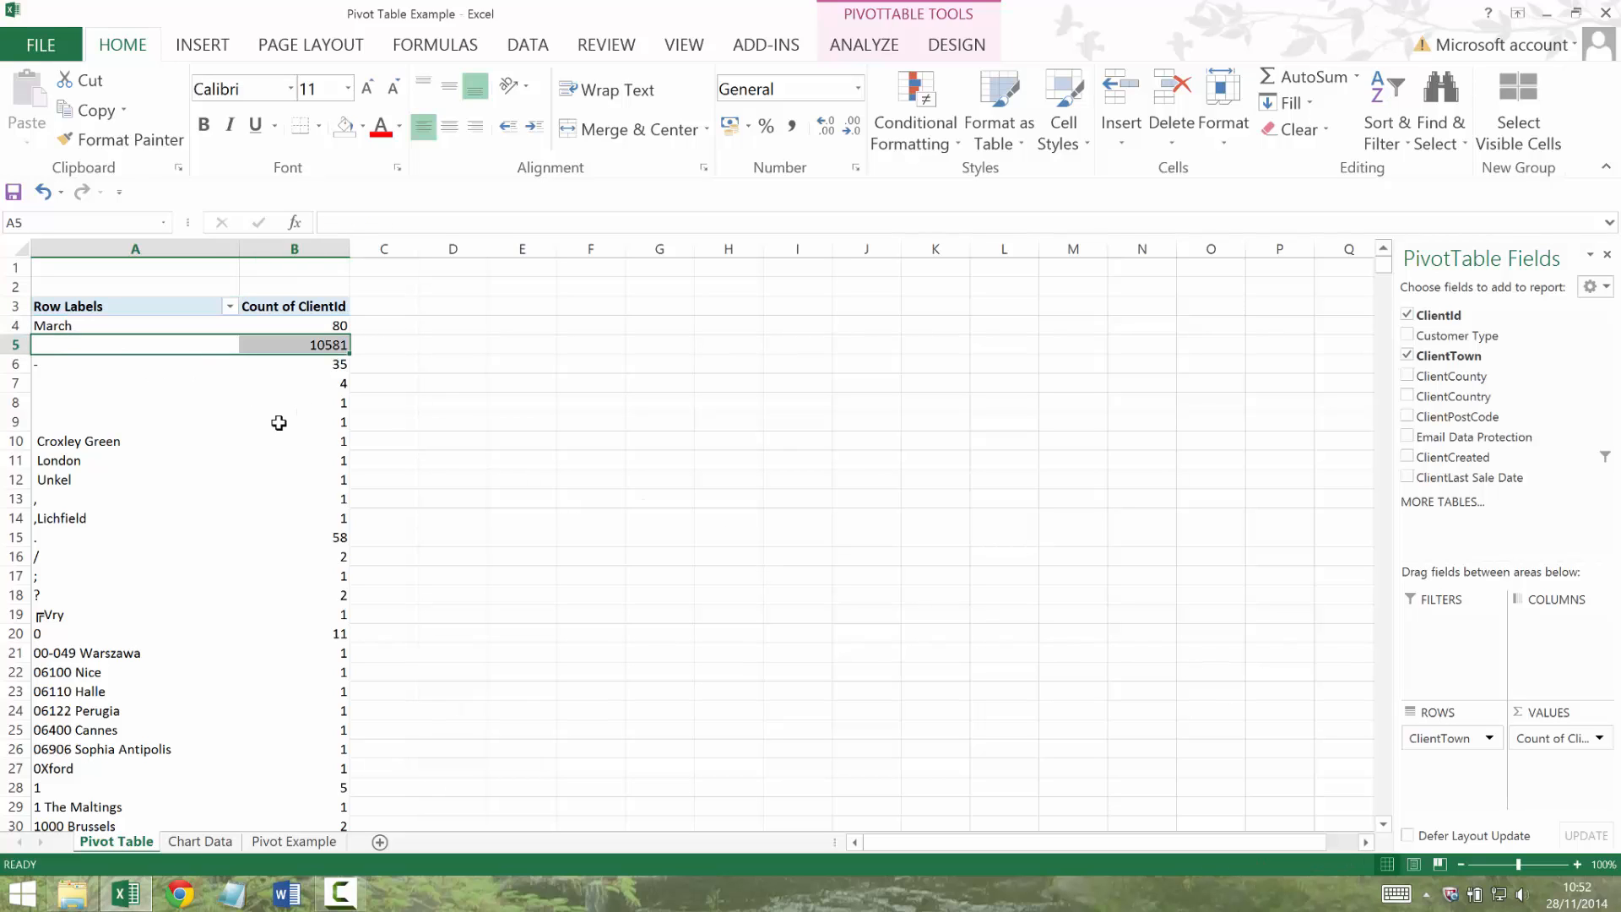
key(Left)
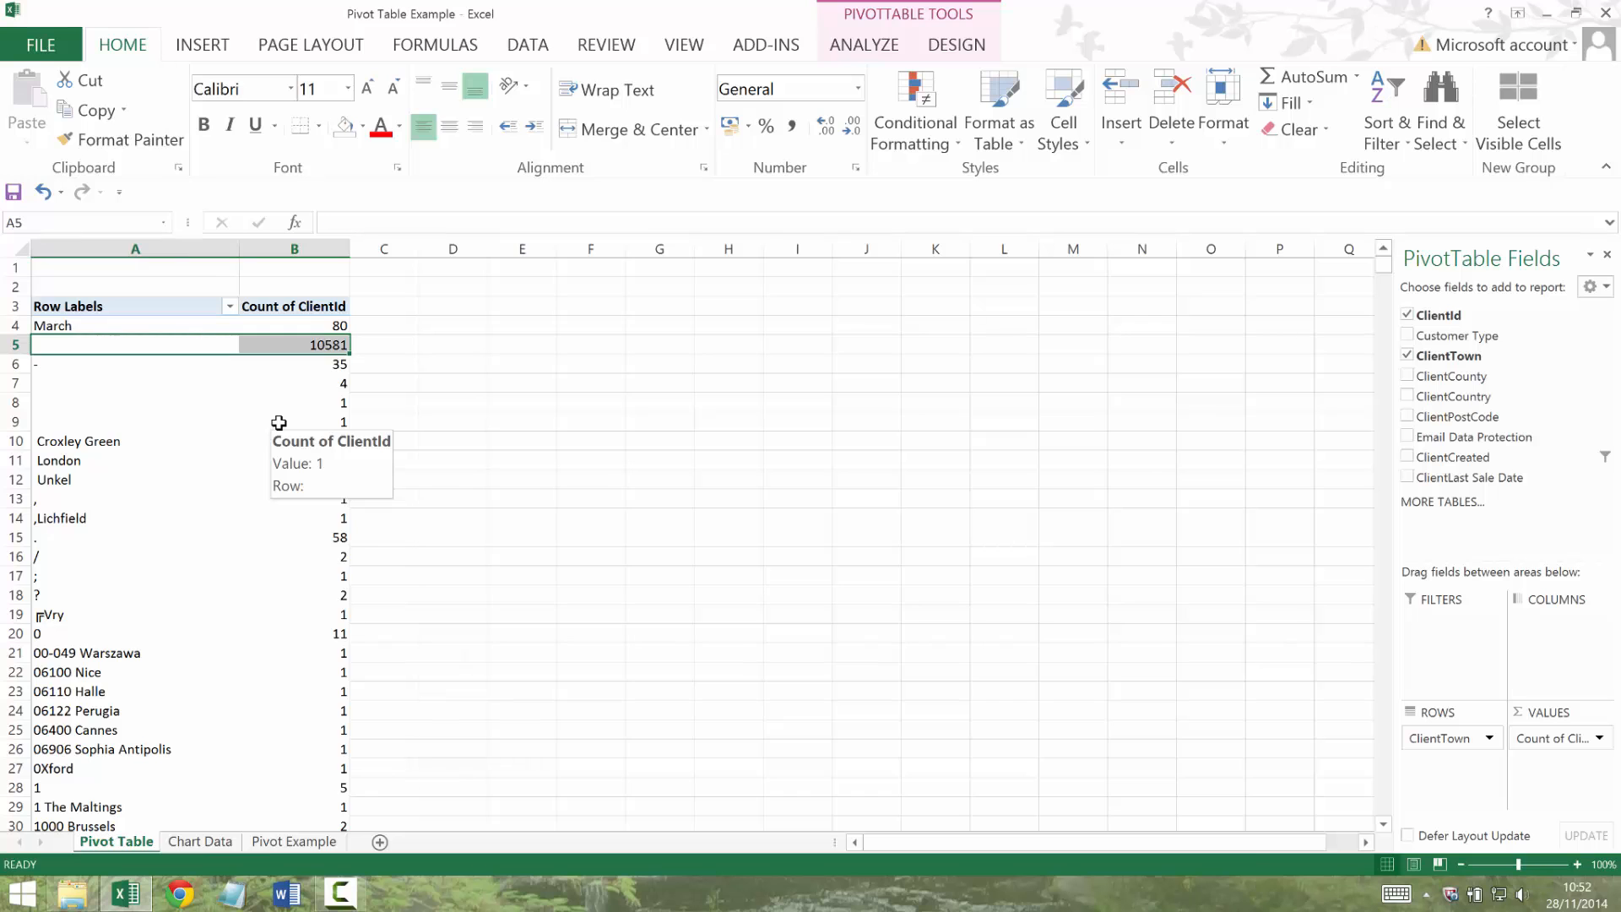
key(Down)
key(Down)
key(Down)
key(Down)
key(Down)
key(Down)
key(Down)
key(Down)
key(Down)
key(Down)
key(Down)
key(Down)
key(Down)
key(Down)
key(Down)
key(Down)
key(Down)
key(Down)
key(Down)
key(Down)
key(Down)
key(Down)
key(Down)
key(Down)
key(Down)
key(Down)
key(Down)
key(Down)
key(Down)
key(Down)
key(Down)
key(Down)
key(Down)
key(Down)
key(Down)
key(Down)
key(Down)
key(Down)
key(Down)
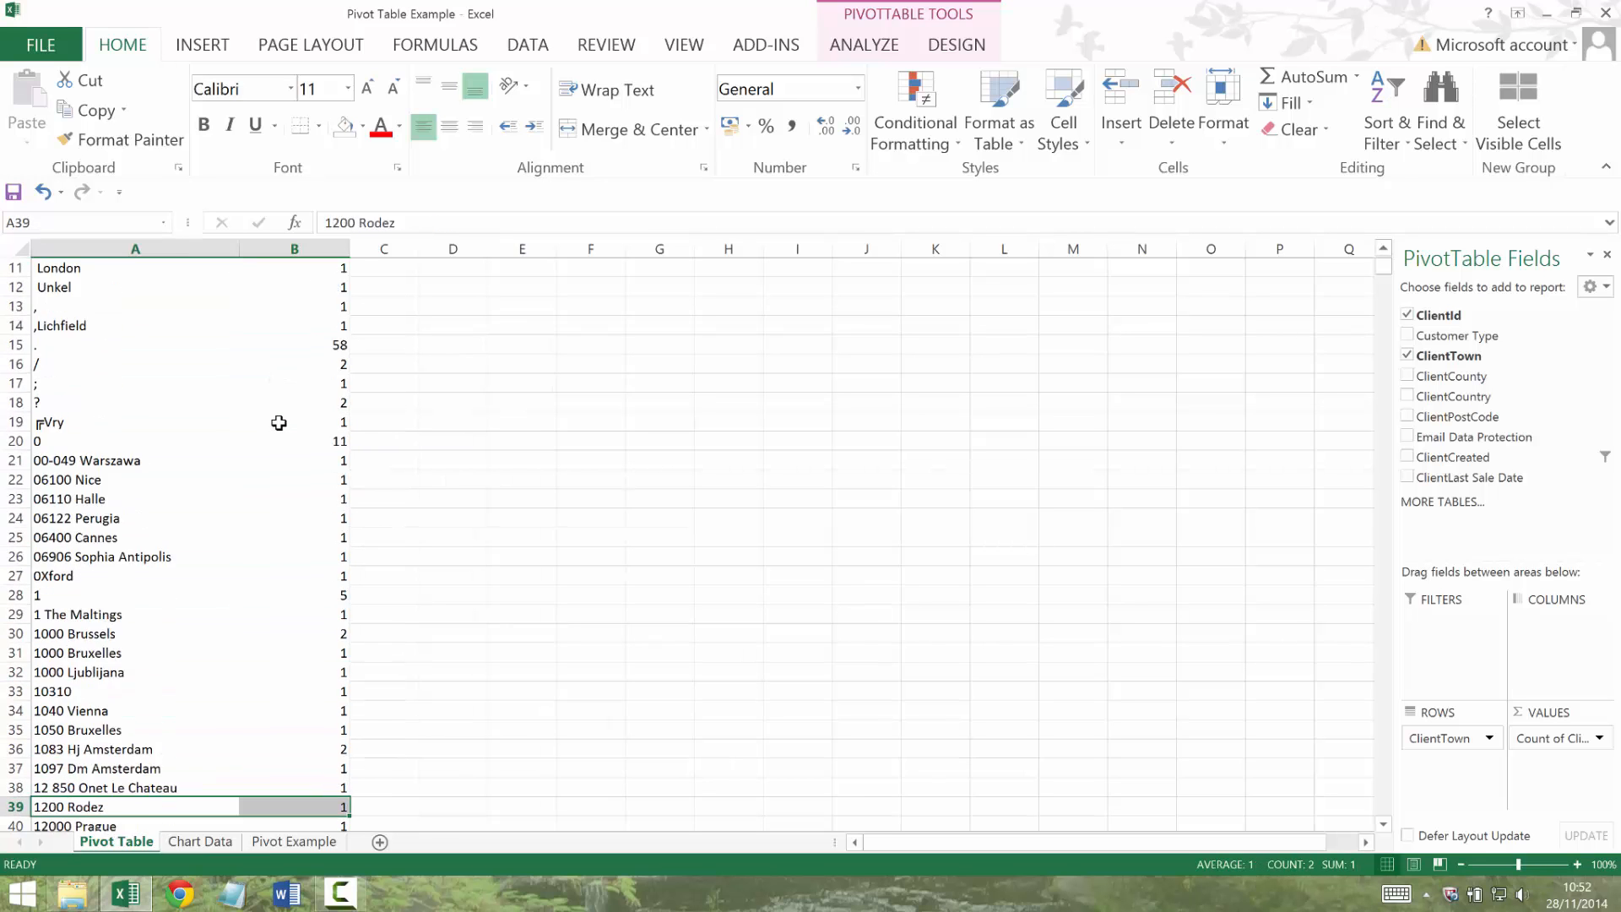
key(Down)
key(Down)
key(Down)
key(Down)
key(Down)
key(Down)
key(Down)
key(Down)
key(Down)
key(Down)
key(Down)
key(Down)
key(Down)
key(Down)
key(Down)
key(Down)
key(Down)
key(Down)
key(Down)
key(Down)
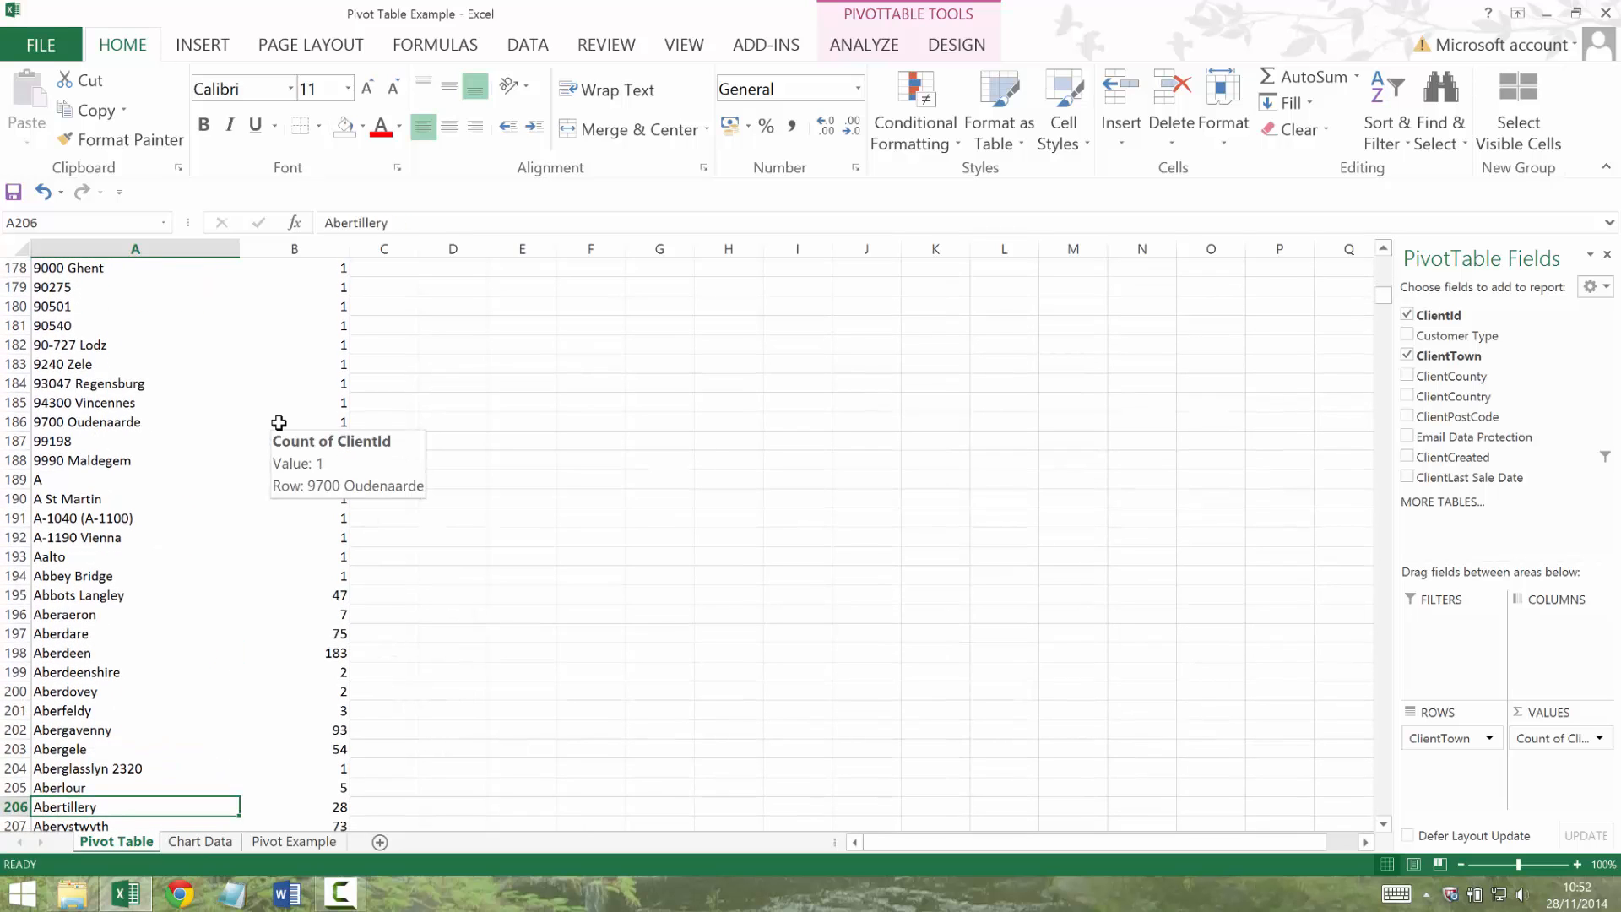
key(Down)
key(Down)
key(Down)
key(Down)
key(Down)
key(Down)
key(Down)
key(Down)
key(Down)
key(Down)
key(Down)
key(Down)
key(Down)
key(Down)
key(Down)
key(Down)
key(Down)
key(Down)
key(Down)
key(Down)
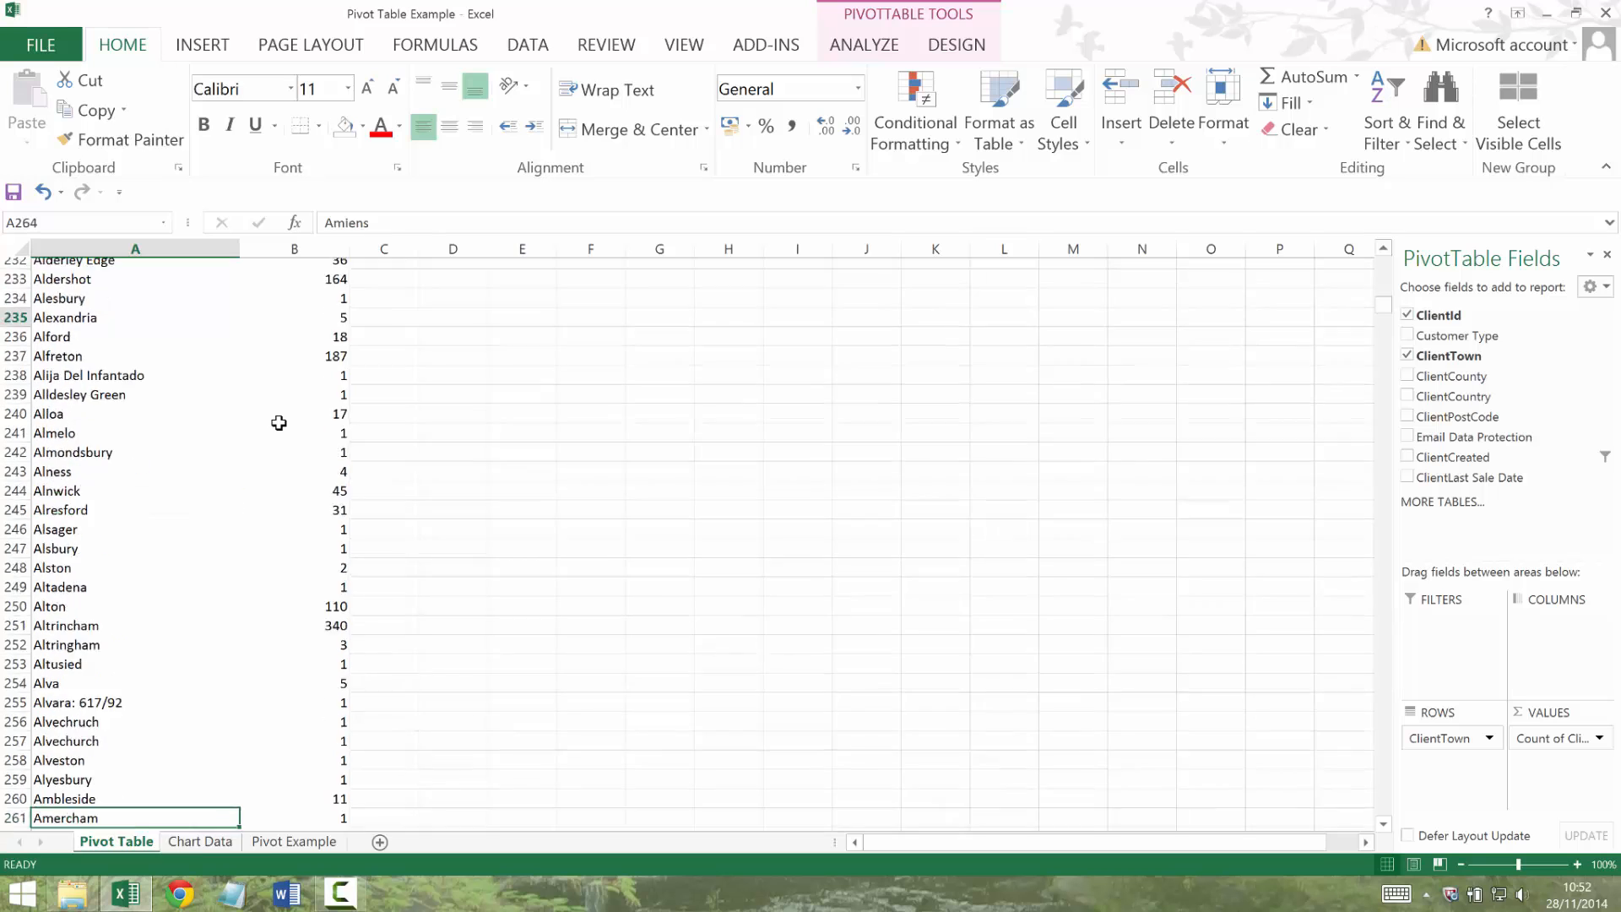
key(Down)
key(Down)
key(Down)
key(Down)
key(Down)
key(Down)
key(Down)
key(Down)
key(Down)
key(Down)
key(Down)
key(Down)
key(Down)
key(Down)
key(Down)
key(Down)
key(Down)
key(Down)
key(Down)
key(Down)
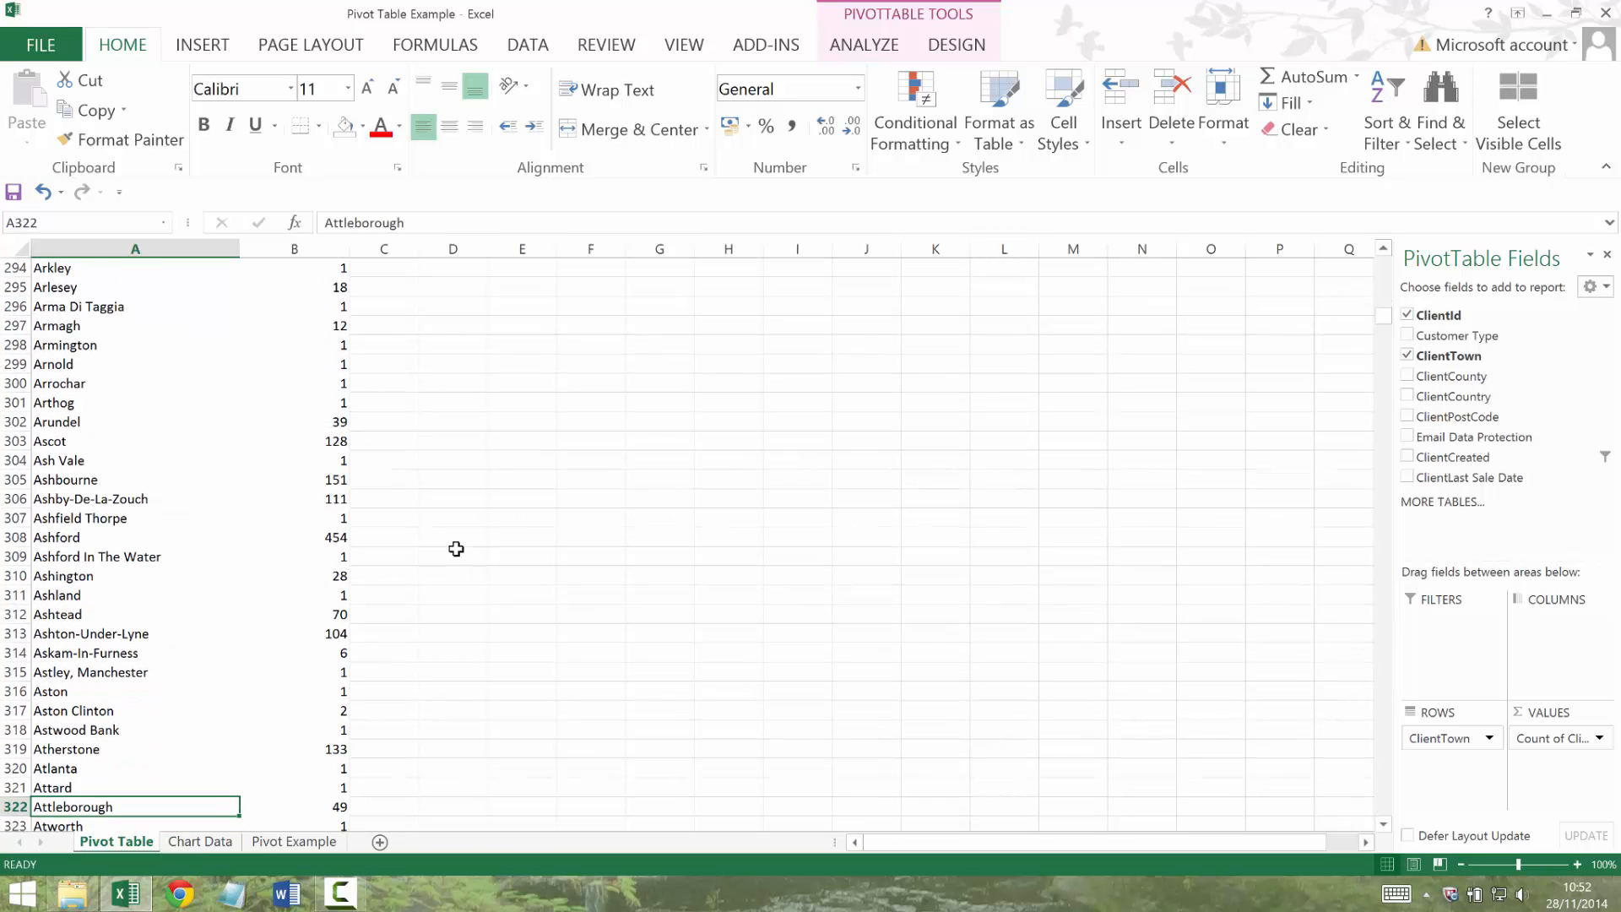
key(ctrl+Down)
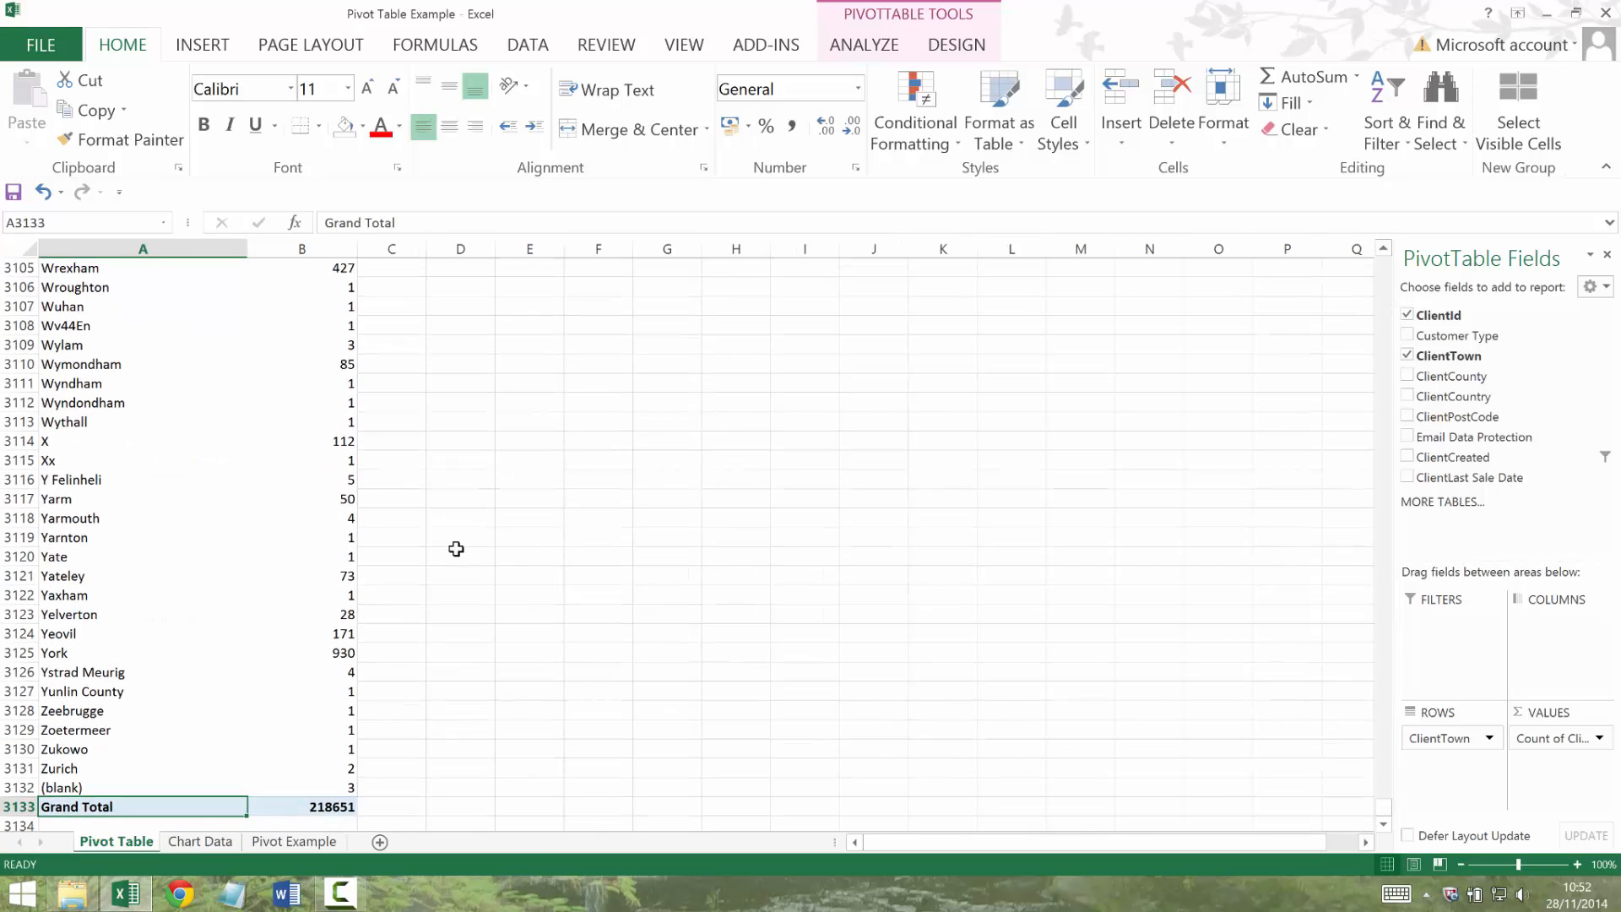
key(Right)
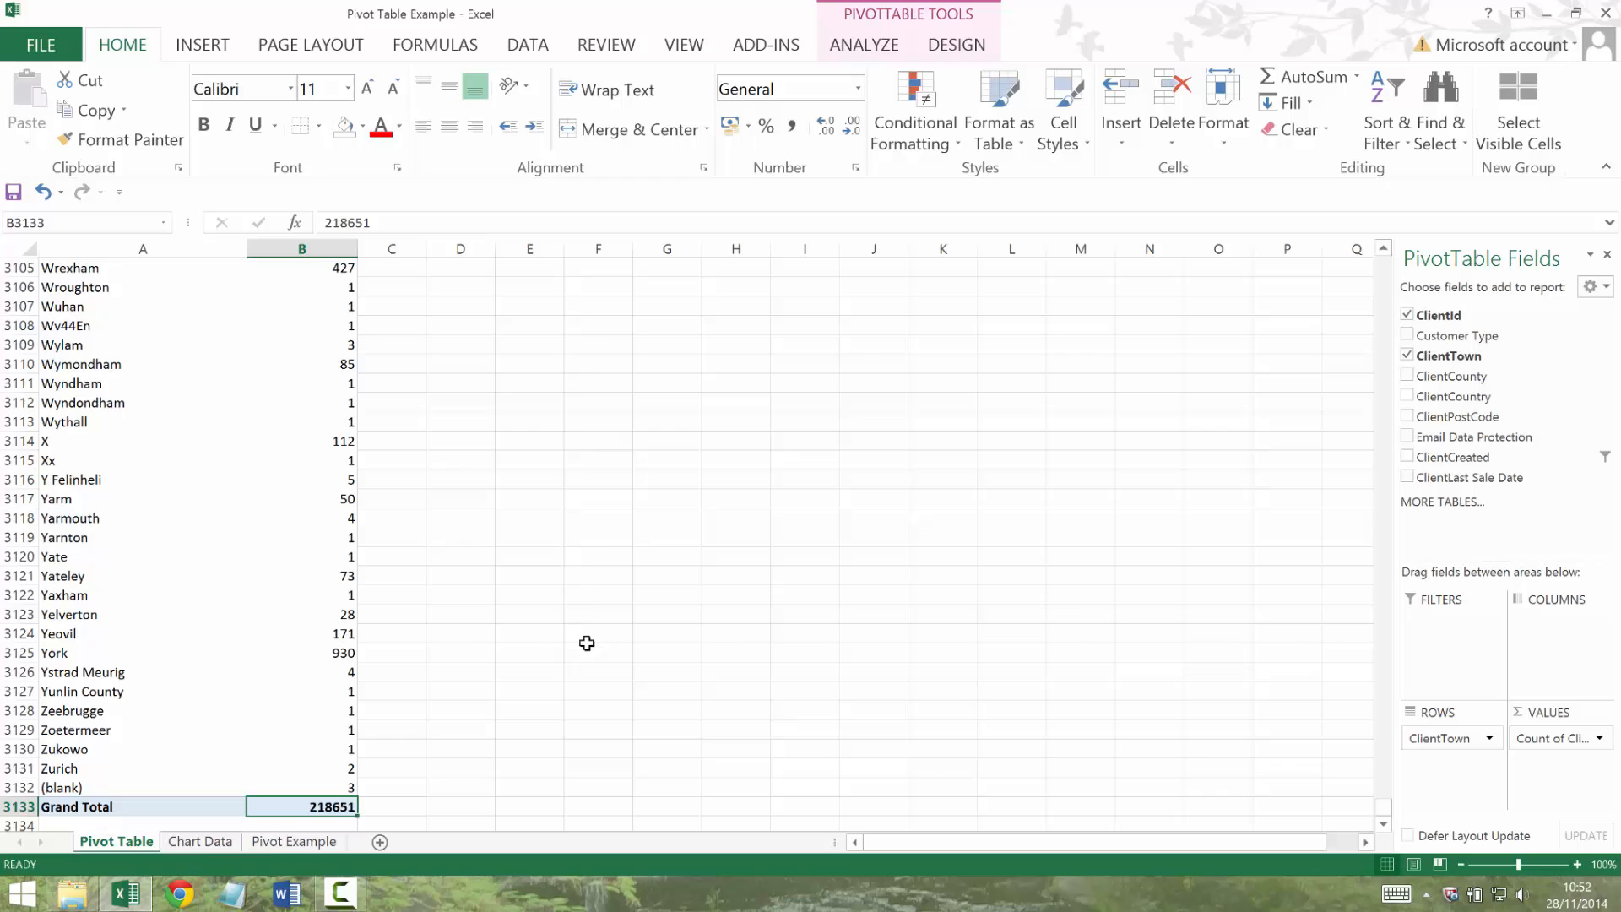
Replace ClientTown with ClientCountry as the PivotTable's row field.
click(1425, 740)
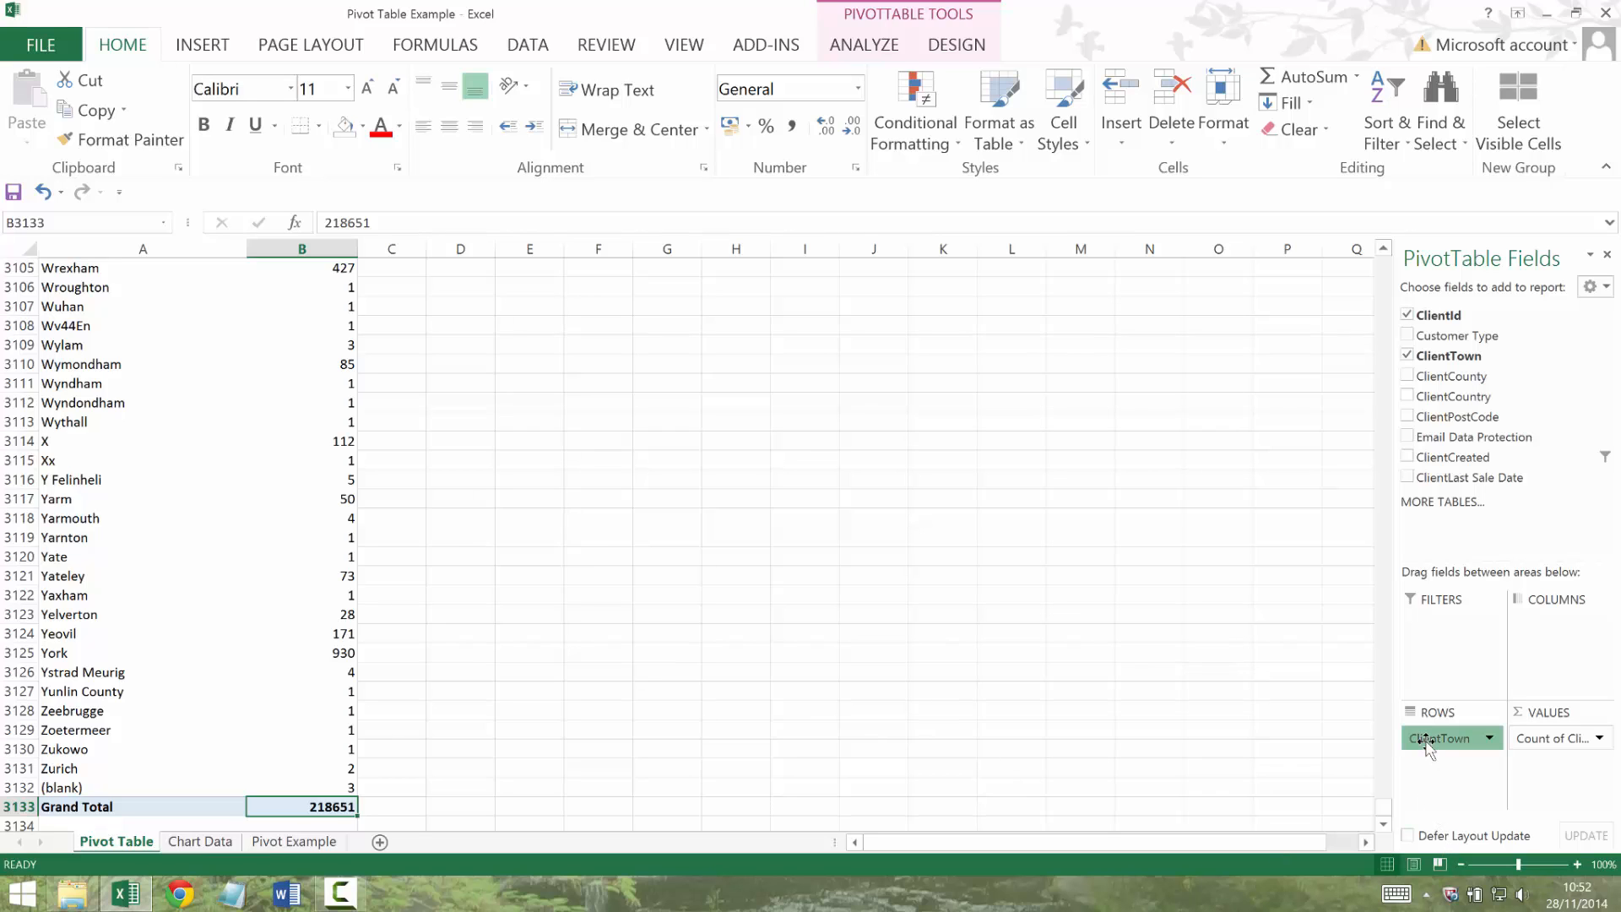
drag(1425, 743, 1169, 667)
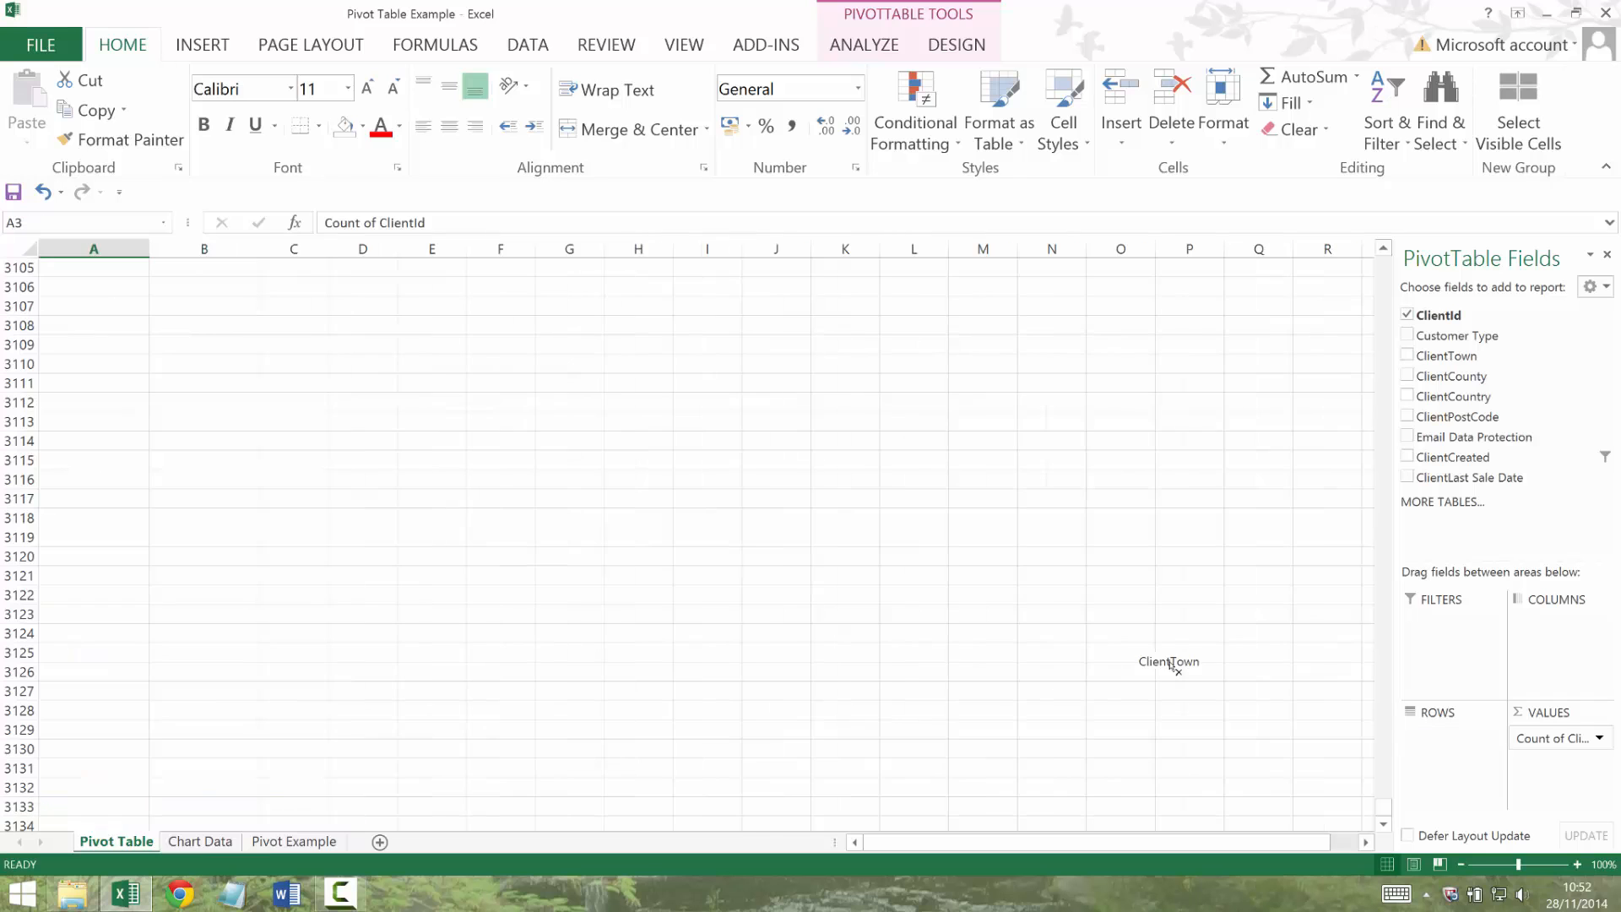
drag(1469, 395, 1473, 758)
Return to the start of the sheet and view the client counts by country from the first row label.
click(771, 666)
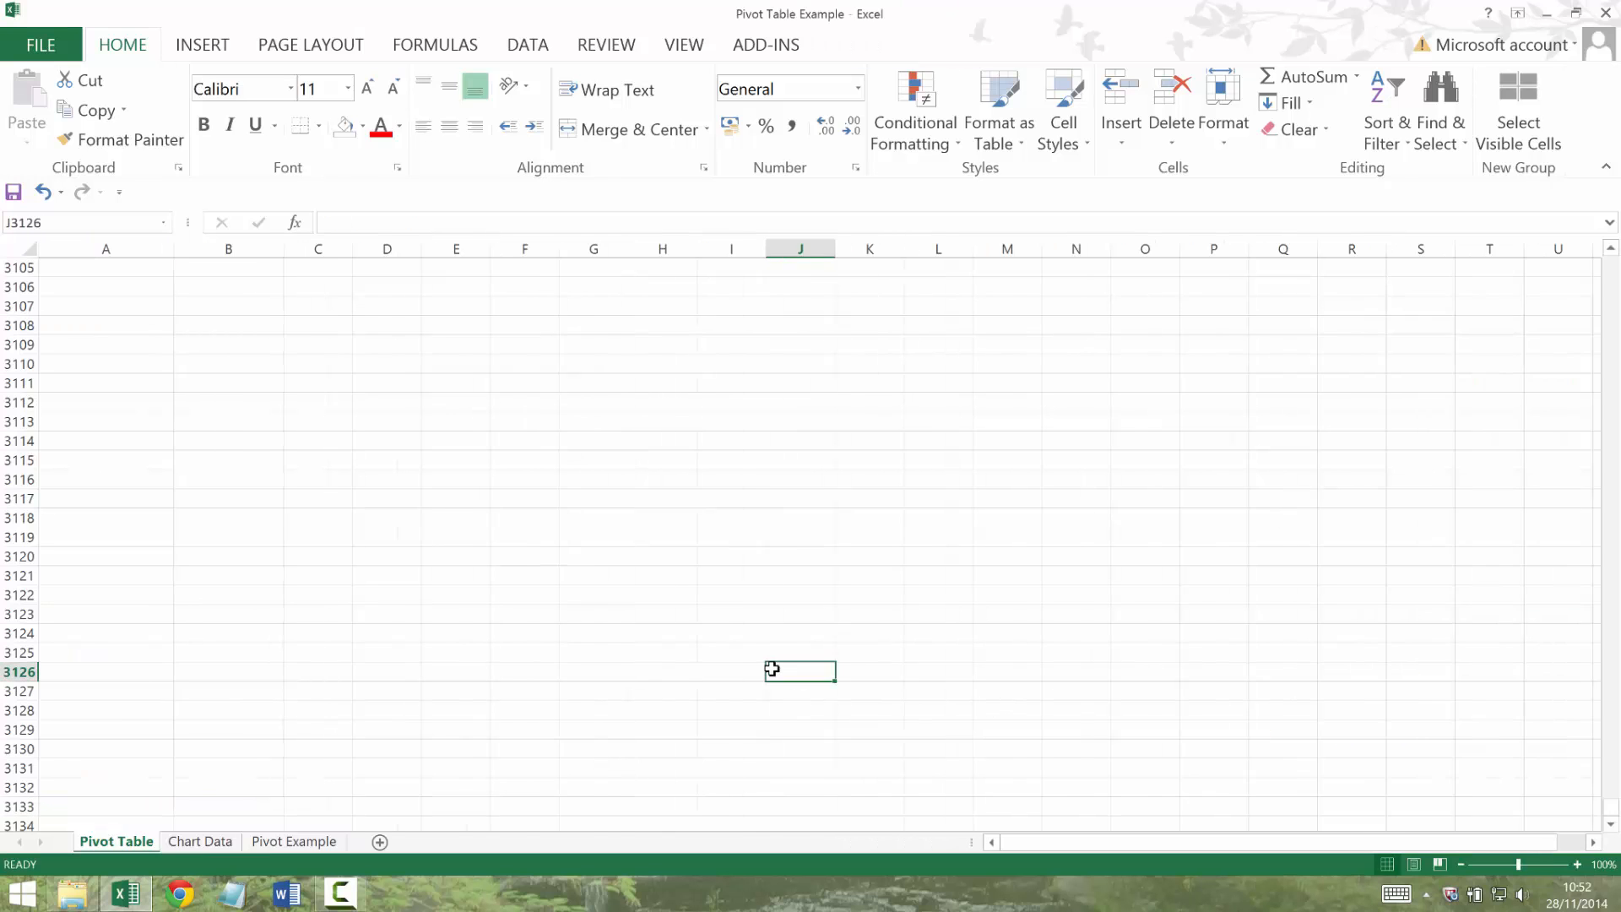
key(ctrl+Home)
key(Down)
key(Down)
key(Down)
key(Right)
key(Left)
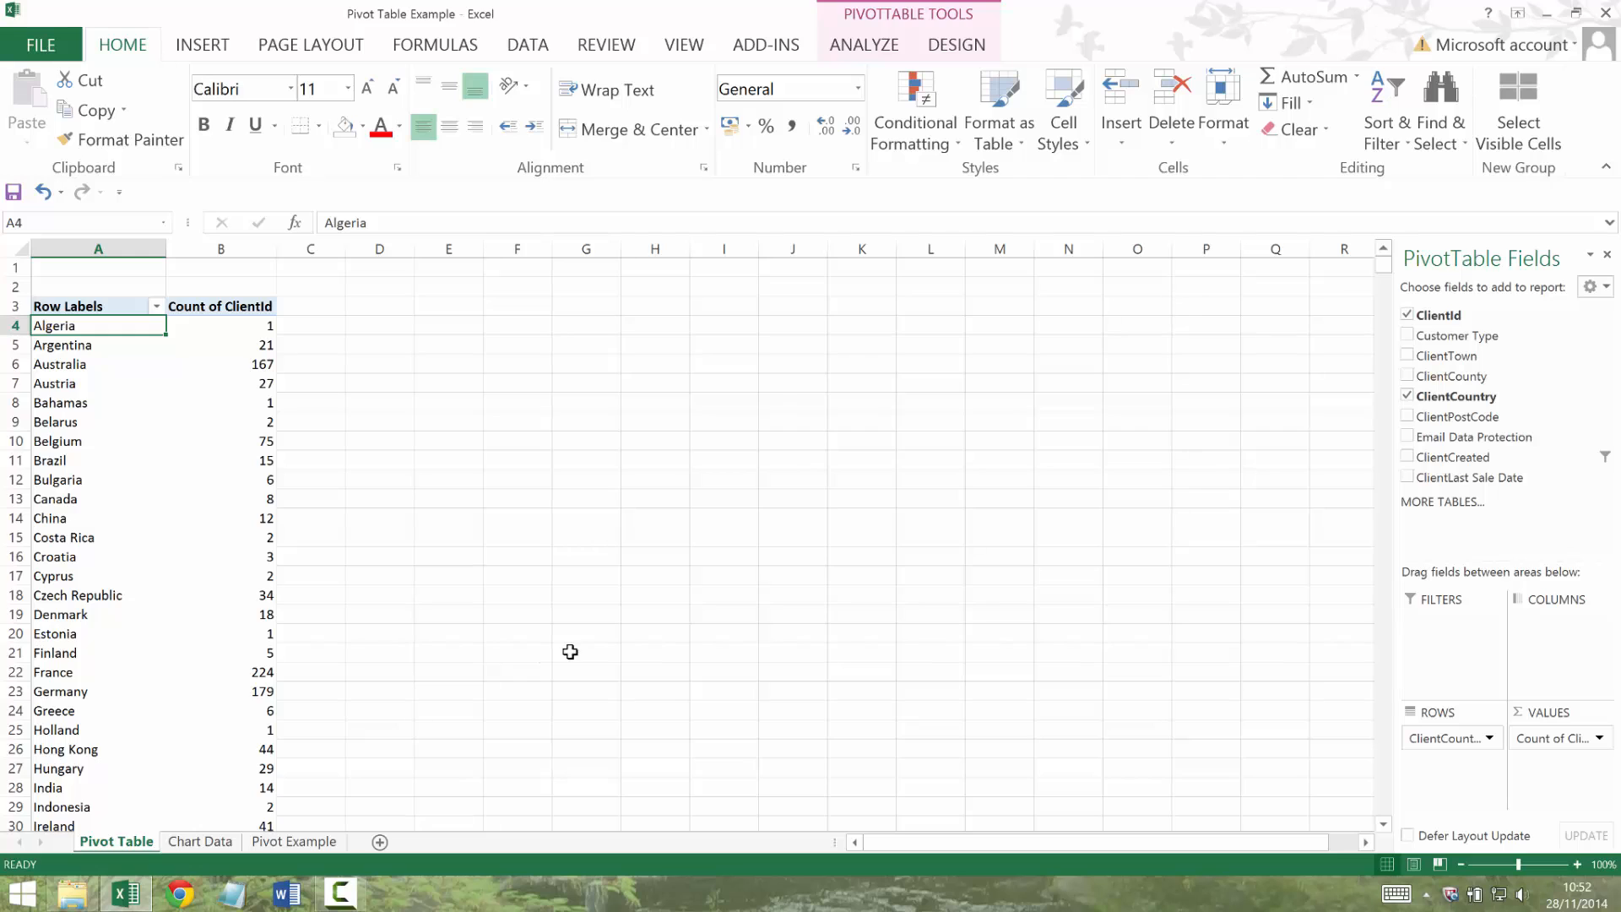
Replace ClientCountry with ClientPostCode as the PivotTable's row field.
click(1407, 397)
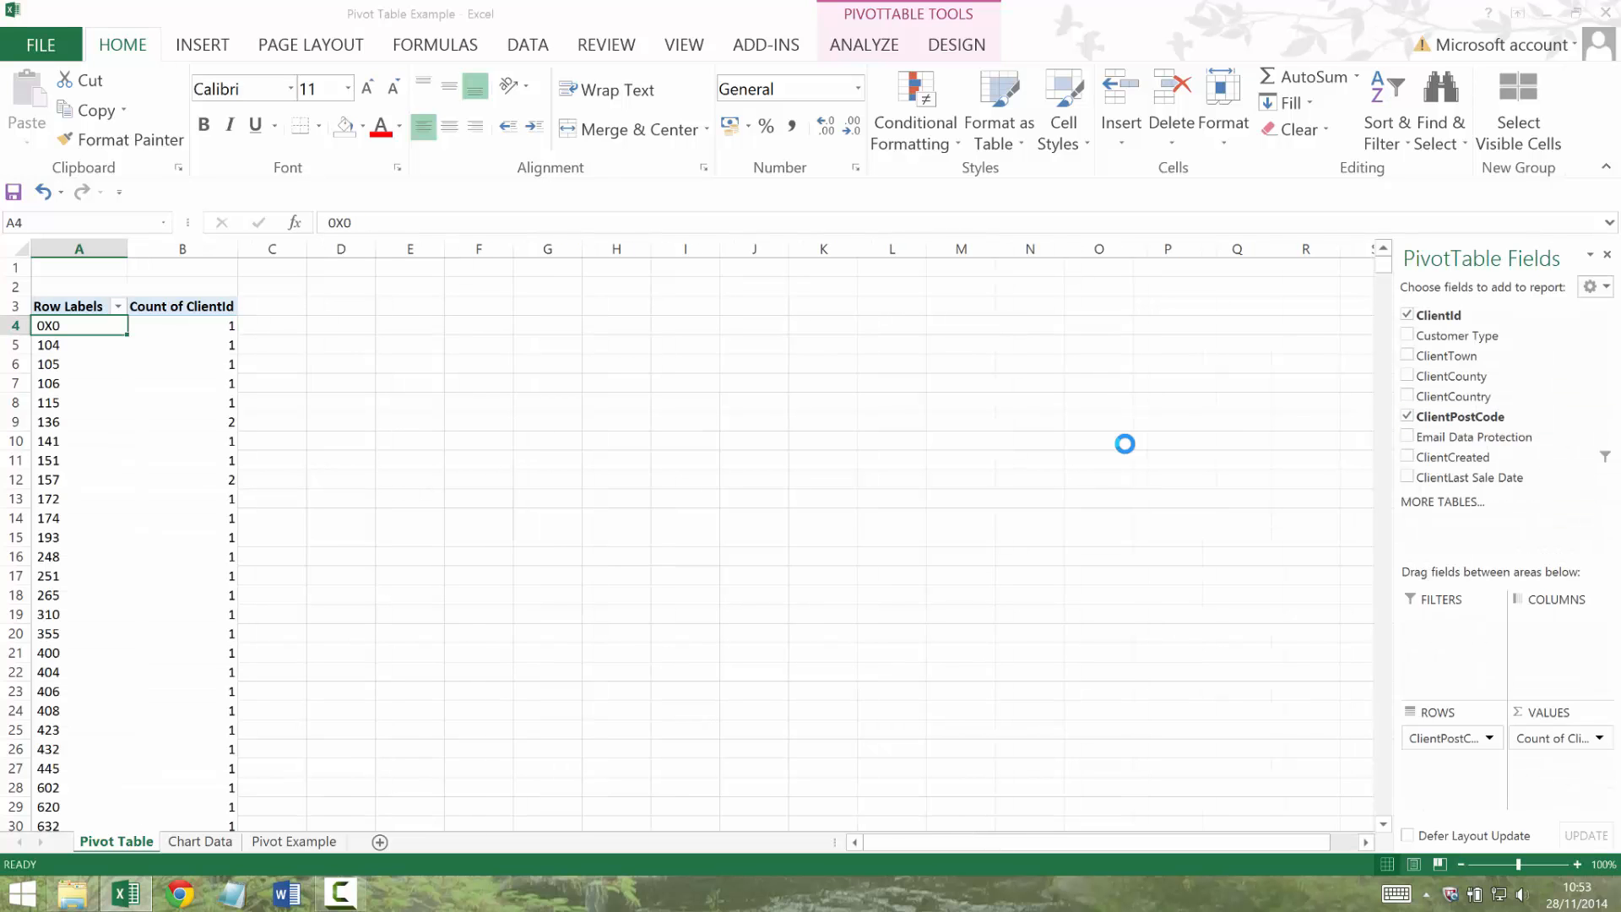
Examine the client counts by postcode through the PivotTable rows.
key(Down)
key(Down)
key(Down)
key(Down)
key(Page_Down)
key(Page_Down)
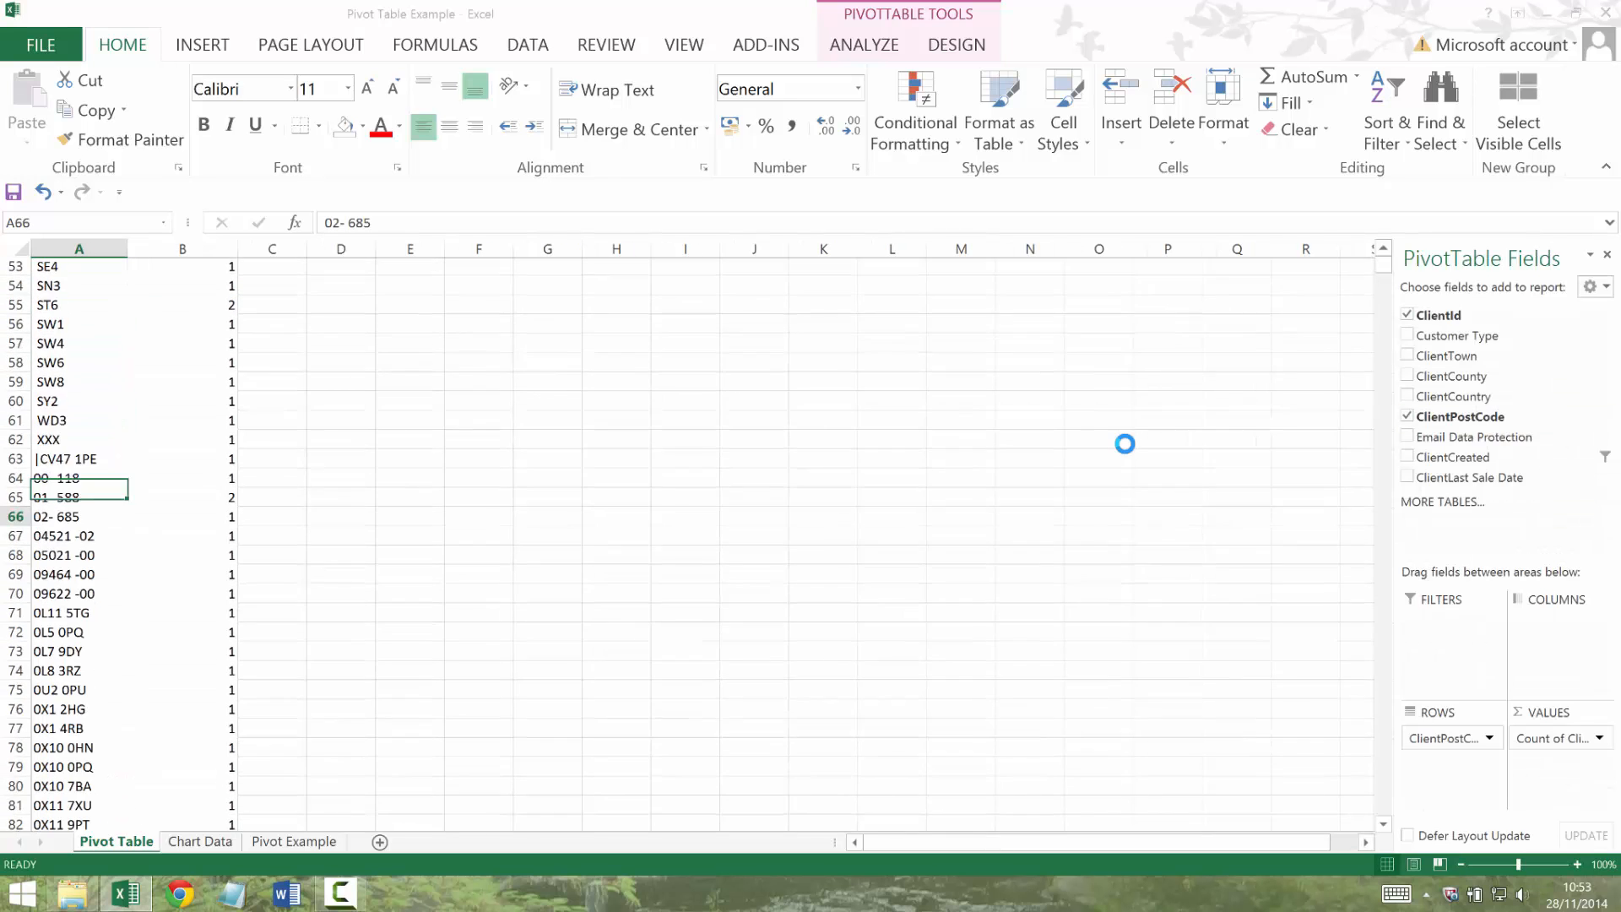
key(Page_Down)
key(Page_Down)
key(Page_Down)
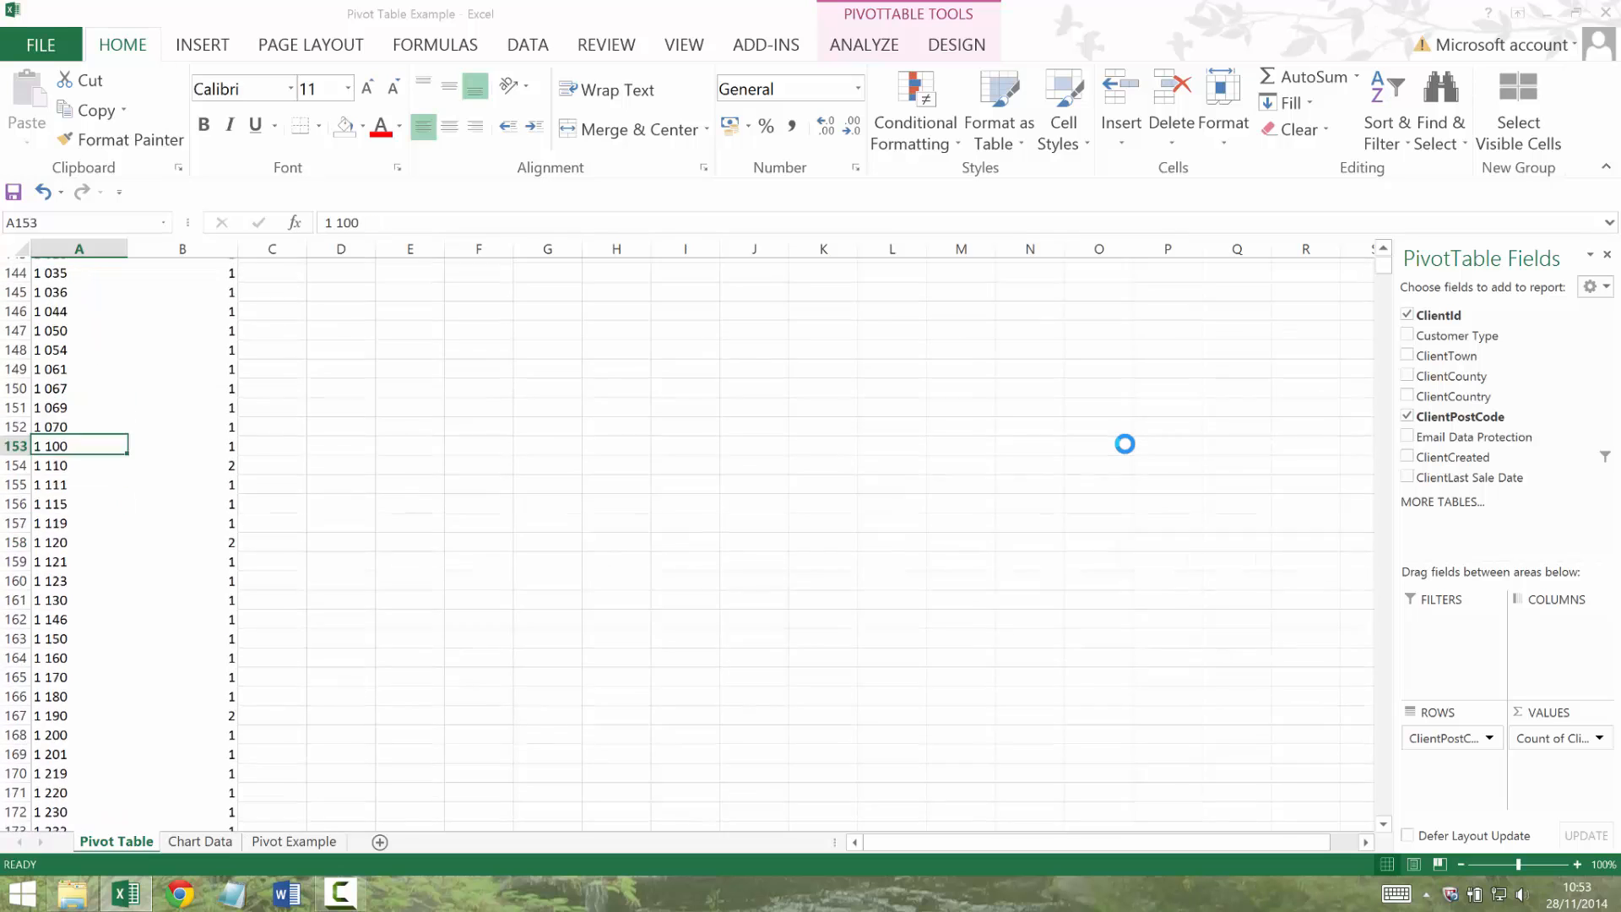
key(Page_Down)
key(Page_Down)
key(Page_Down)
key(Page_Down)
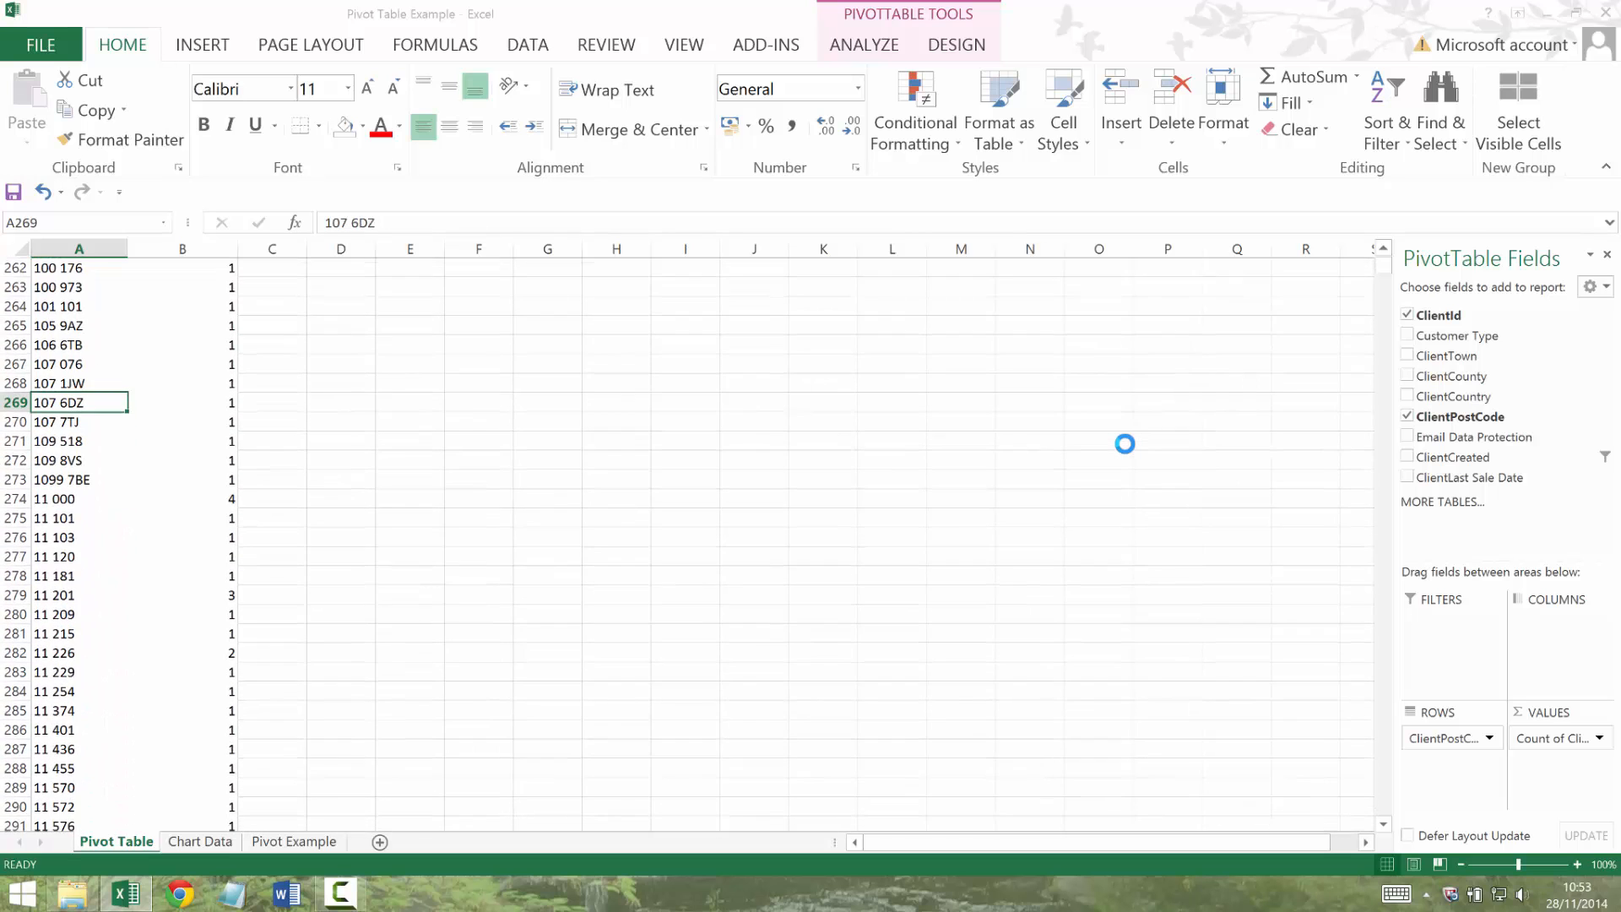
key(Page_Down)
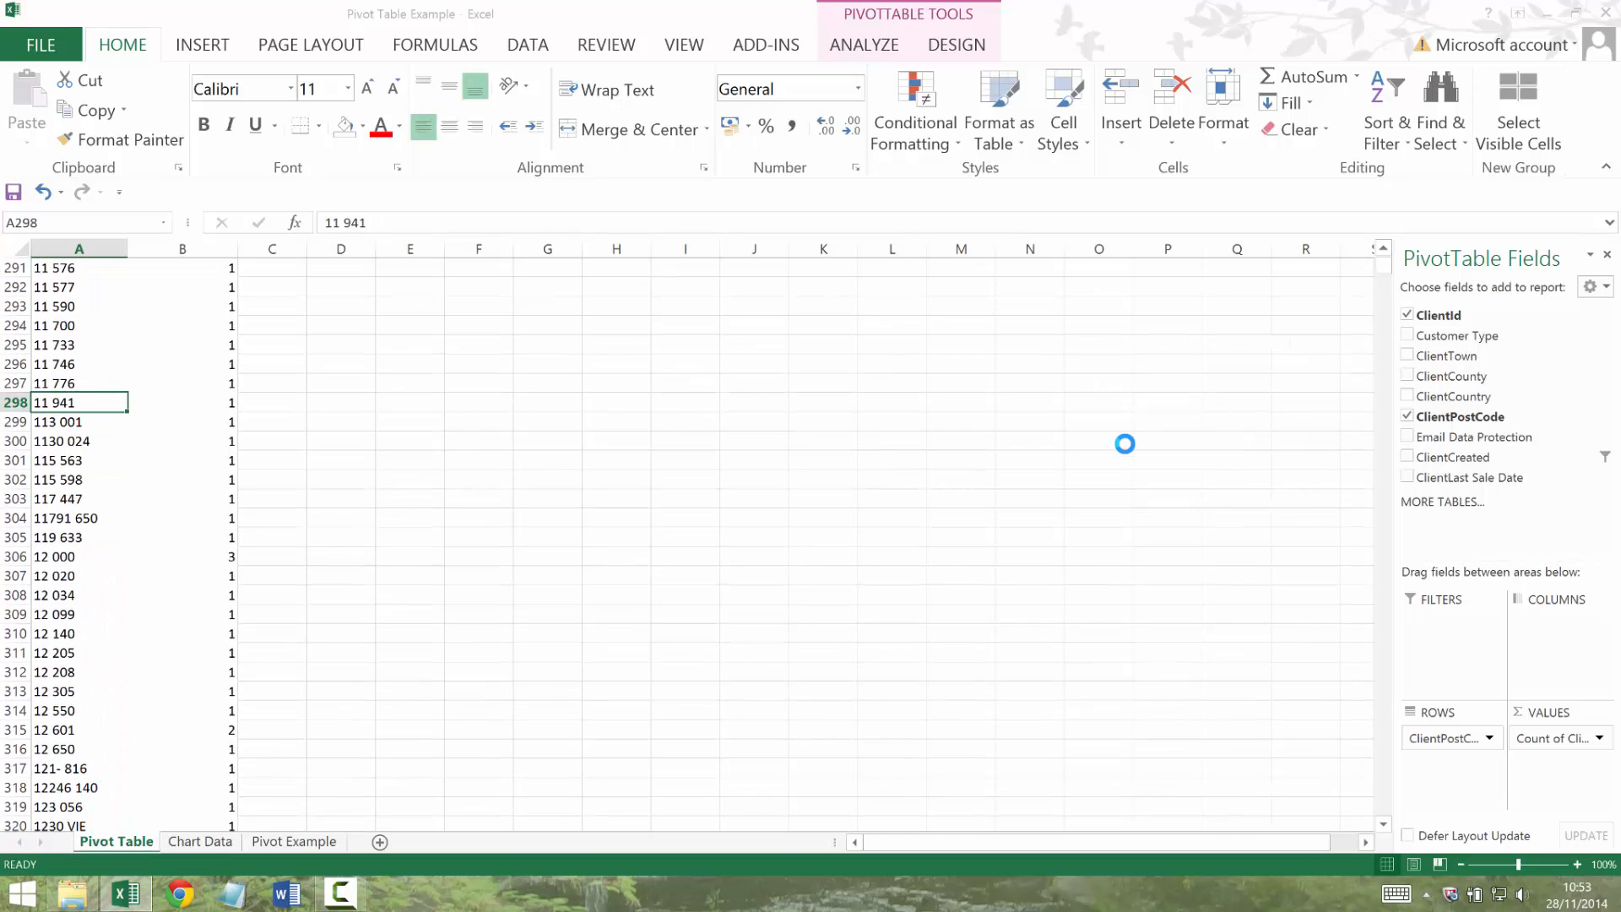
key(Page_Down)
key(Page_Down)
key(Page_Down)
key(Page_Down)
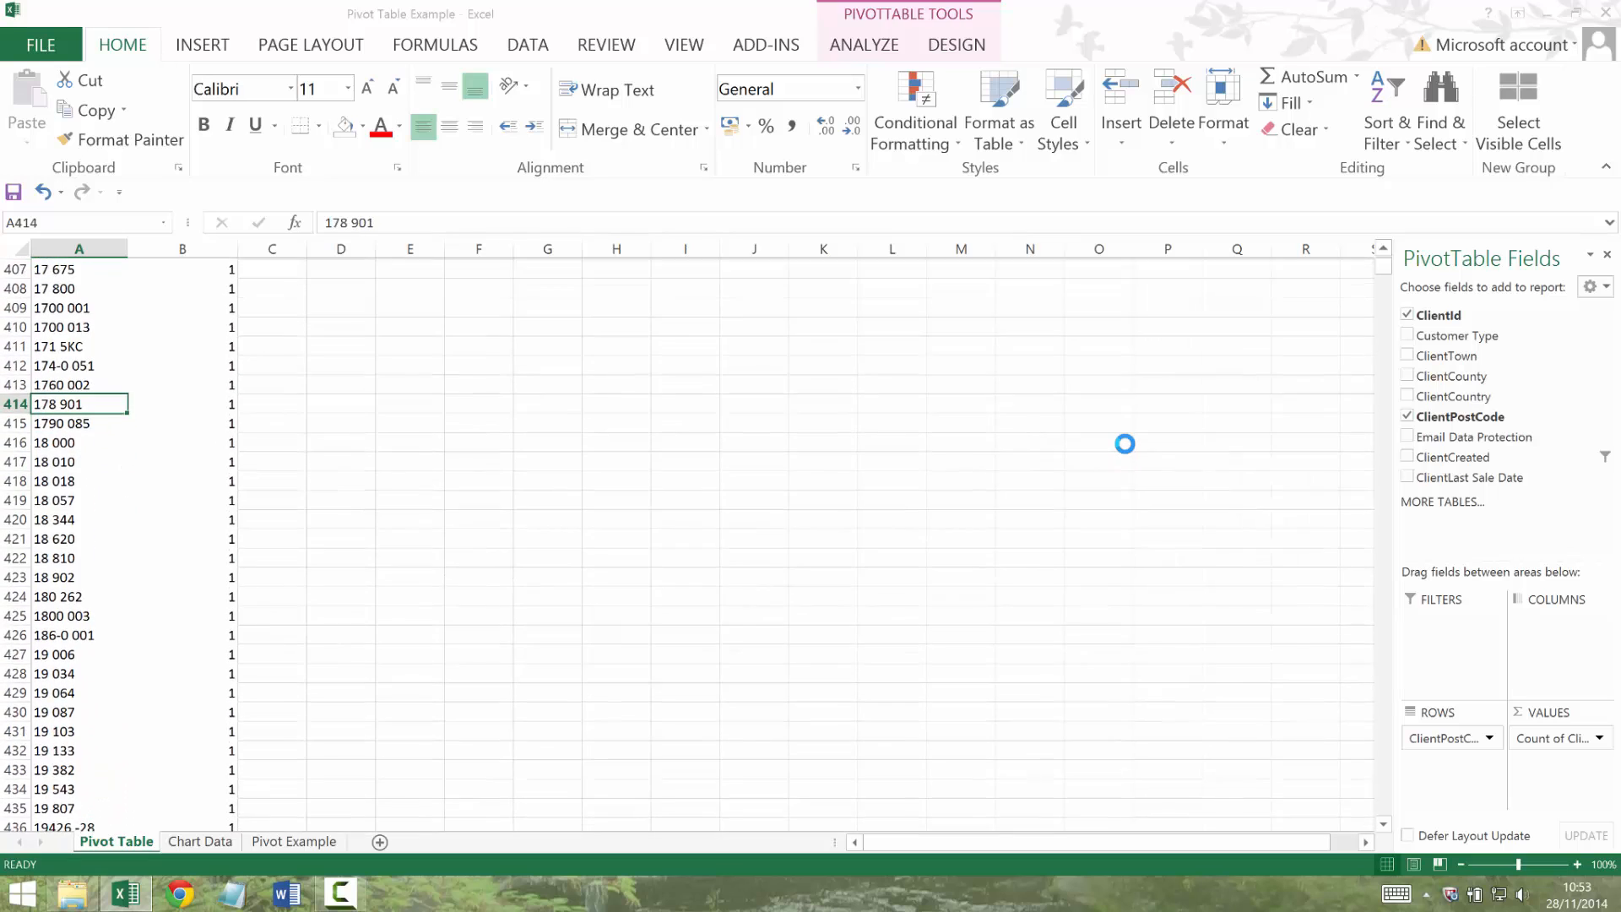
key(Page_Down)
key(Page_Down)
key(Page_Down)
key(Page_Down)
key(Page_Down)
key(Page_Down)
key(Page_Down)
key(Page_Down)
key(Page_Down)
key(Page_Down)
key(Page_Down)
key(Page_Down)
key(Page_Down)
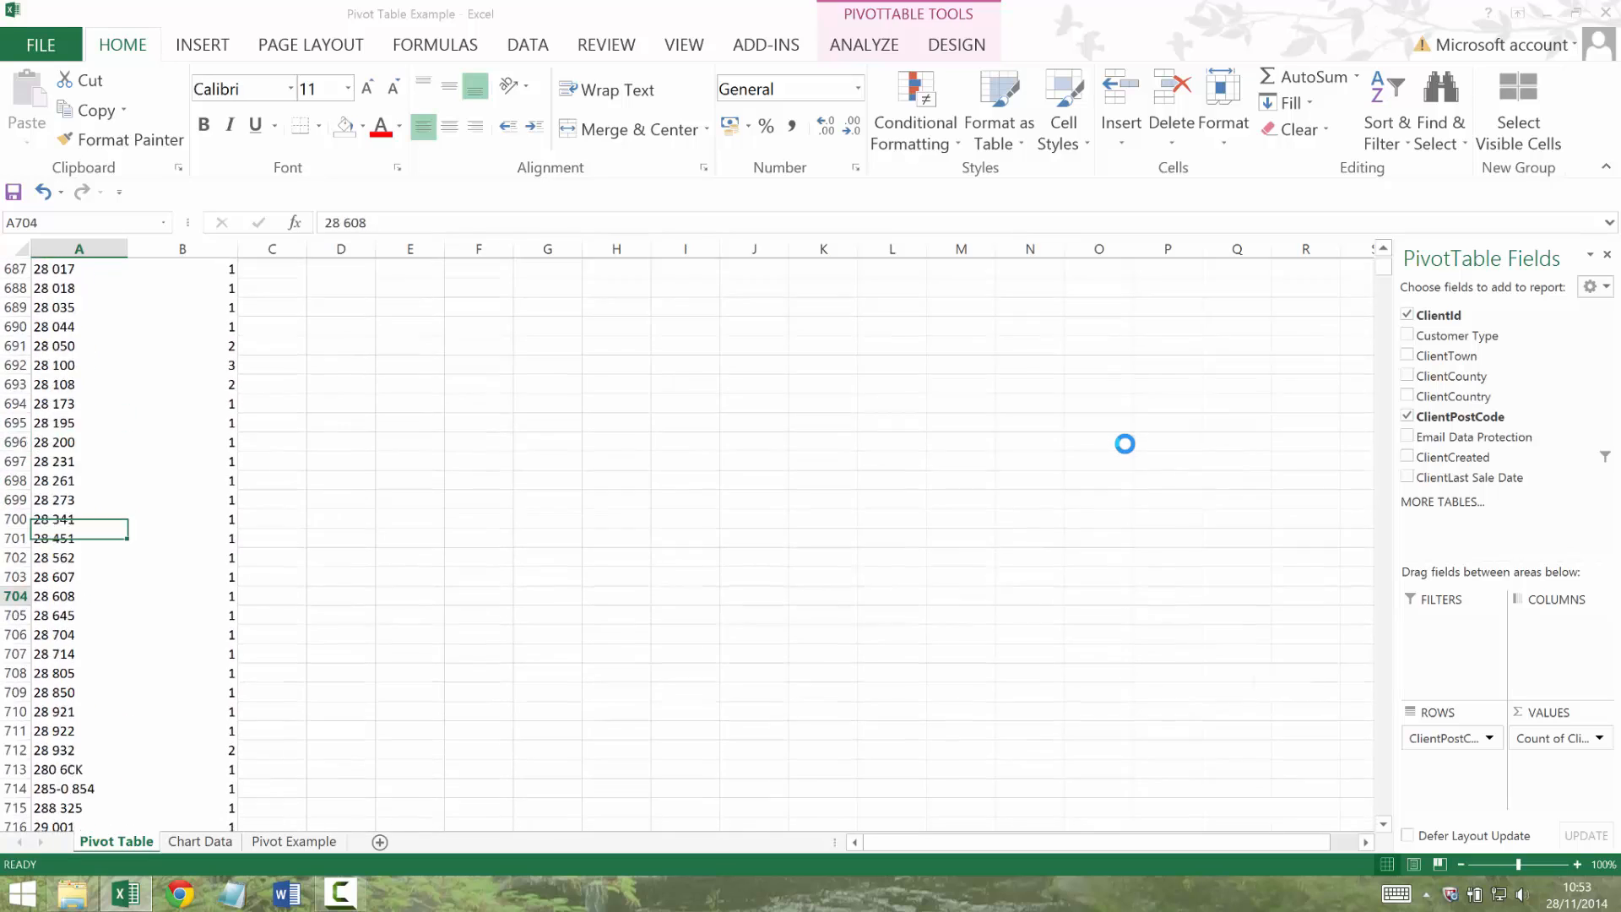
key(Page_Down)
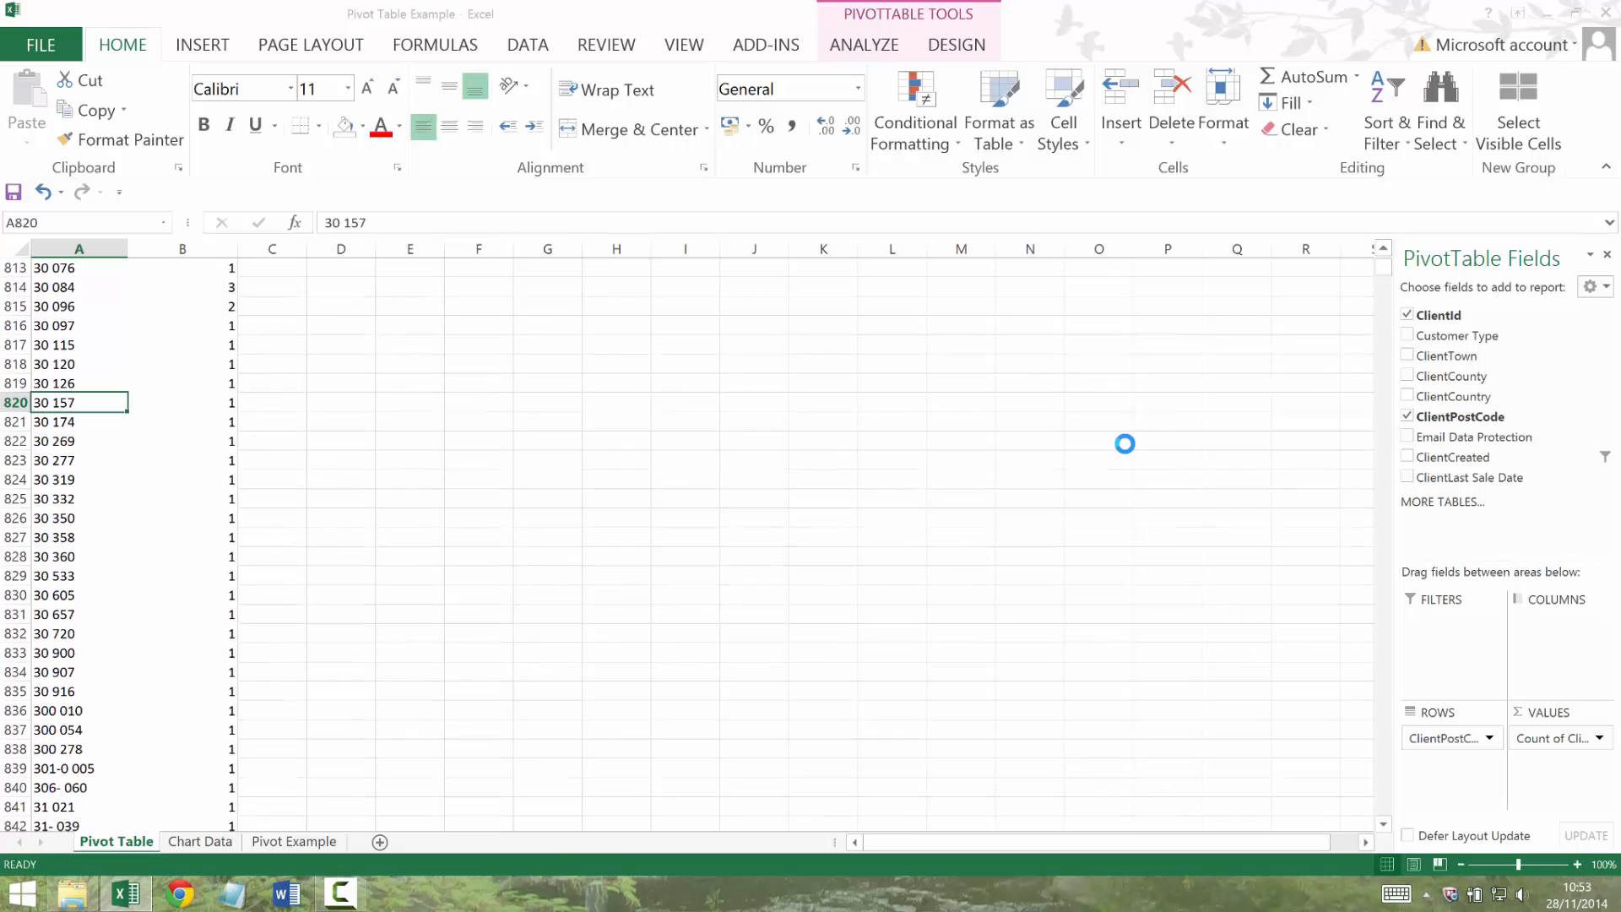
Read further down the PivotTable's client counts, as far as the AB22 postcodes.
key(Page_Down)
key(Page_Down)
key(Page_Down)
key(Page_Down)
key(Page_Down)
key(Page_Down)
key(Page_Down)
key(Page_Down)
key(Page_Down)
key(Page_Down)
key(Page_Down)
key(Page_Down)
key(Page_Down)
key(Page_Down)
key(Page_Down)
key(Page_Down)
key(Page_Down)
key(Page_Down)
key(Page_Down)
key(Page_Down)
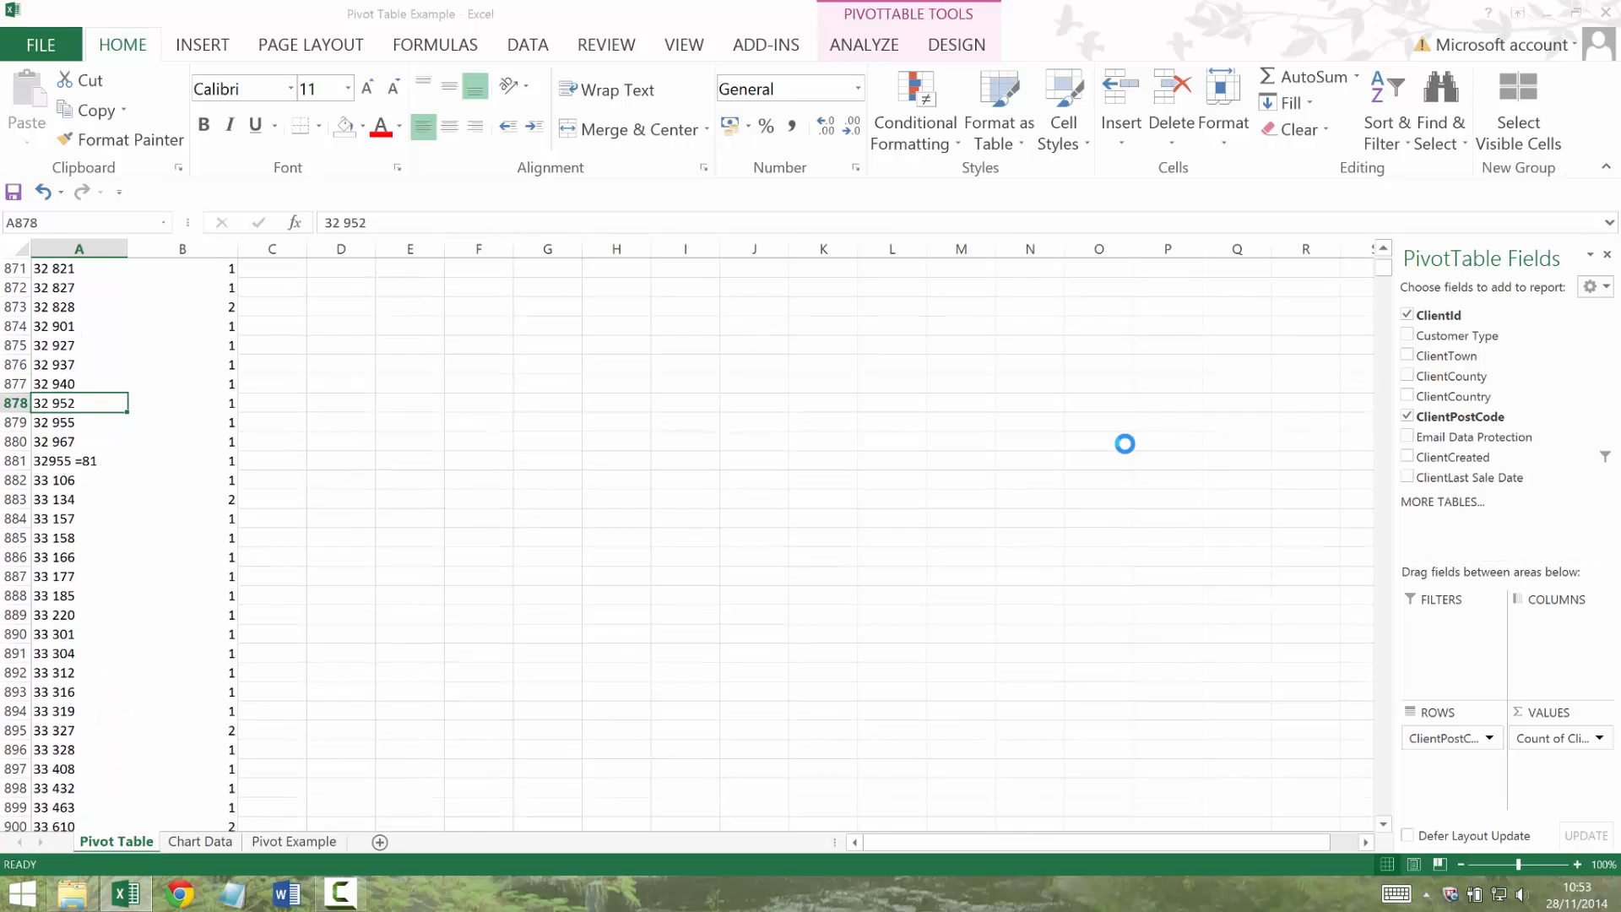
key(Page_Down)
key(Page_Down)
key(Page_Down)
key(Page_Down)
key(Page_Down)
key(Page_Down)
key(Page_Down)
key(Page_Down)
key(Page_Down)
key(Page_Down)
key(Page_Down)
key(Page_Down)
key(Page_Down)
key(Page_Down)
key(Page_Down)
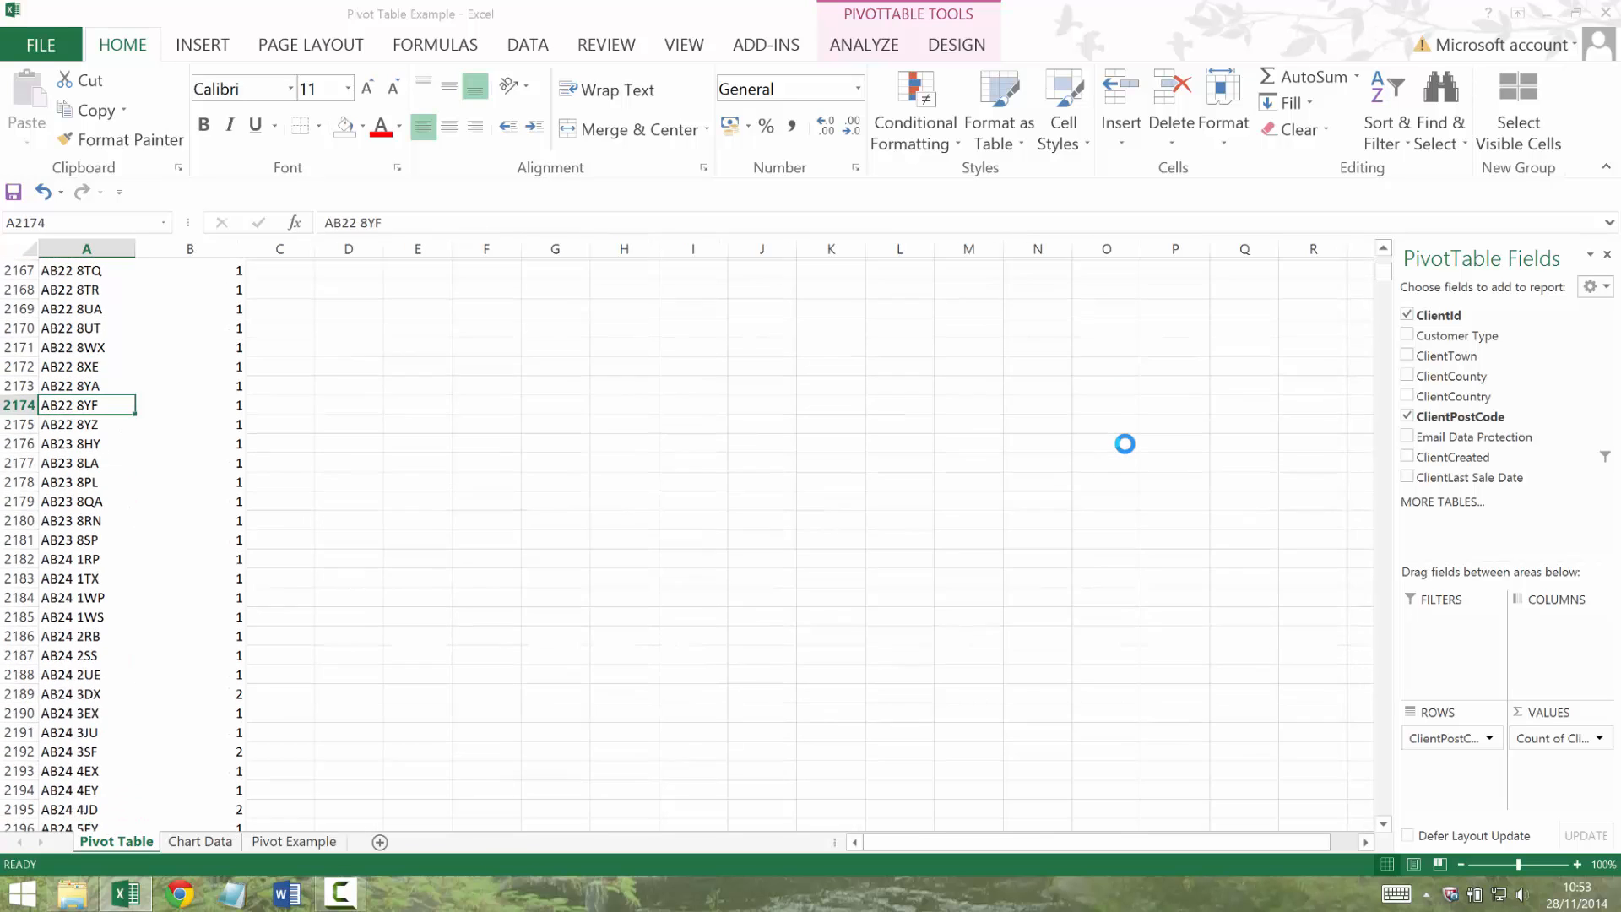
key(Up)
key(Up)
key(Up)
key(Up)
key(Up)
key(Up)
key(Up)
key(Up)
key(Up)
key(Up)
key(Up)
key(Up)
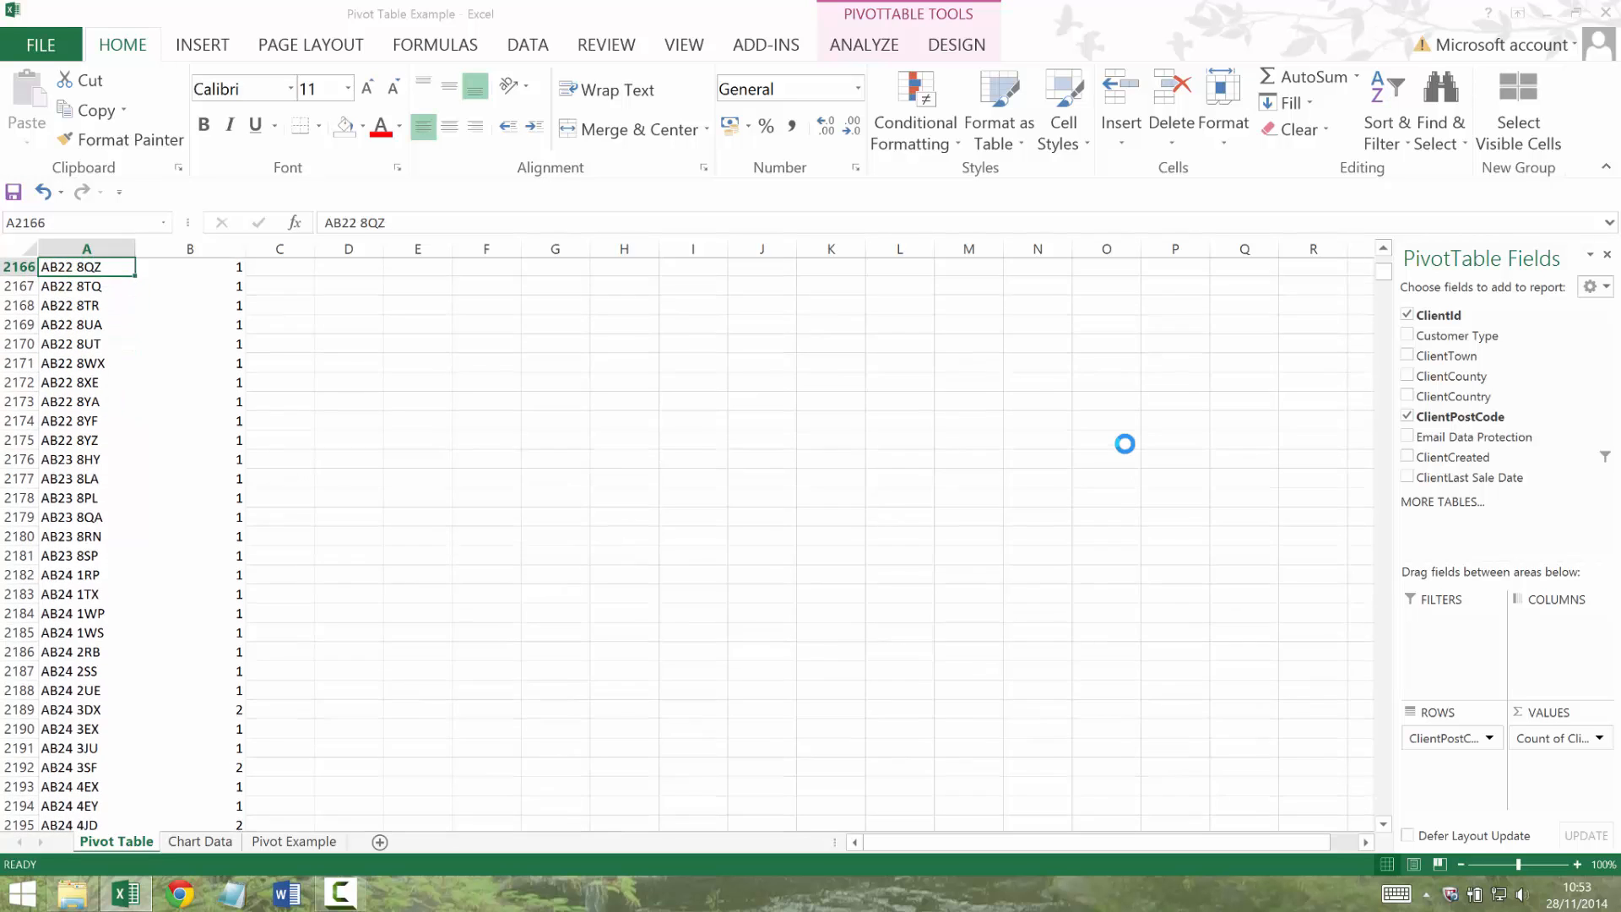
key(Down)
key(Down)
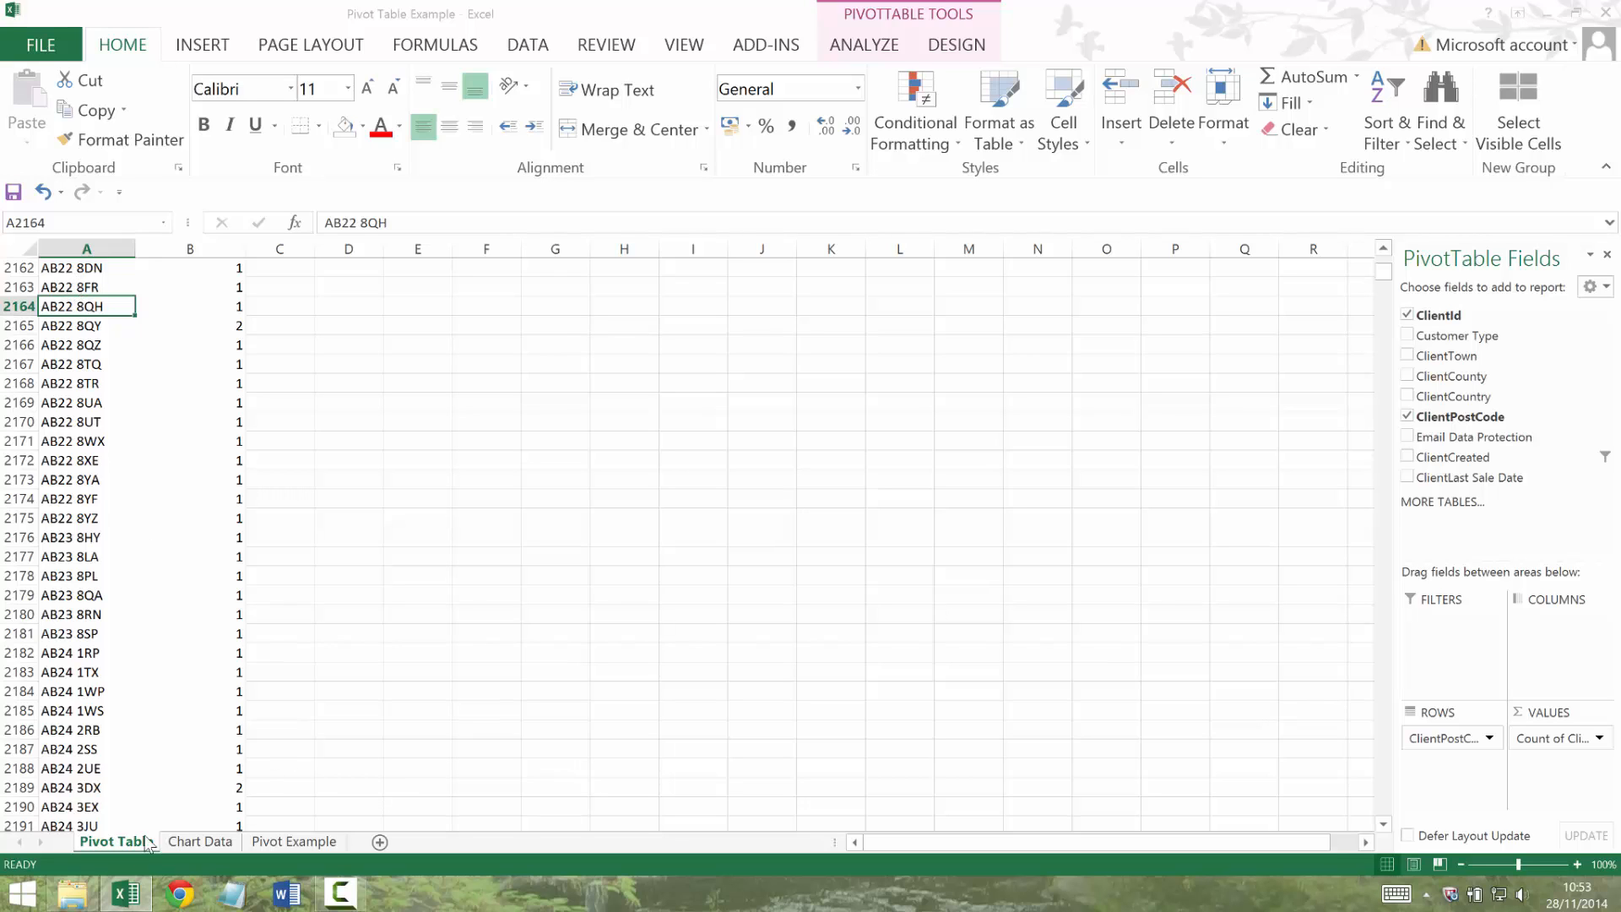
Copy the whole ClientPostCode column of the Pivot Example sheet into empty column J.
click(201, 842)
click(292, 842)
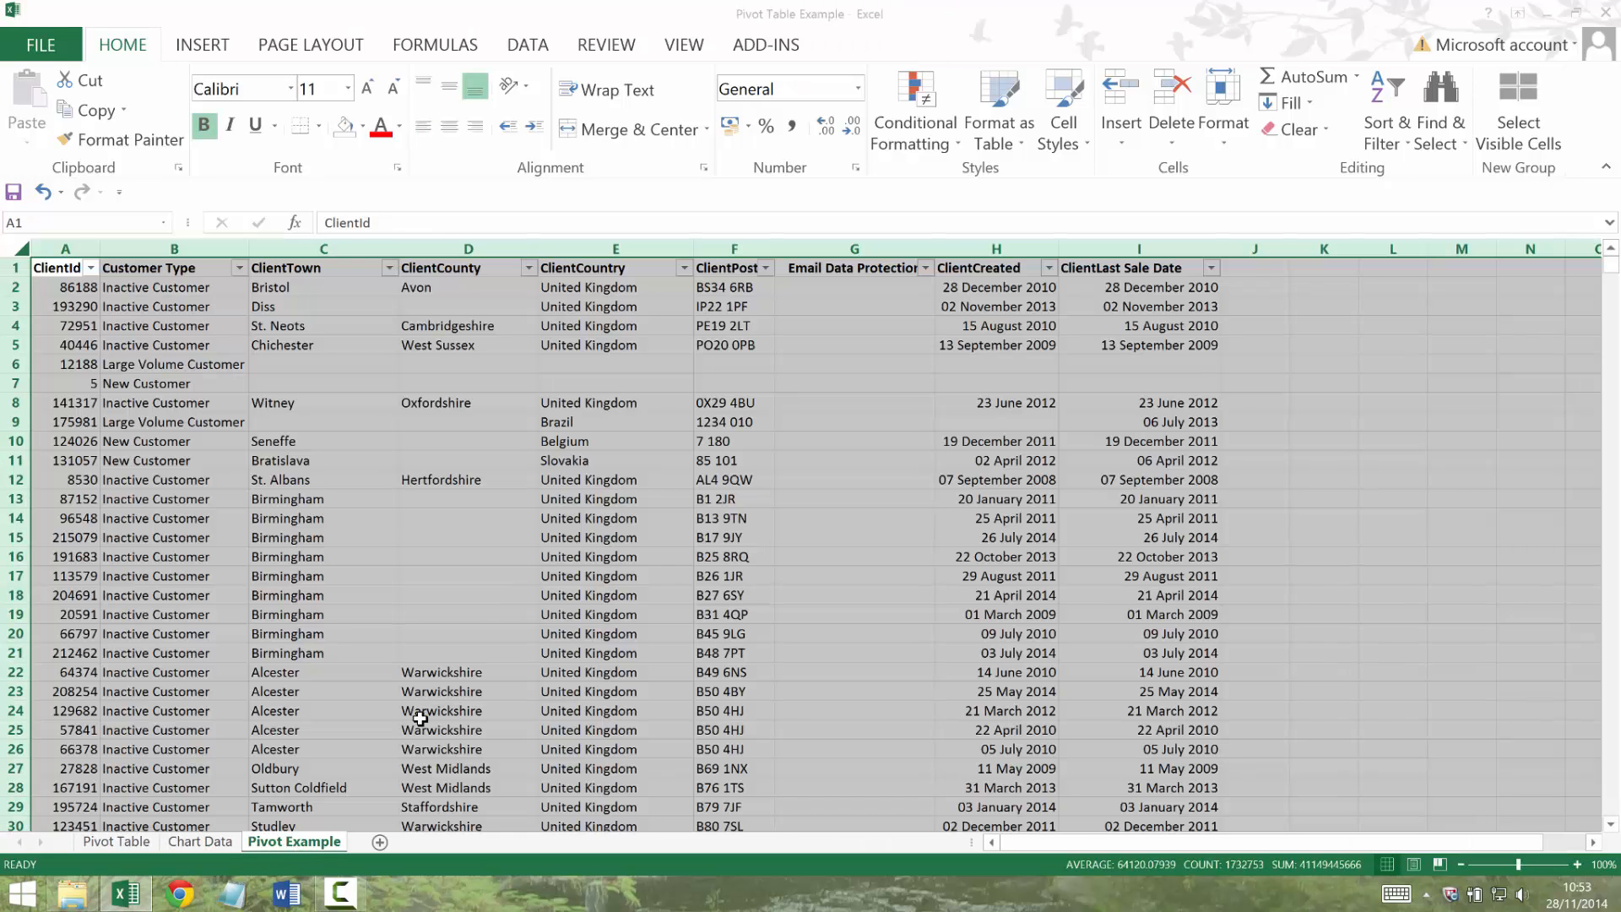
click(770, 442)
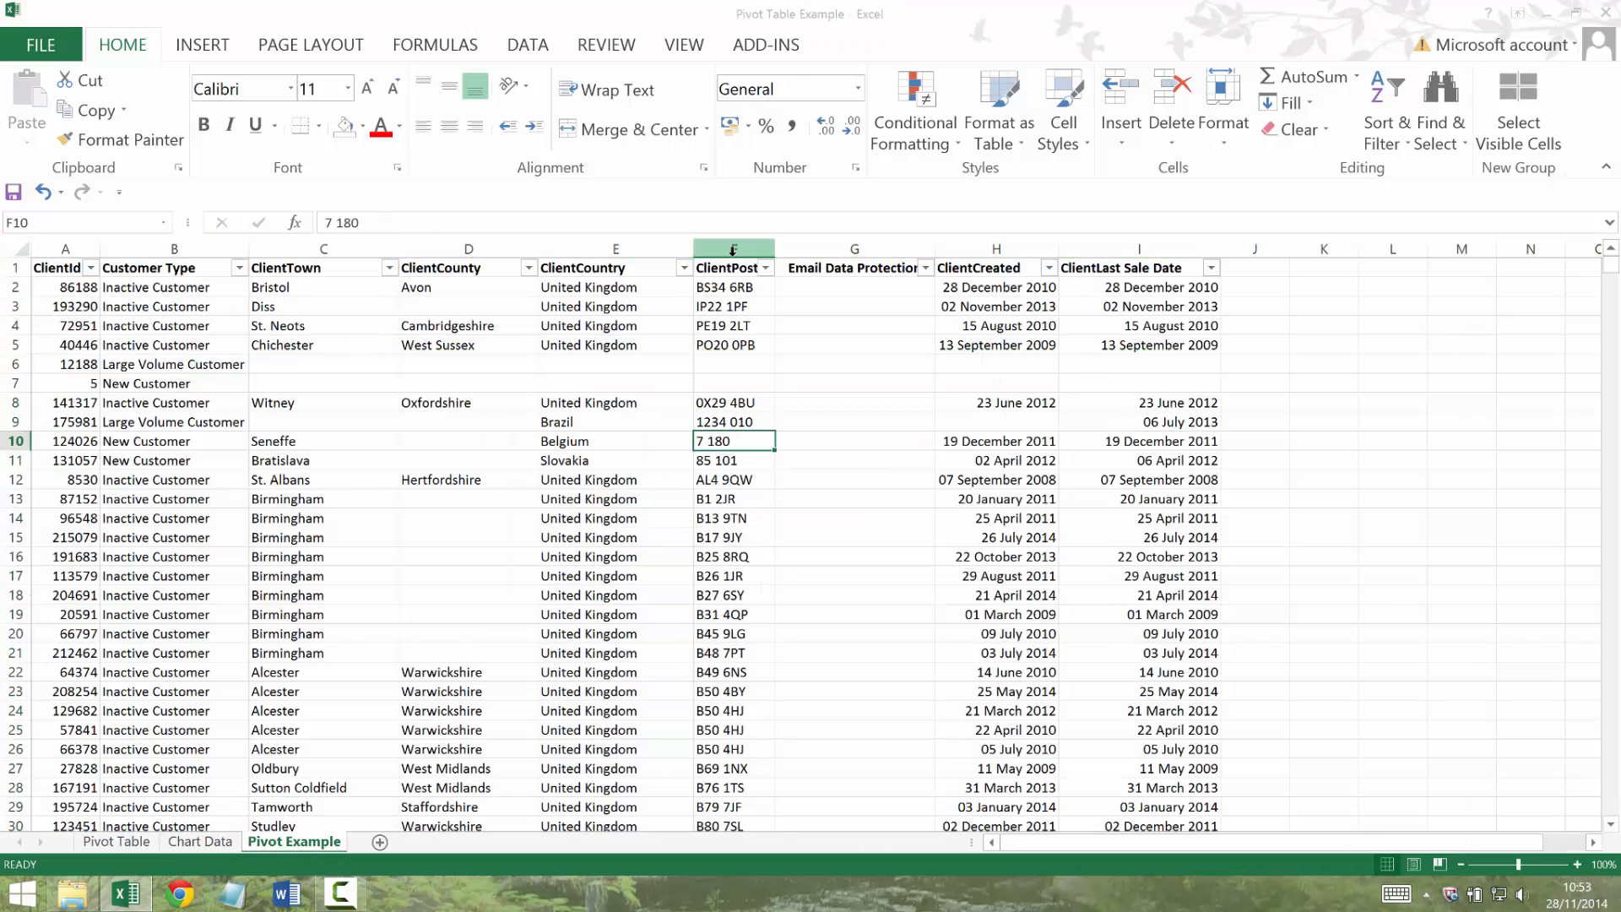
click(732, 249)
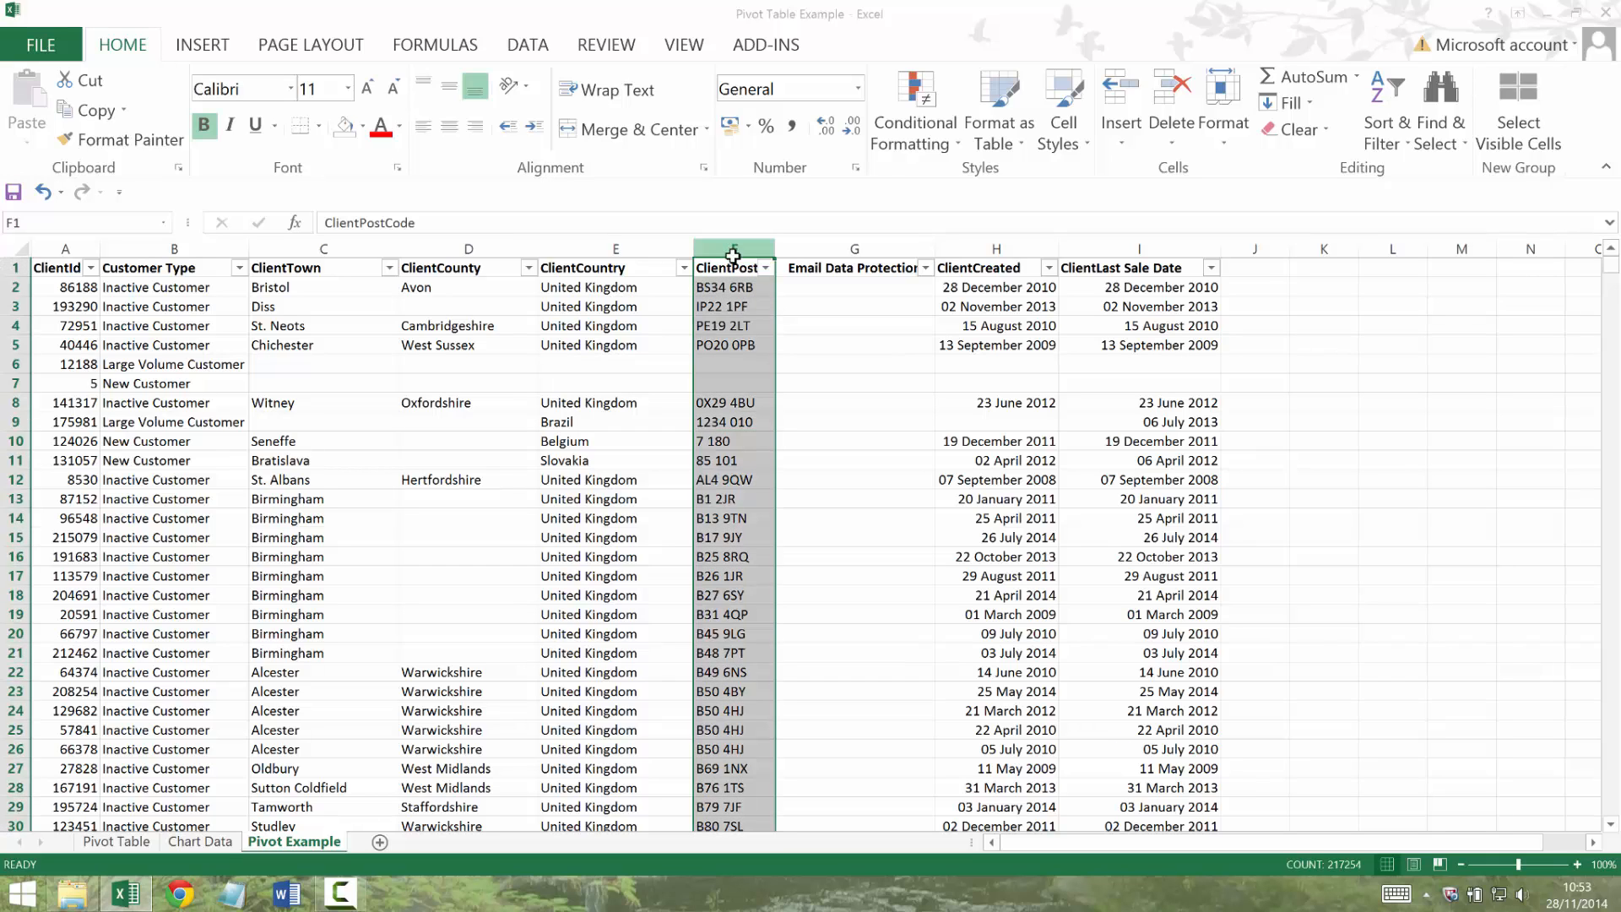
key(ctrl+c)
key(Right)
key(Right)
key(Right)
key(Right)
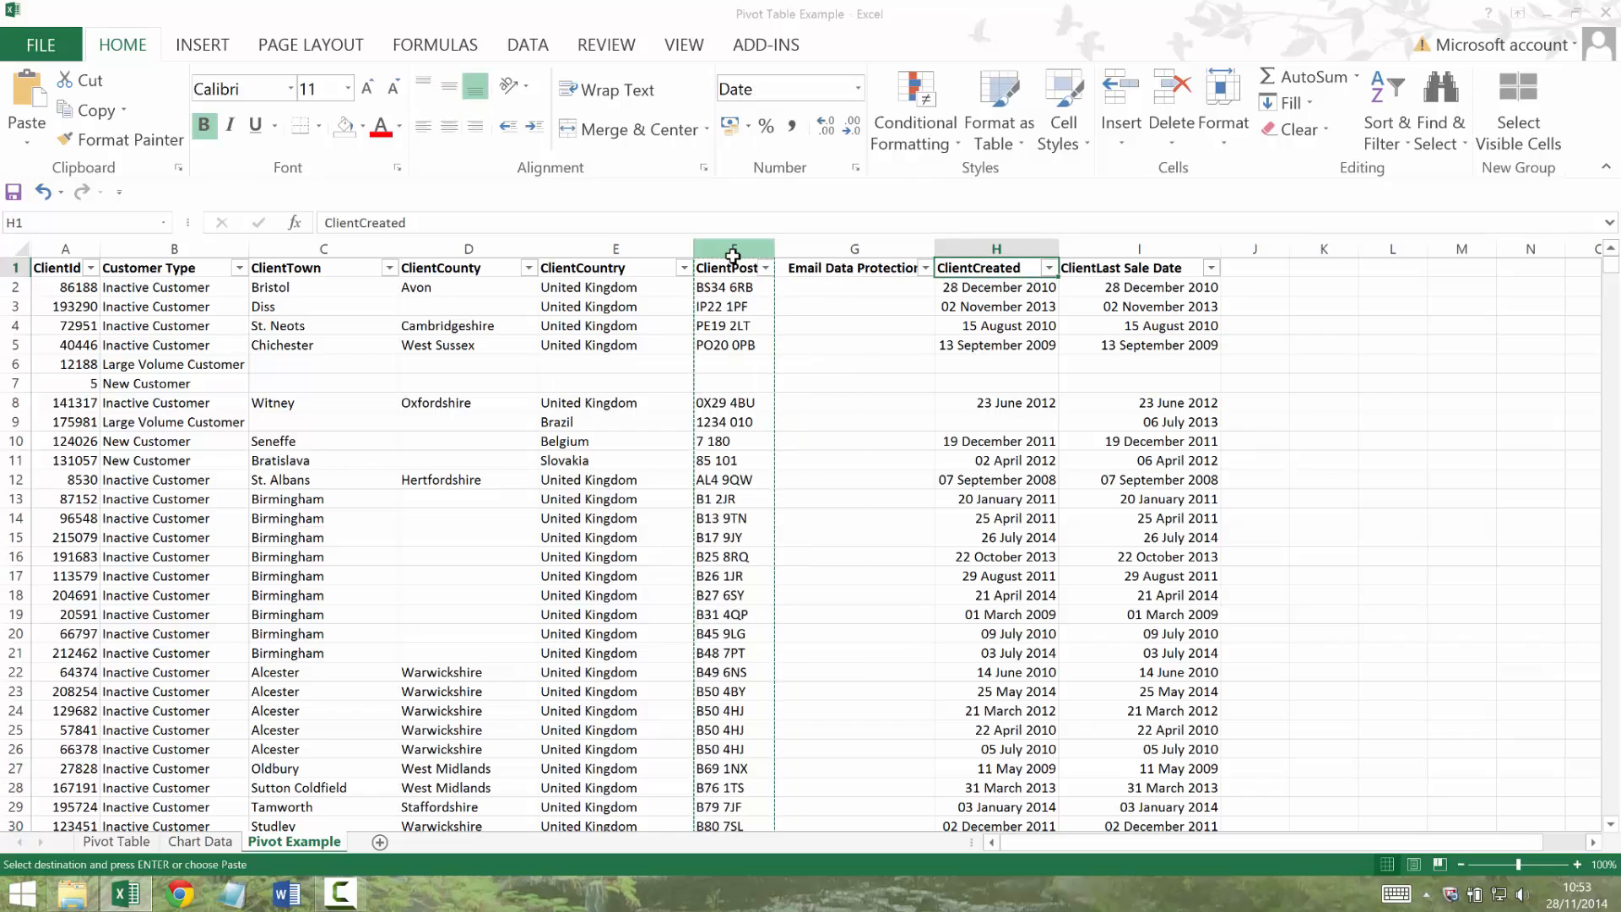
key(ctrl+v)
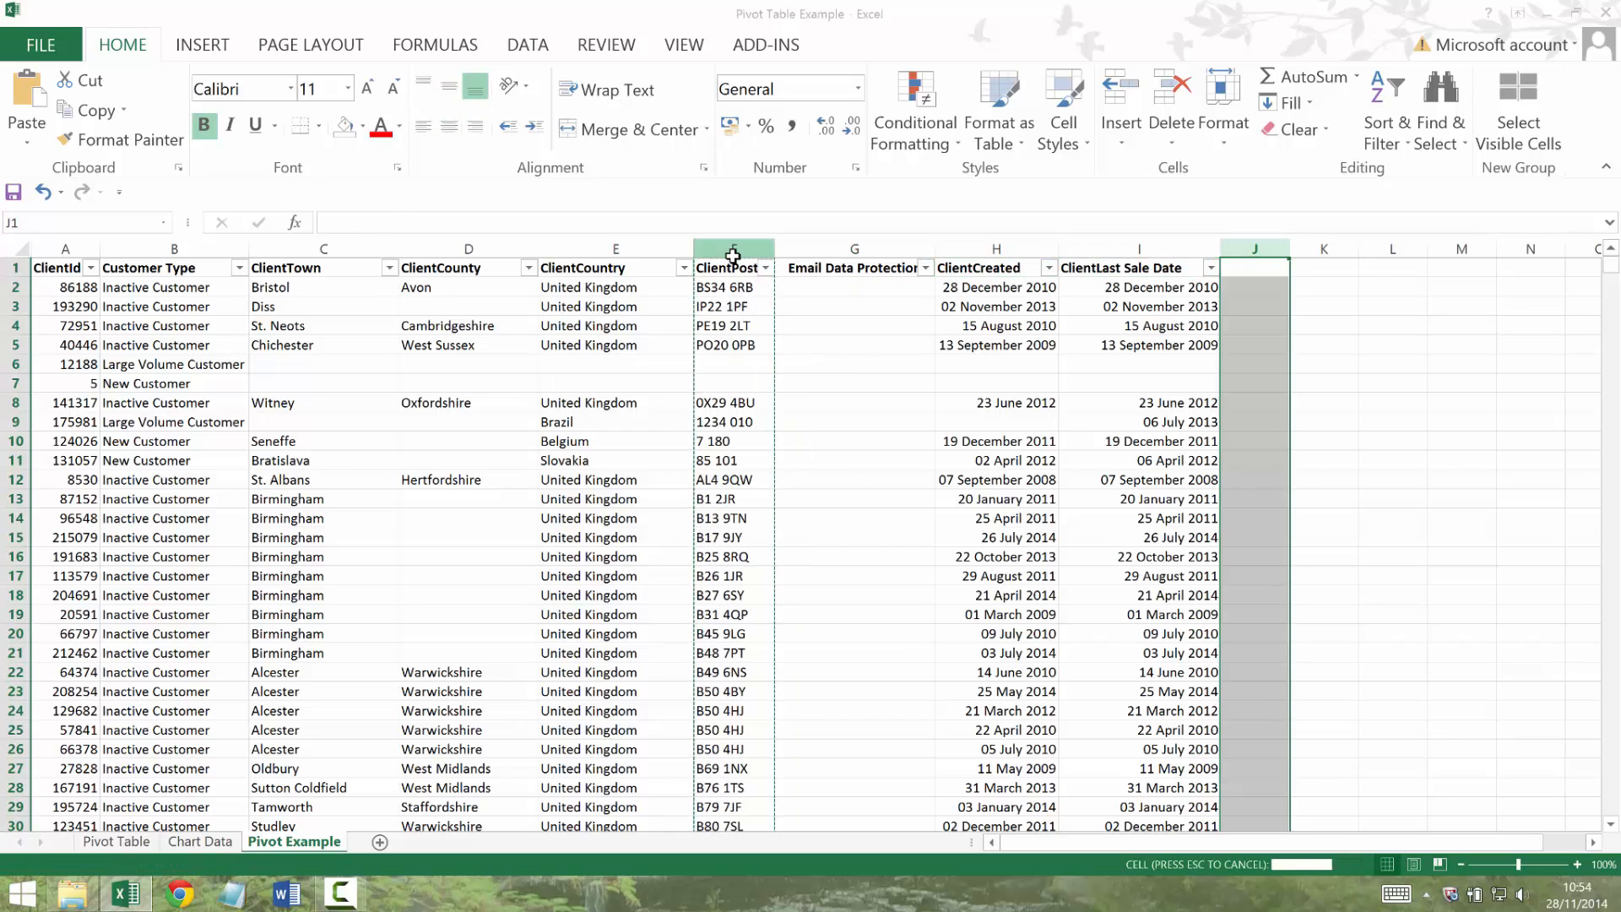
key(Escape)
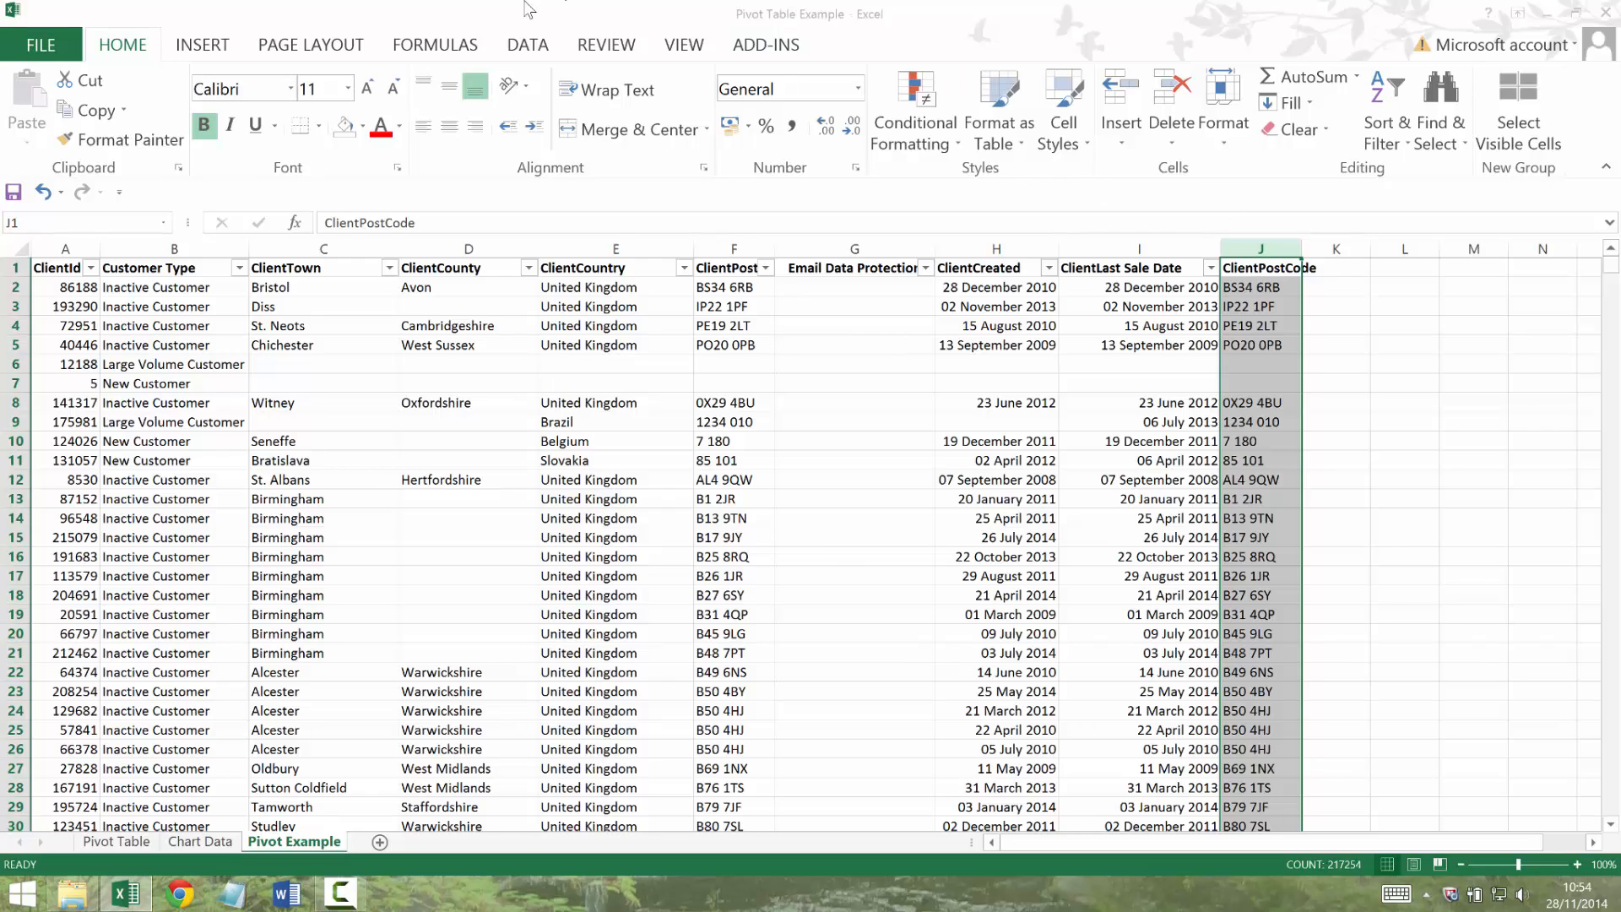
Split the postcodes in column J into two columns with Text to Columns, using only Space as the delimiter.
click(542, 48)
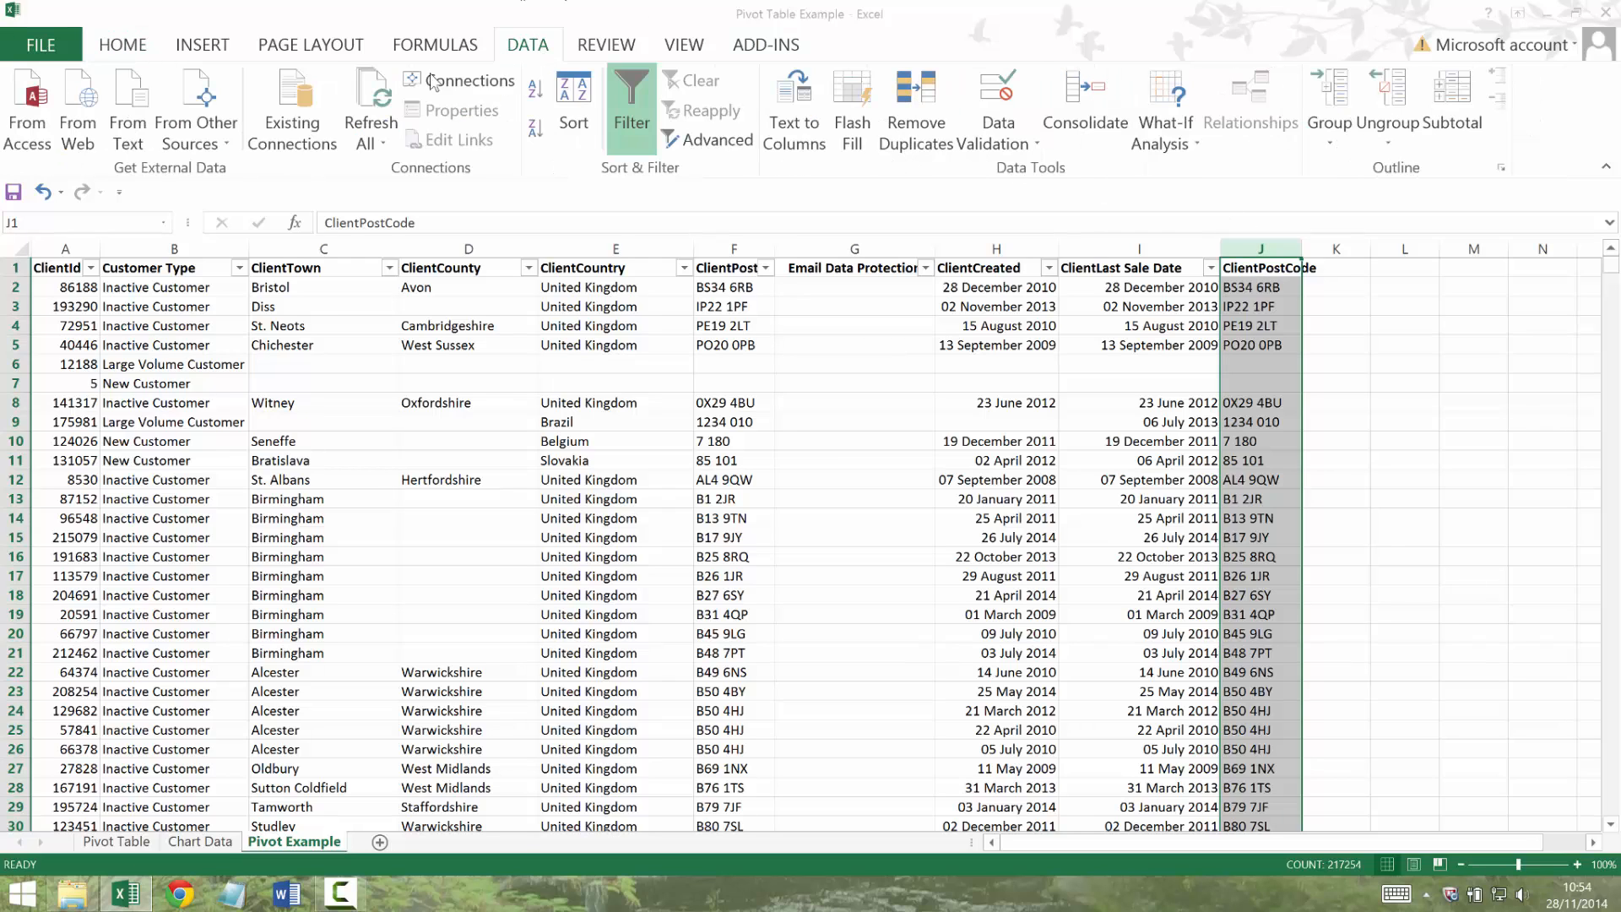
click(806, 147)
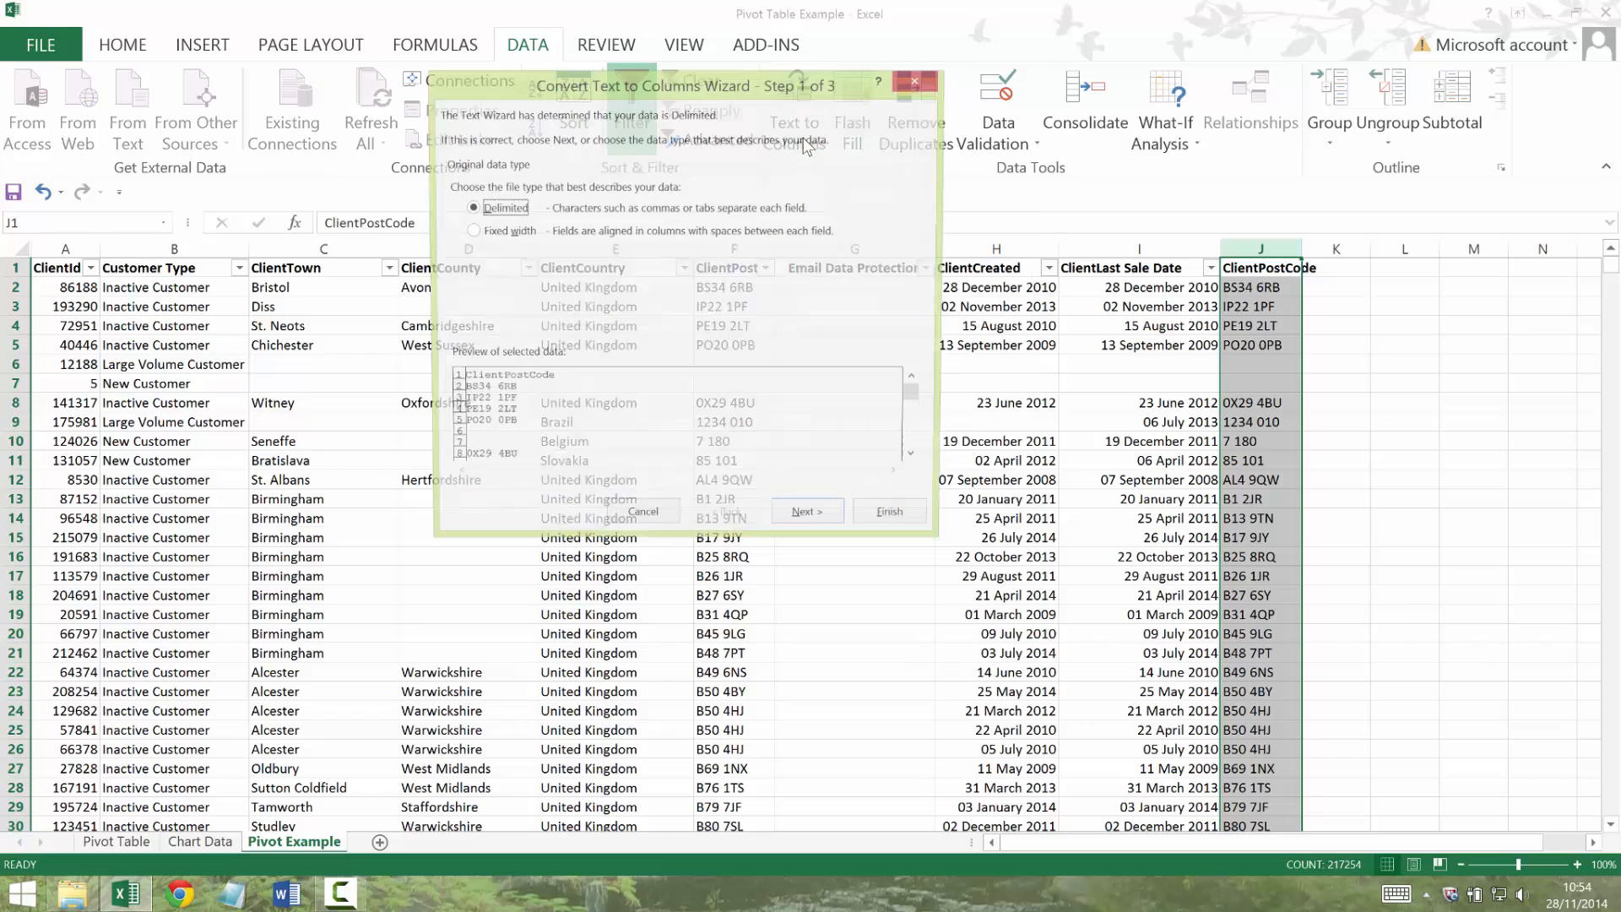
click(827, 523)
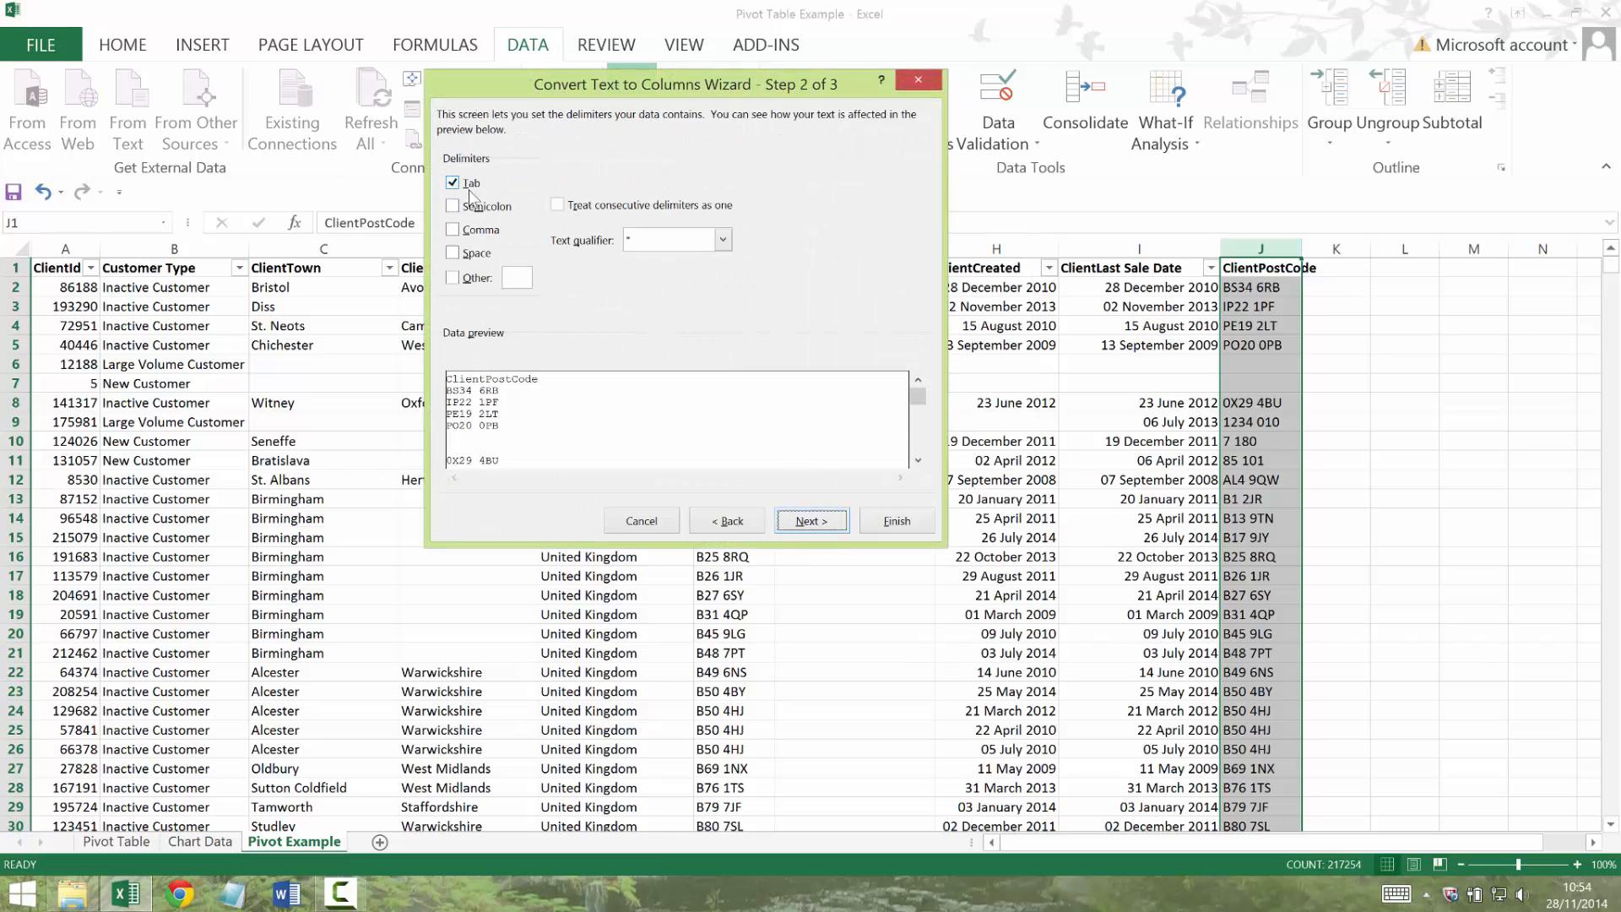
click(717, 520)
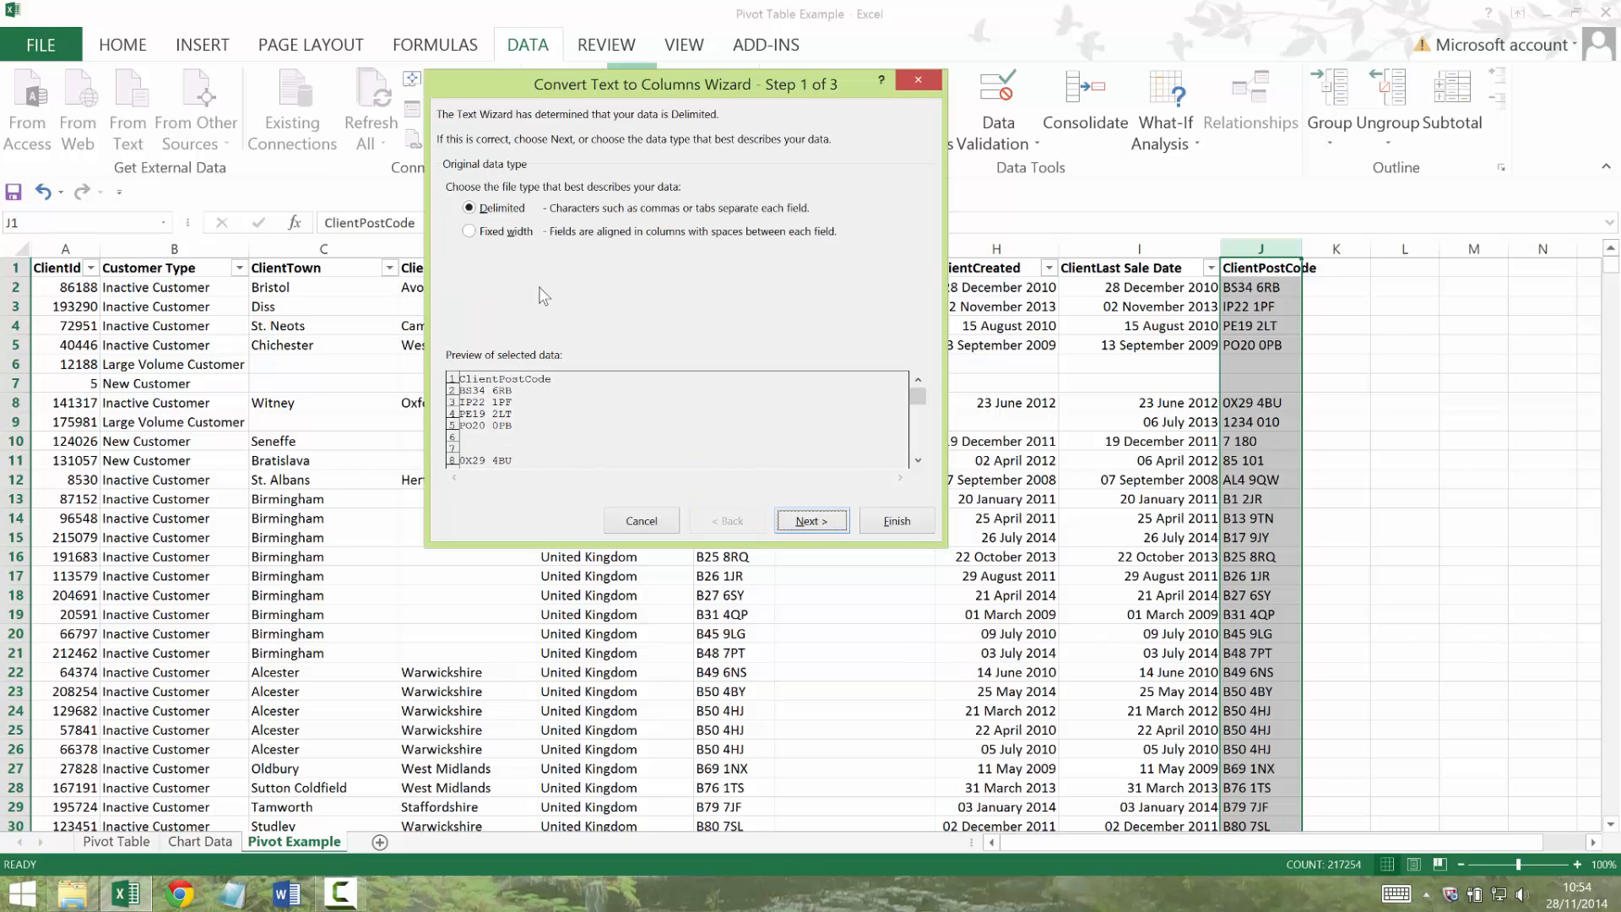
click(798, 518)
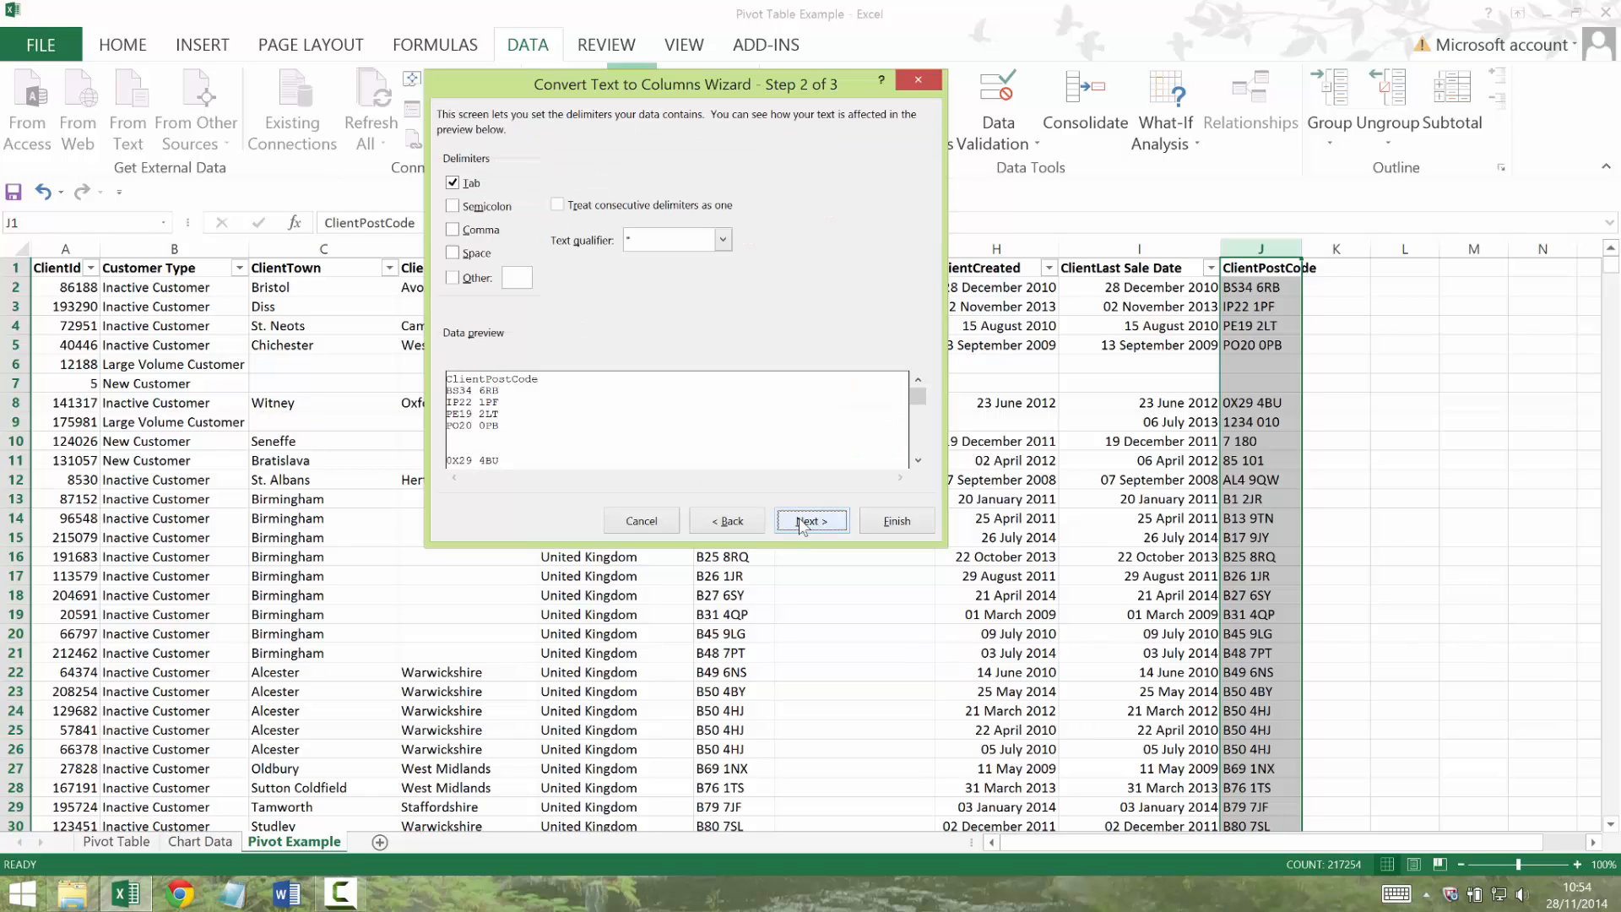
click(454, 183)
click(454, 253)
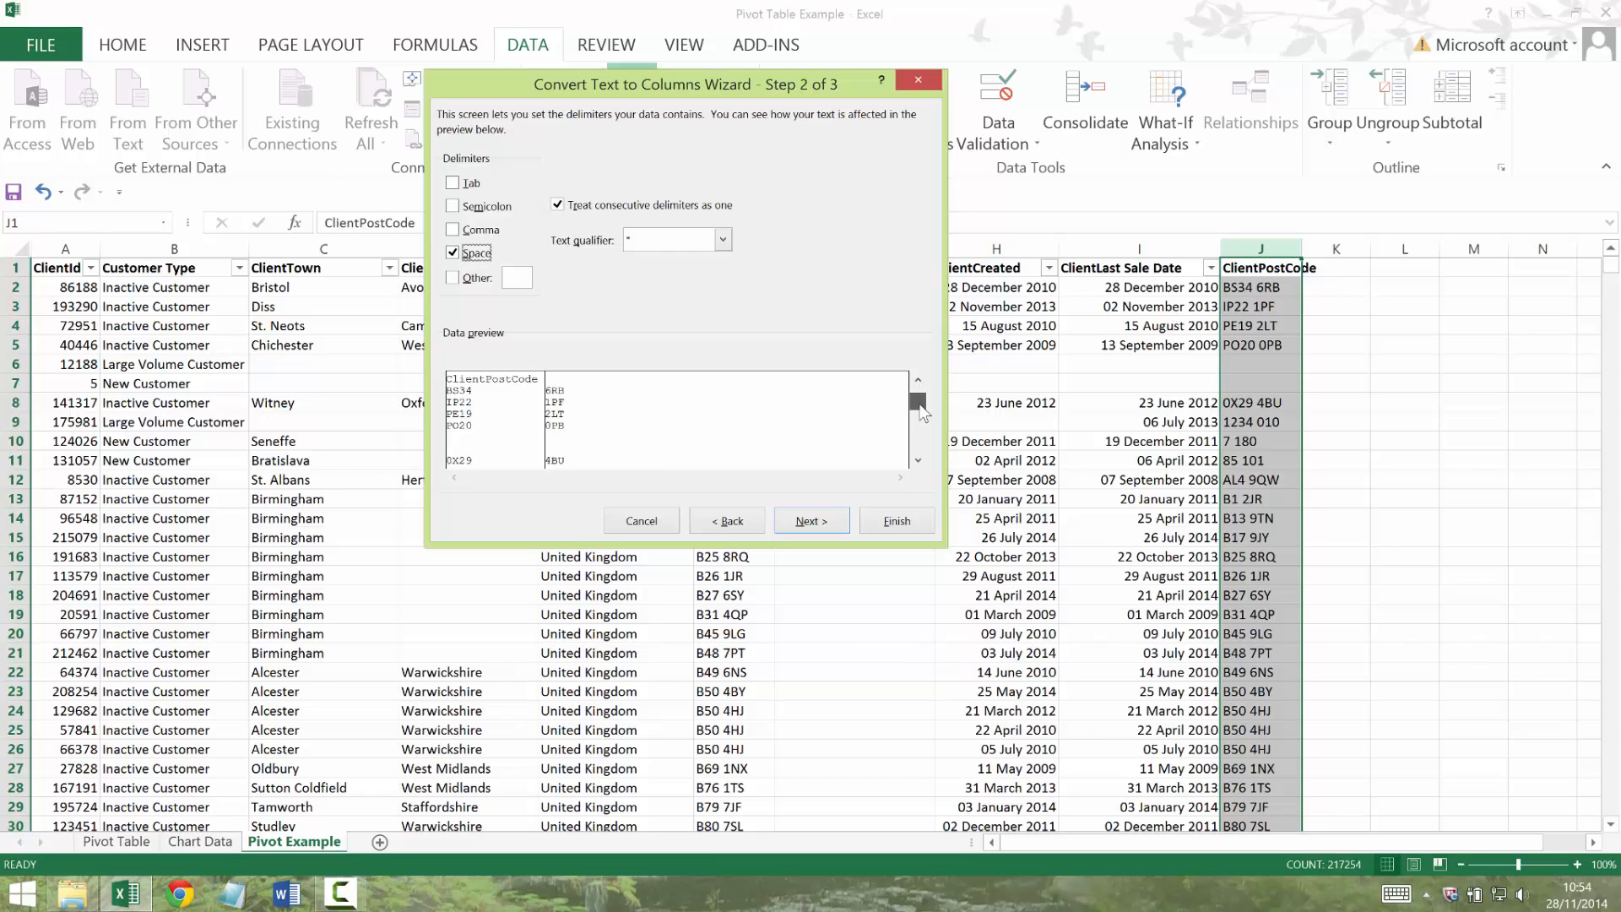
scroll(919, 416, down, 10)
scroll(922, 437, down, 10)
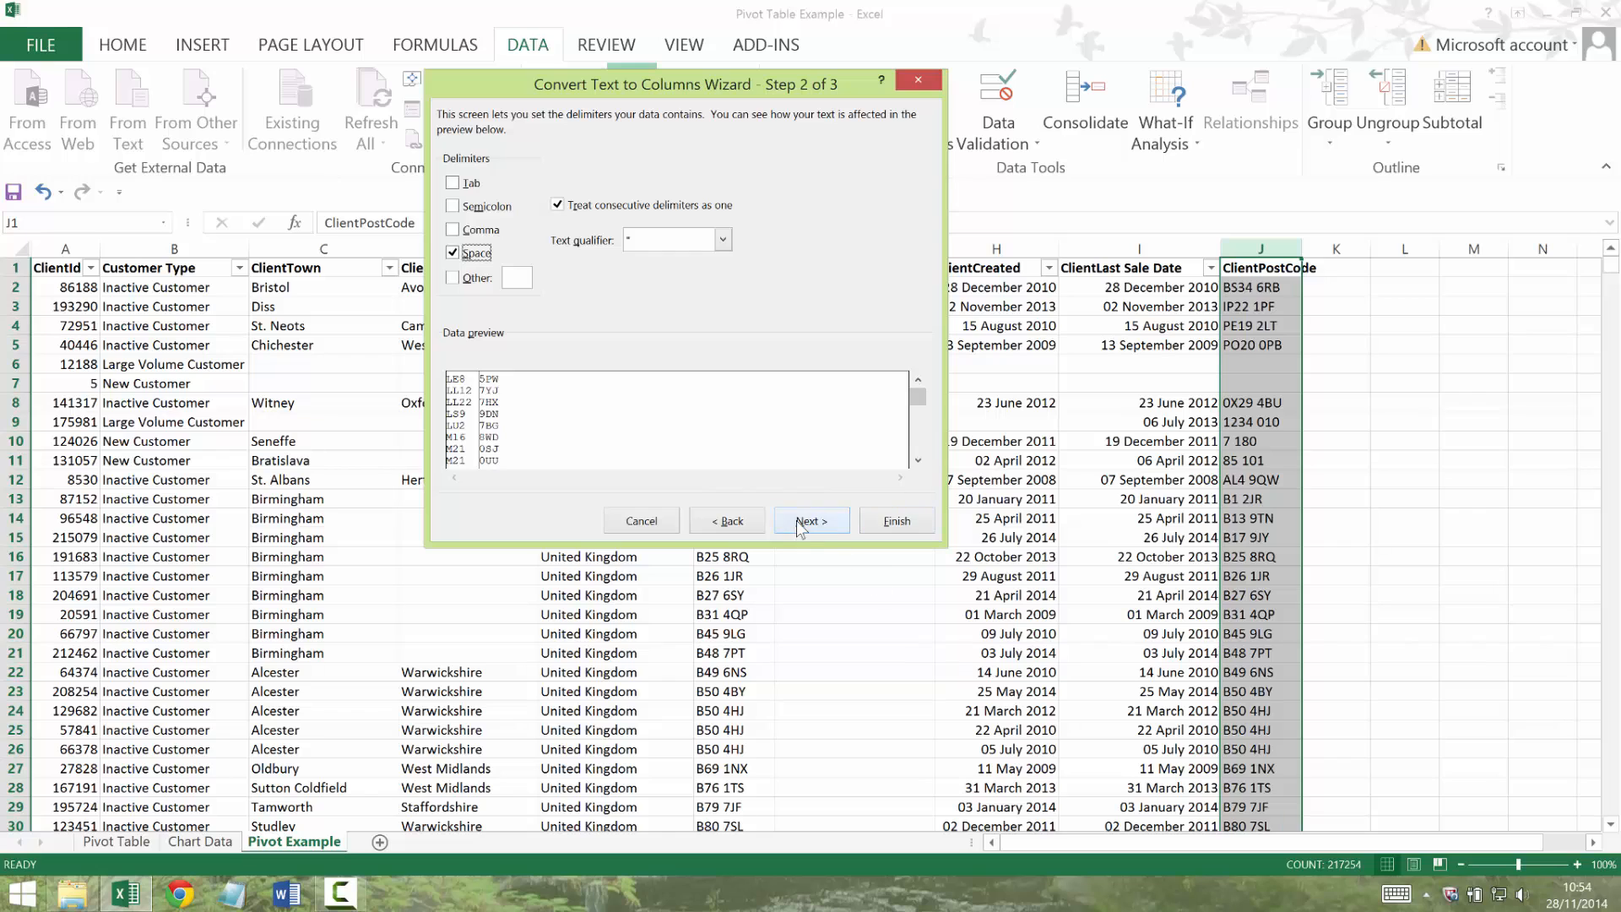
click(893, 520)
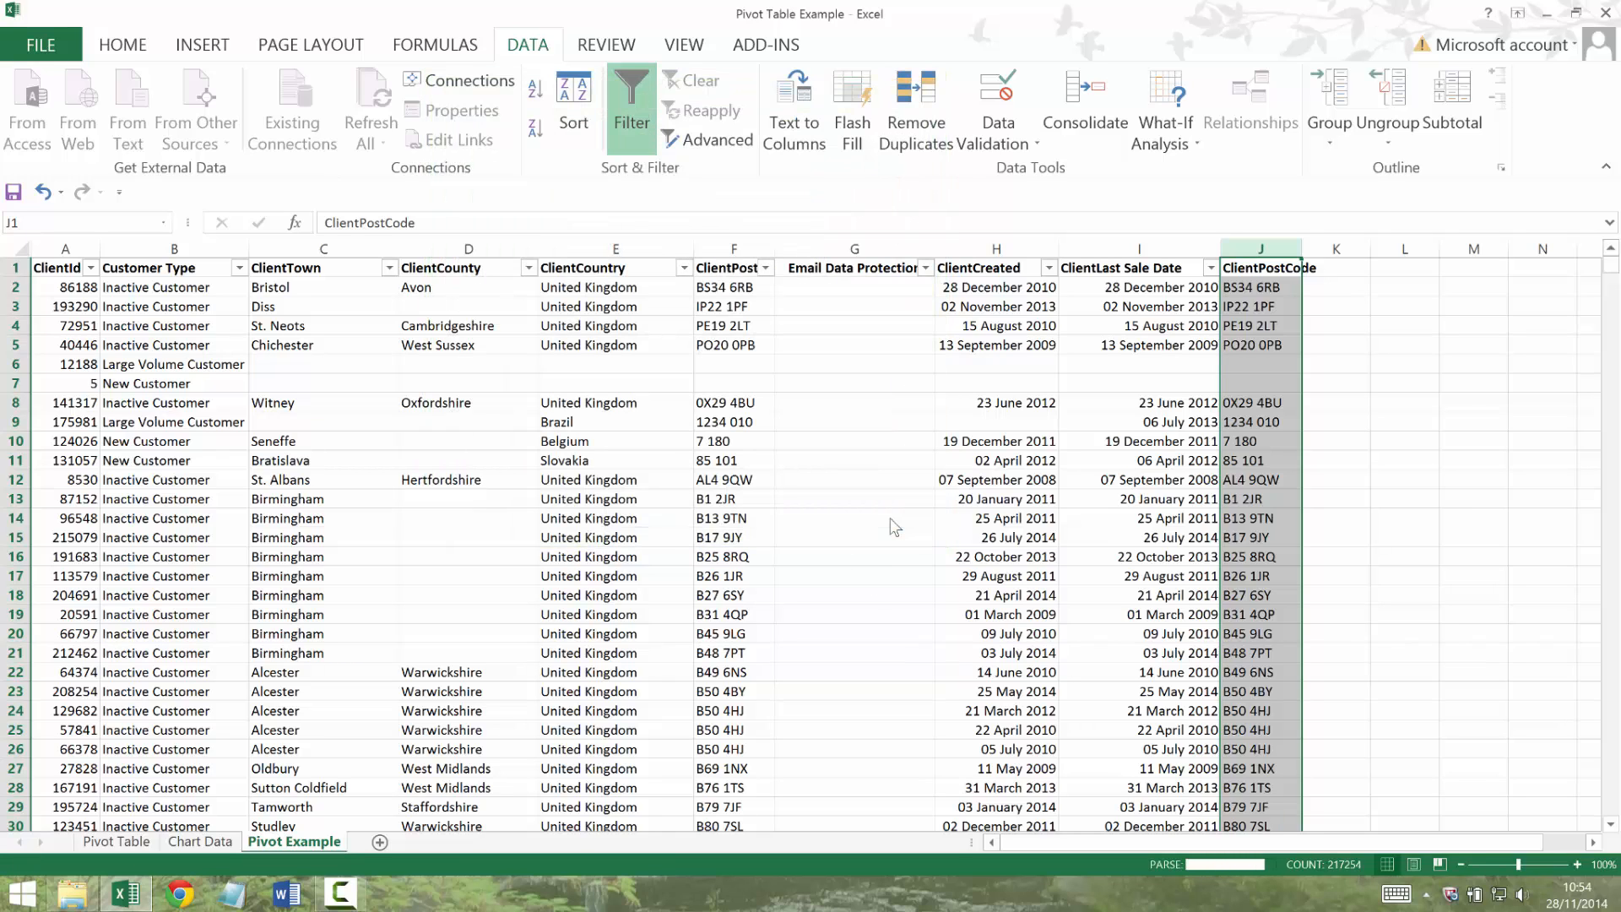
Label J1 "First Half Postcode" and K1 "Second Half Postcode", and check the split values further down the rows.
click(1269, 272)
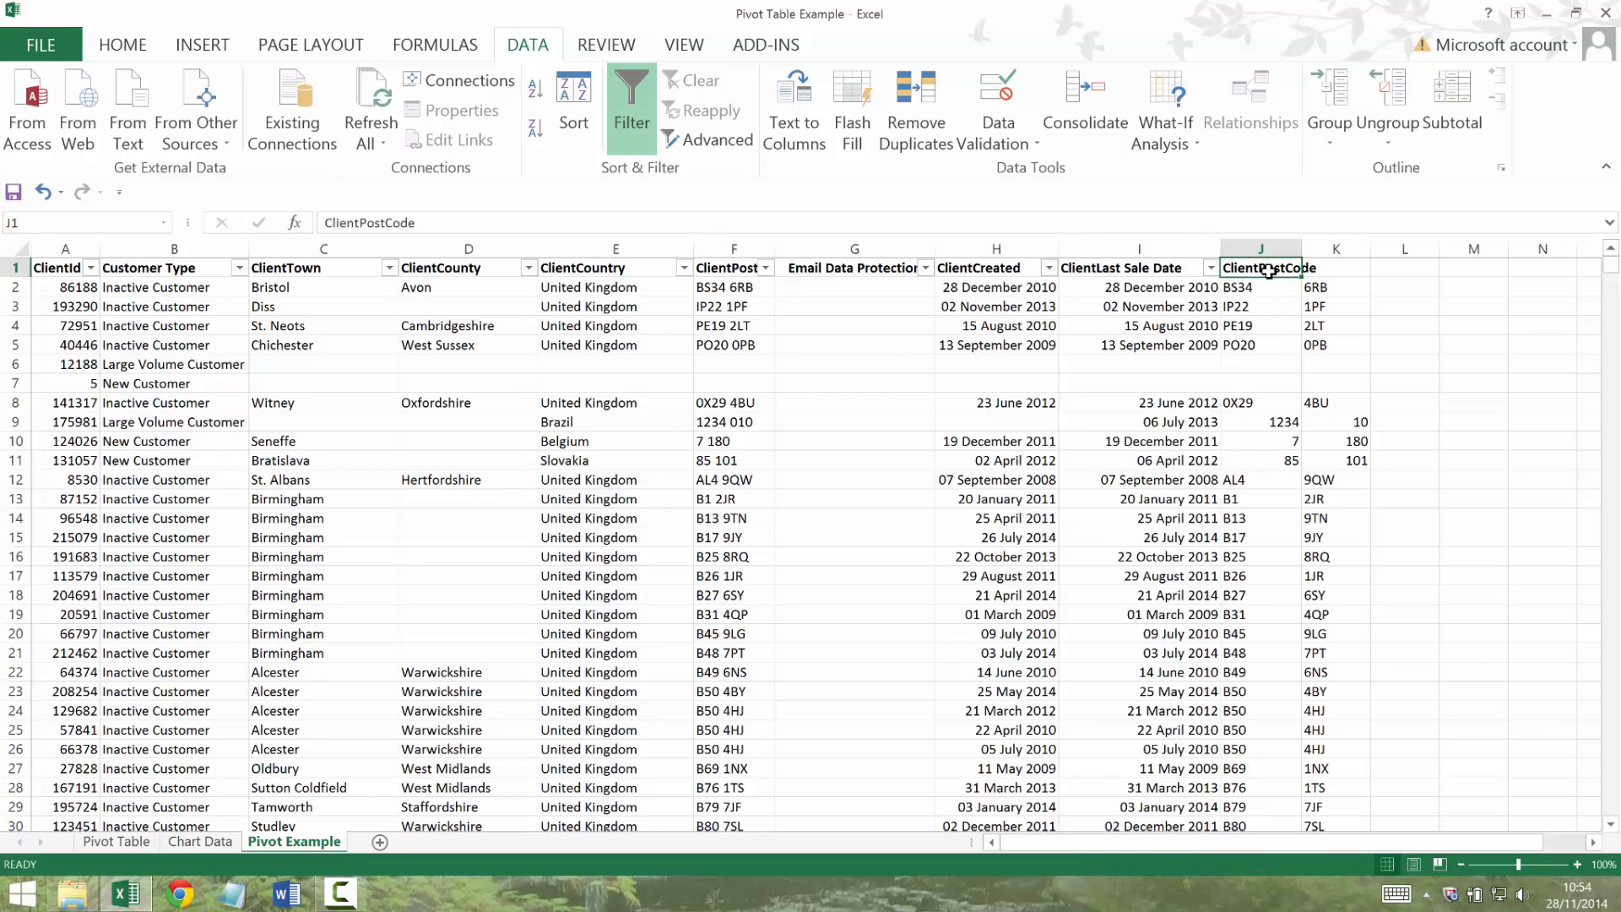
text(First Half Postcode)
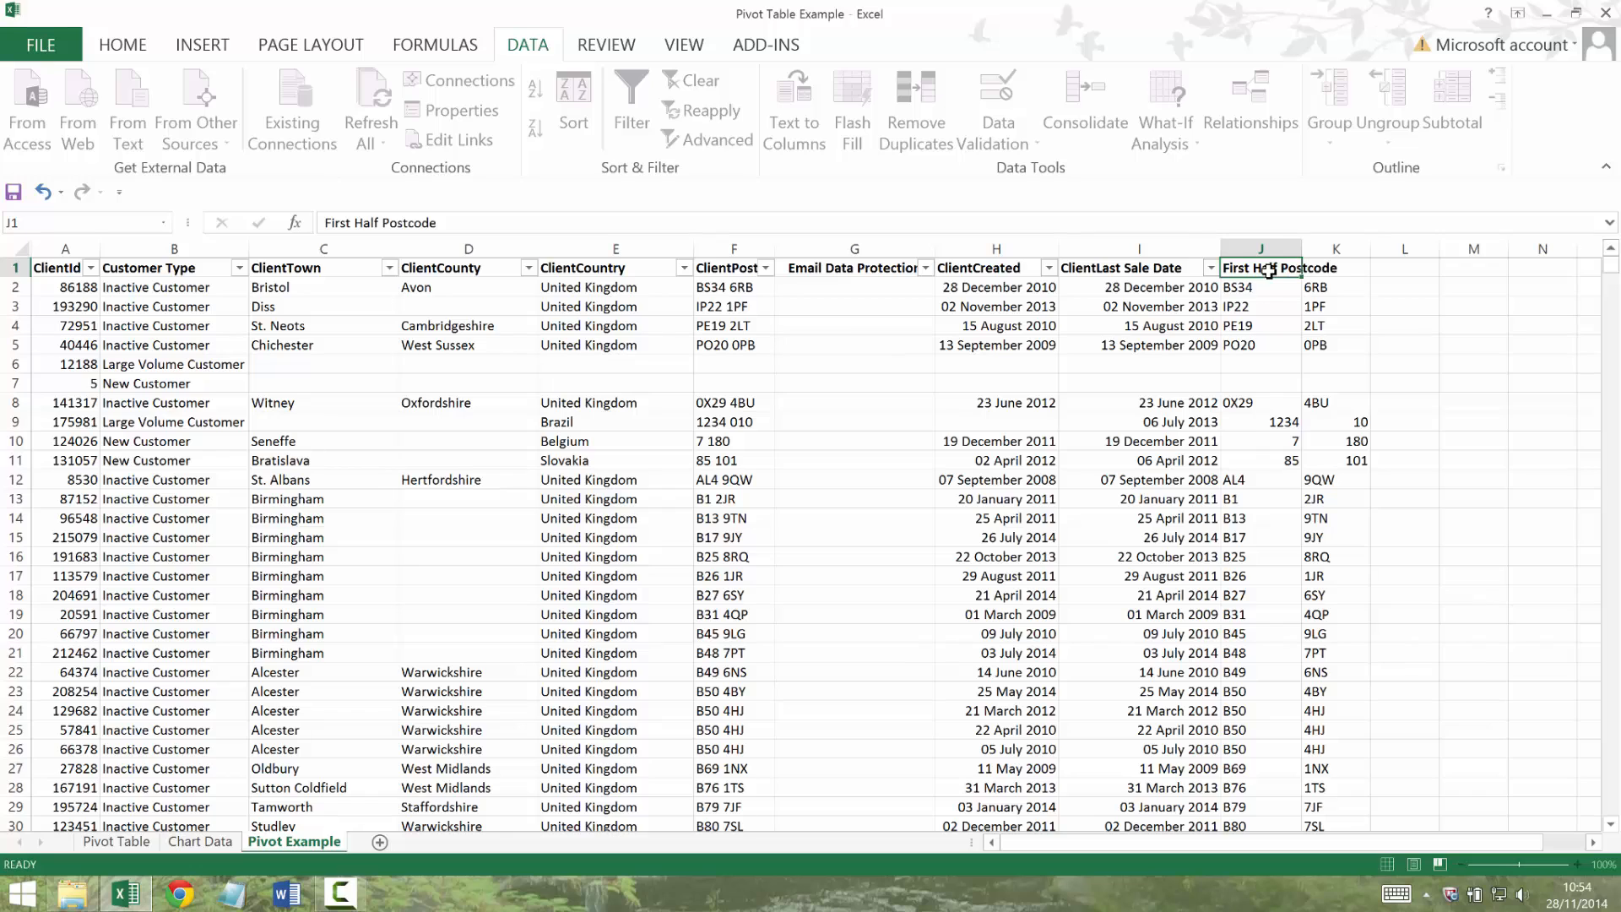
key(Tab)
text(Second)
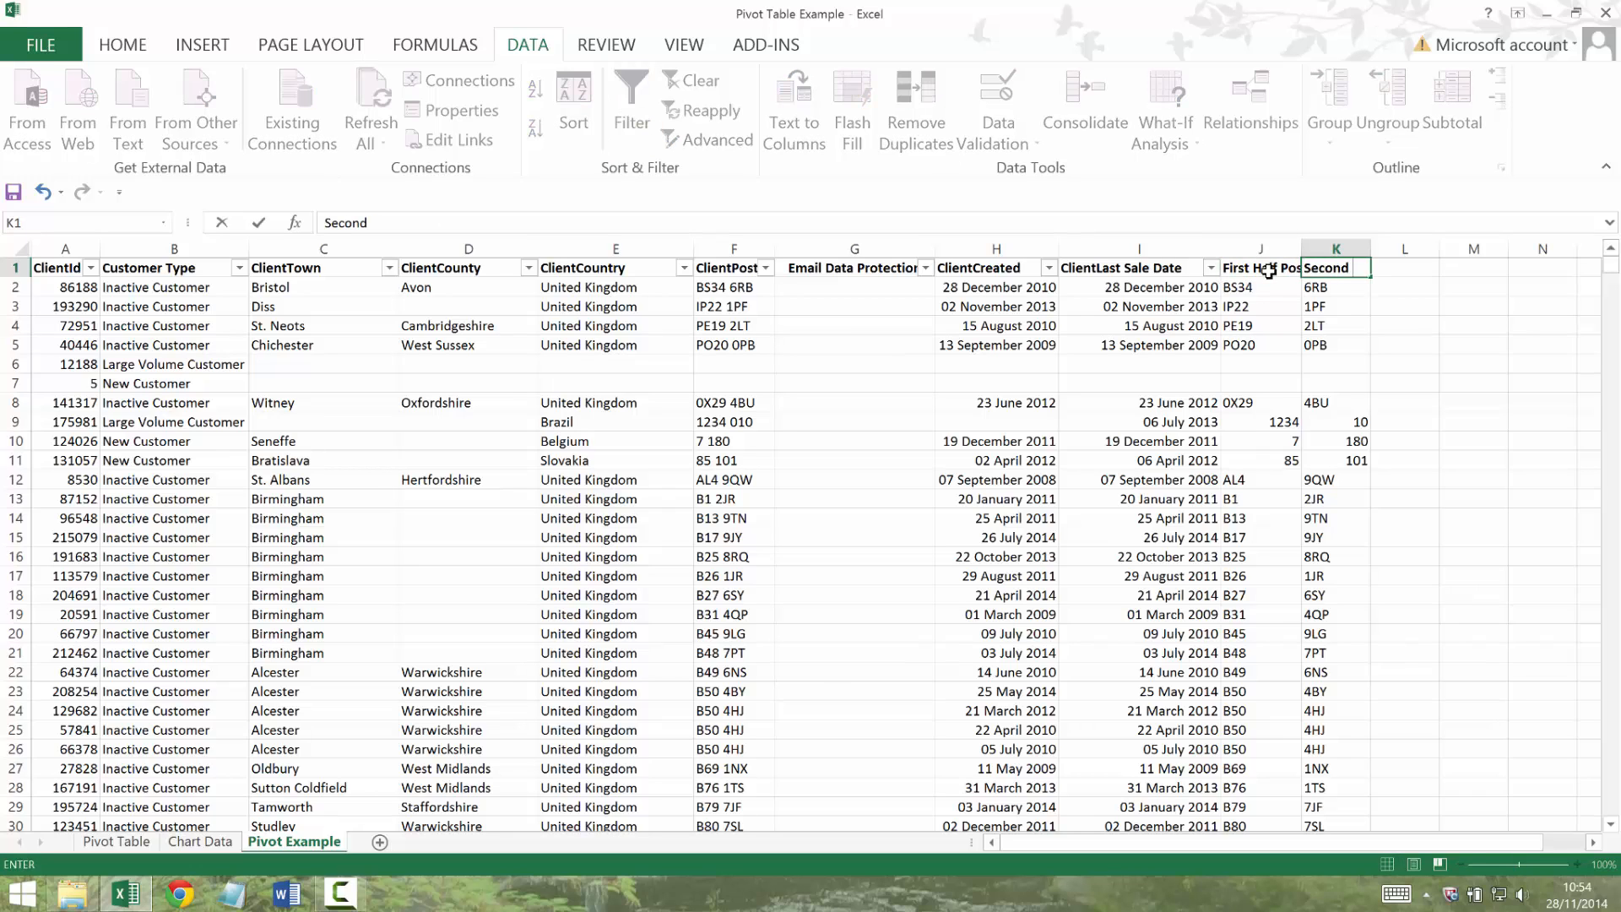
text( Half Postcode)
key(Down)
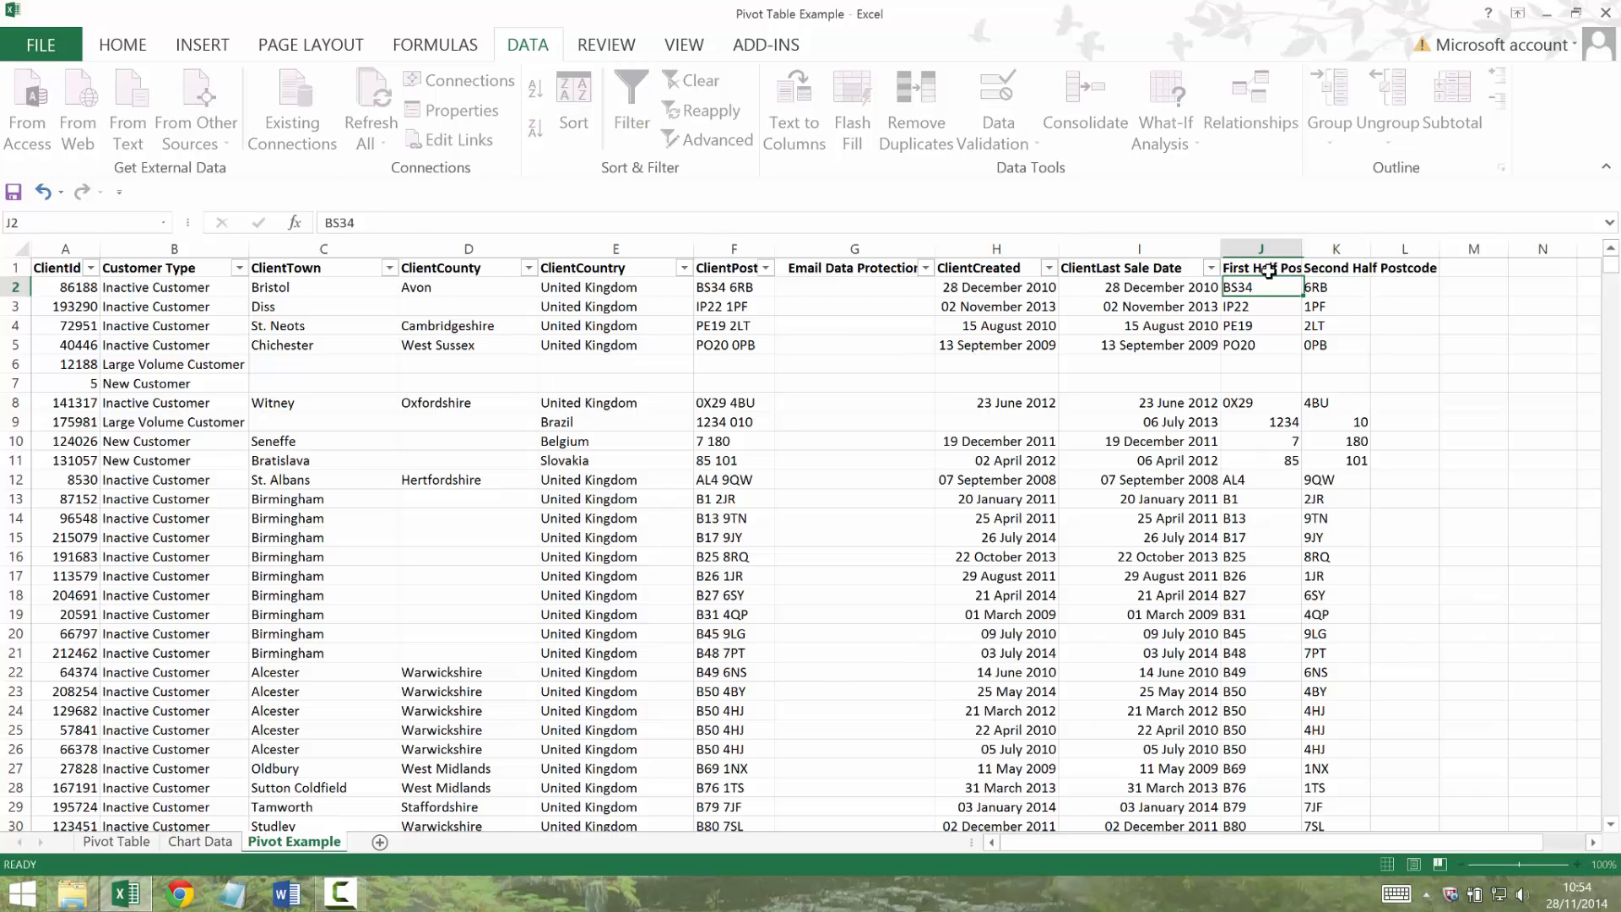
key(Page_Down)
key(Page_Down)
key(Page_Down)
key(Page_Down)
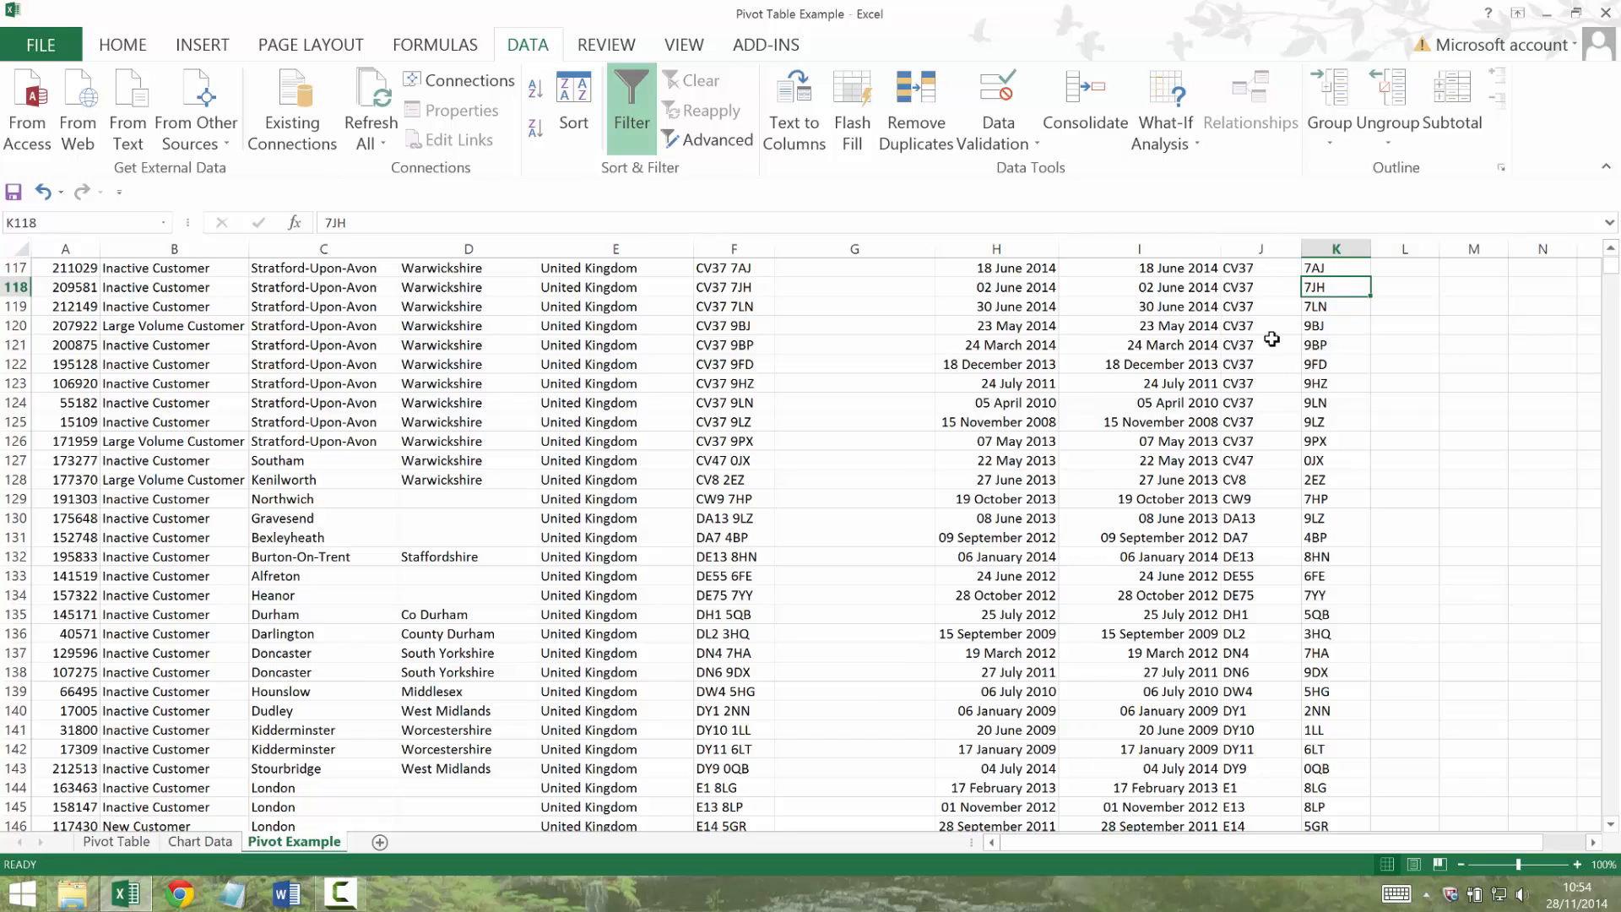
key(ctrl+Home)
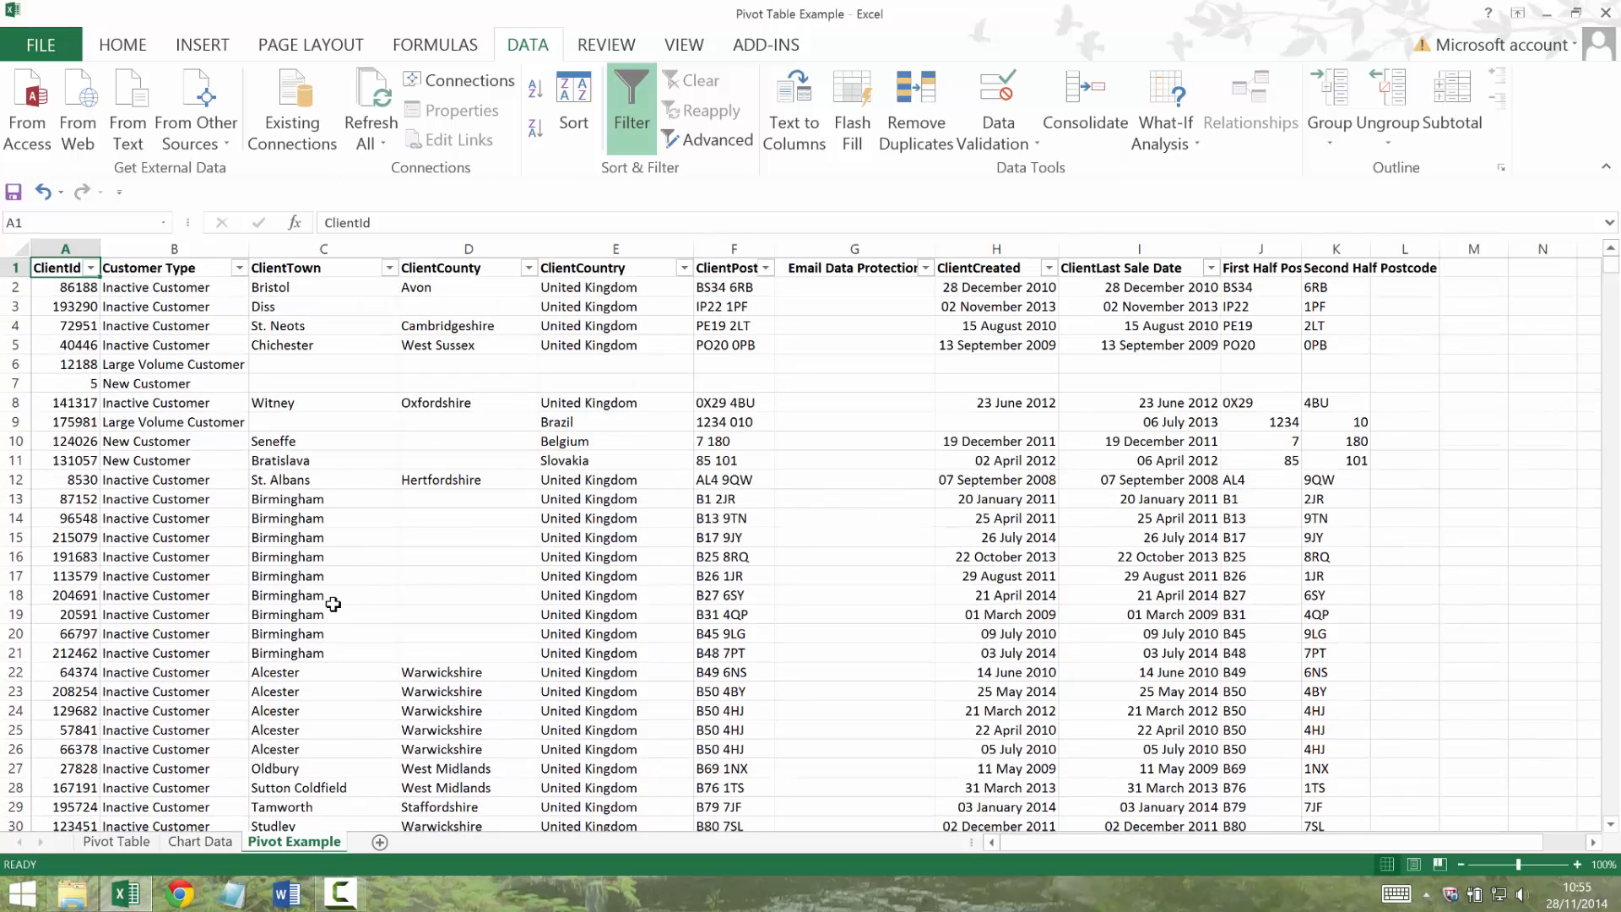
Refresh the workbook's data from the Pivot Table sheet and delete that sheet.
click(116, 841)
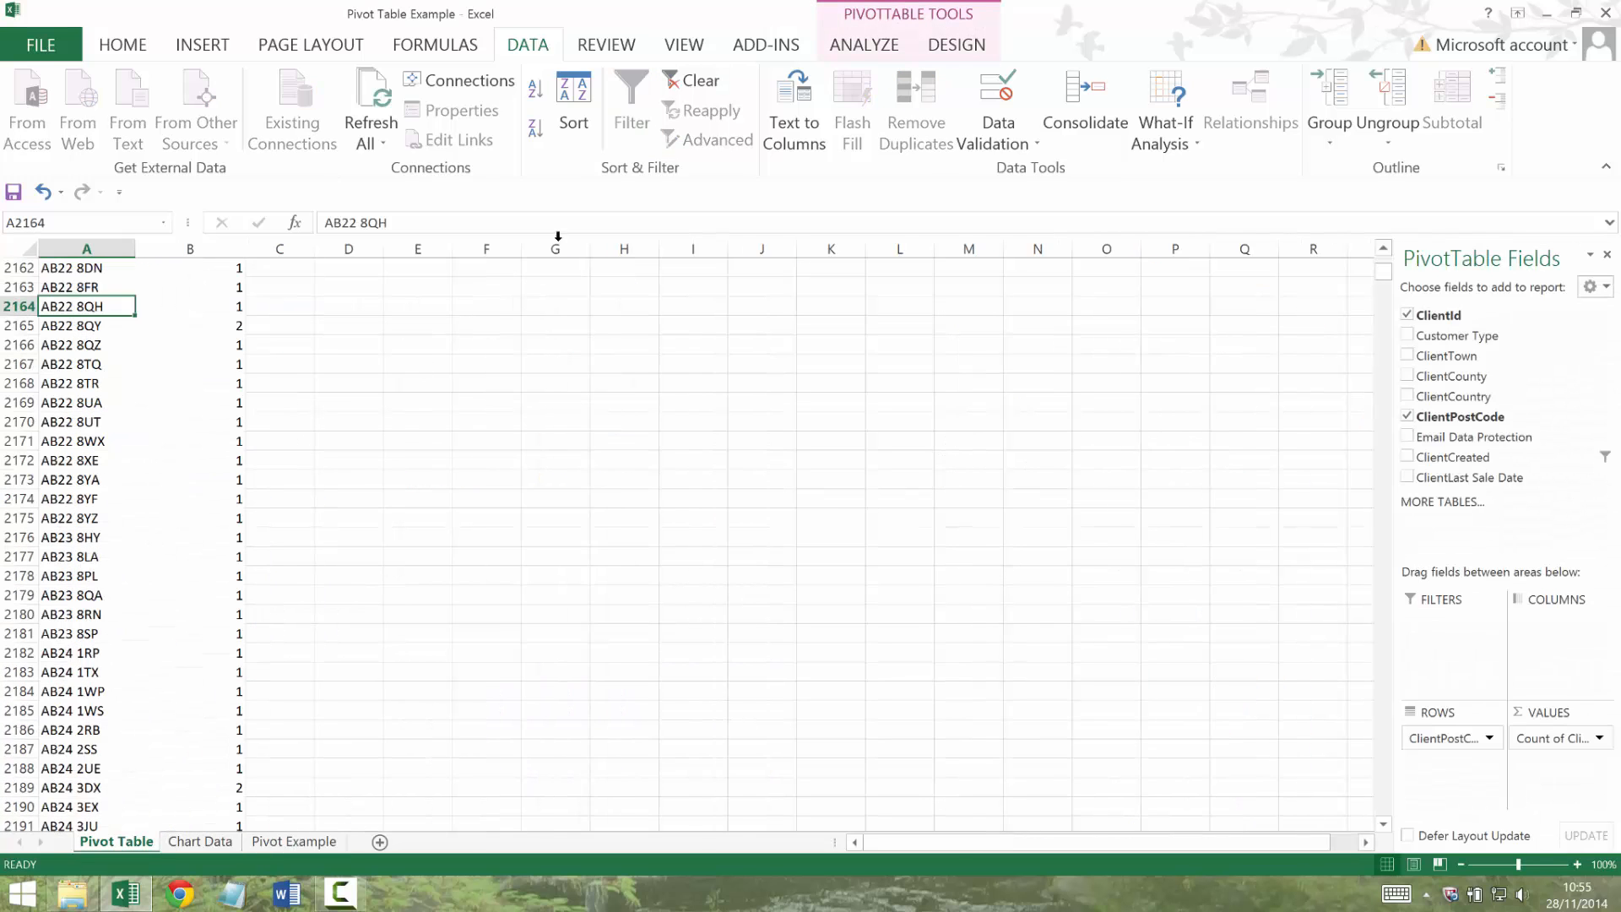
click(372, 93)
right_click(131, 849)
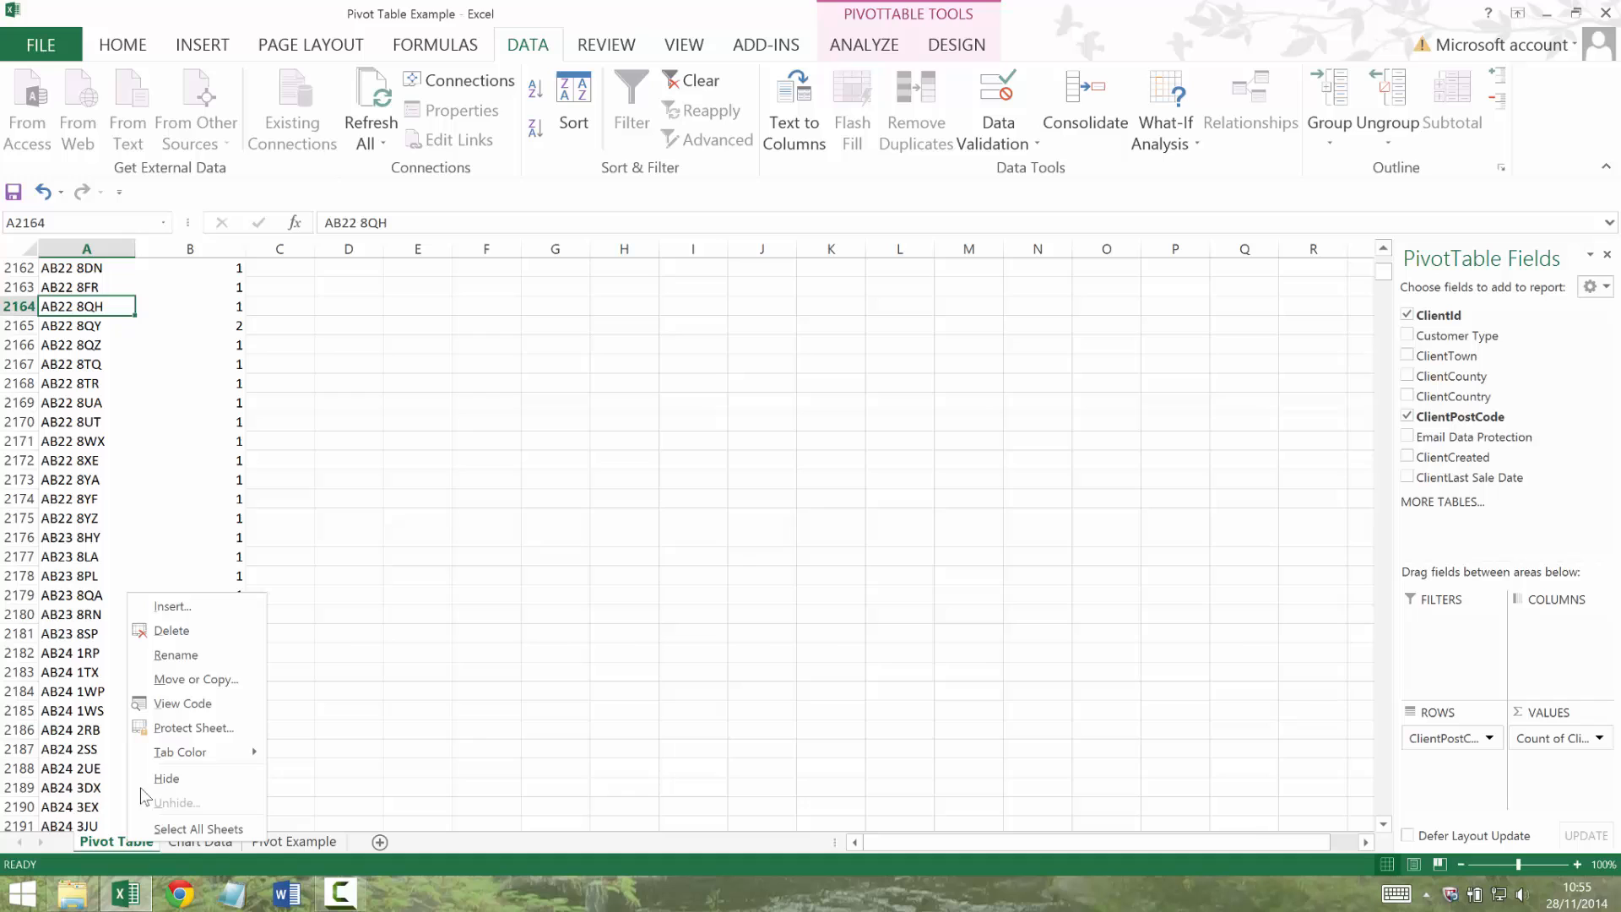
click(187, 636)
click(777, 499)
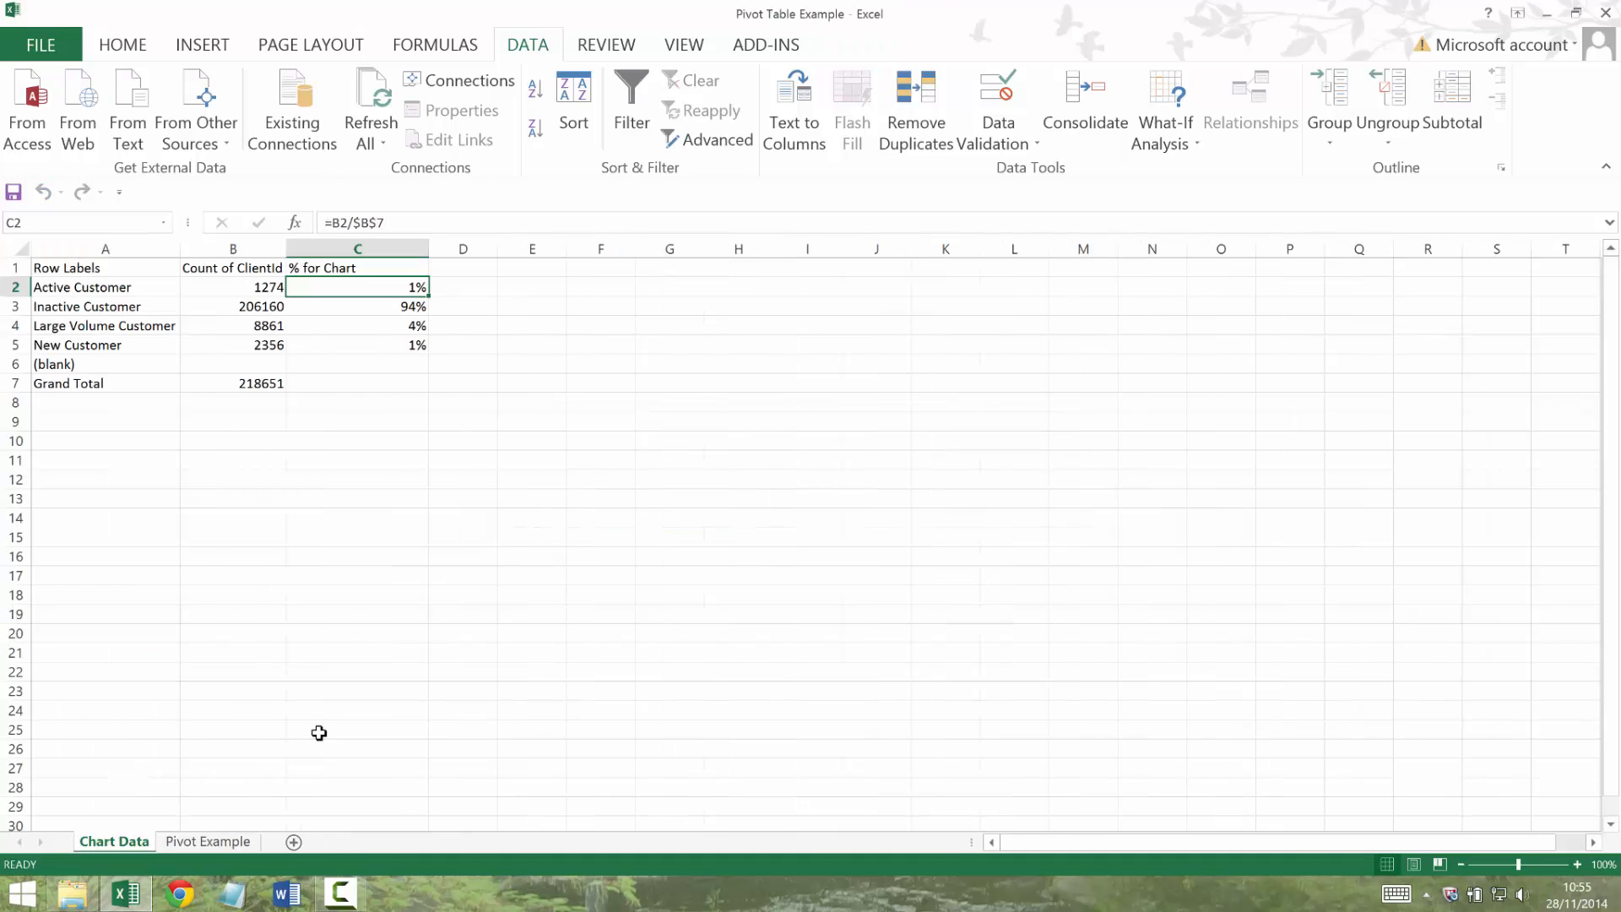
Create a PivotTable on a new worksheet from columns A to K of Pivot Example, counting ClientId by First Half Postcode.
click(209, 842)
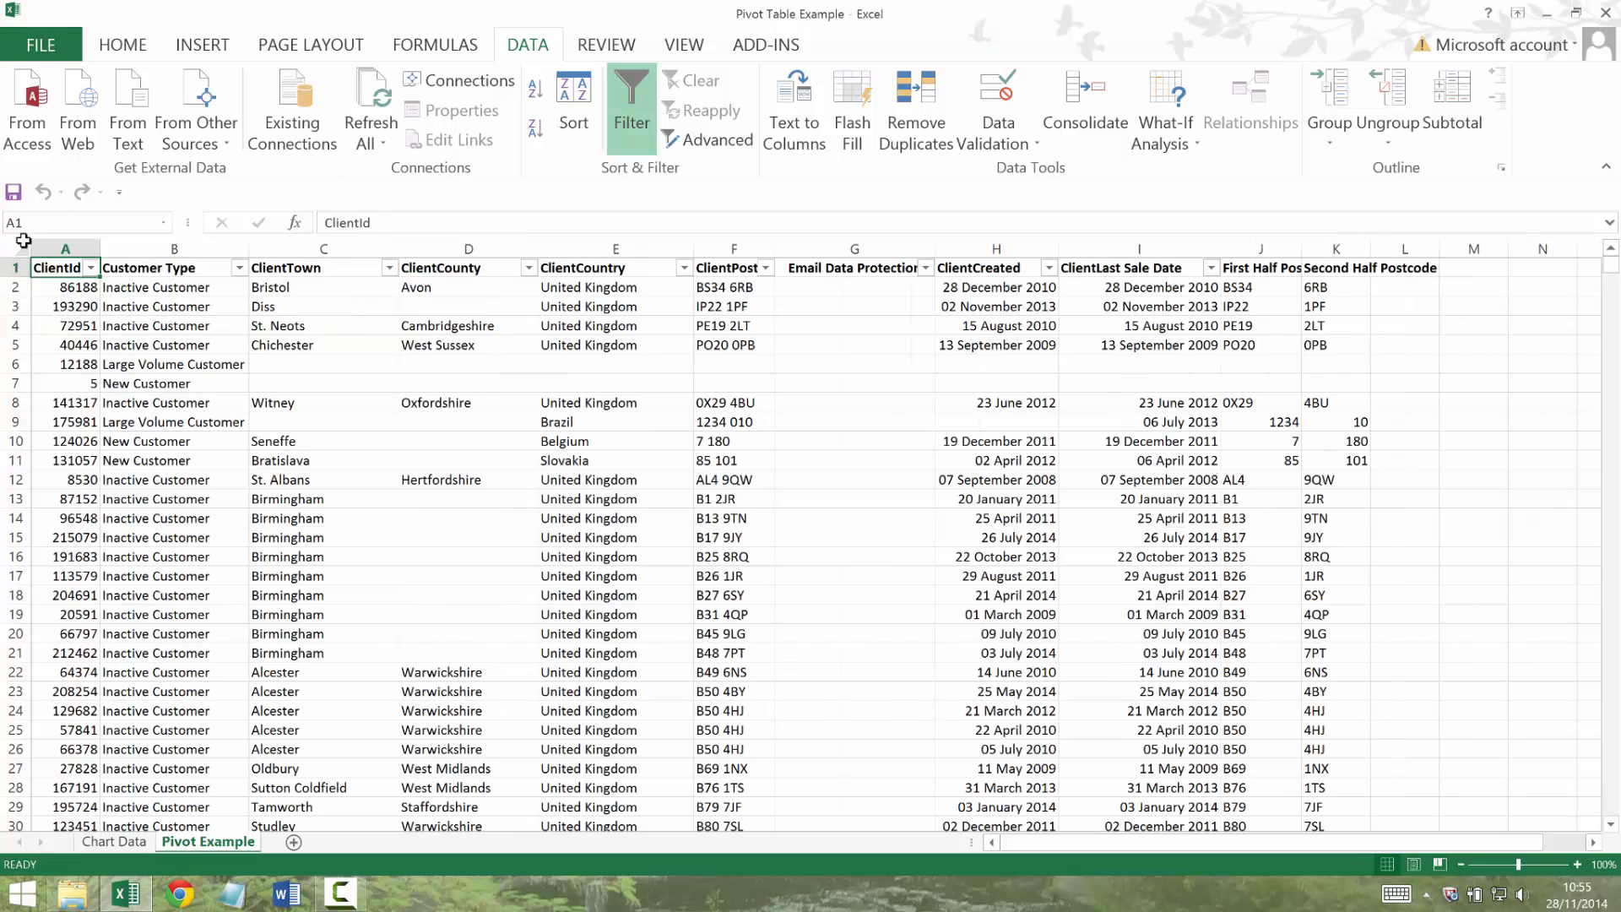
click(23, 243)
click(202, 45)
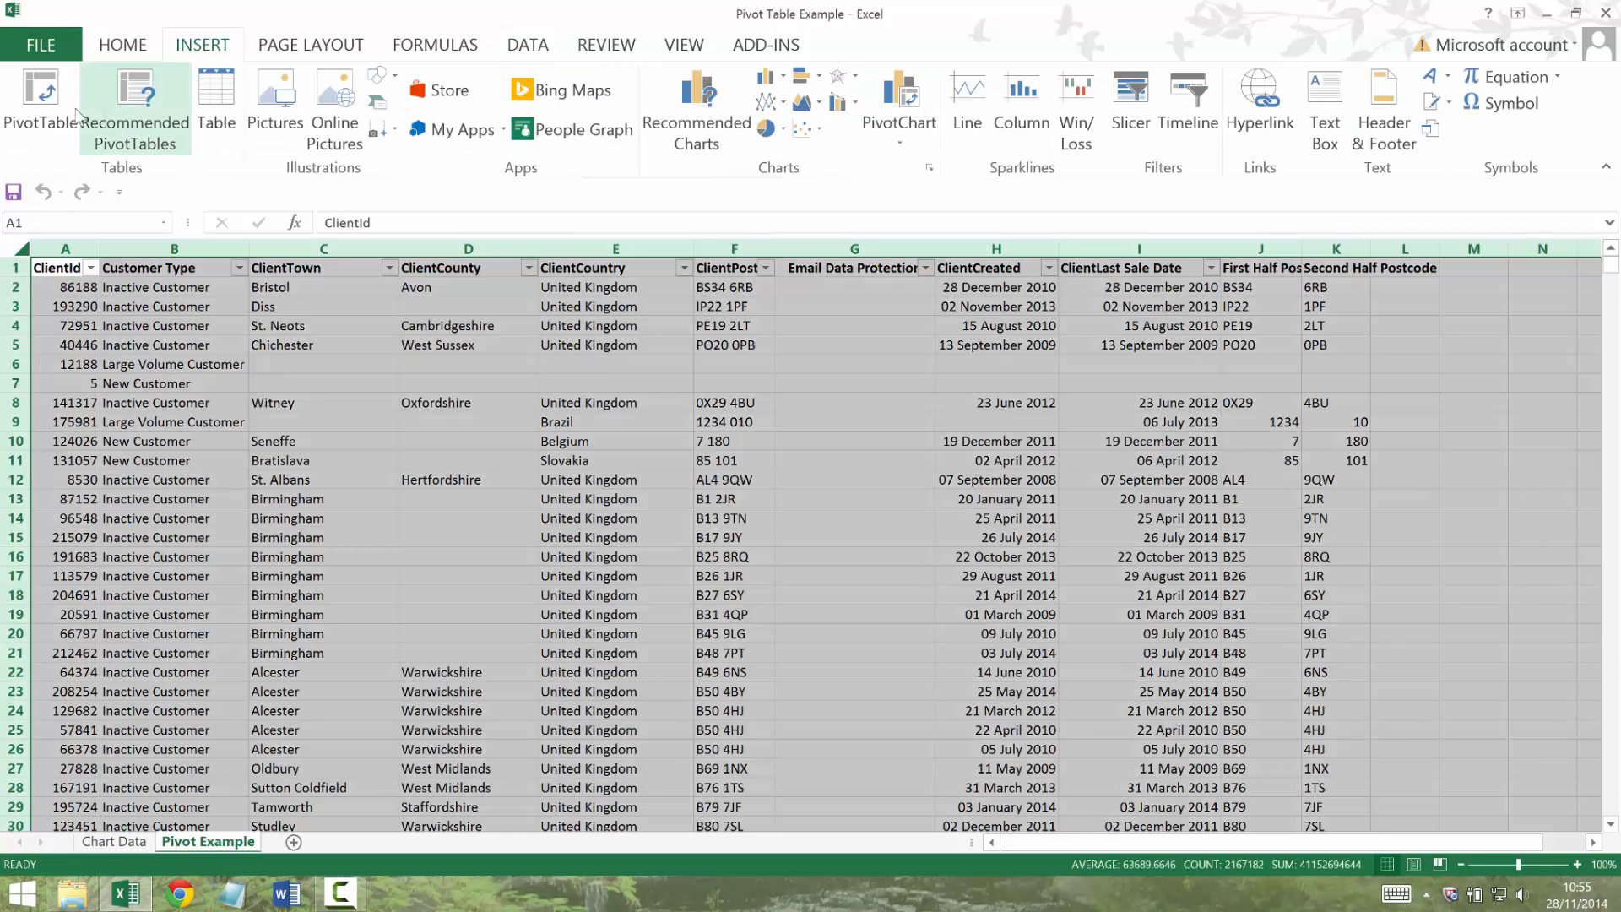
click(49, 108)
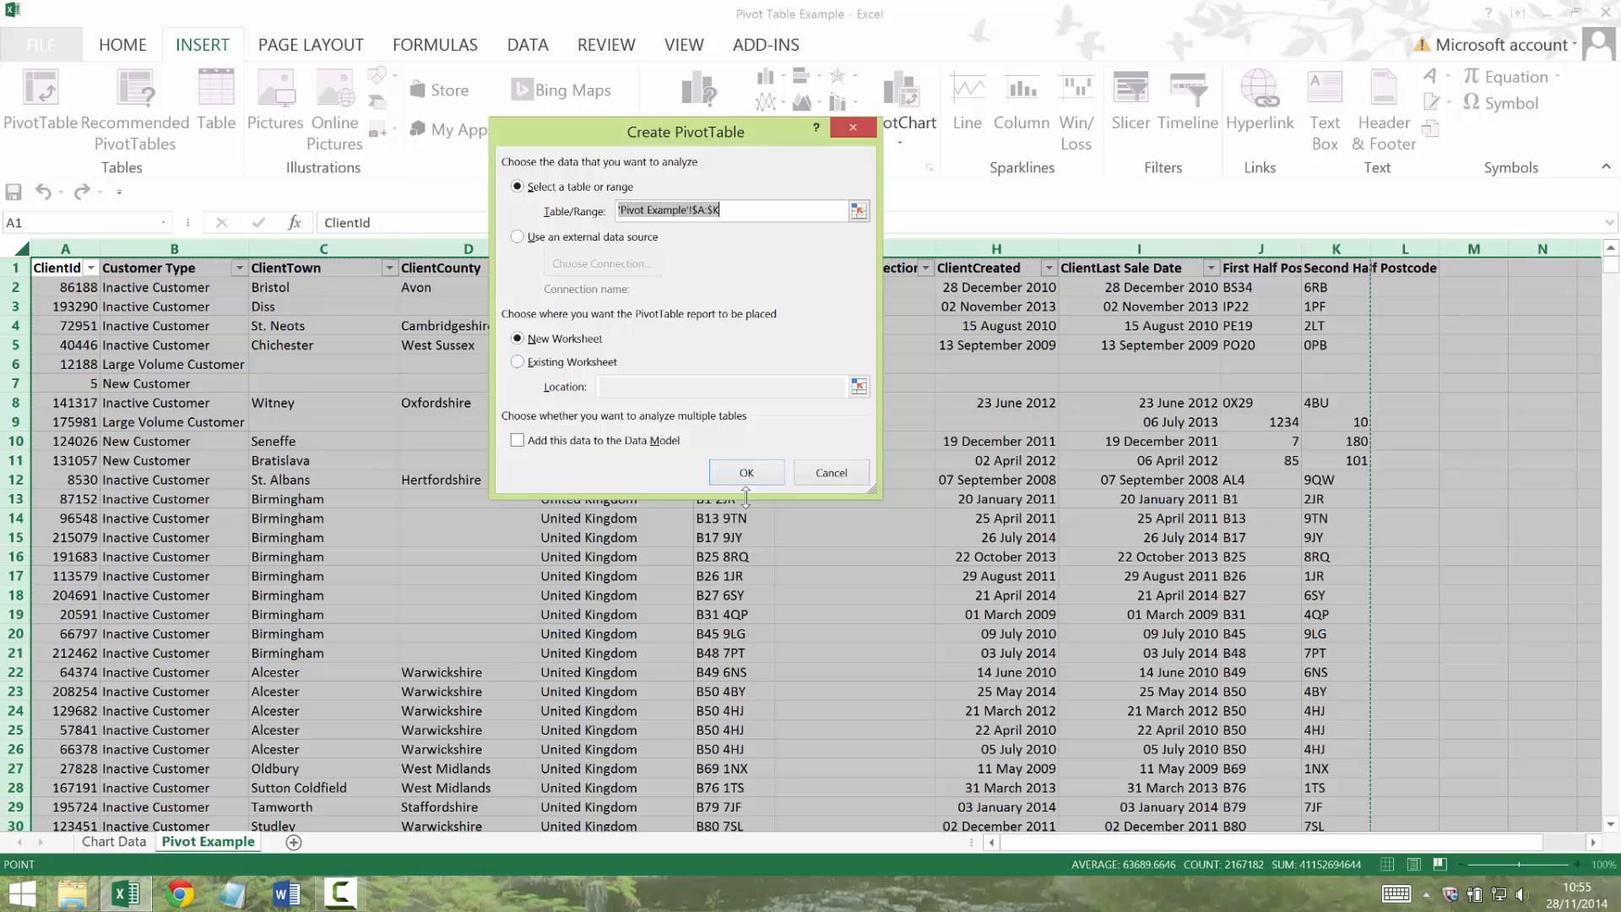
click(738, 487)
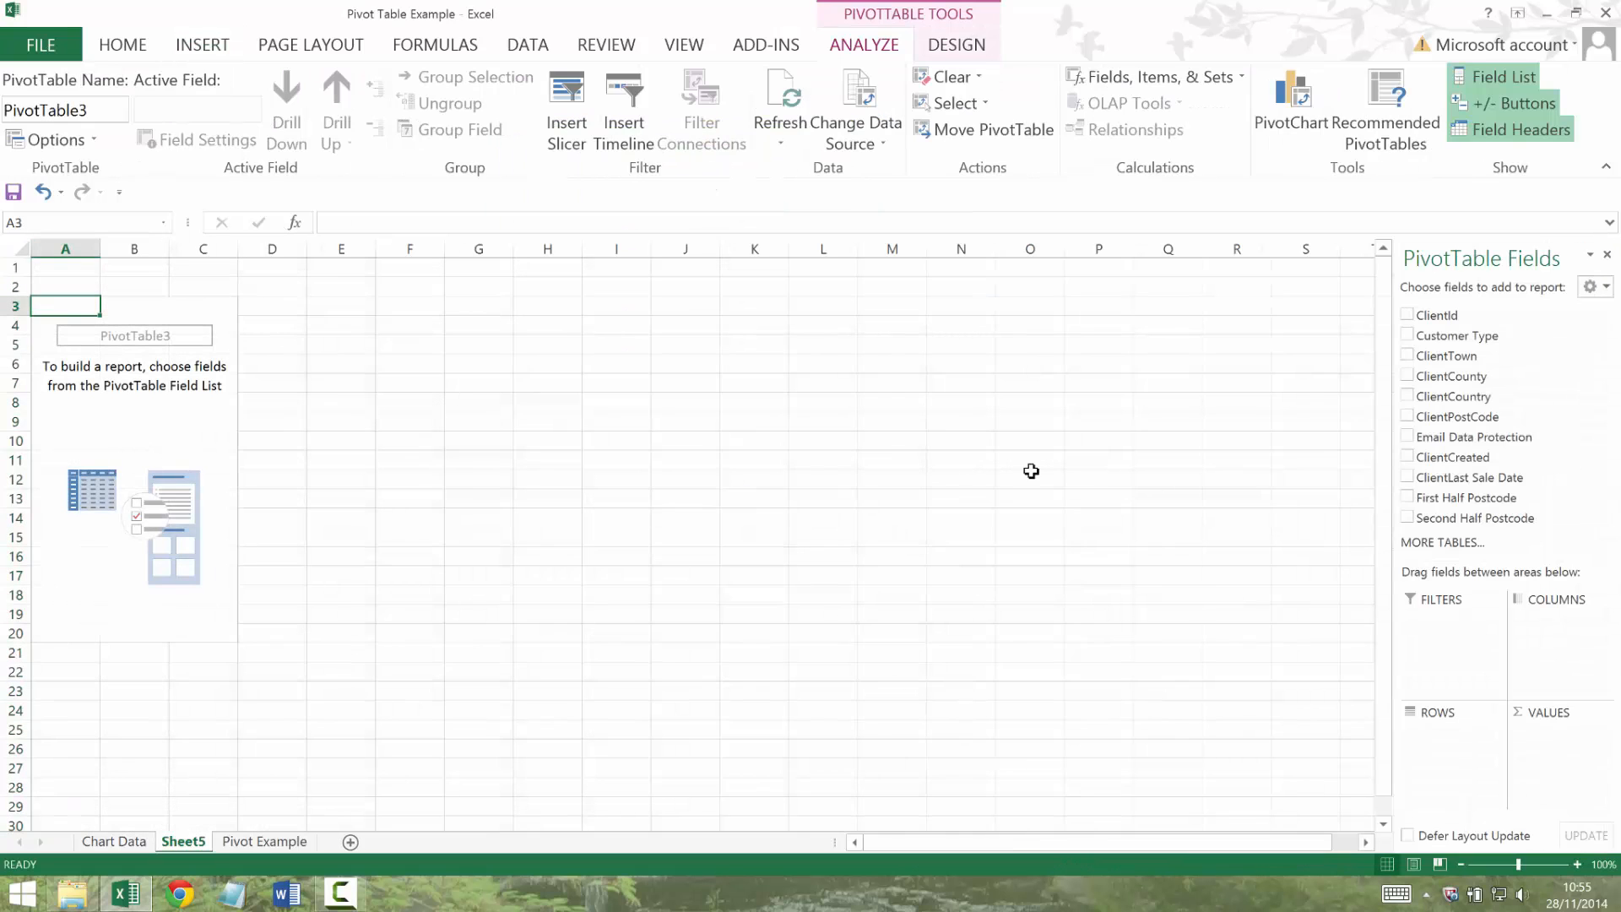
drag(1435, 315, 1553, 770)
drag(1467, 497, 1453, 743)
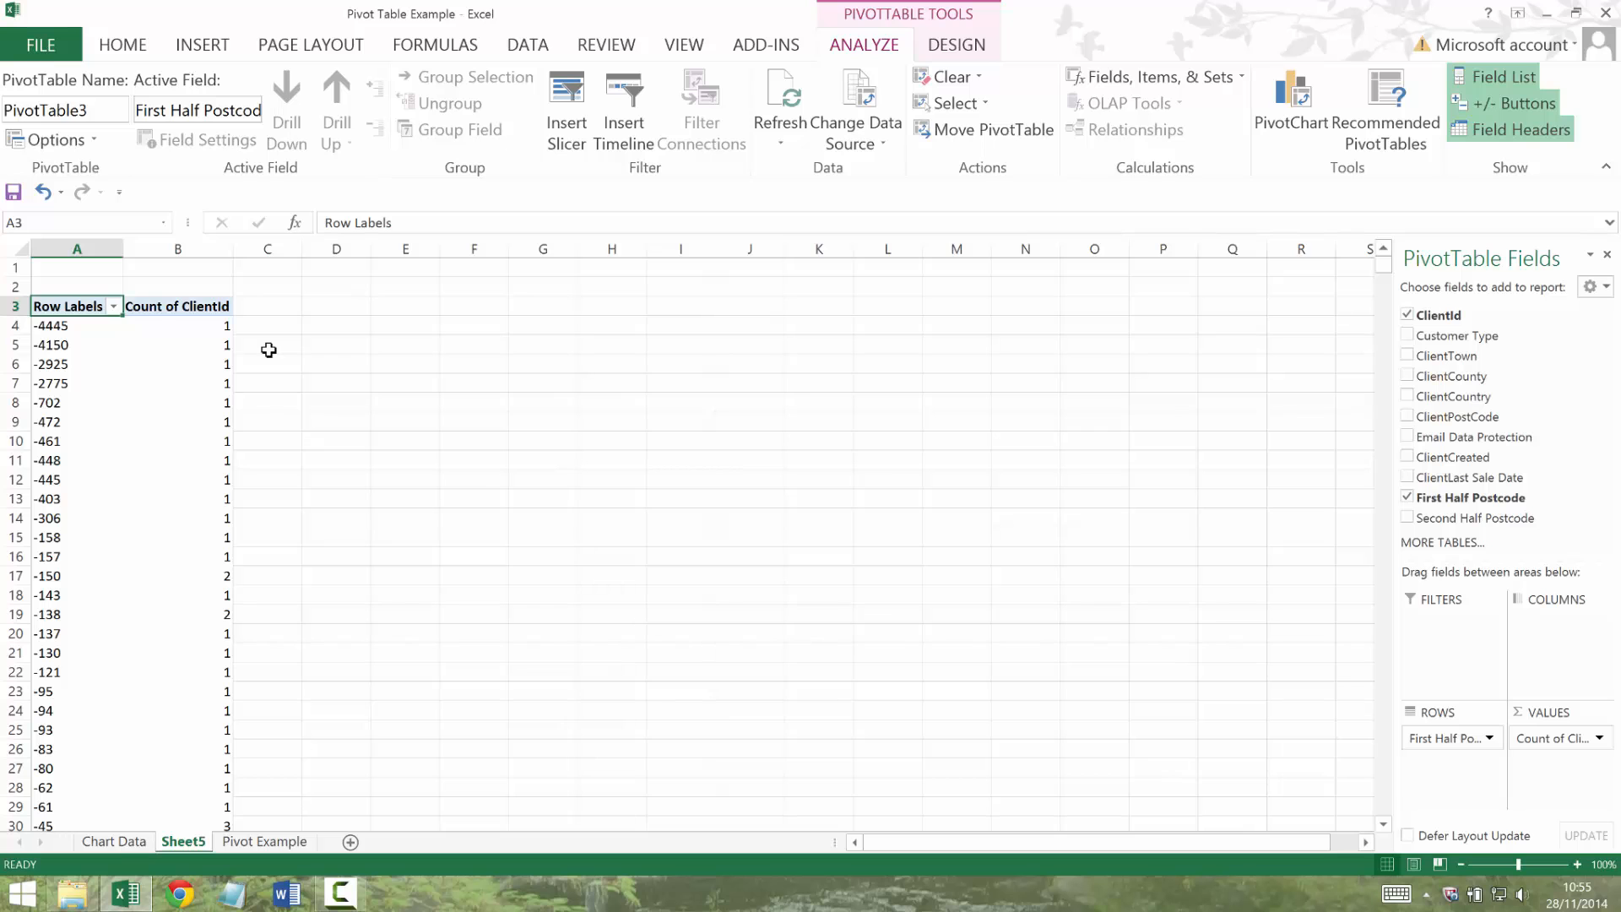
Copy the whole postcode PivotTable and paste it as values only into a new sheet named "Postcode Analysis".
key(ctrl+shift+Right)
key(ctrl+shift+Down)
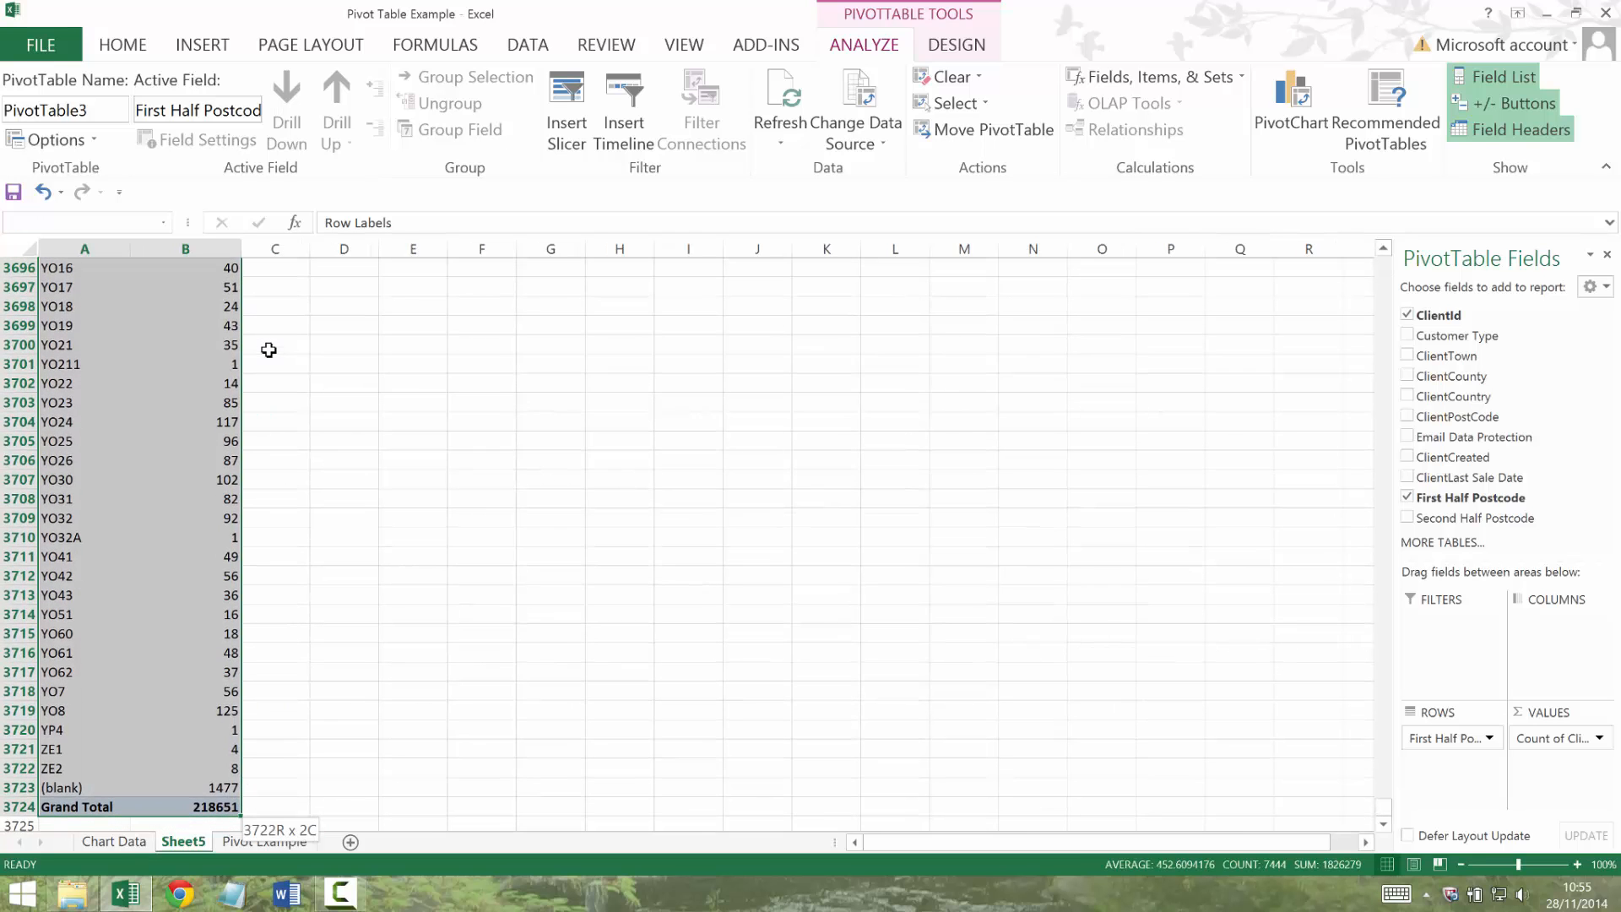
key(ctrl+c)
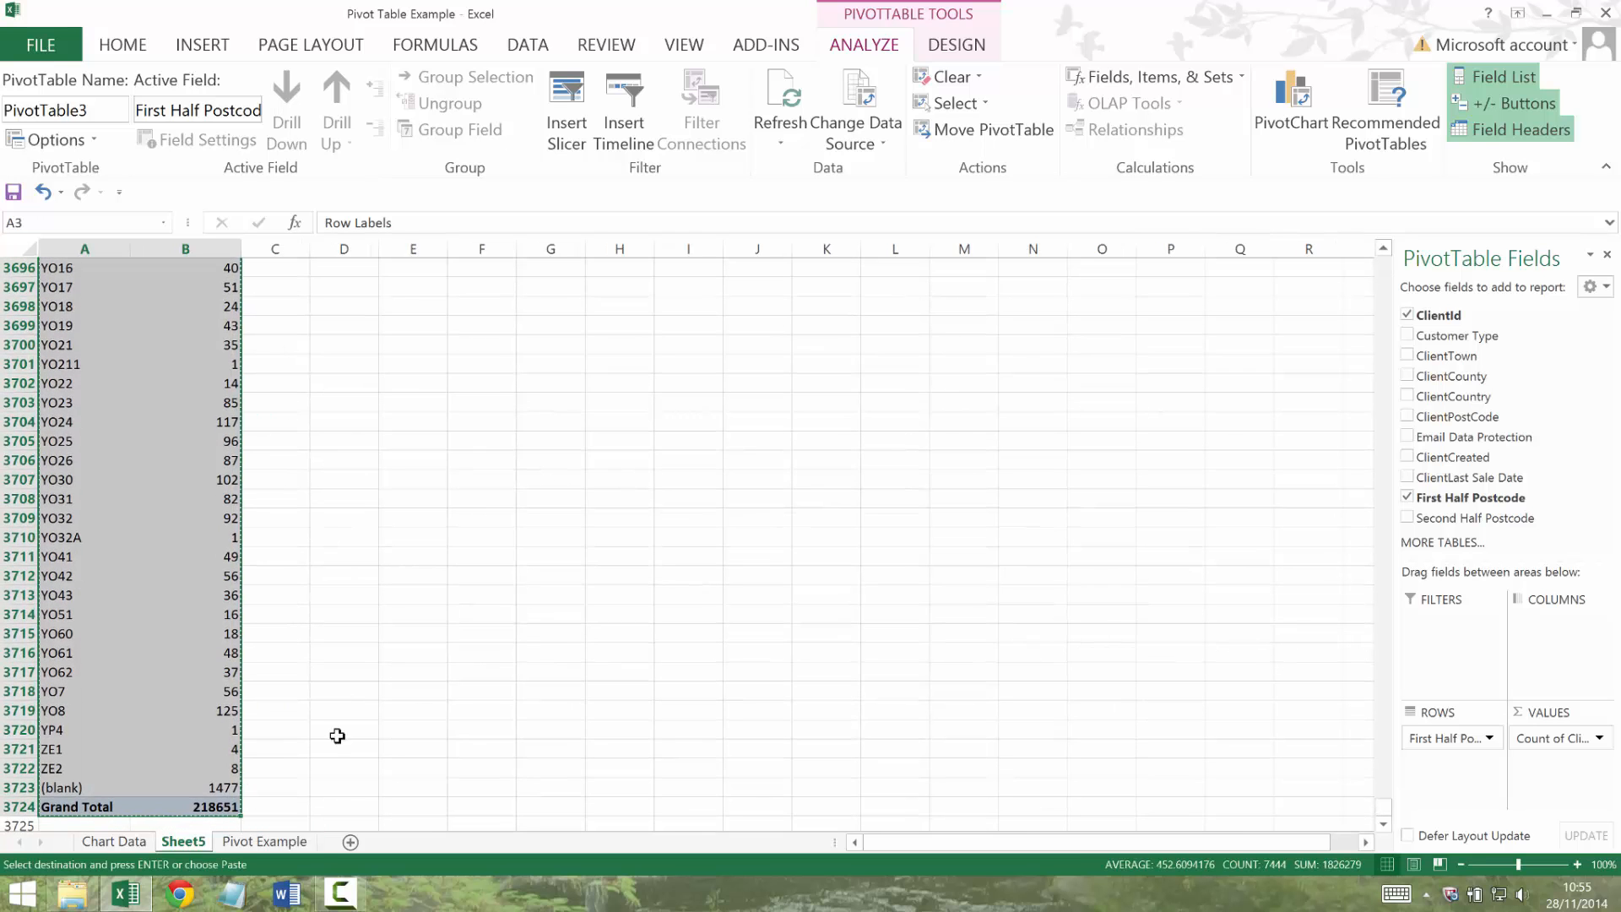
click(351, 842)
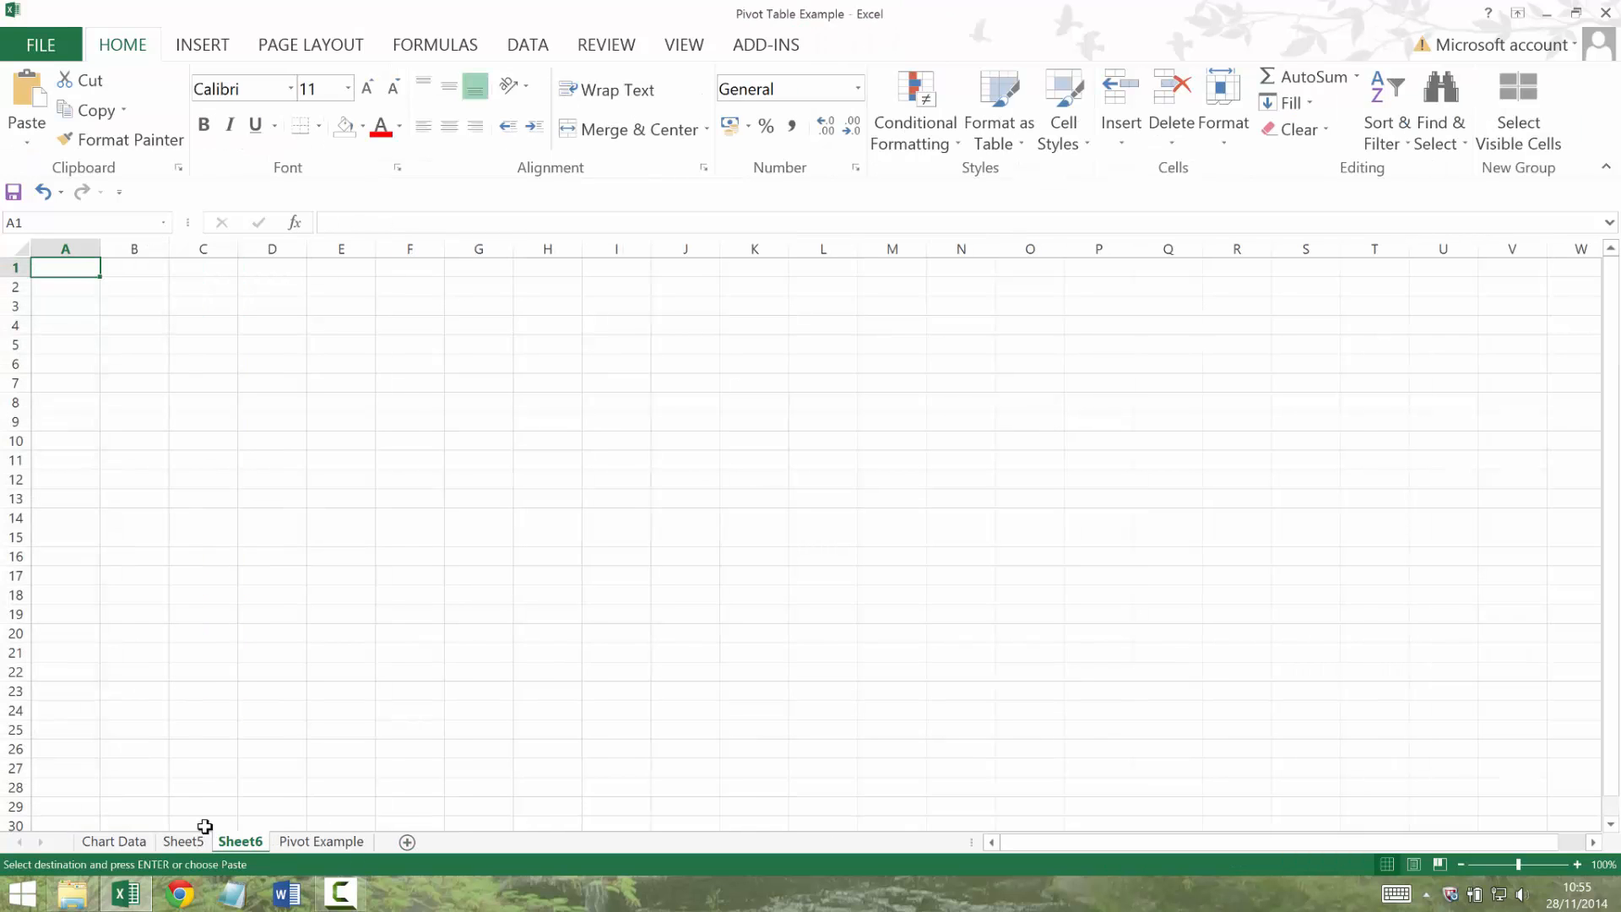
text(Postcode Analysis)
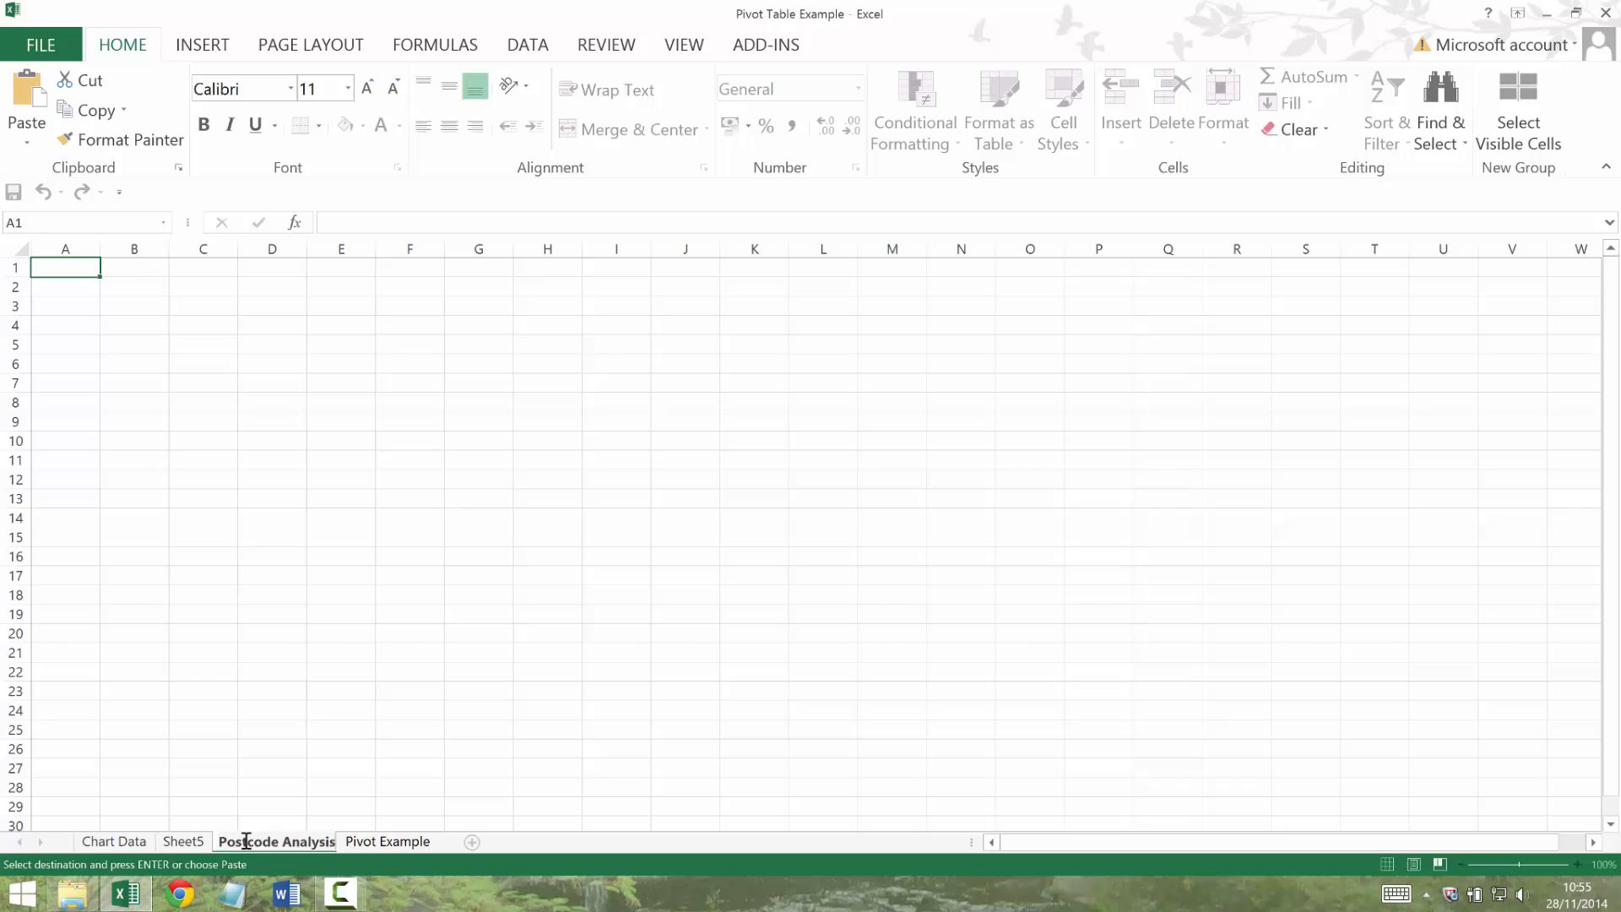
key(Return)
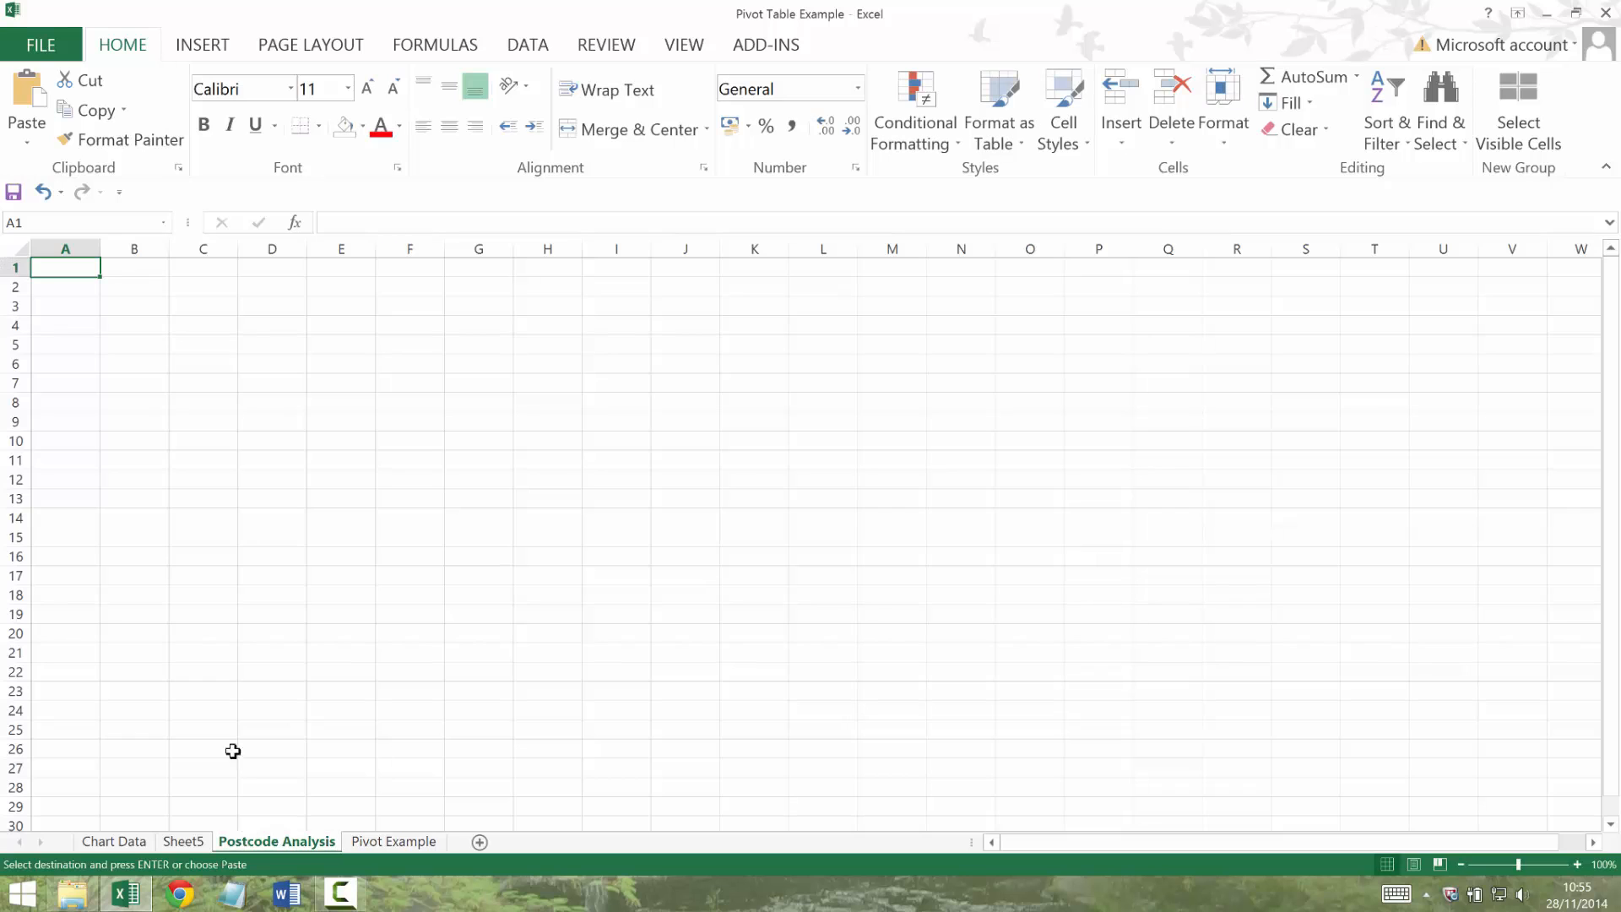
click(28, 143)
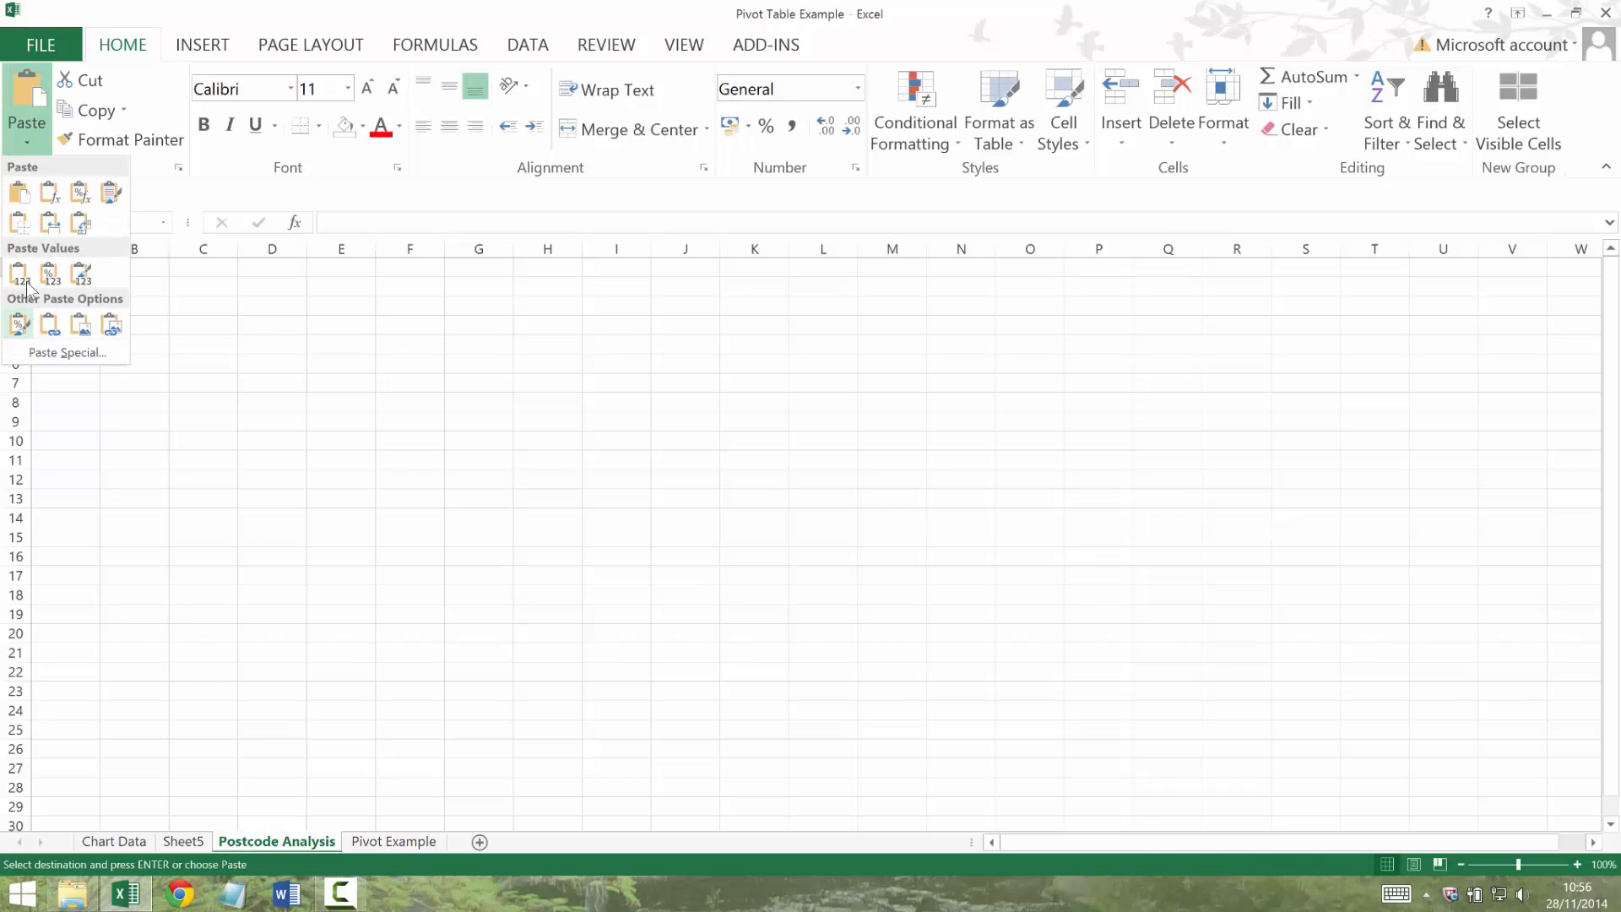
click(19, 269)
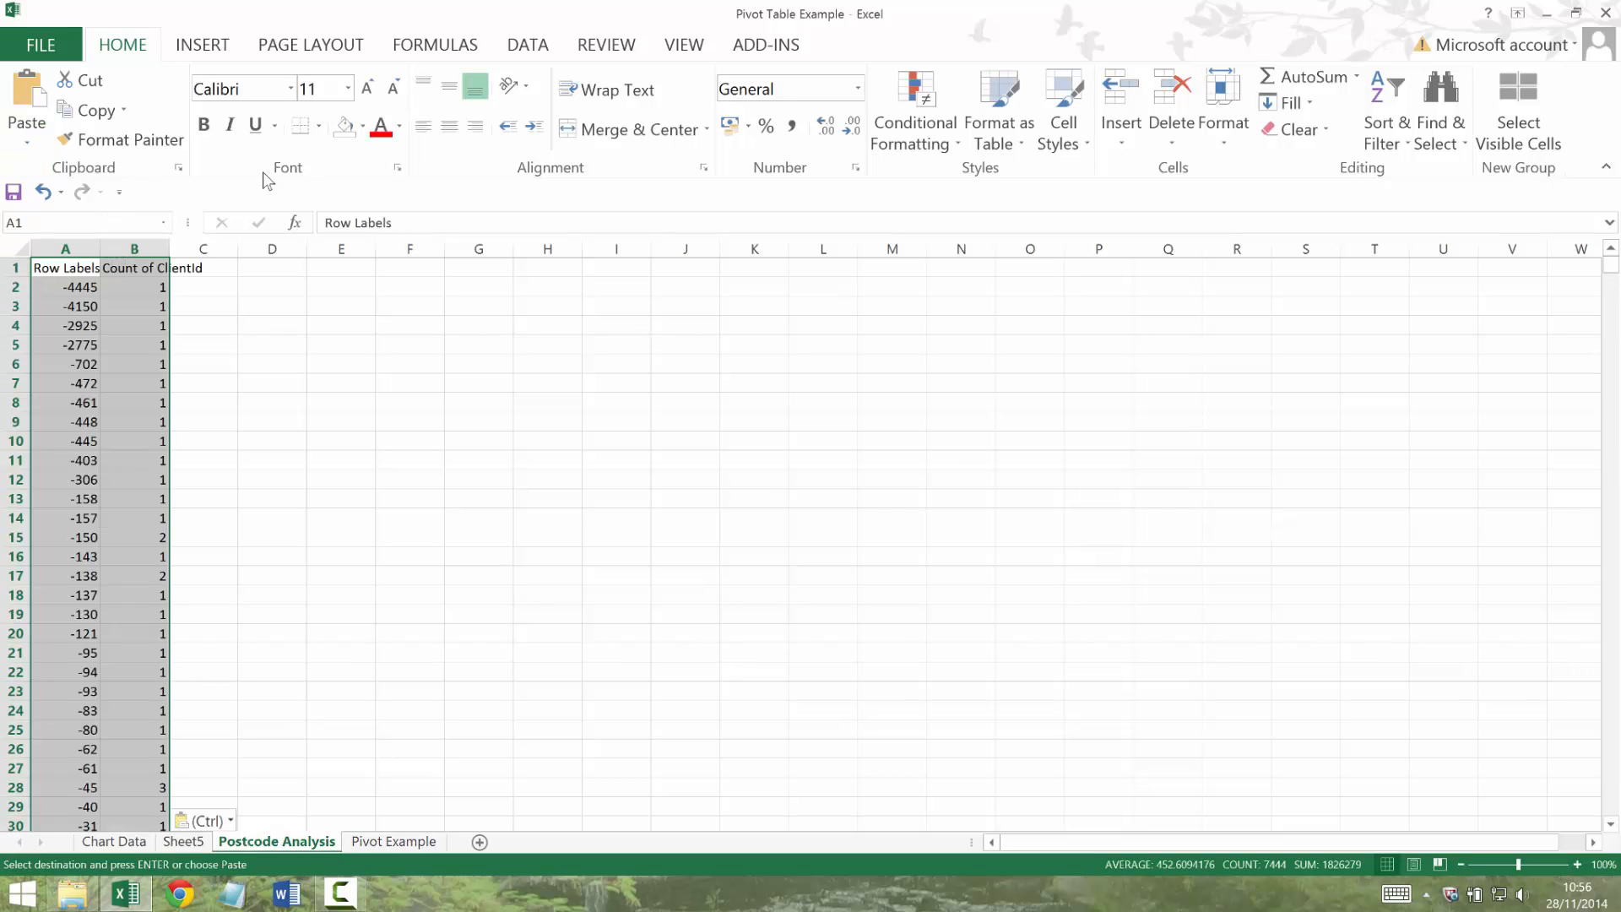
Sort the pasted postcode data by Count of ClientId from Largest to Smallest.
click(530, 45)
click(588, 117)
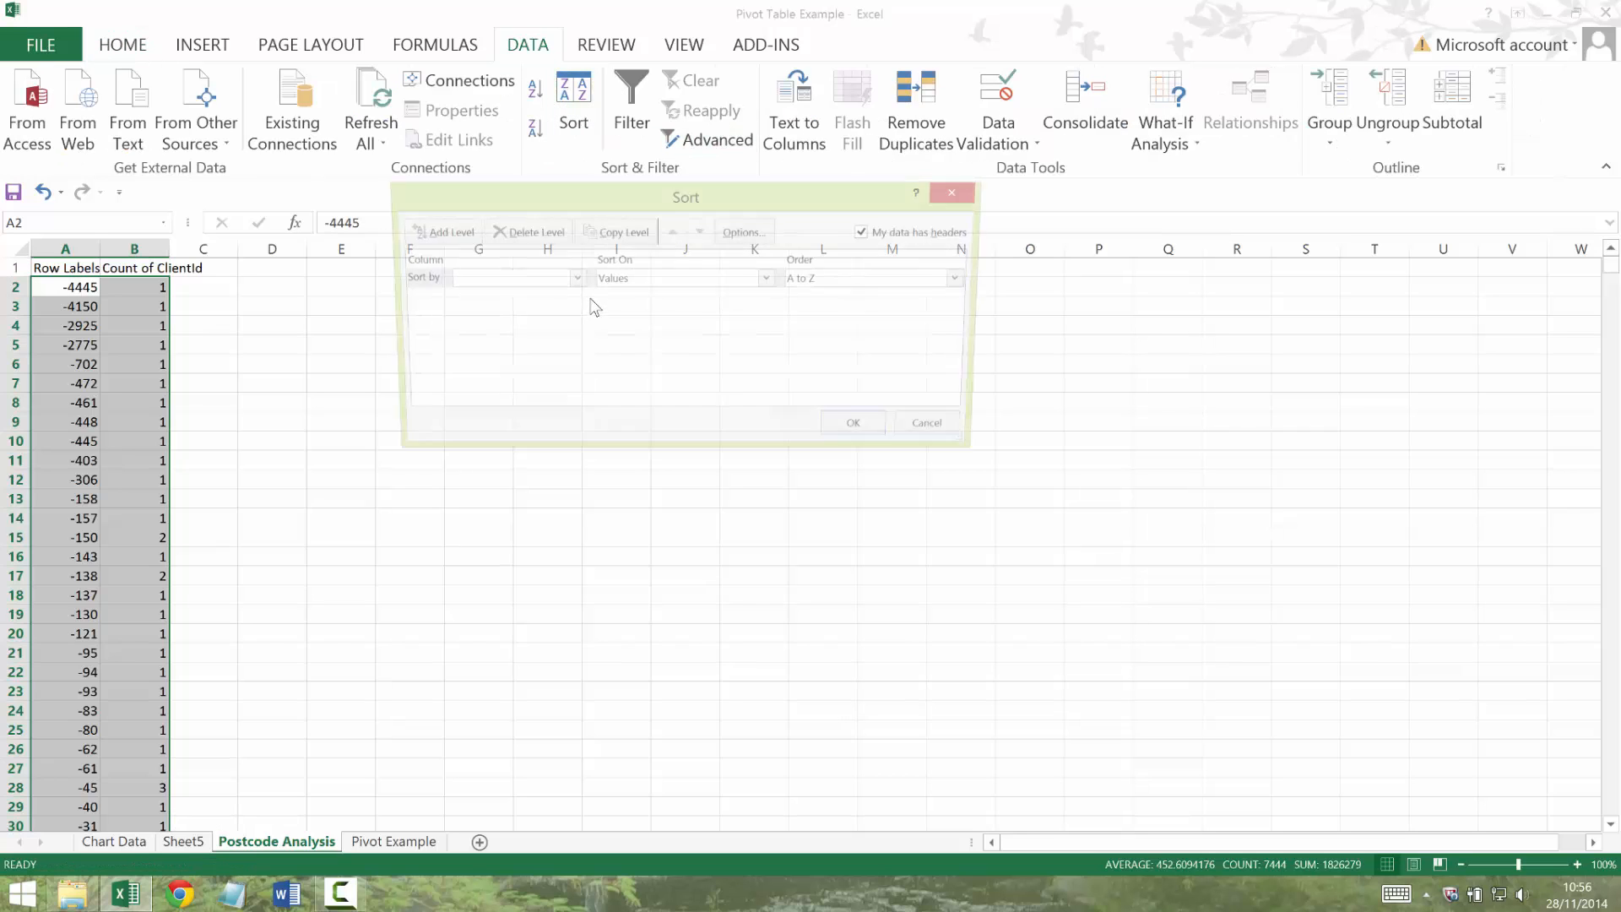
click(572, 278)
click(533, 312)
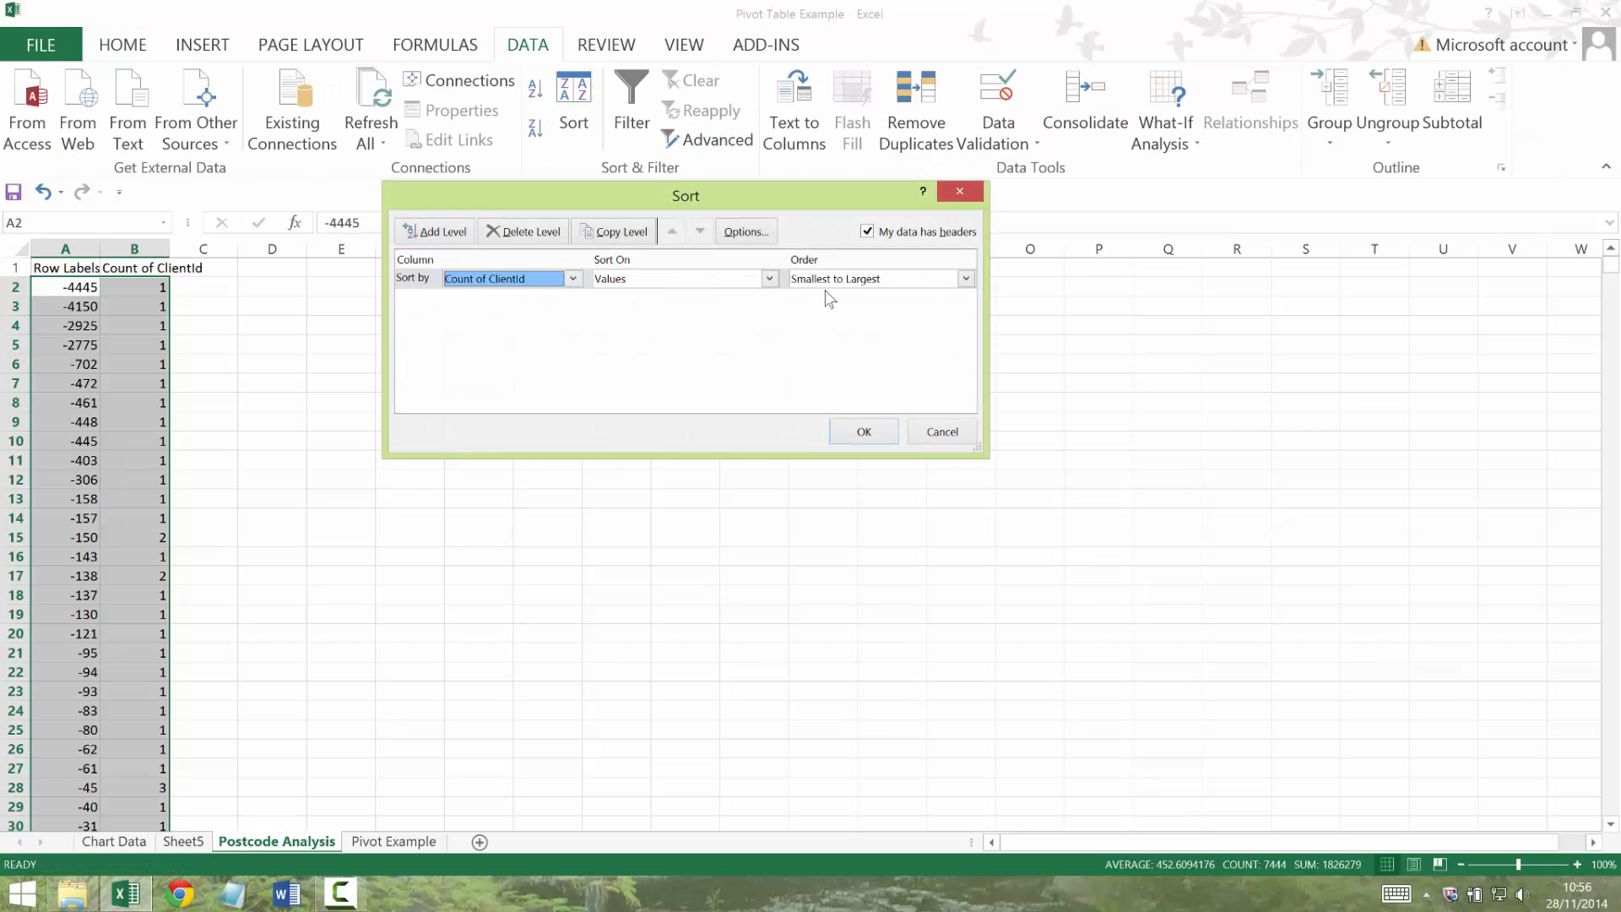
click(827, 279)
click(823, 311)
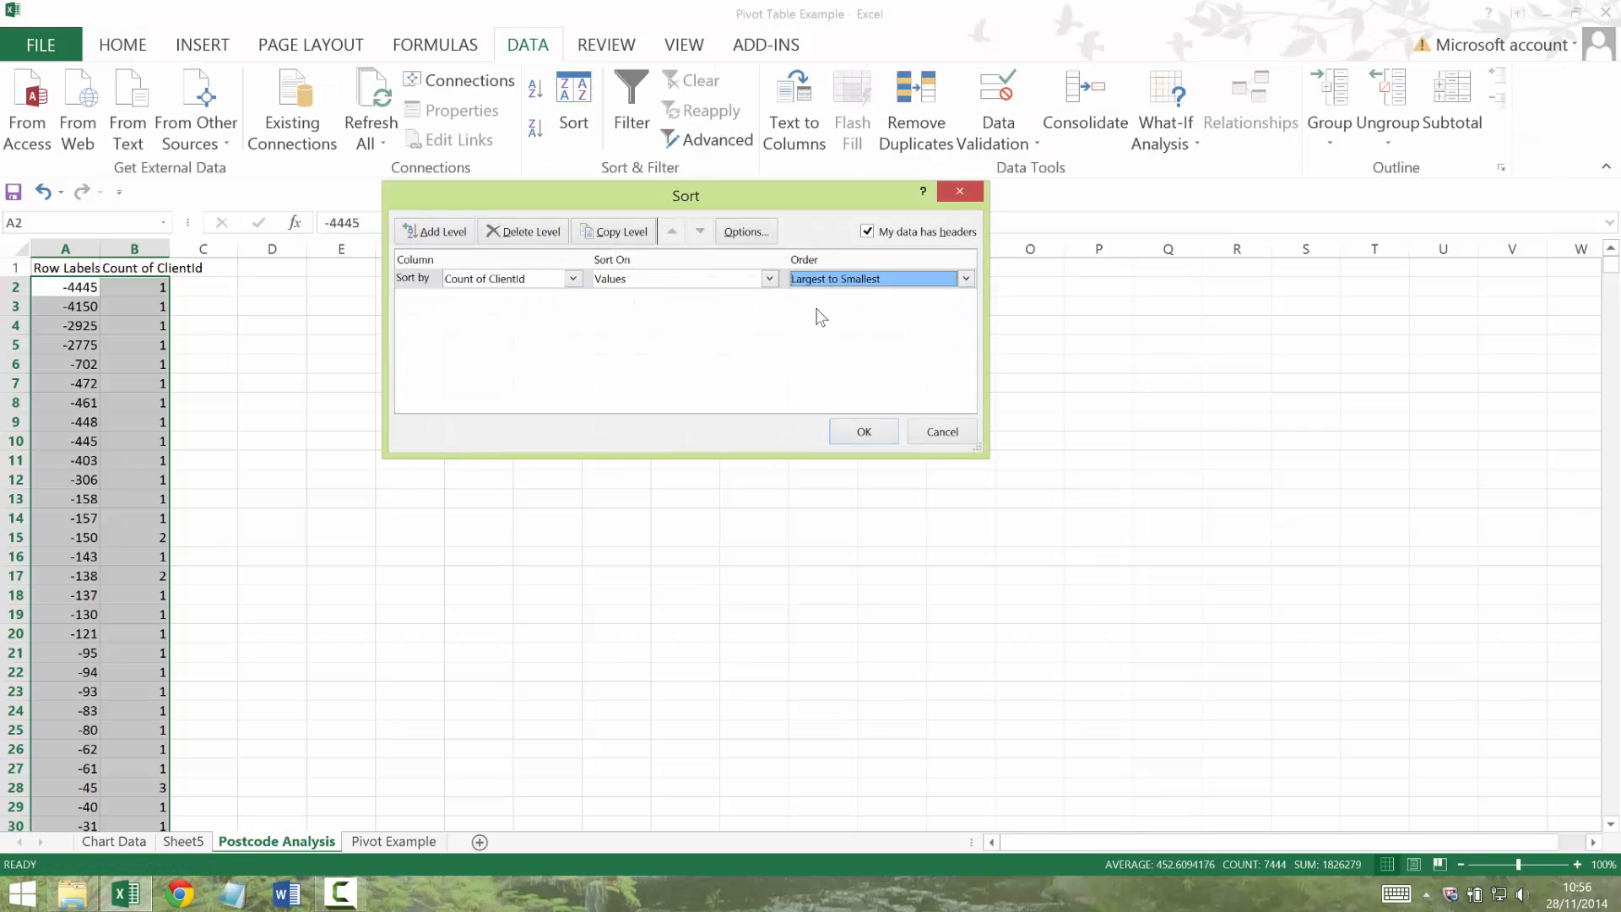
click(864, 429)
Delete the Grand Total row from the postcode list and widen columns A and B.
click(114, 286)
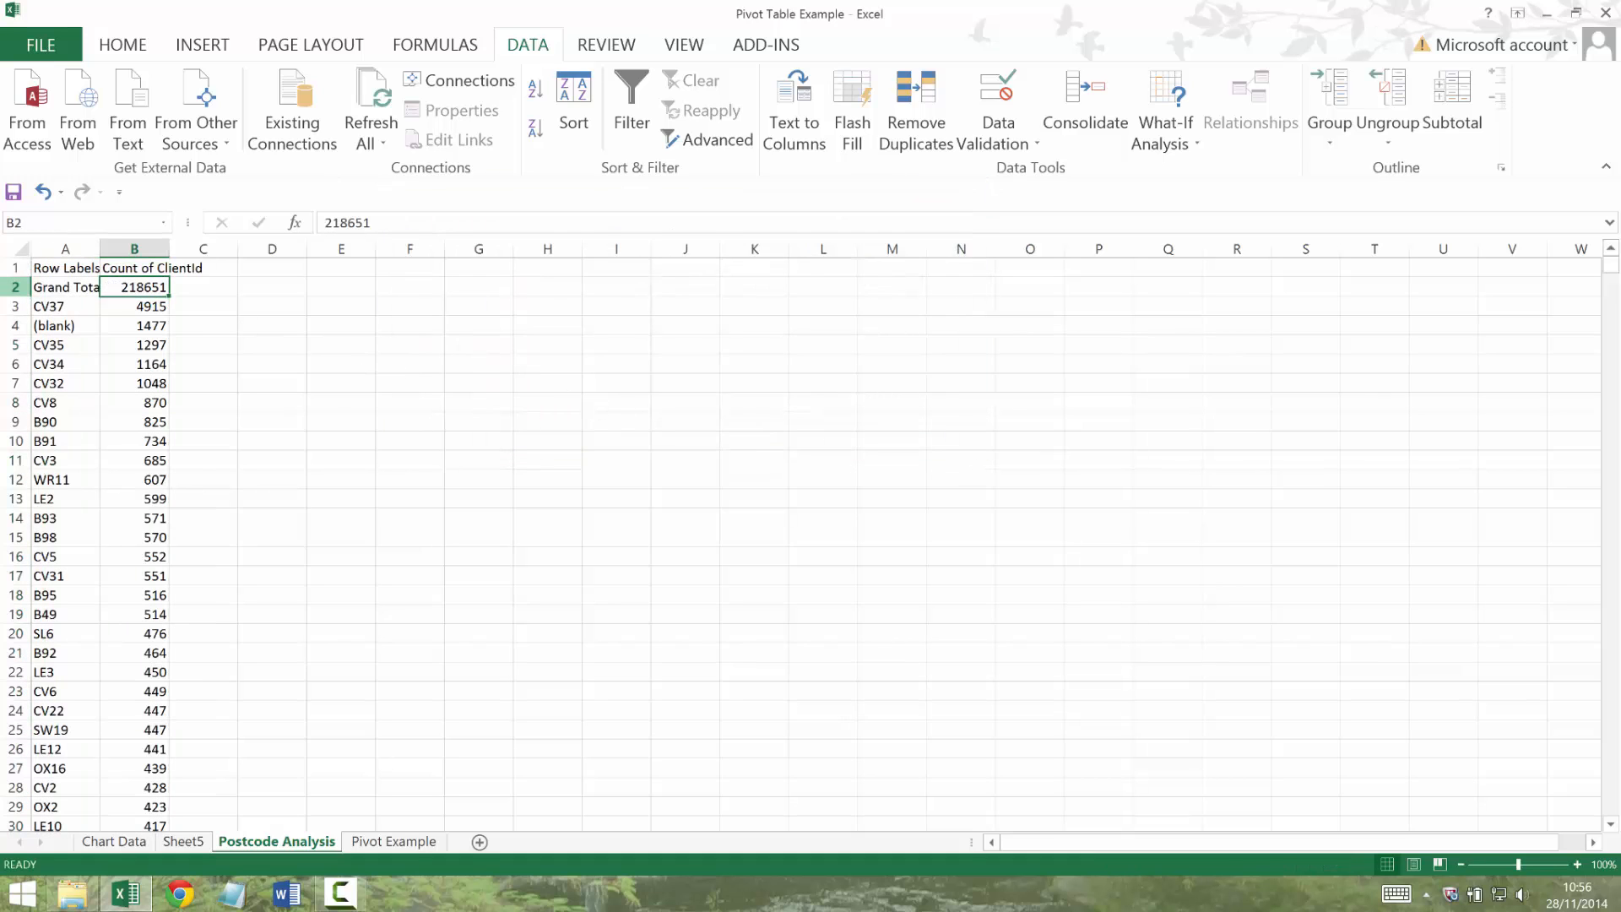
click(7, 288)
right_click(8, 288)
click(56, 447)
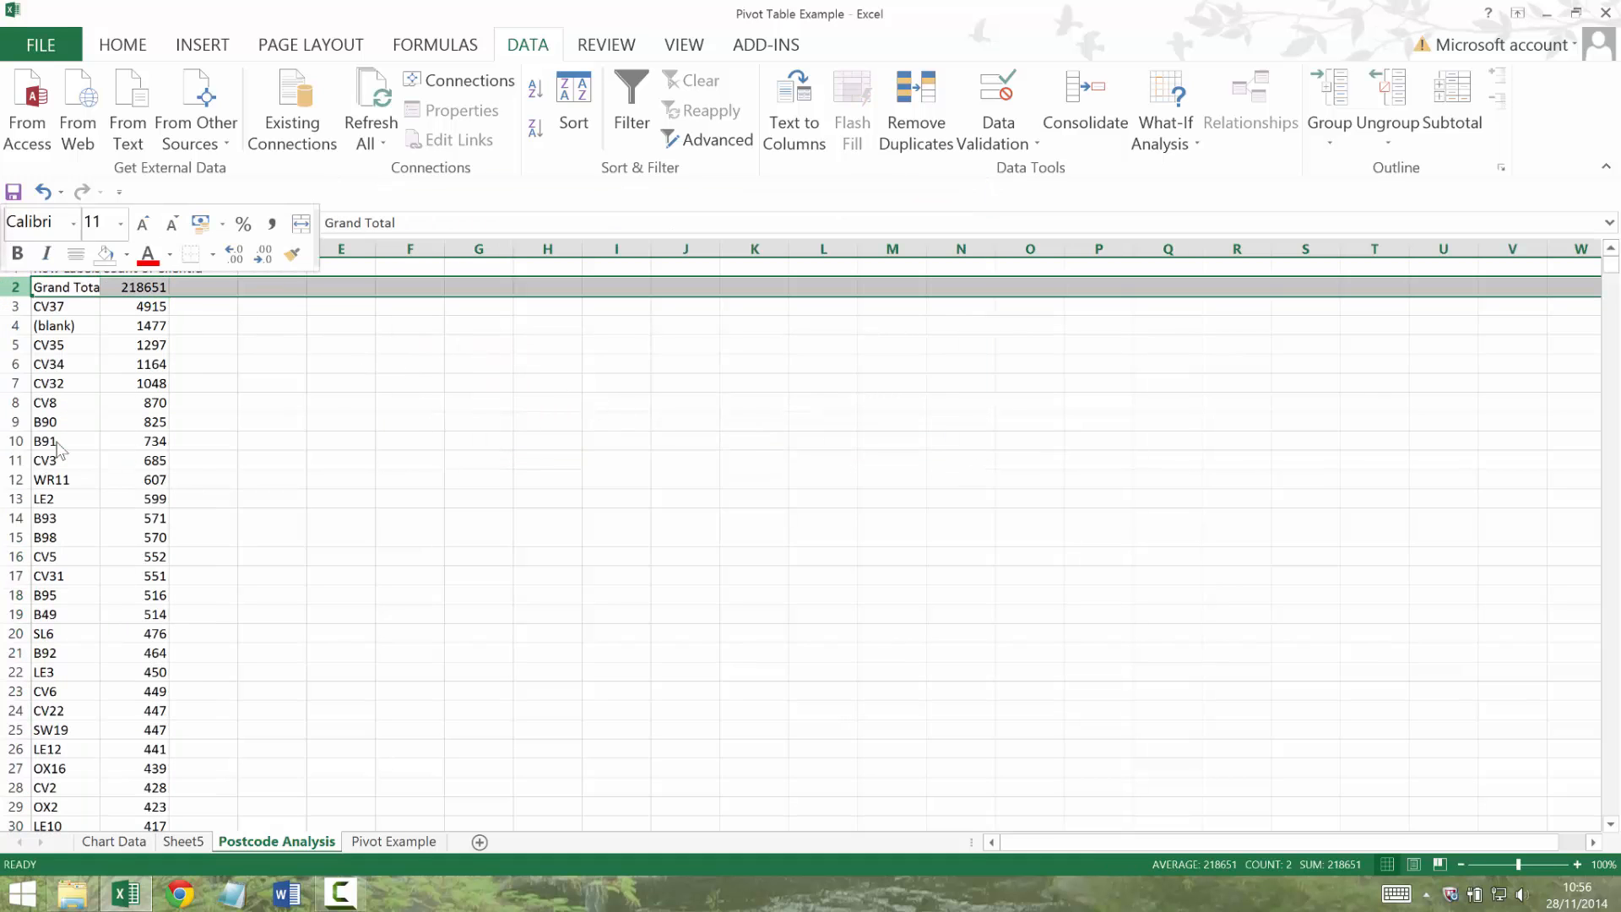
double_click(101, 248)
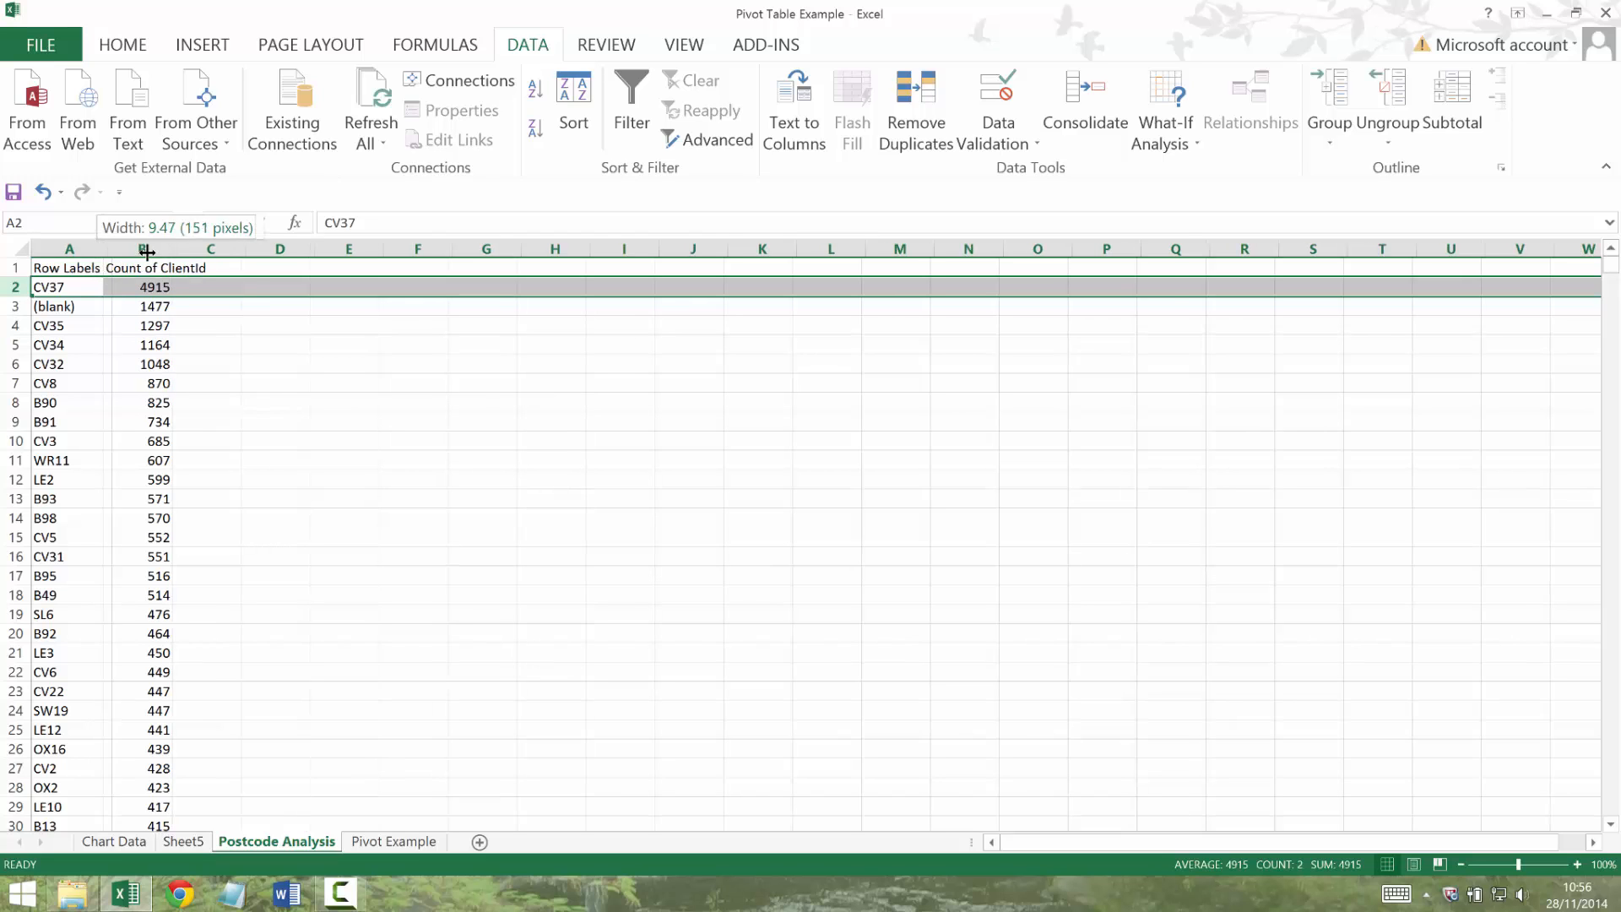
drag(223, 248, 283, 248)
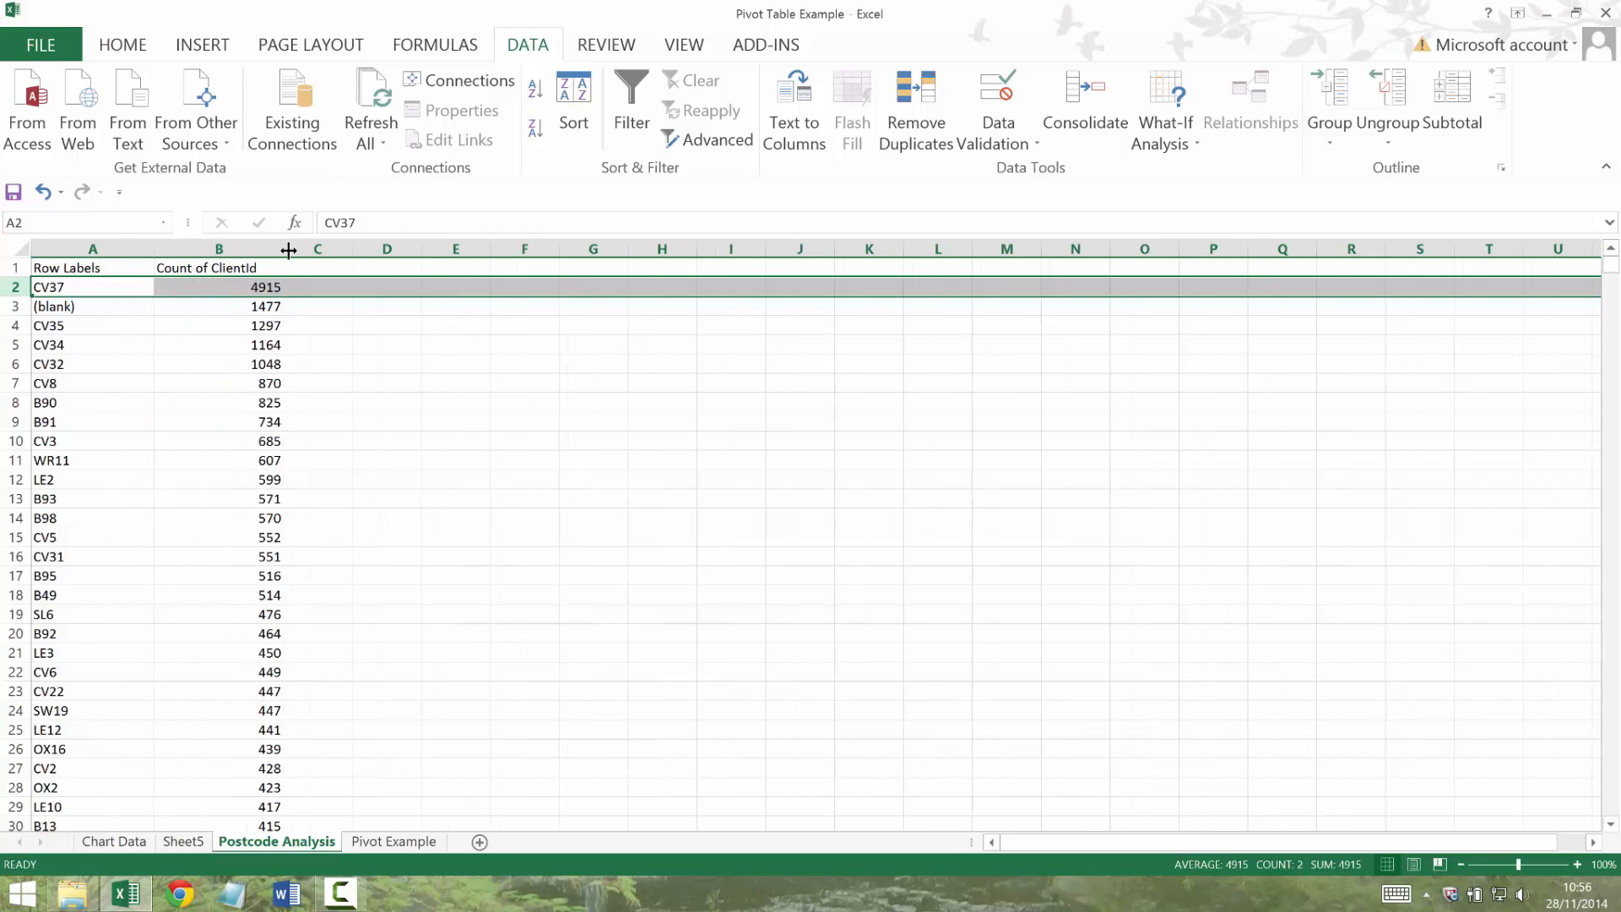
click(64, 289)
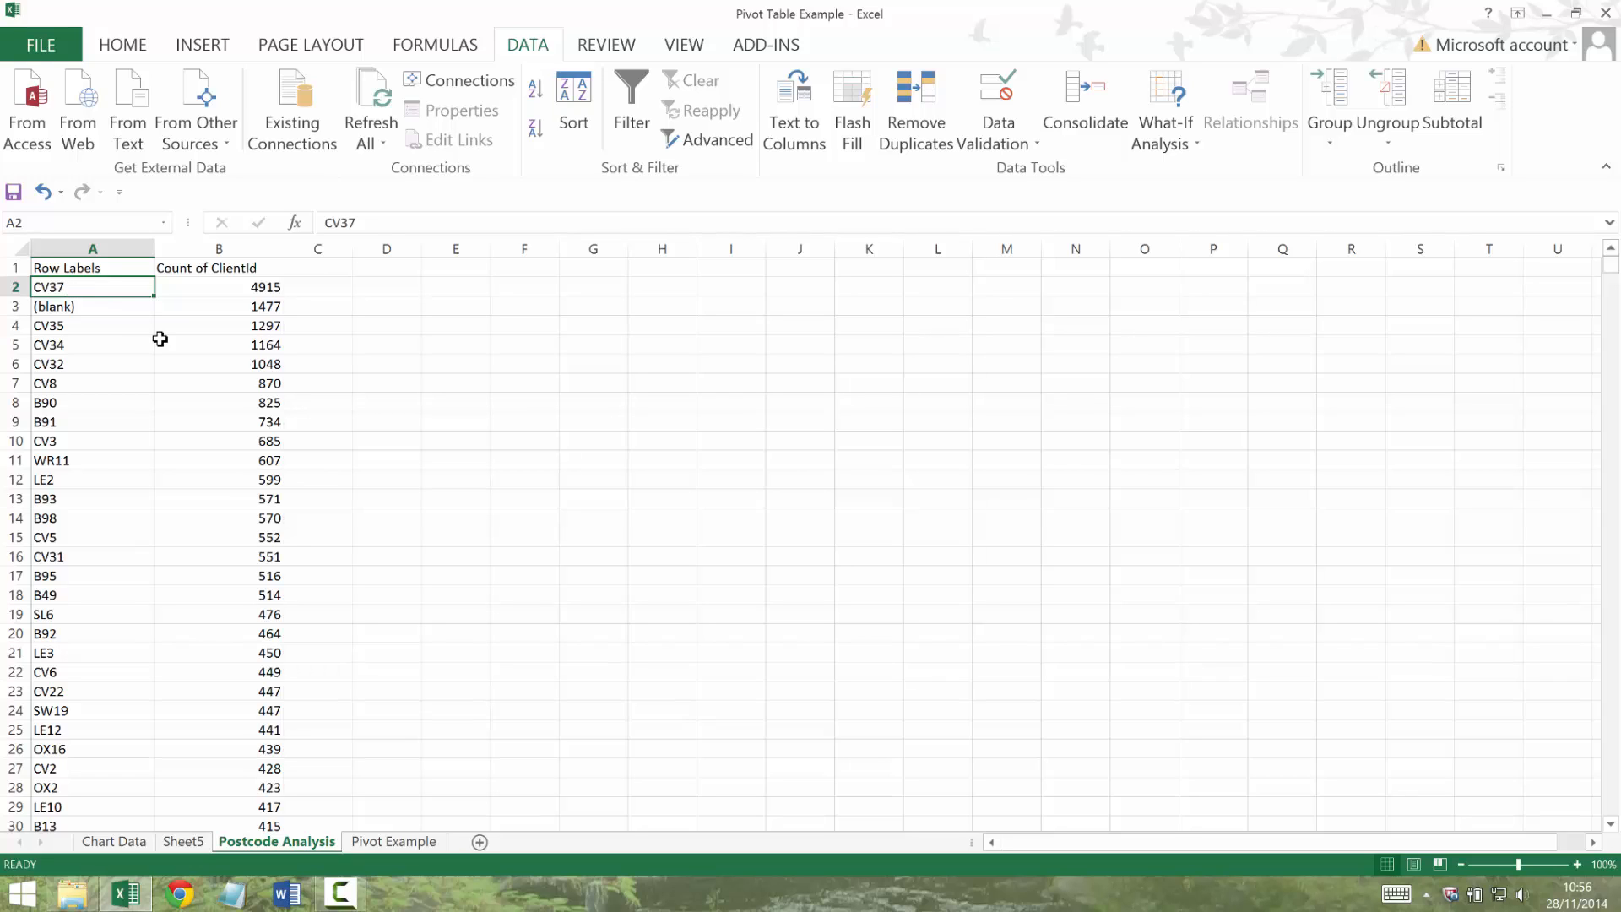
click(241, 313)
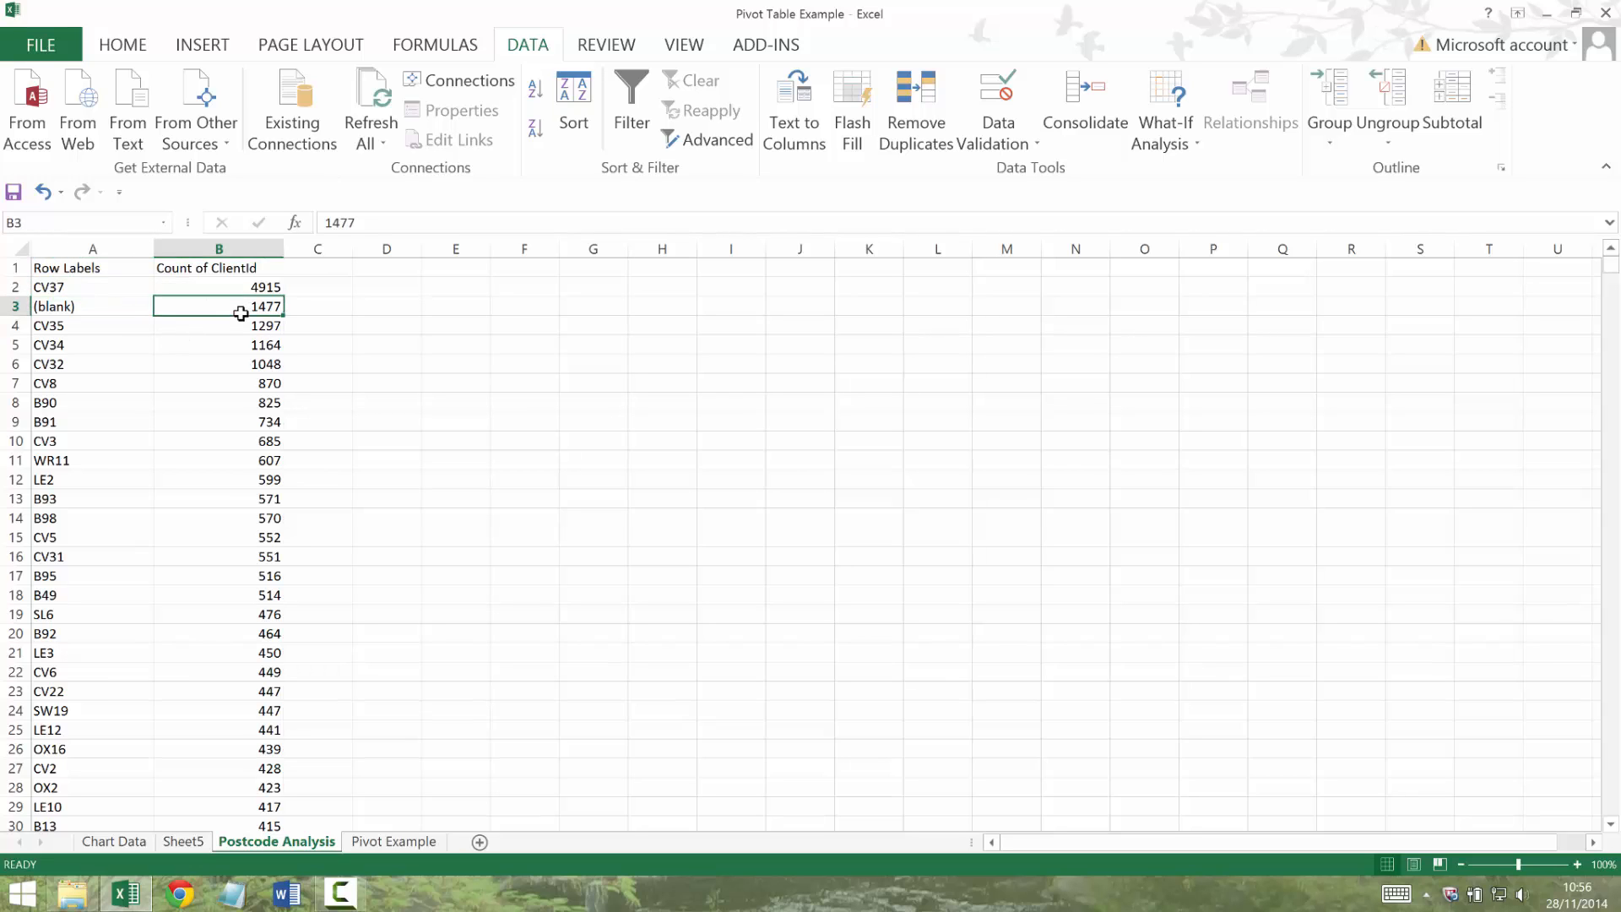
click(234, 326)
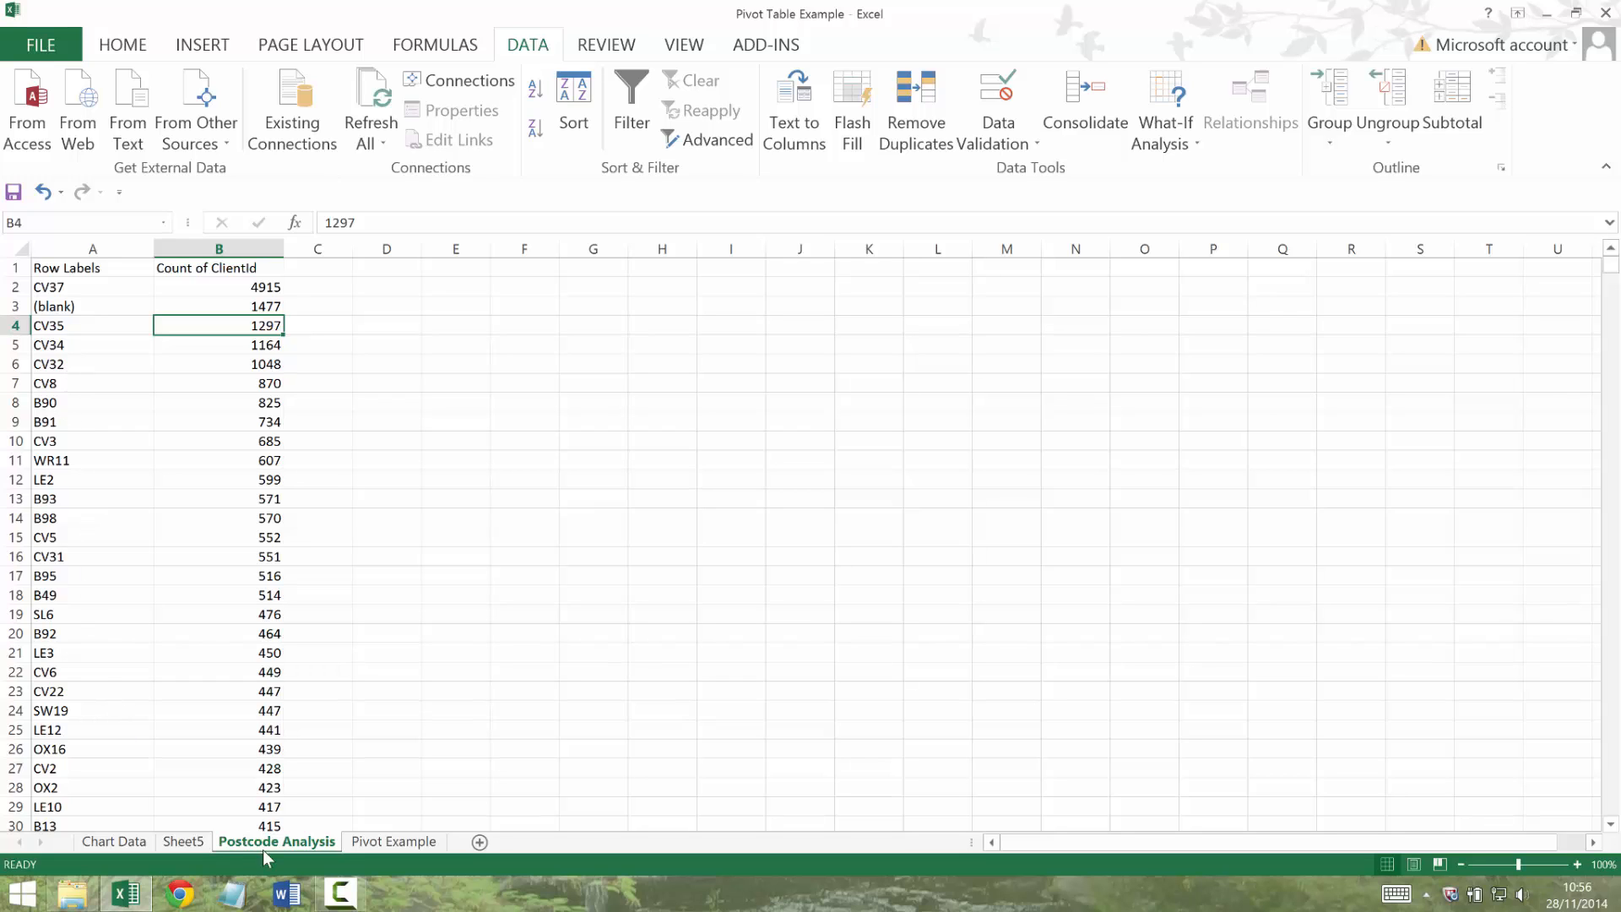
Rename Sheet5 as "Pivot Table".
click(183, 842)
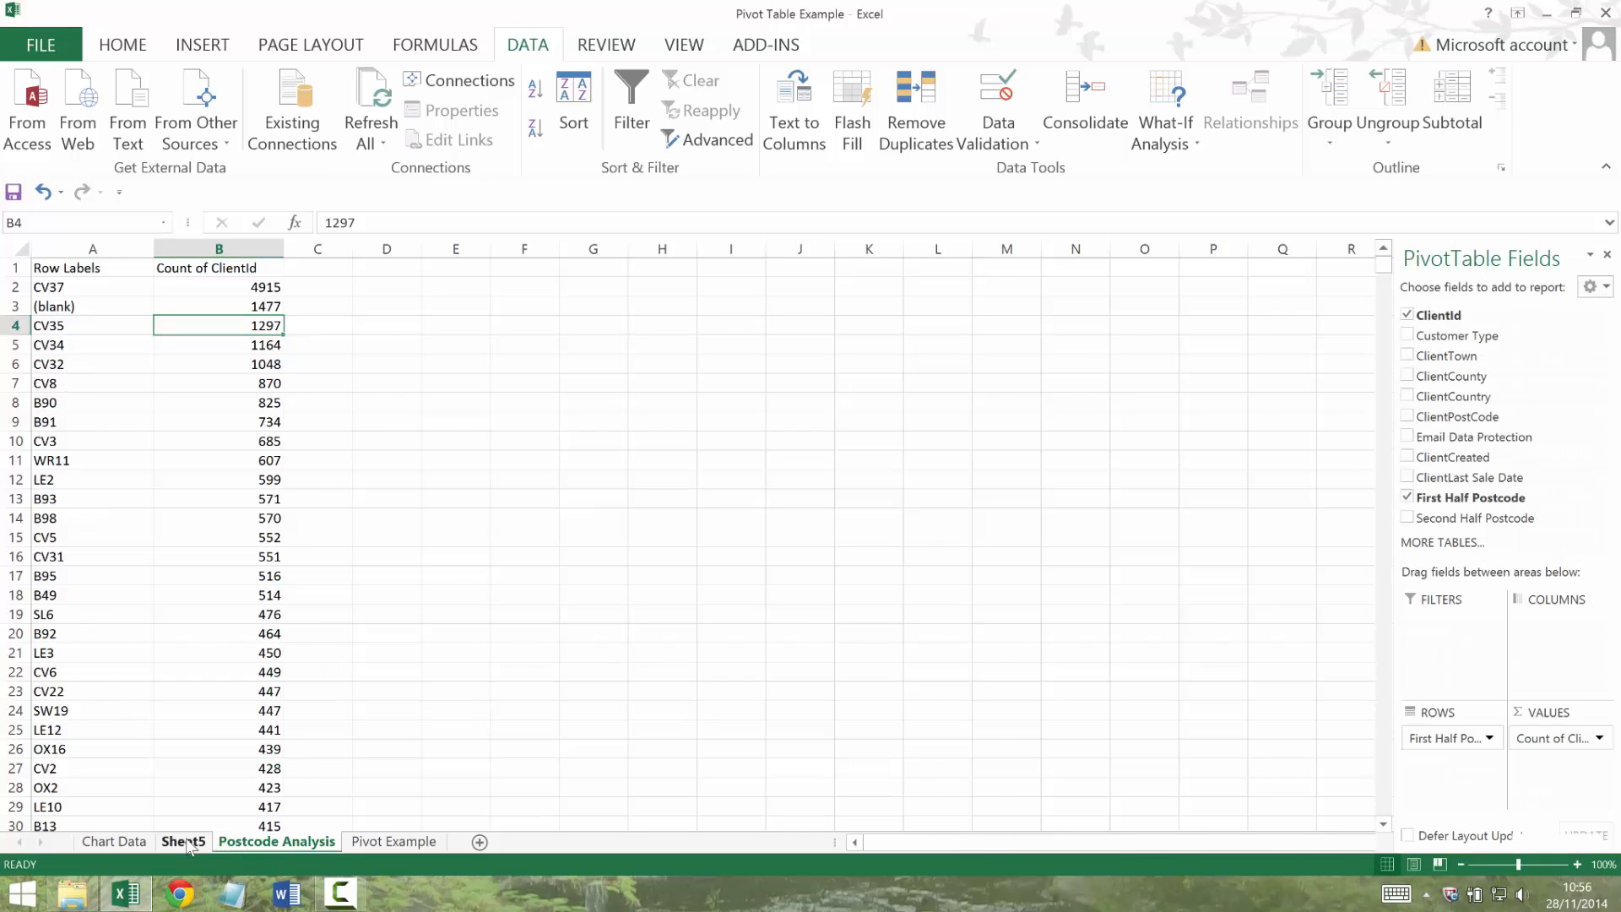
text(Piv)
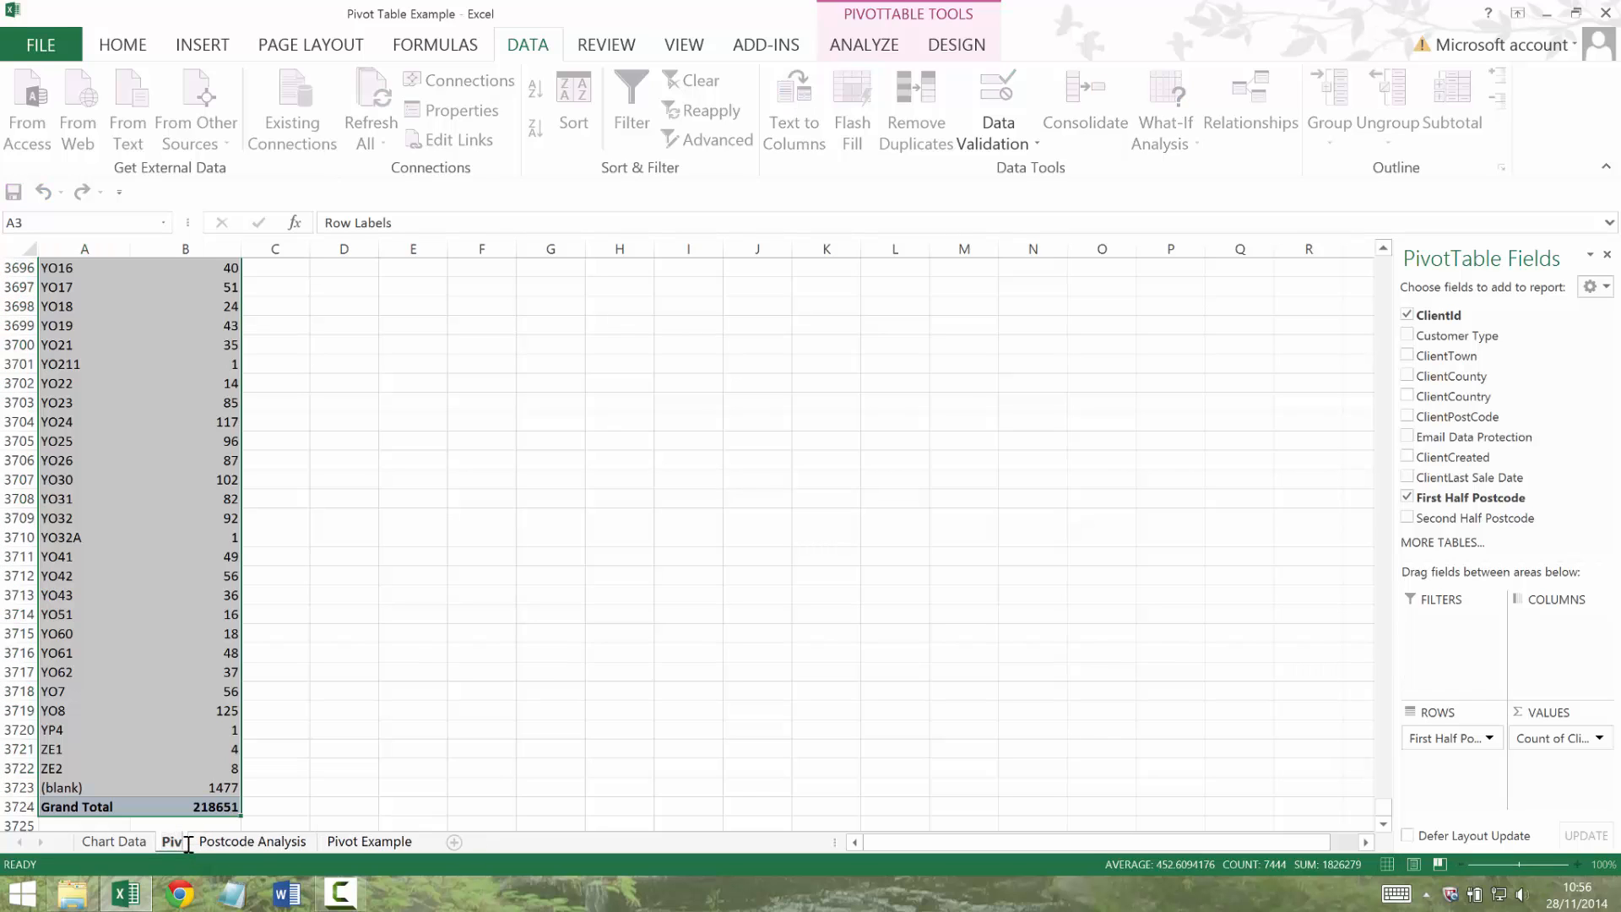
text(ot Table)
key(Return)
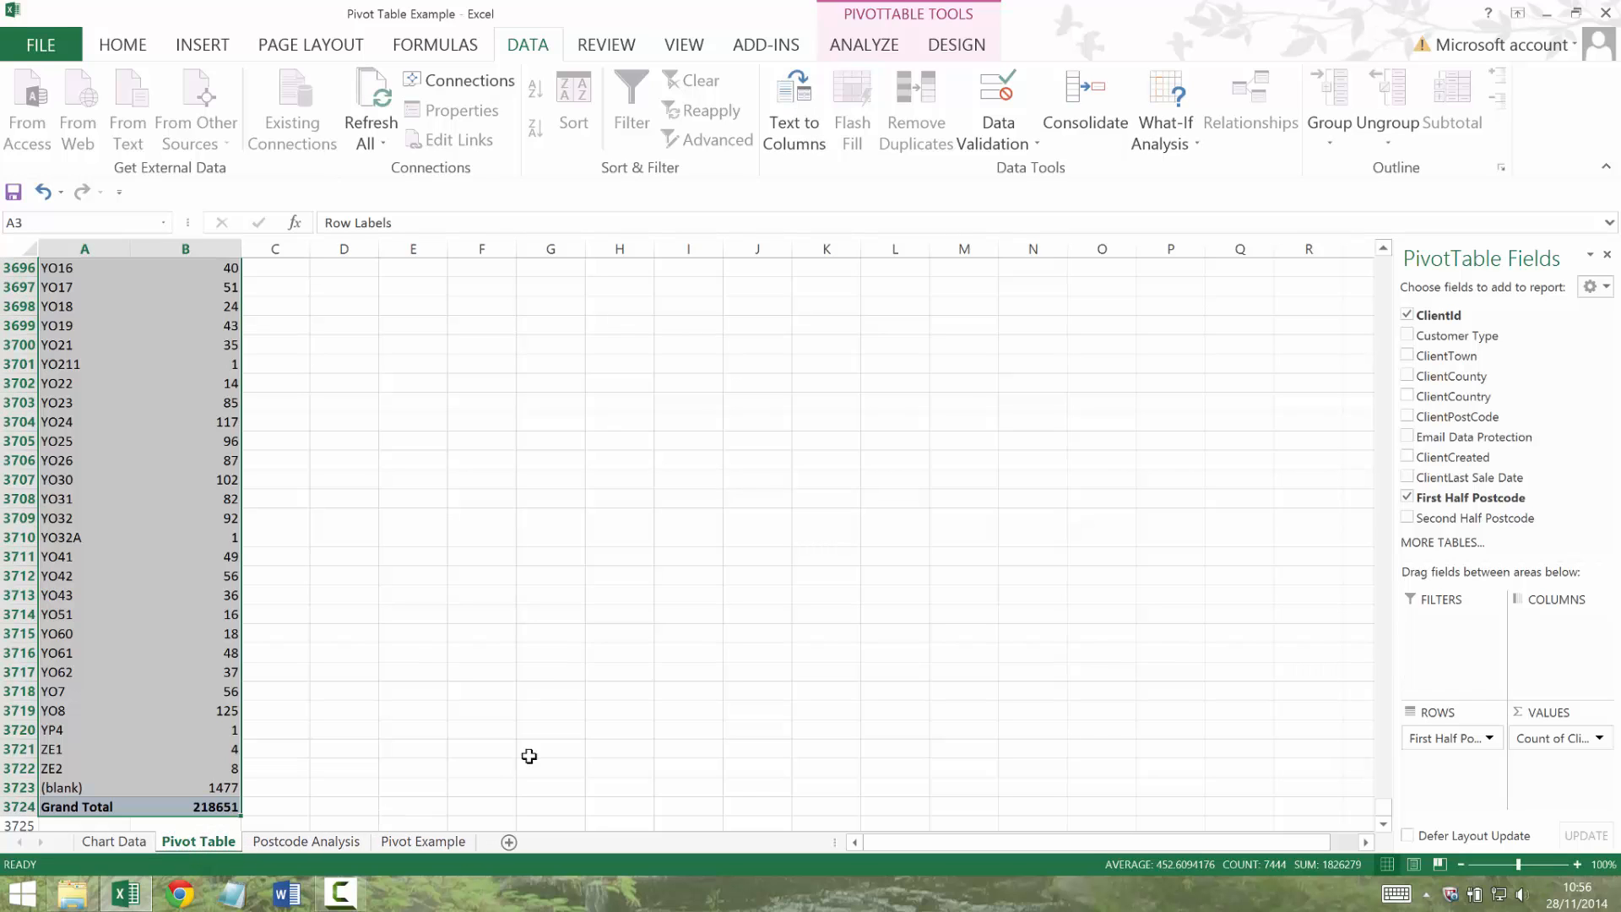
Replace First Half Postcode with Customer Type in the PivotTable's rows and add Email Data Protection as columns.
key(ctrl+Home)
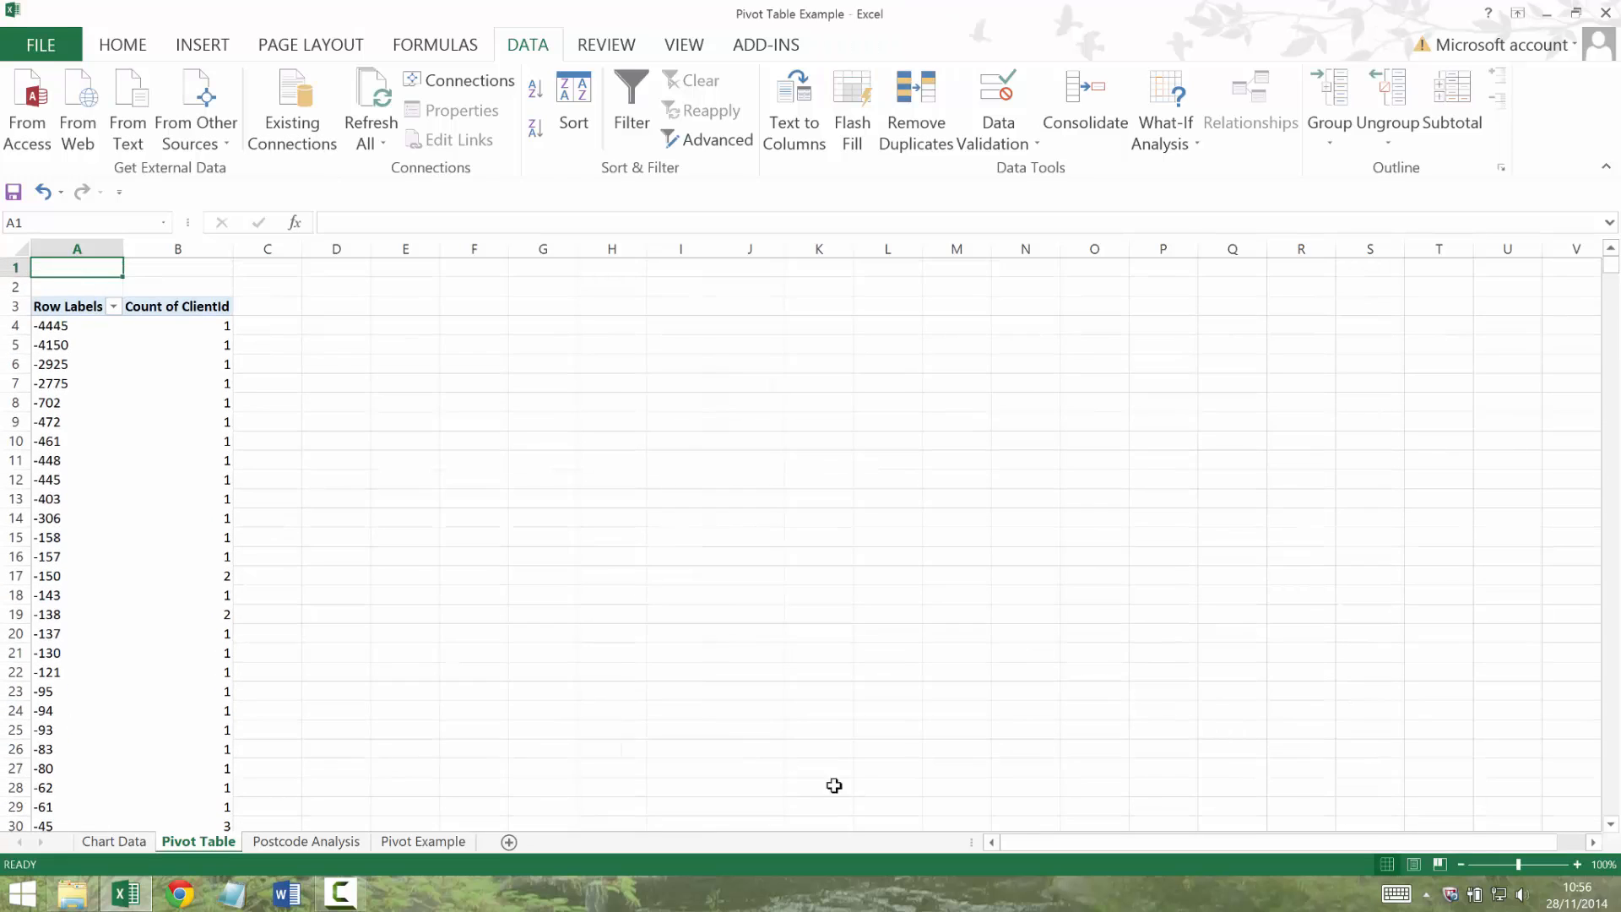
click(133, 651)
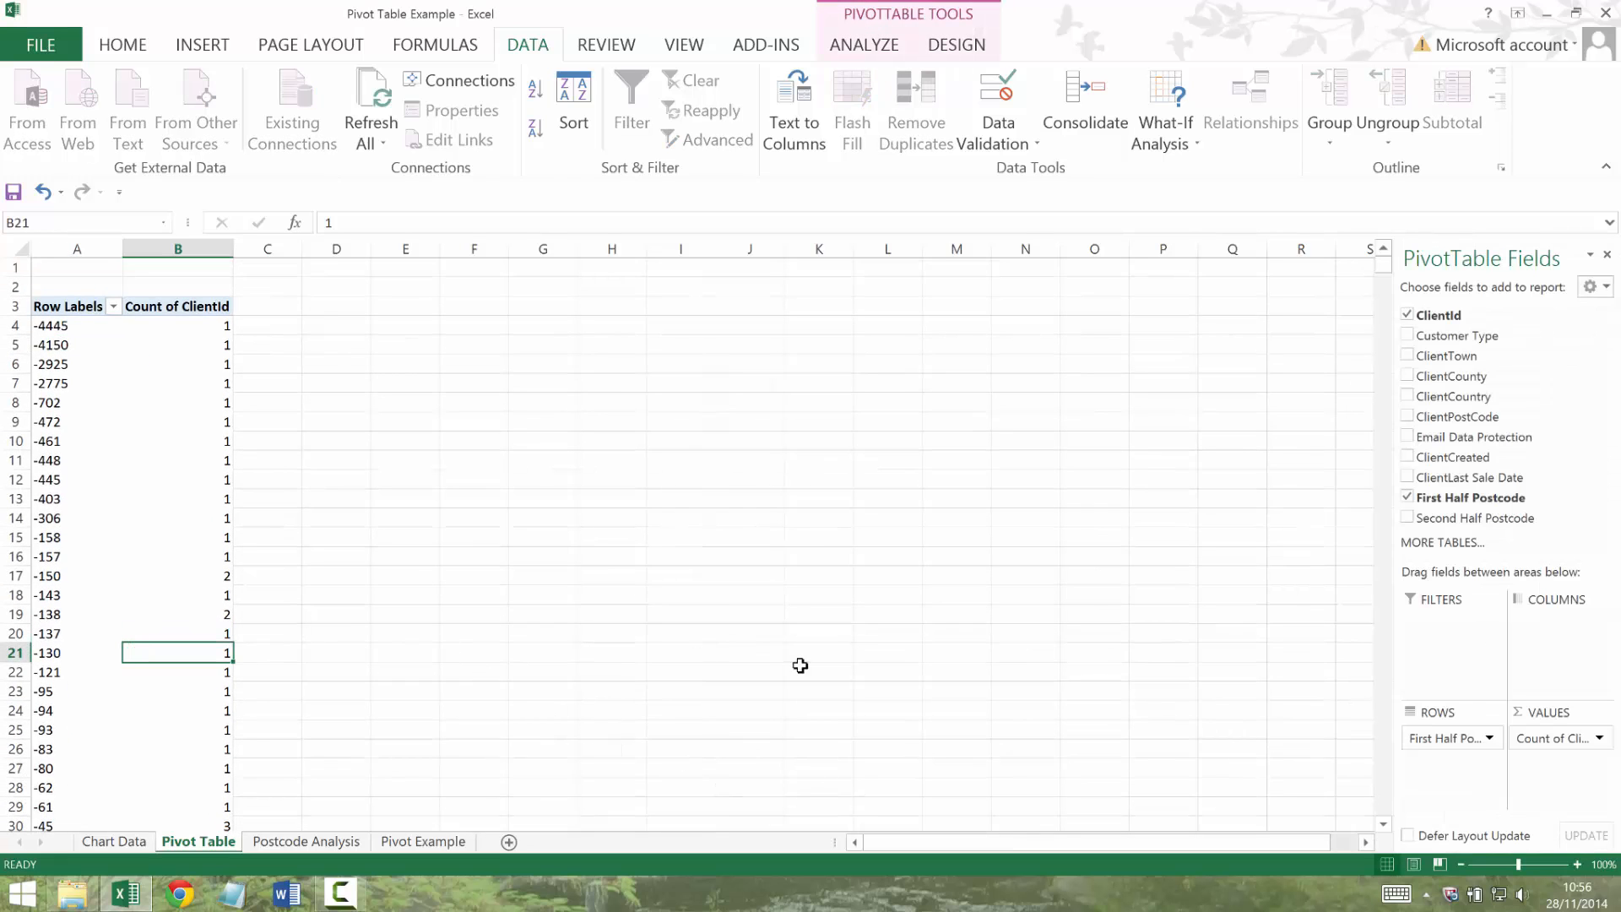
drag(1465, 741, 1175, 604)
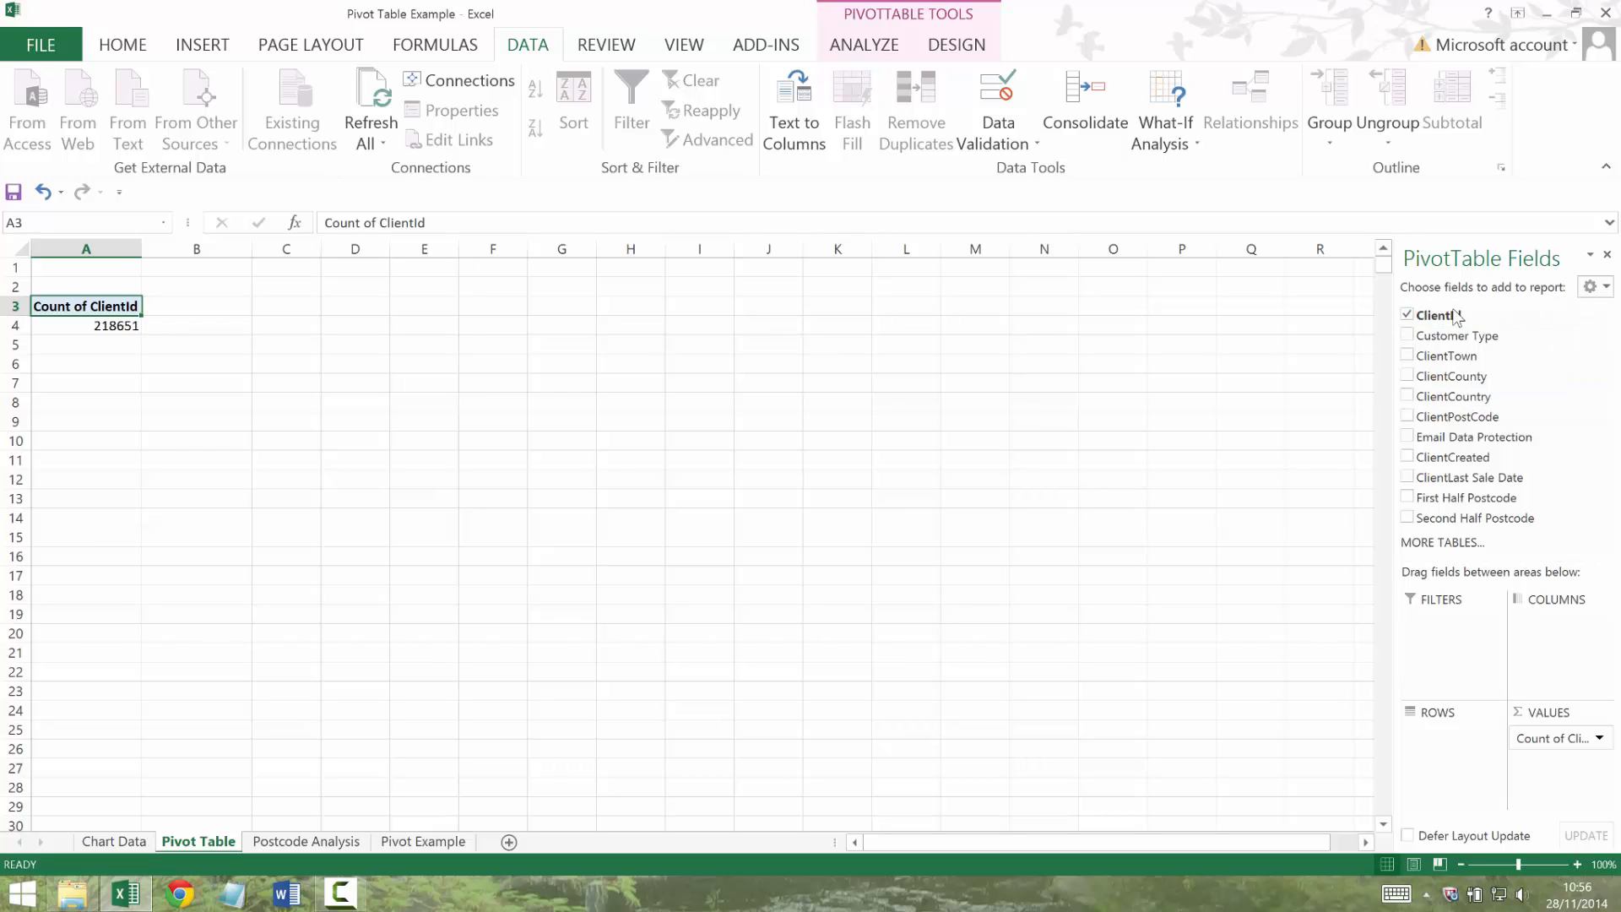
drag(1457, 335, 1450, 771)
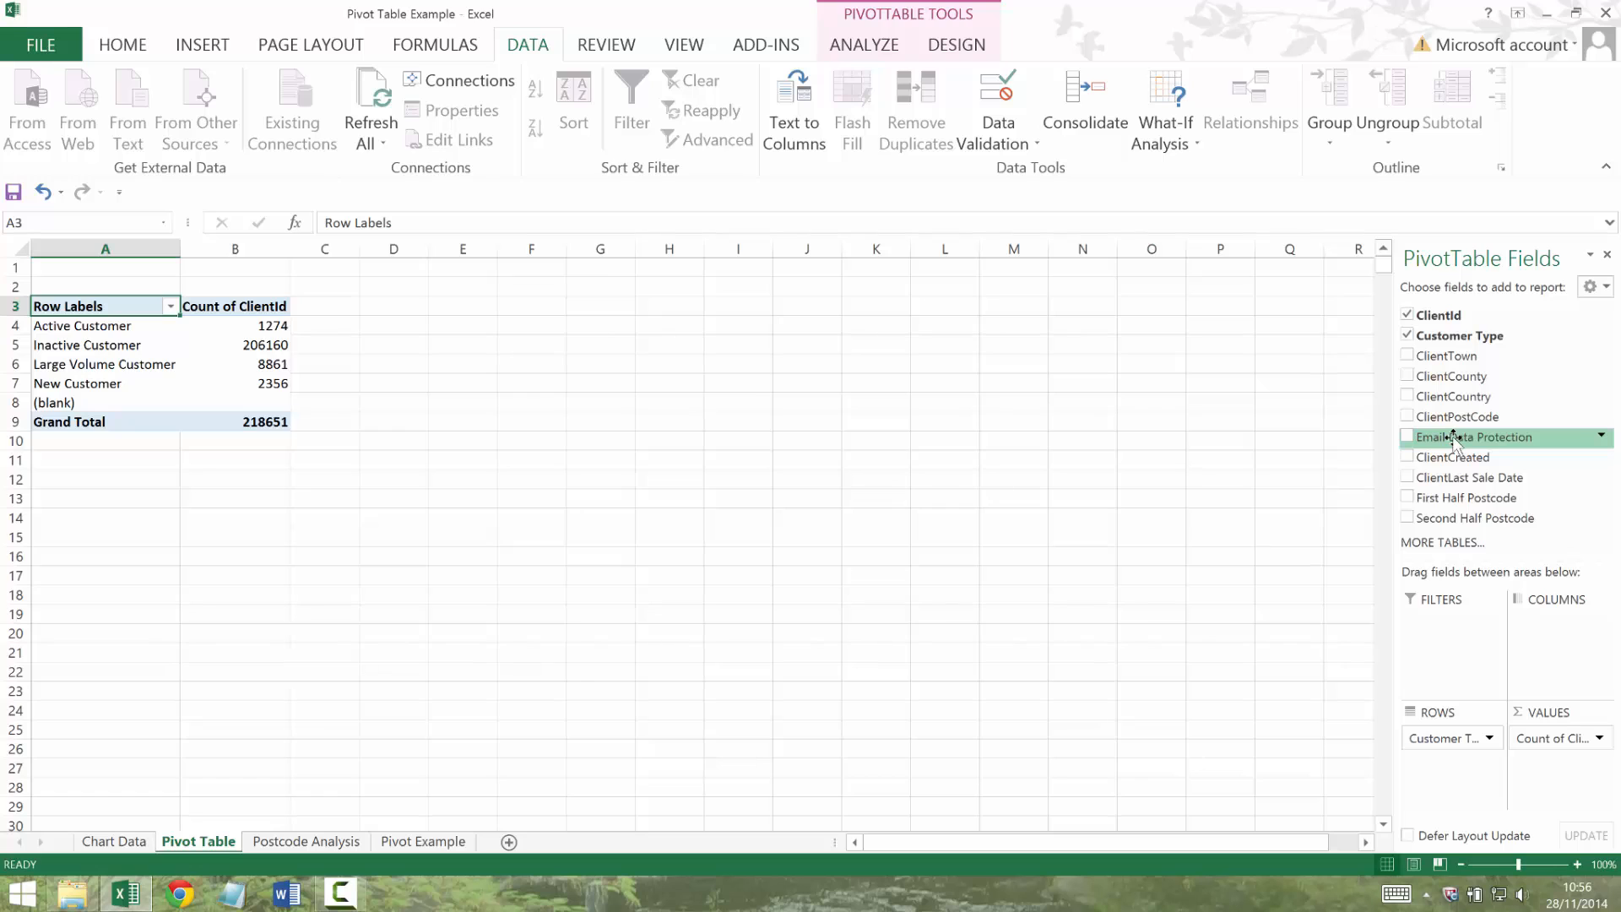
mouse_move(1453, 440)
mouse_down()
mouse_move(1458, 564)
mouse_move(1461, 435)
mouse_up()
drag(1462, 439, 1556, 661)
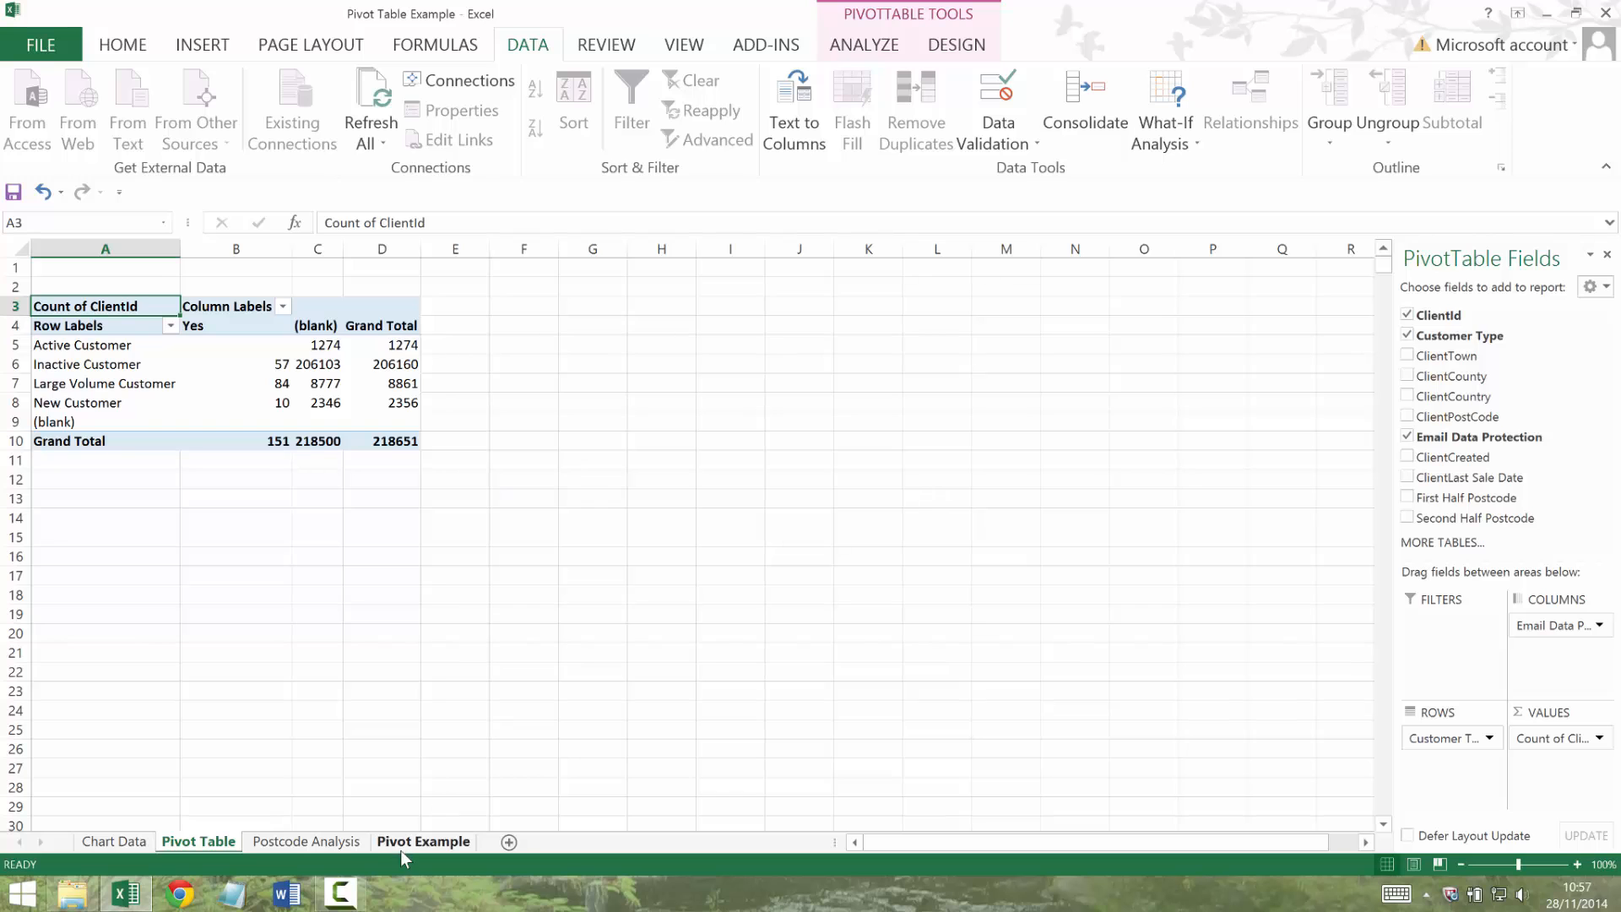
Look through the Postcode Analysis, Chart Data and Pivot Example sheets, including the date columns of the client data.
click(302, 842)
click(198, 842)
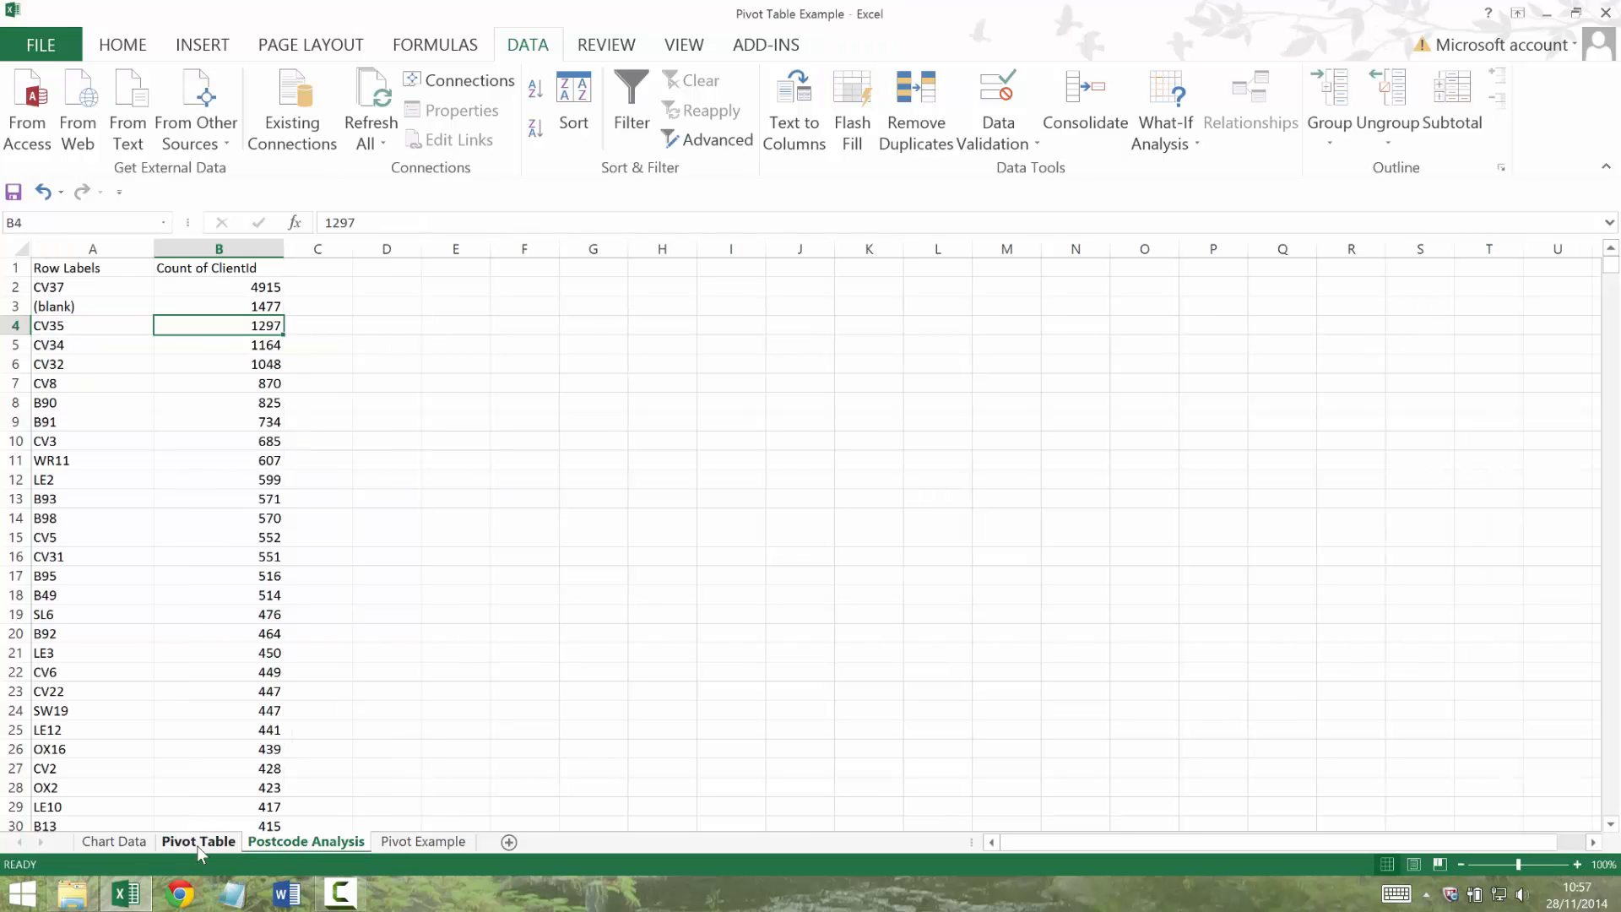
click(114, 841)
click(422, 842)
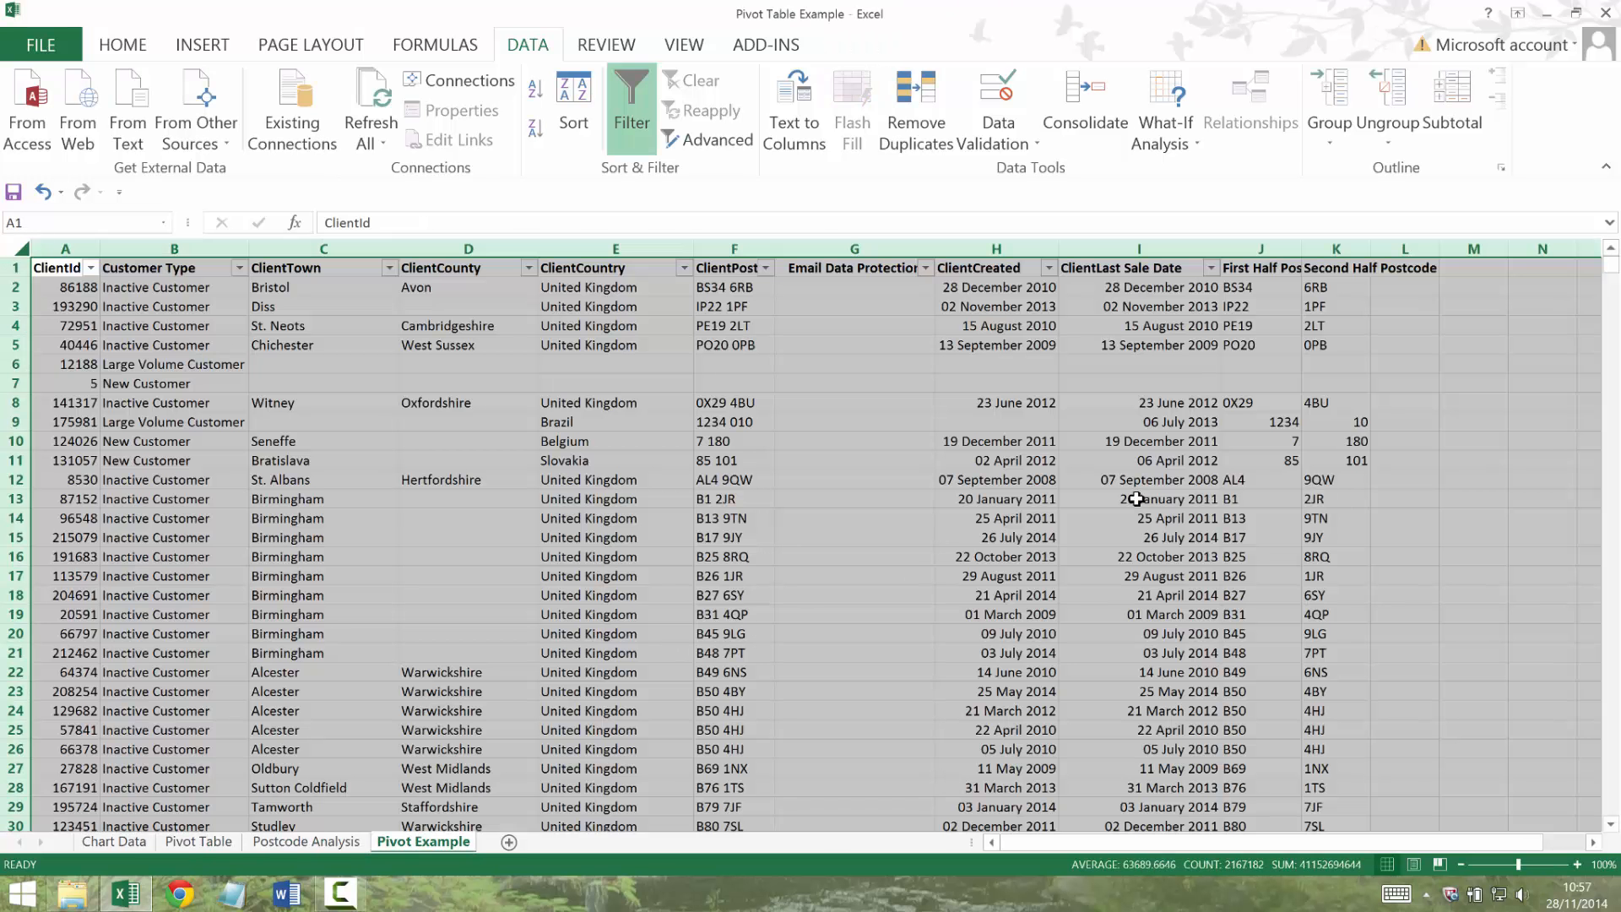
click(1057, 306)
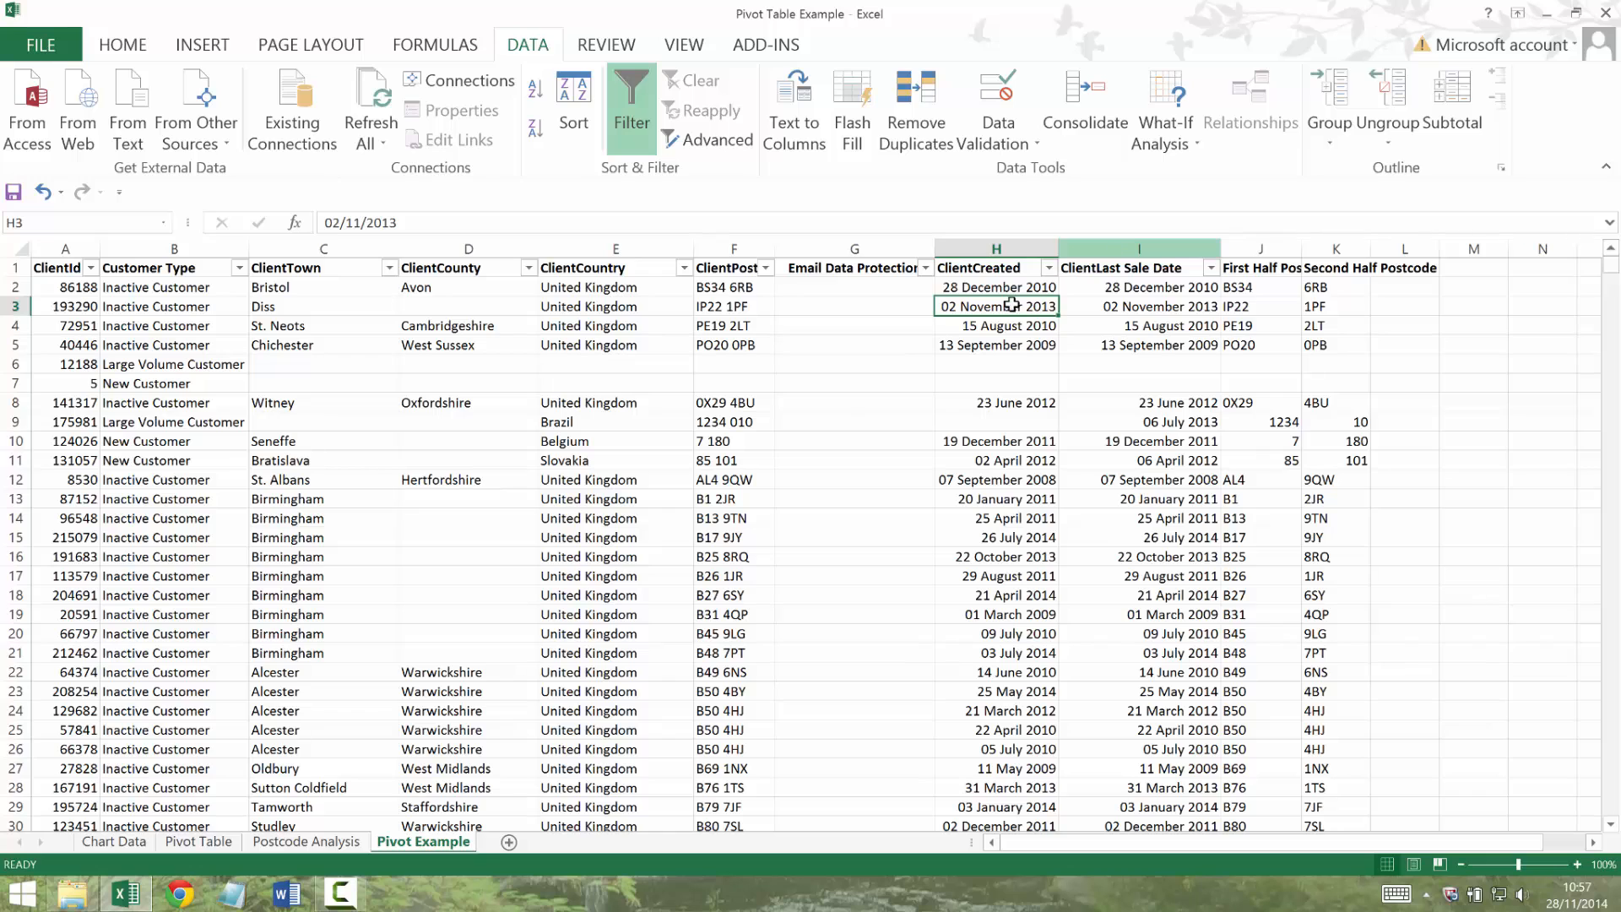
On the Pivot Table sheet, remove Email Data Protection and Customer Type and set ClientLast Sale Date as the rows.
click(199, 841)
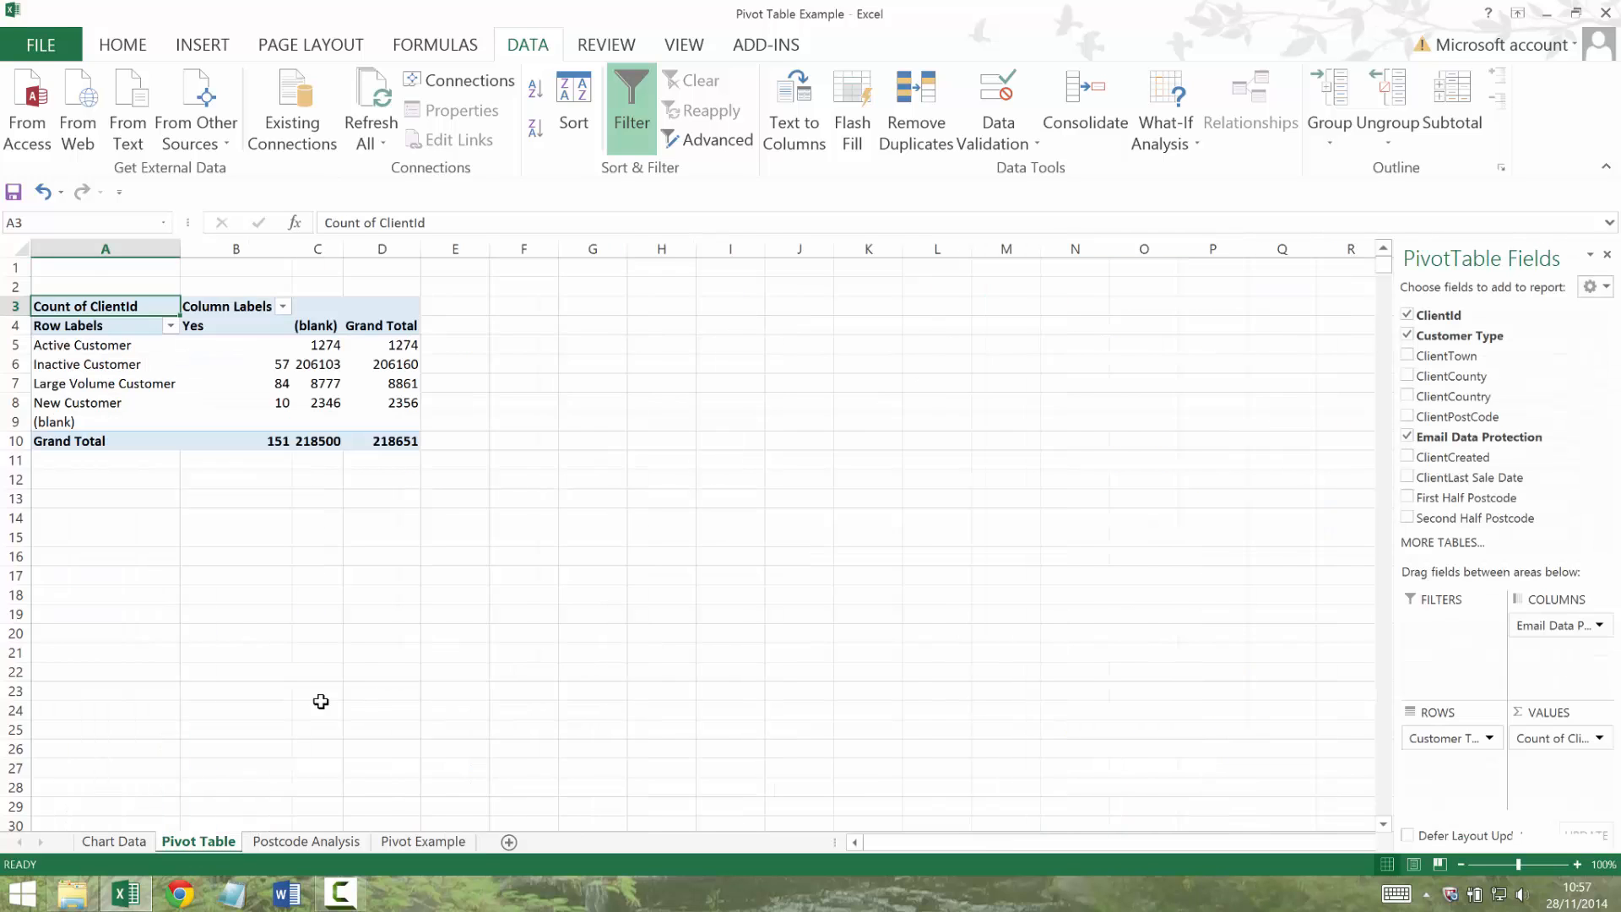
click(1407, 438)
drag(1445, 738, 1228, 635)
drag(1472, 477, 1471, 790)
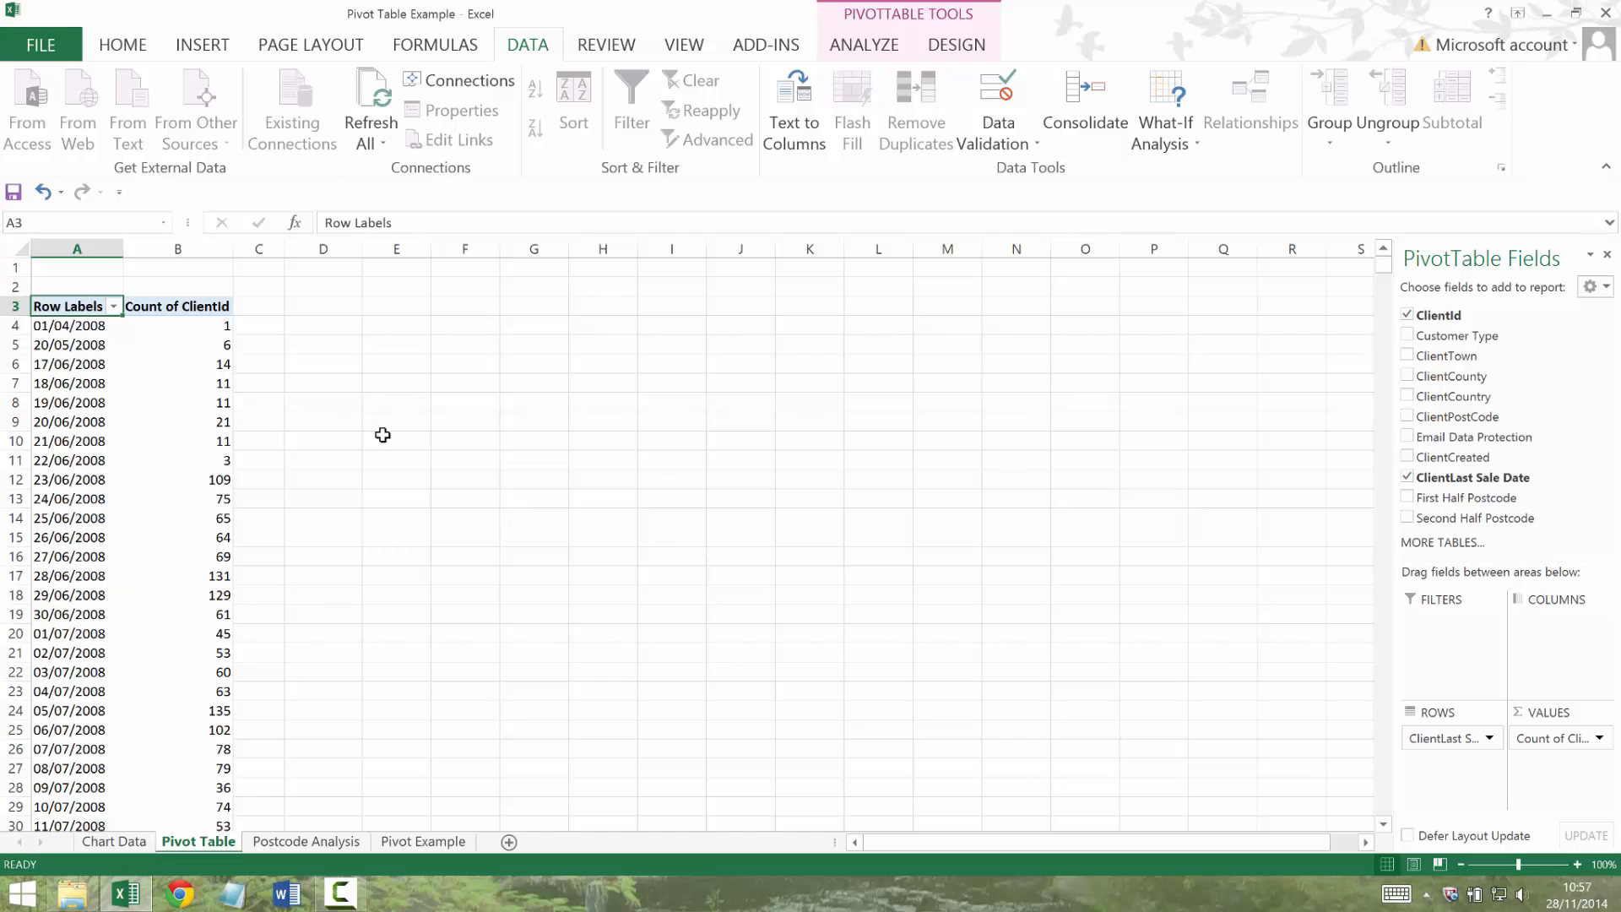
Try a Next Year date filter on the ClientLast Sale Date rows and clear it again.
click(113, 306)
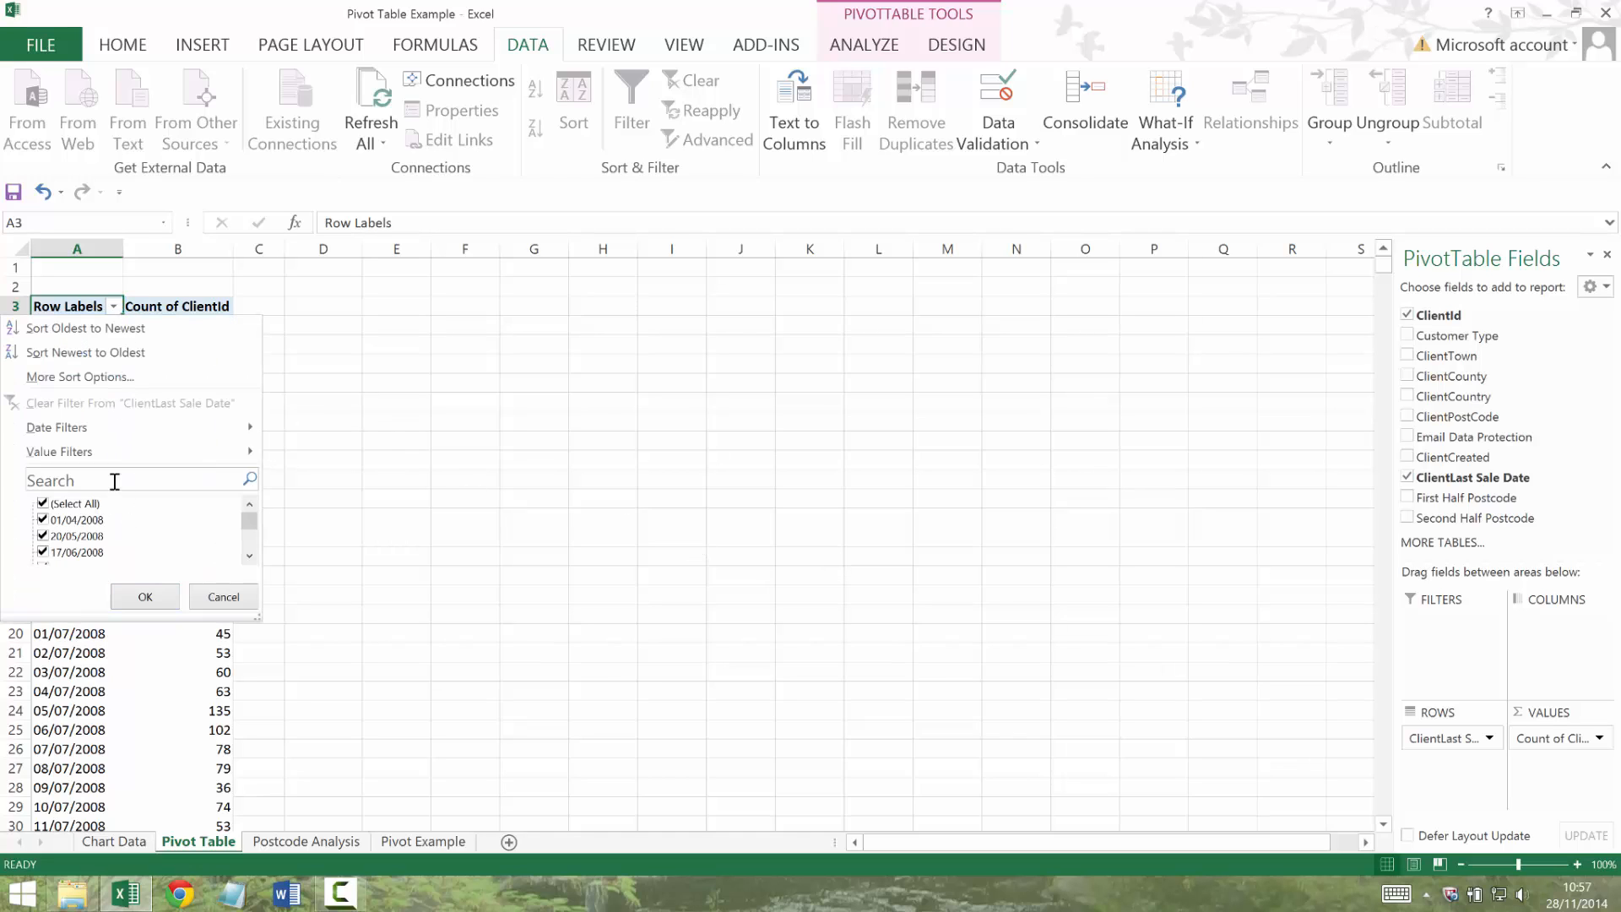
mouse_move(117, 454)
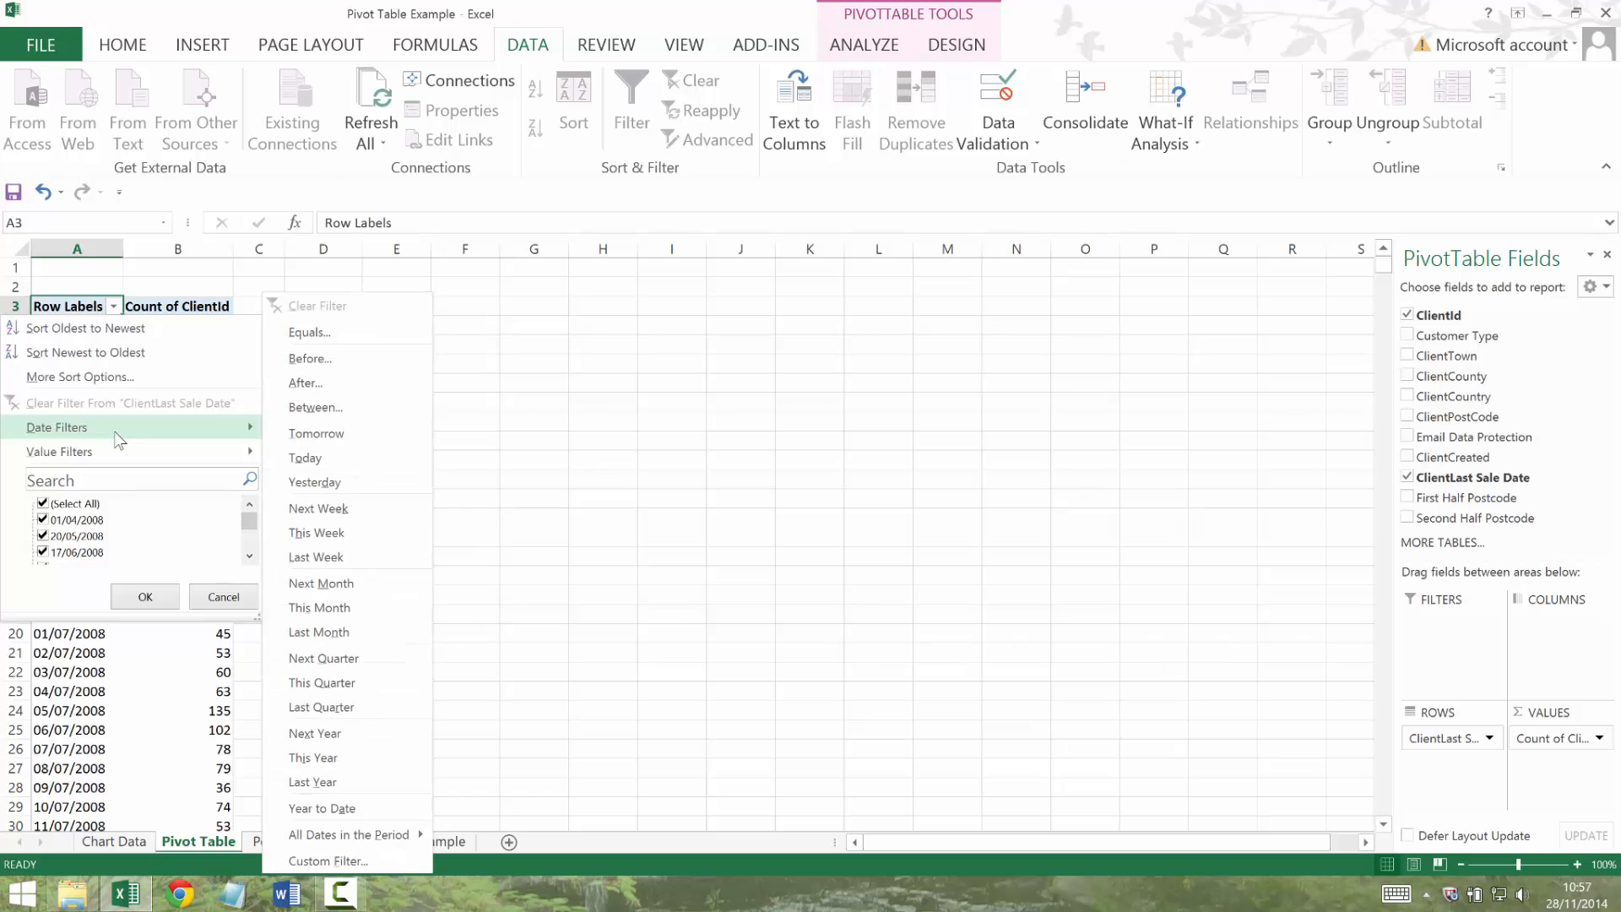
click(275, 727)
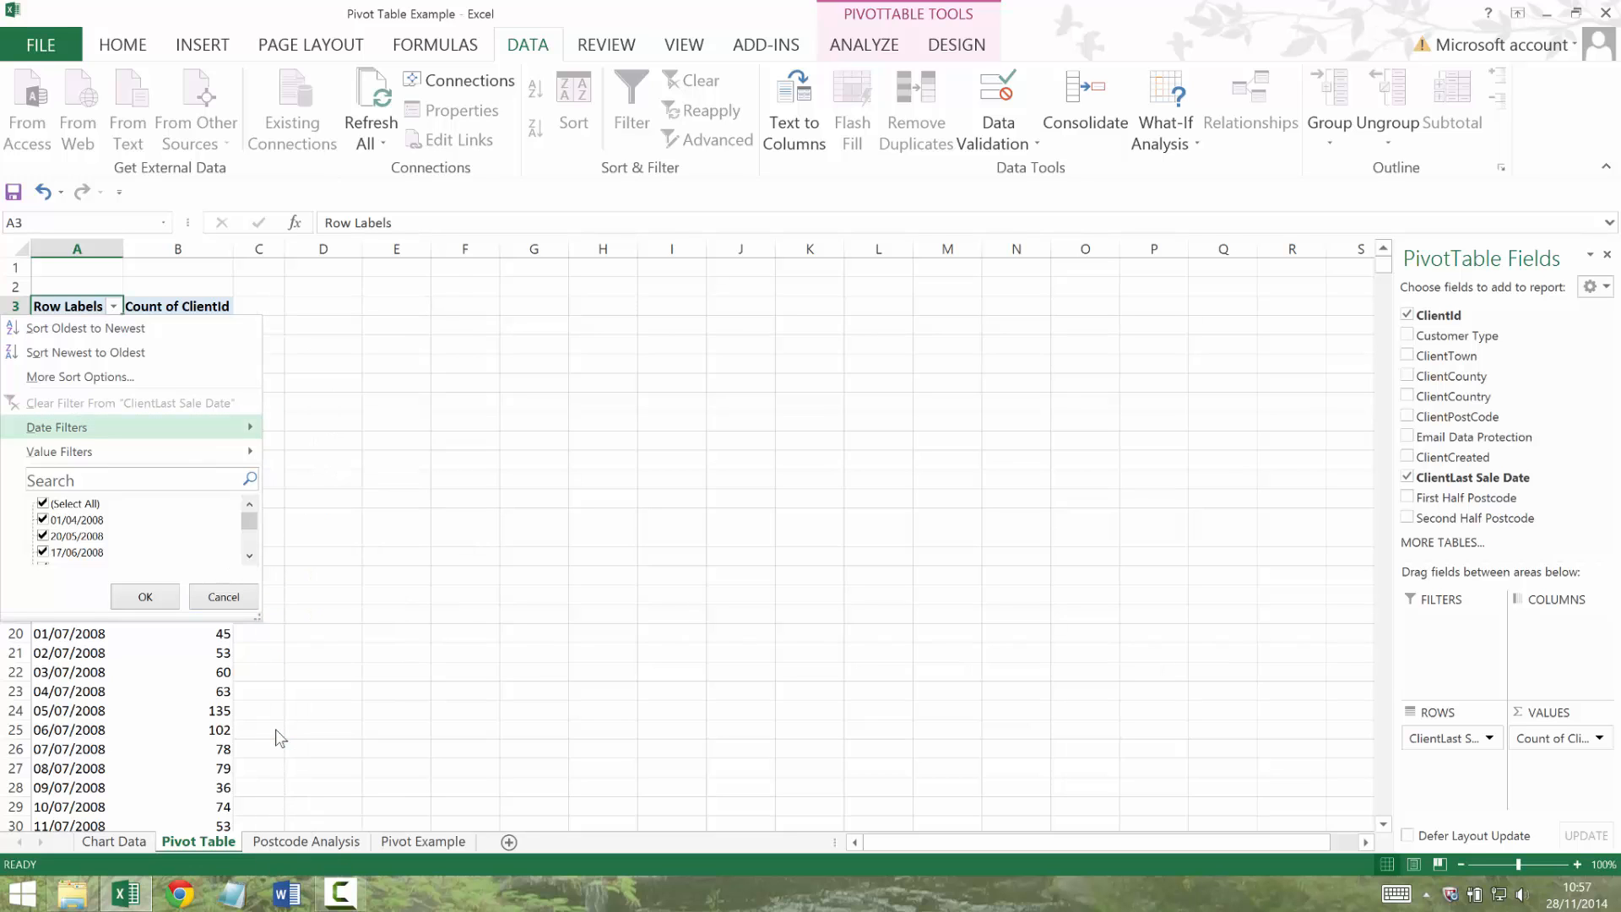
click(113, 306)
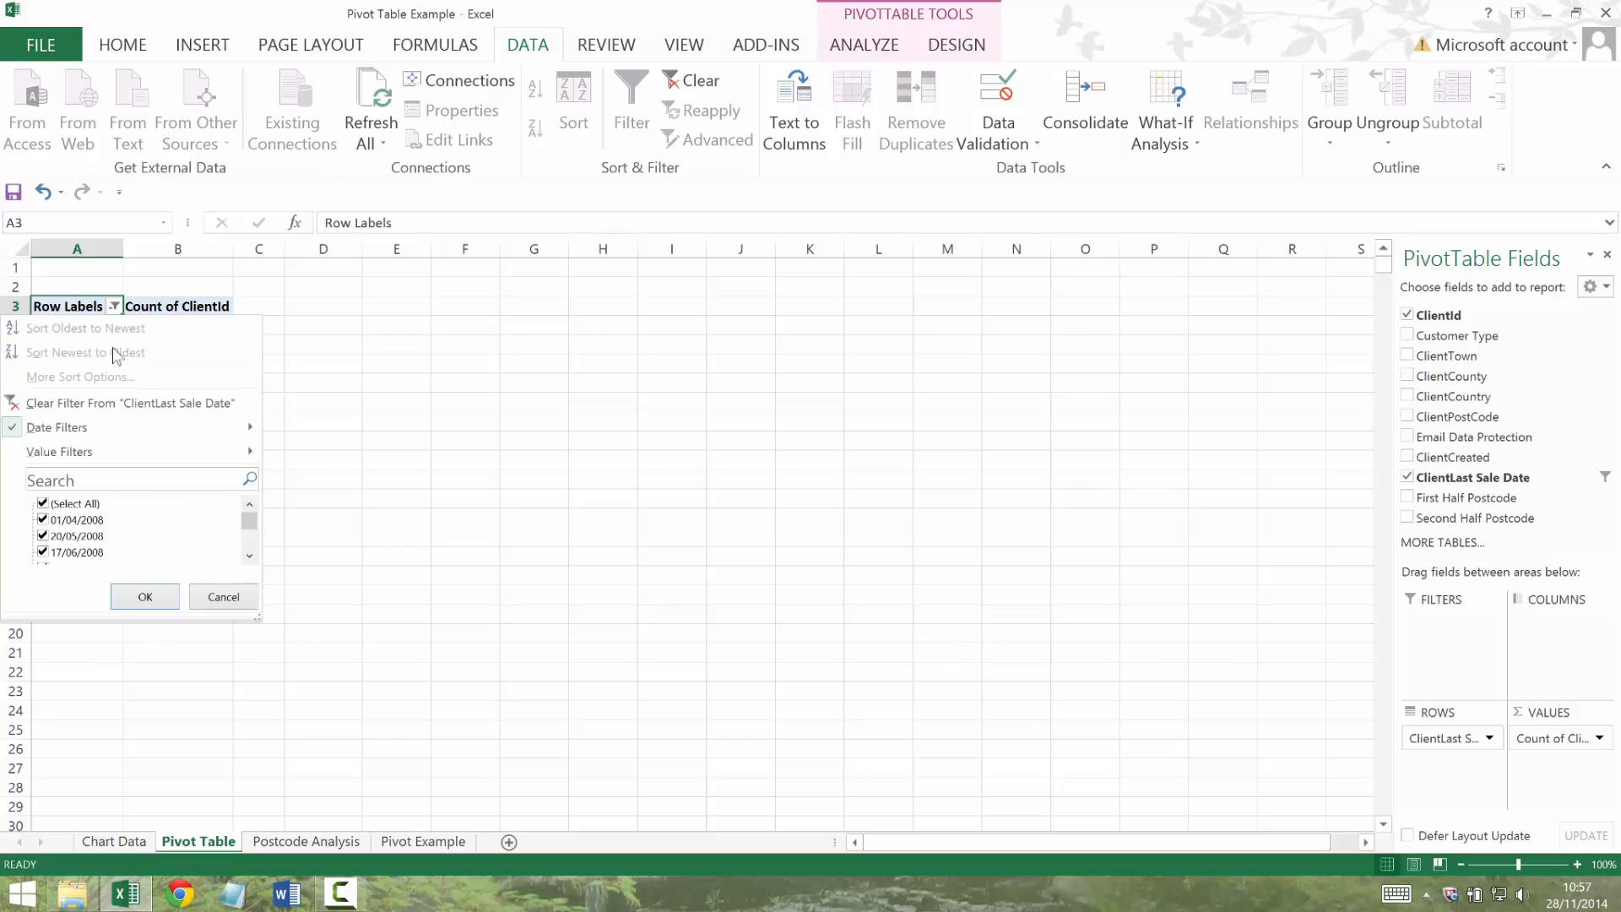
click(153, 403)
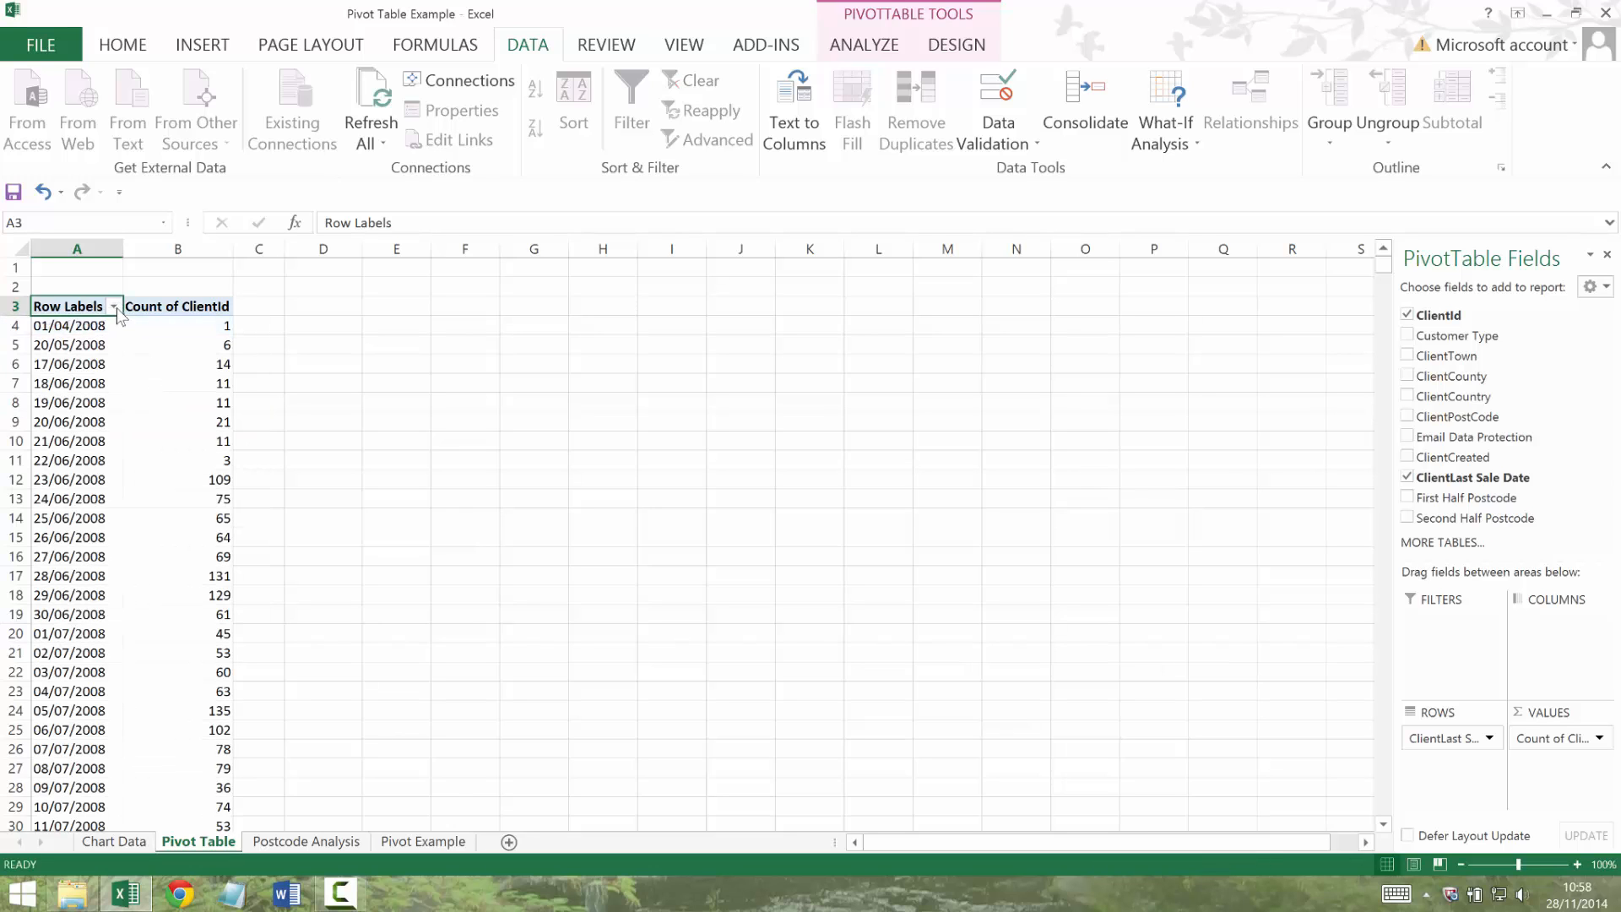
Filter the PivotTable's ClientLast Sale Date rows to dates containing 2014 and check the grand total of clients.
key(alt+Down)
click(98, 479)
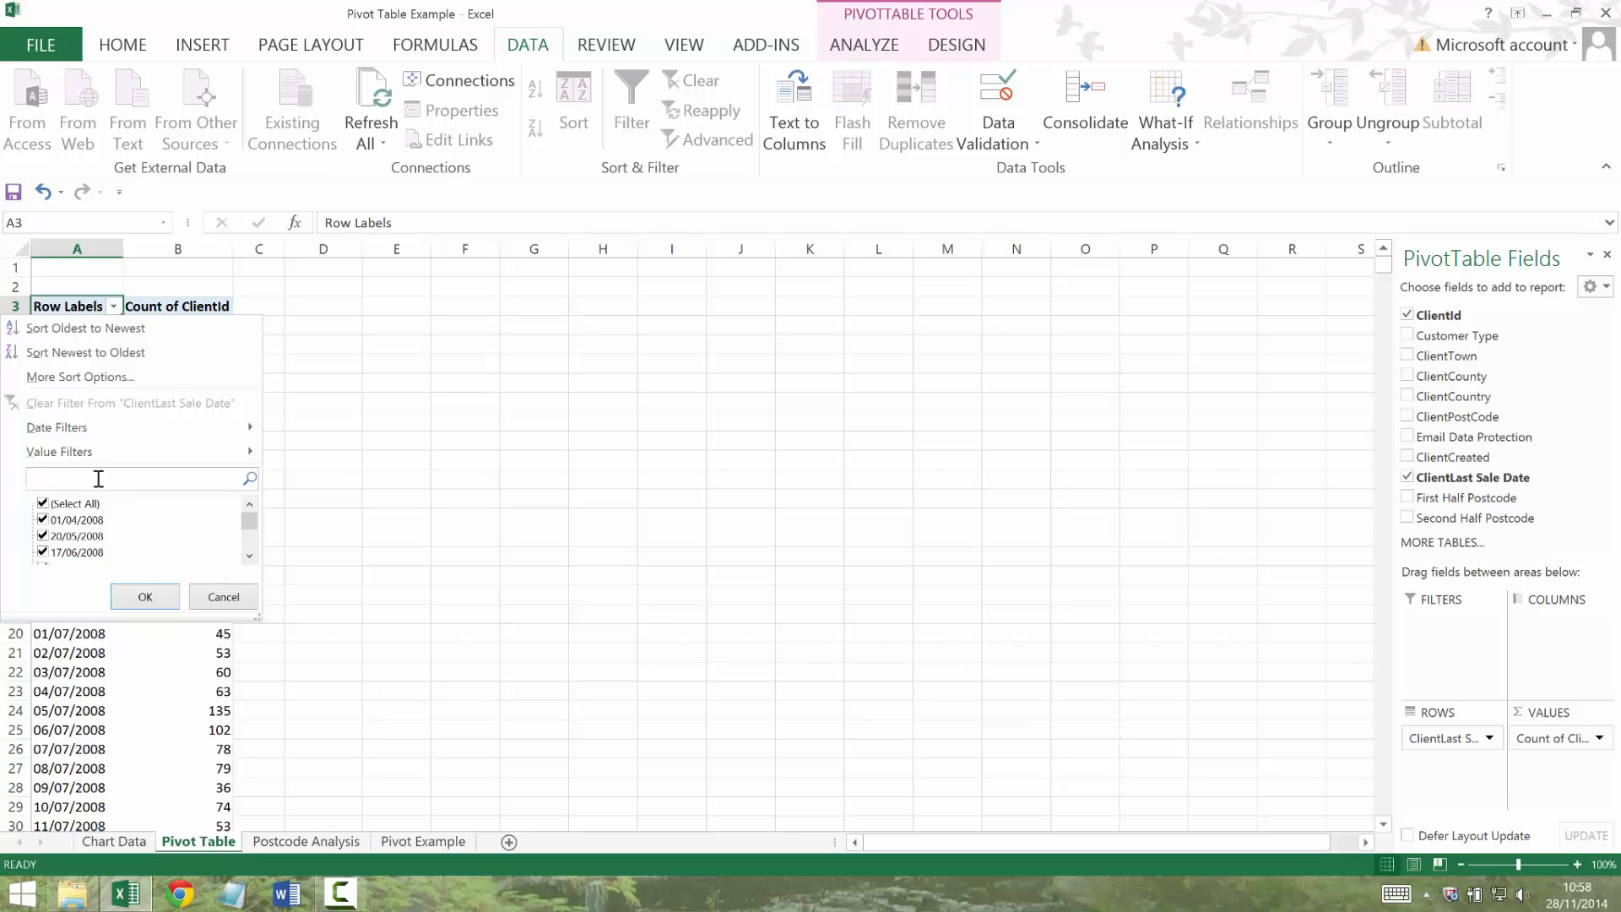
text(2014)
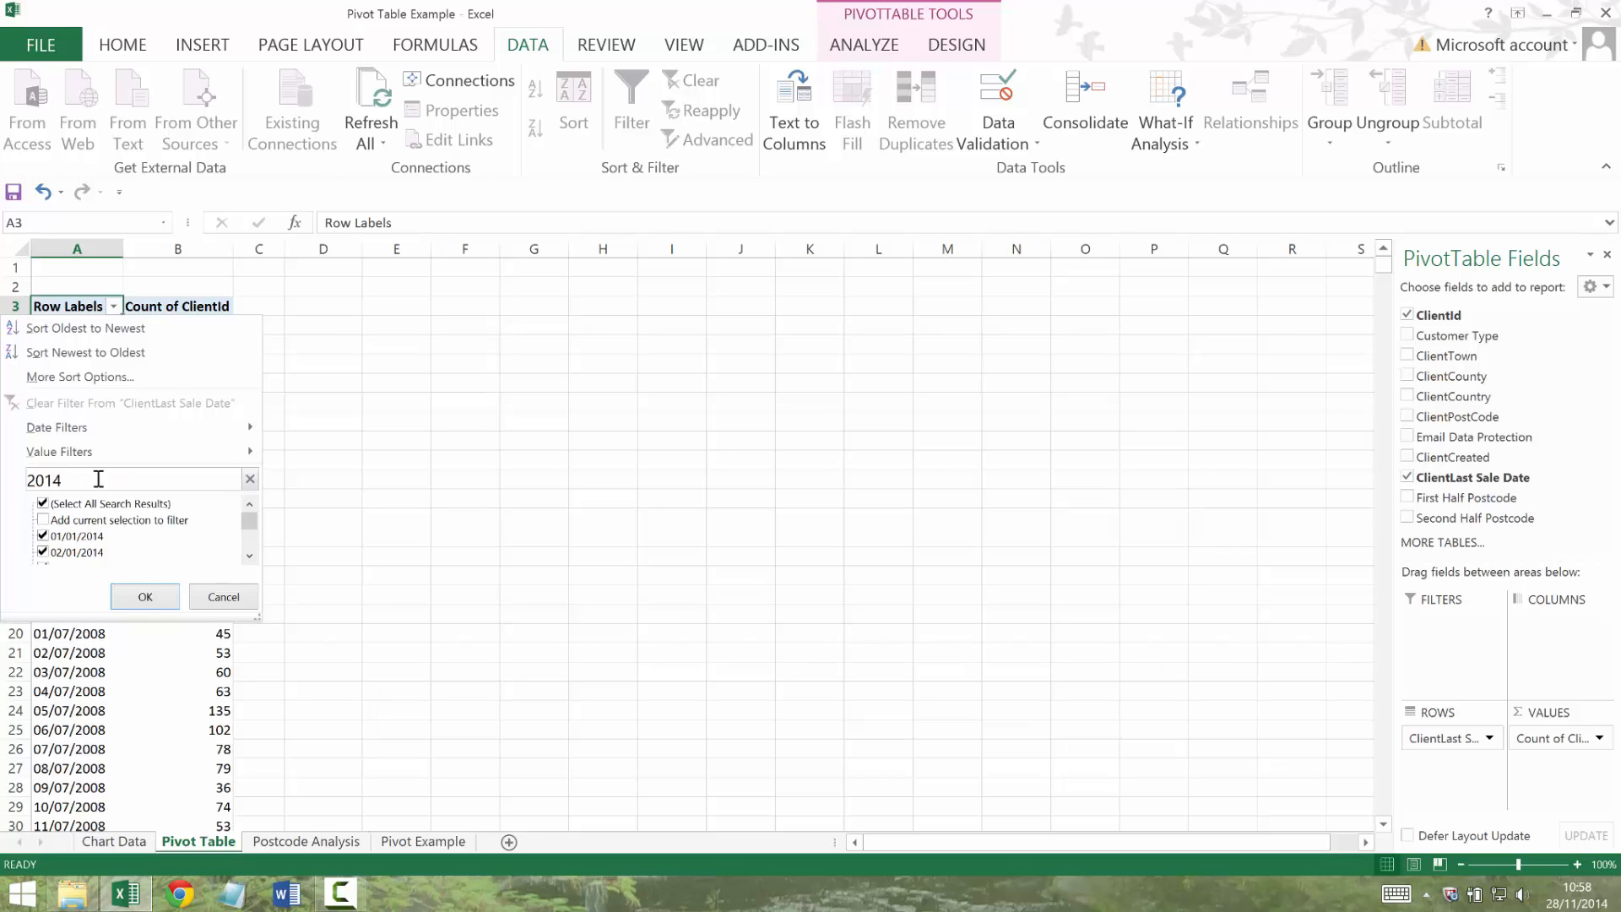
click(149, 601)
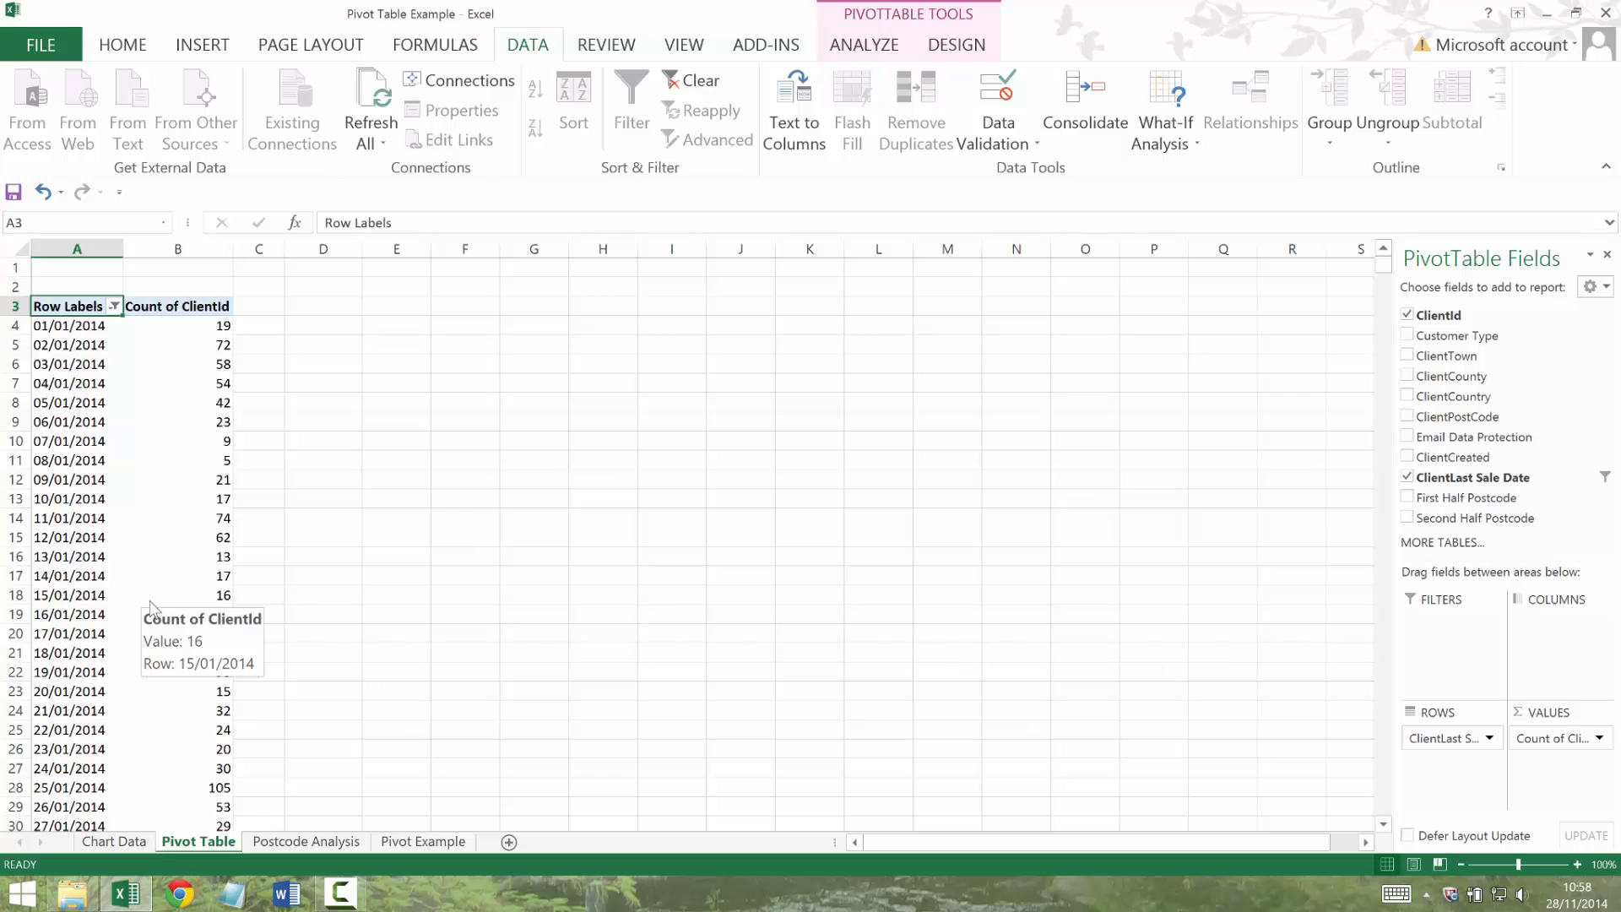
key(Down)
key(ctrl+Down)
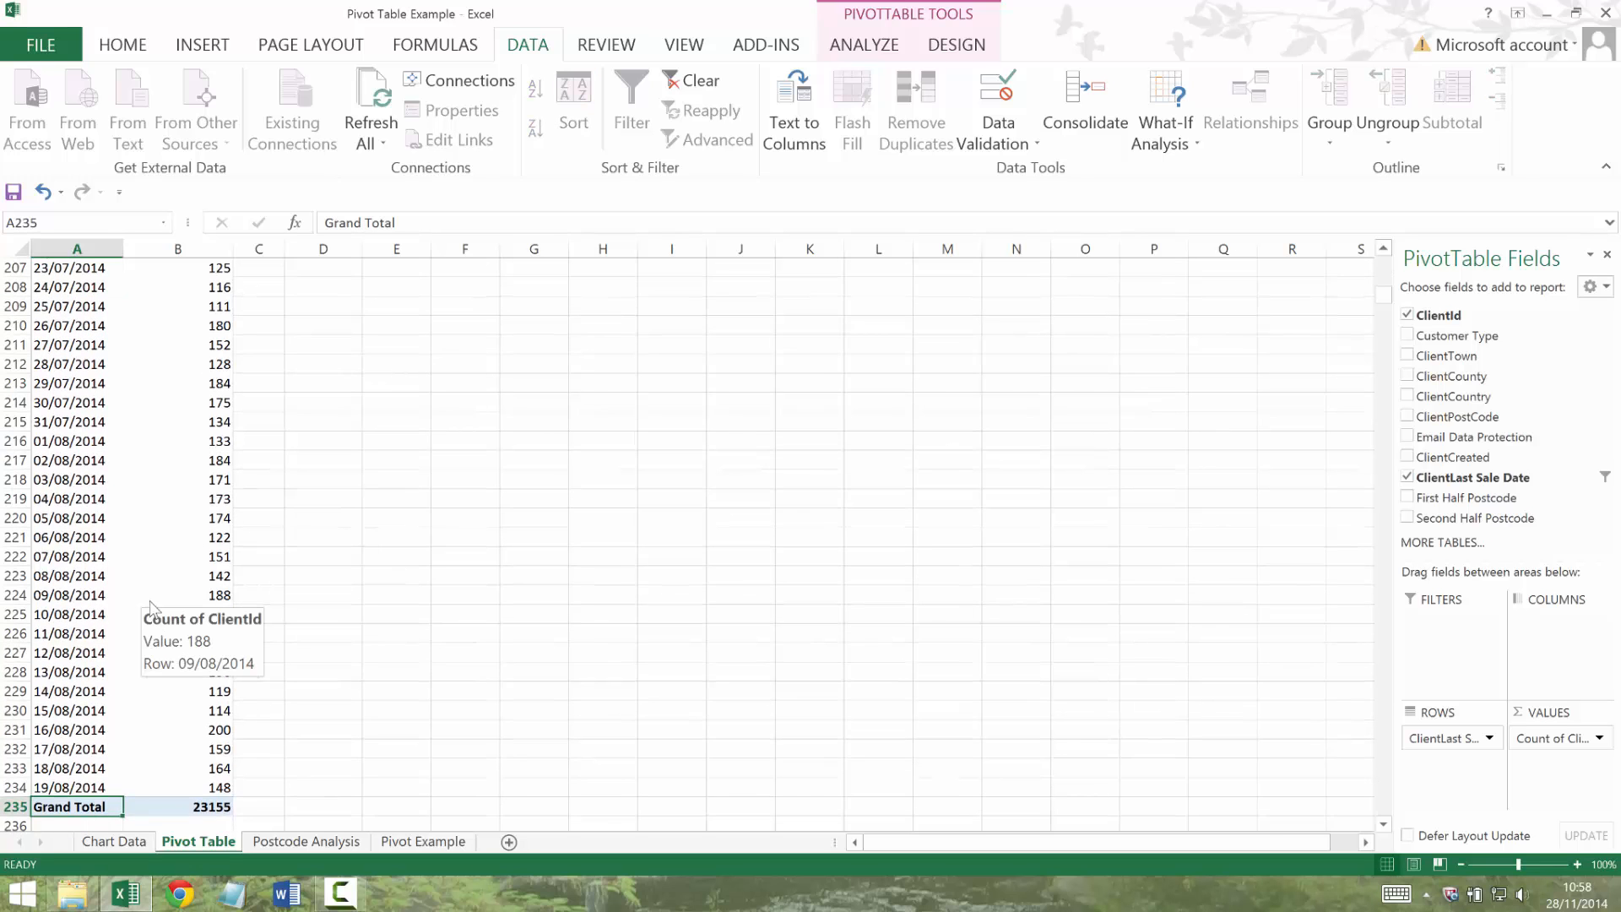
key(Right)
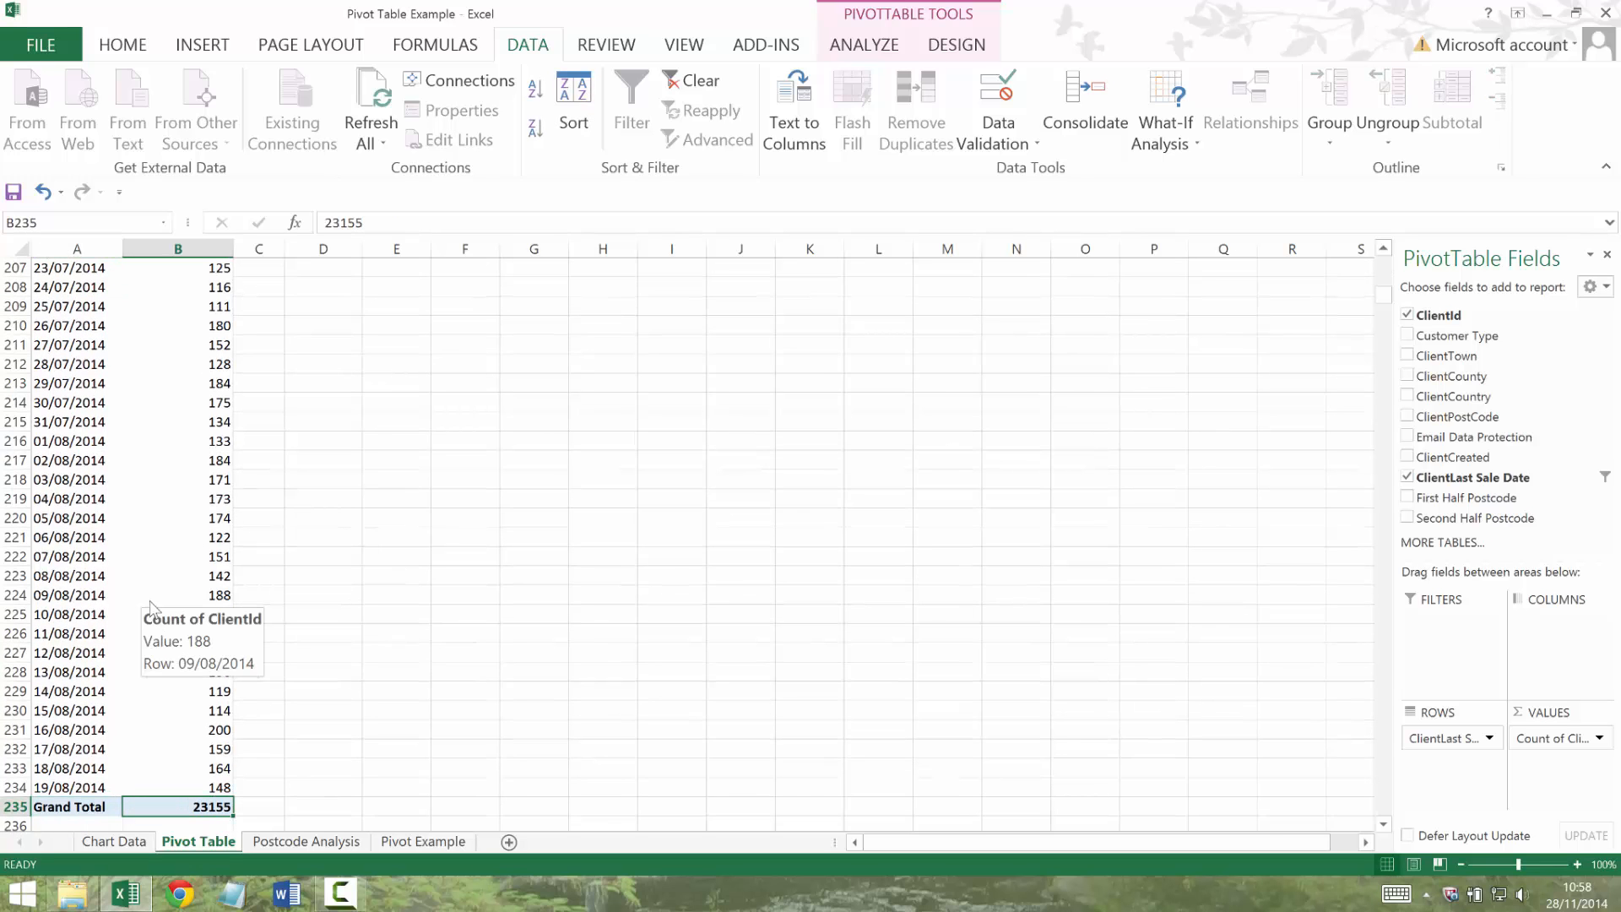
key(ctrl+Home)
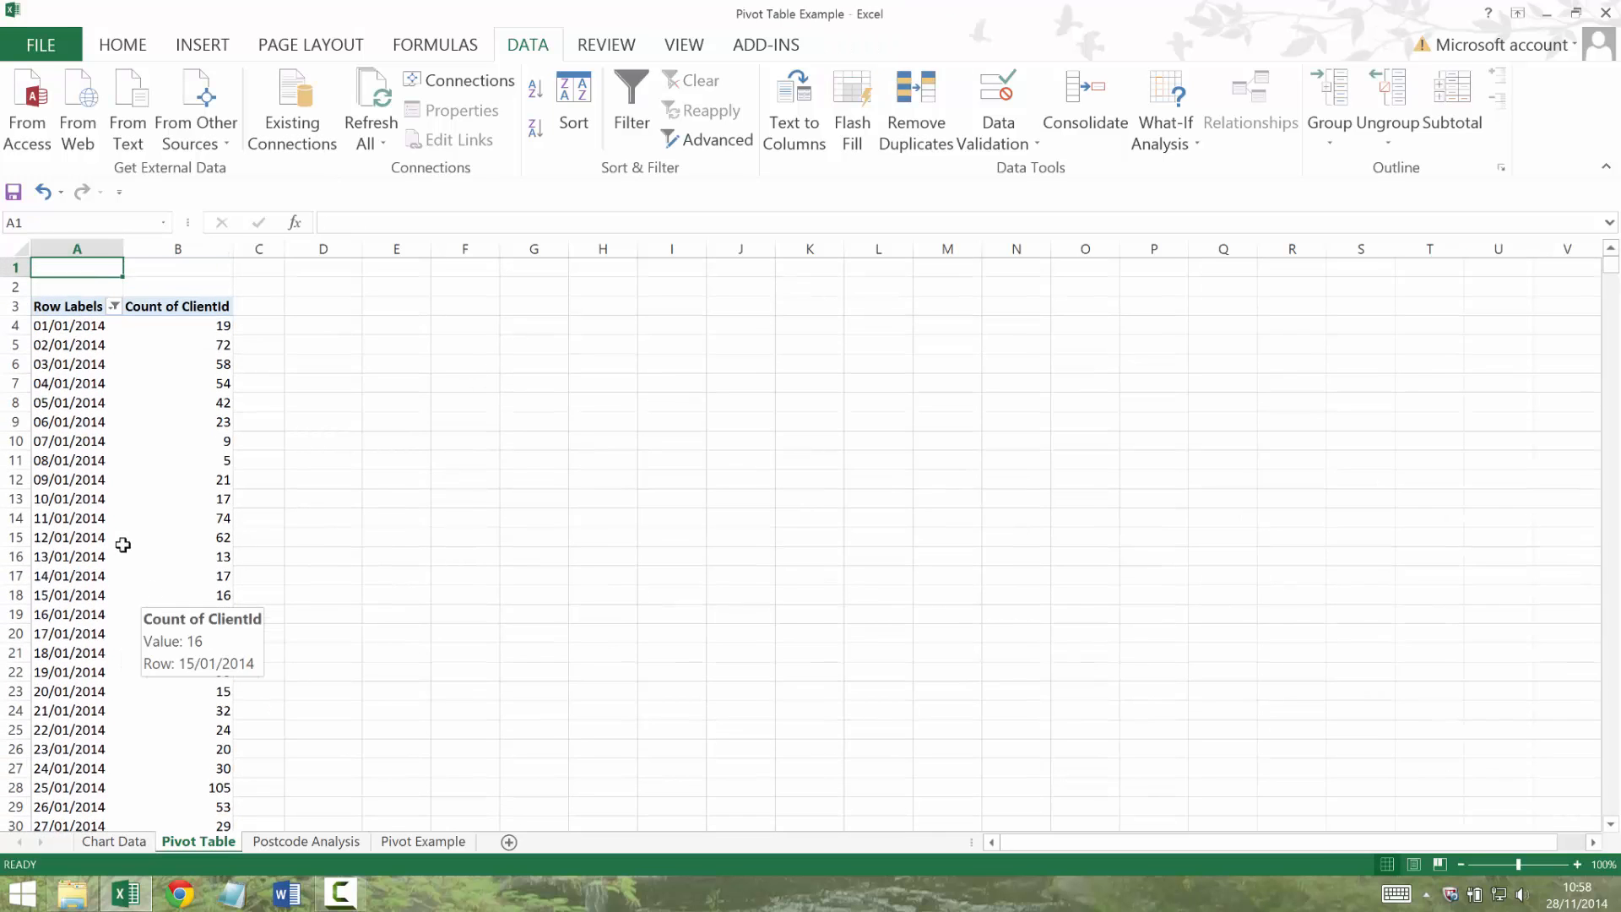
click(116, 537)
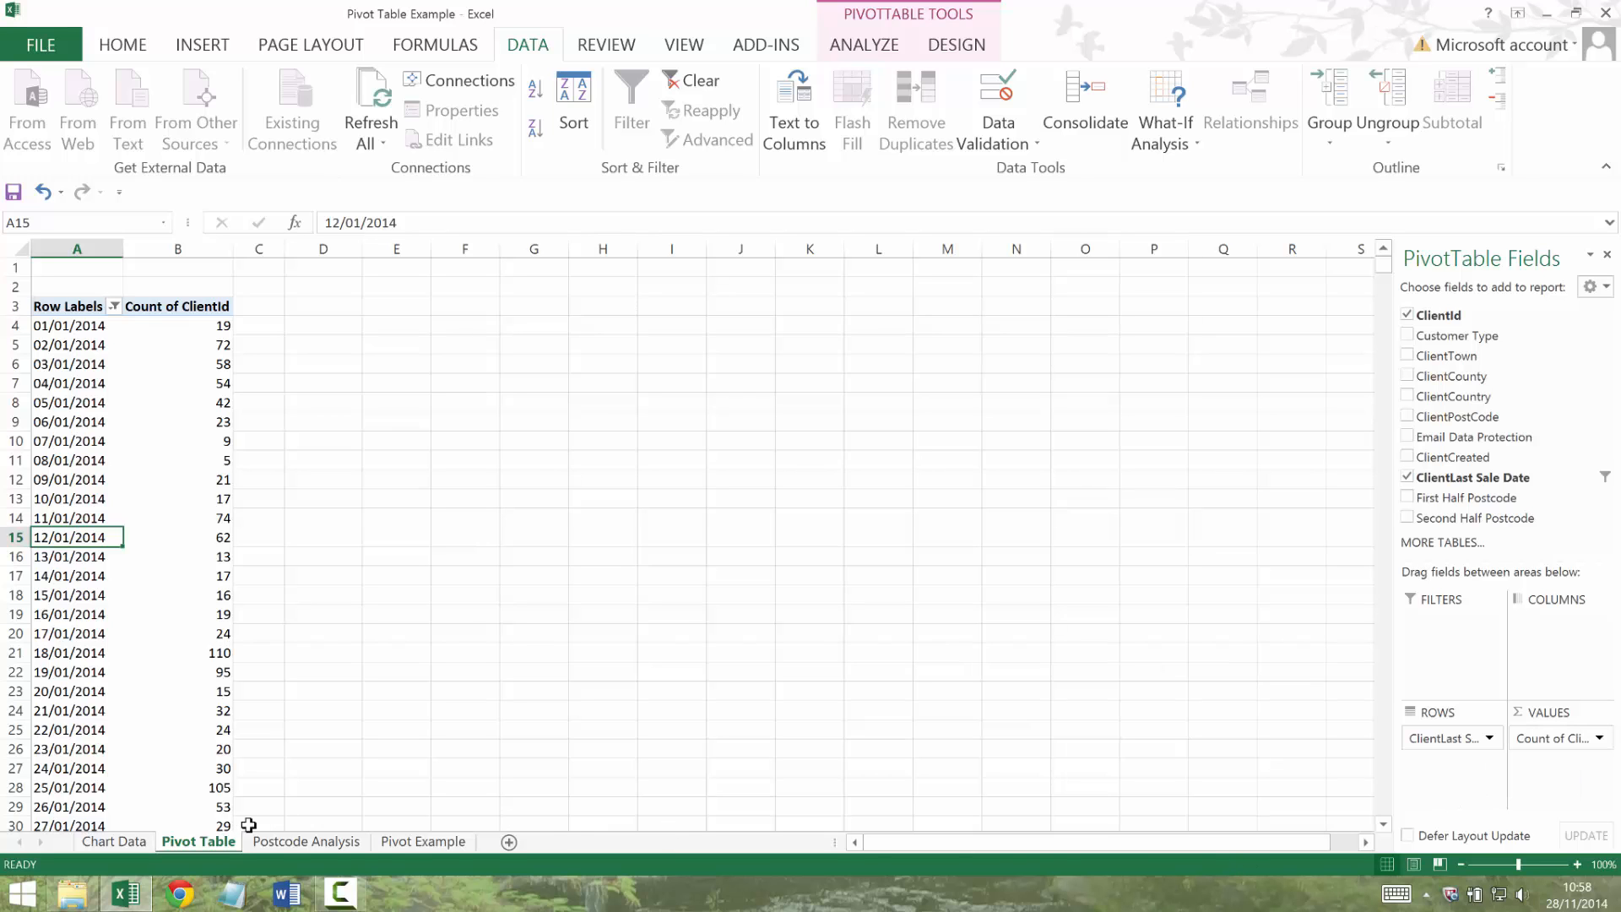
On the Pivot Example sheet, add a Sales Data heading in L1 and enter 1 in L2.
click(403, 841)
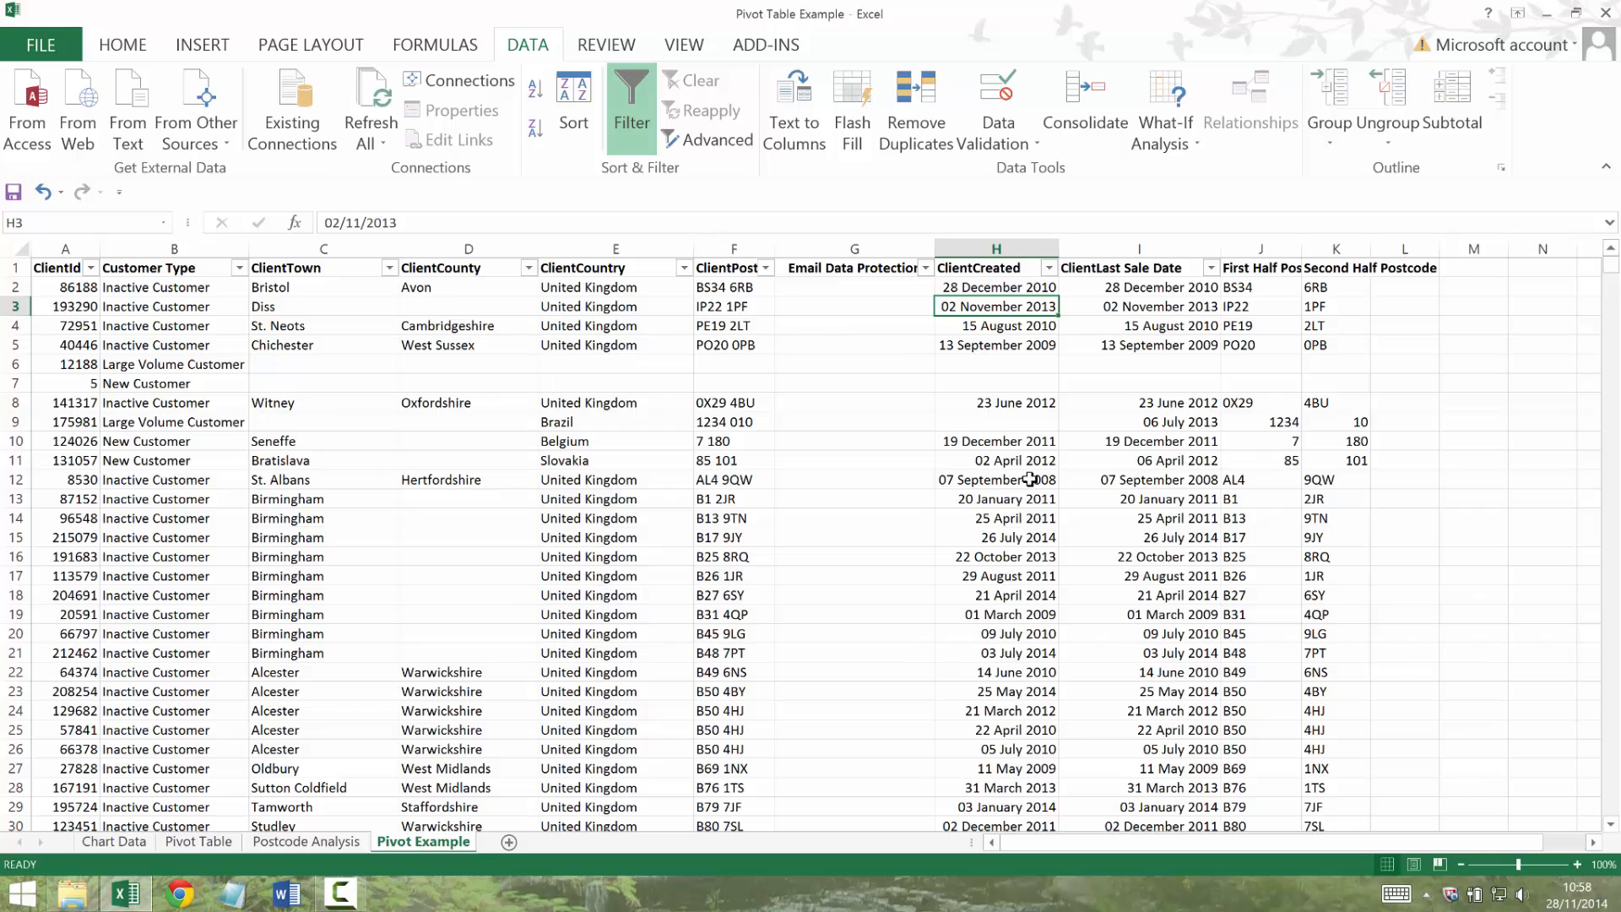
click(1405, 270)
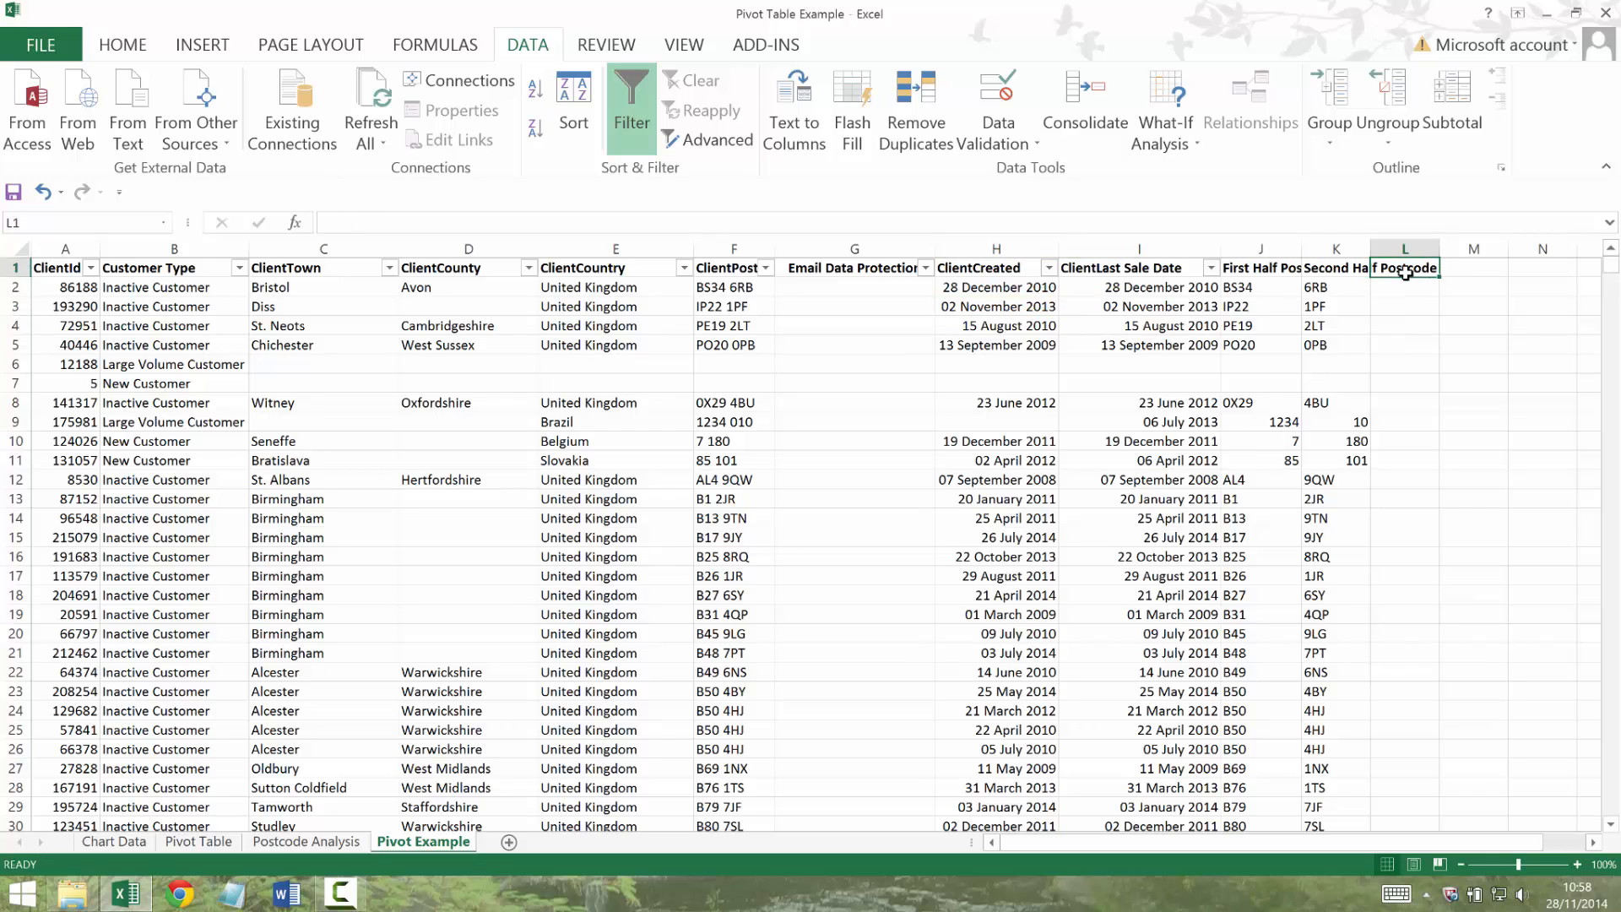
text(Sales D)
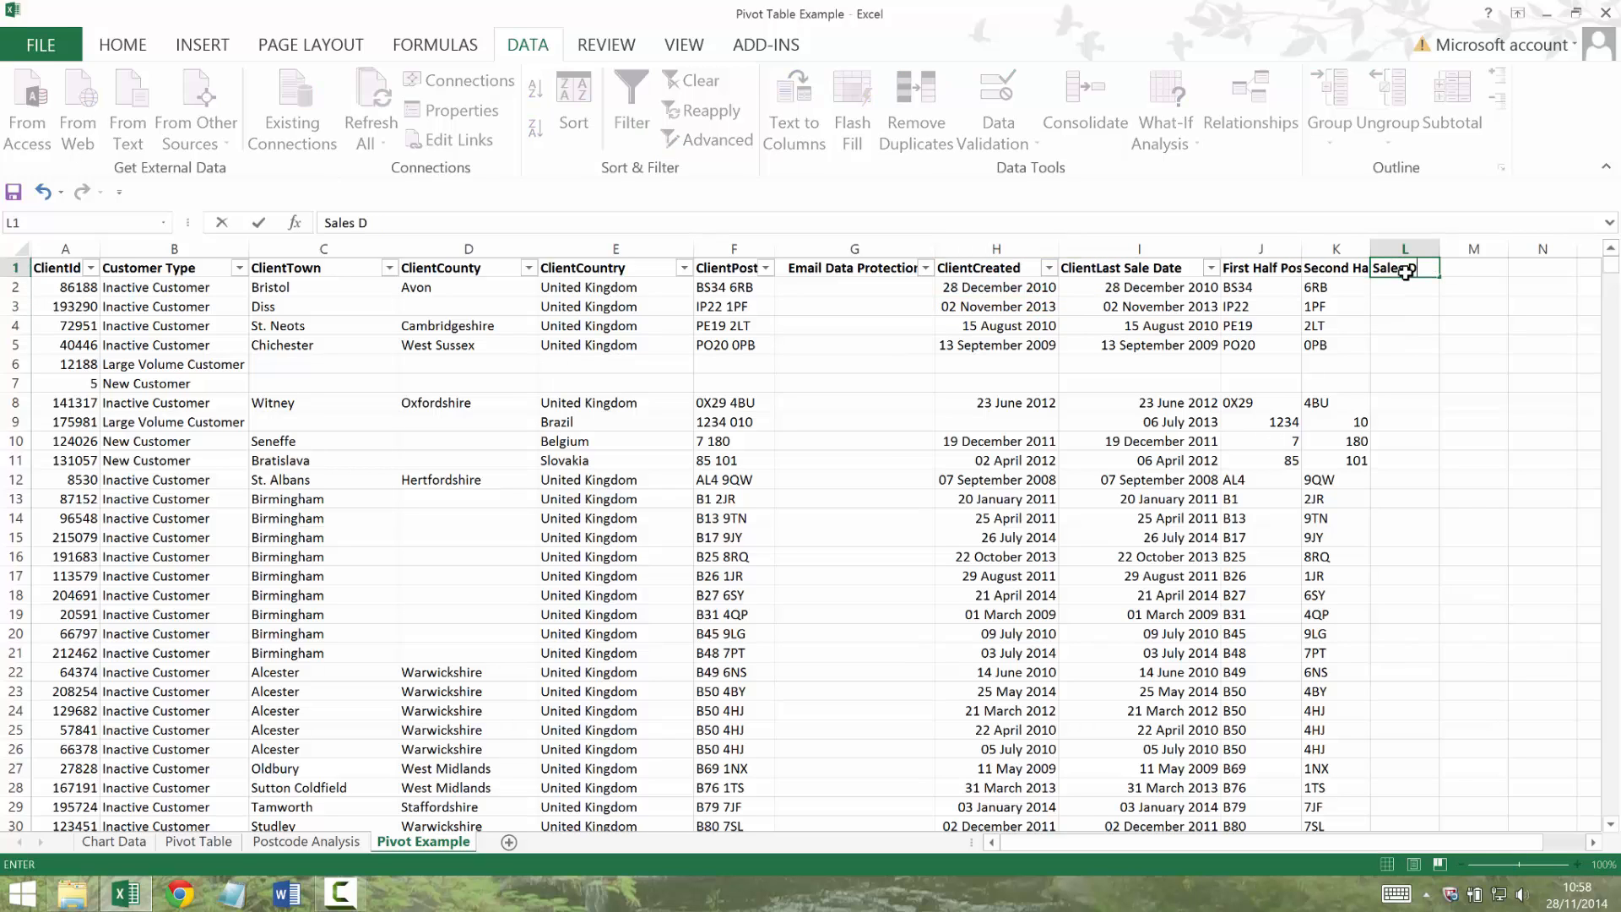
text(ata)
key(Return)
text(1)
key(ctrl+Return)
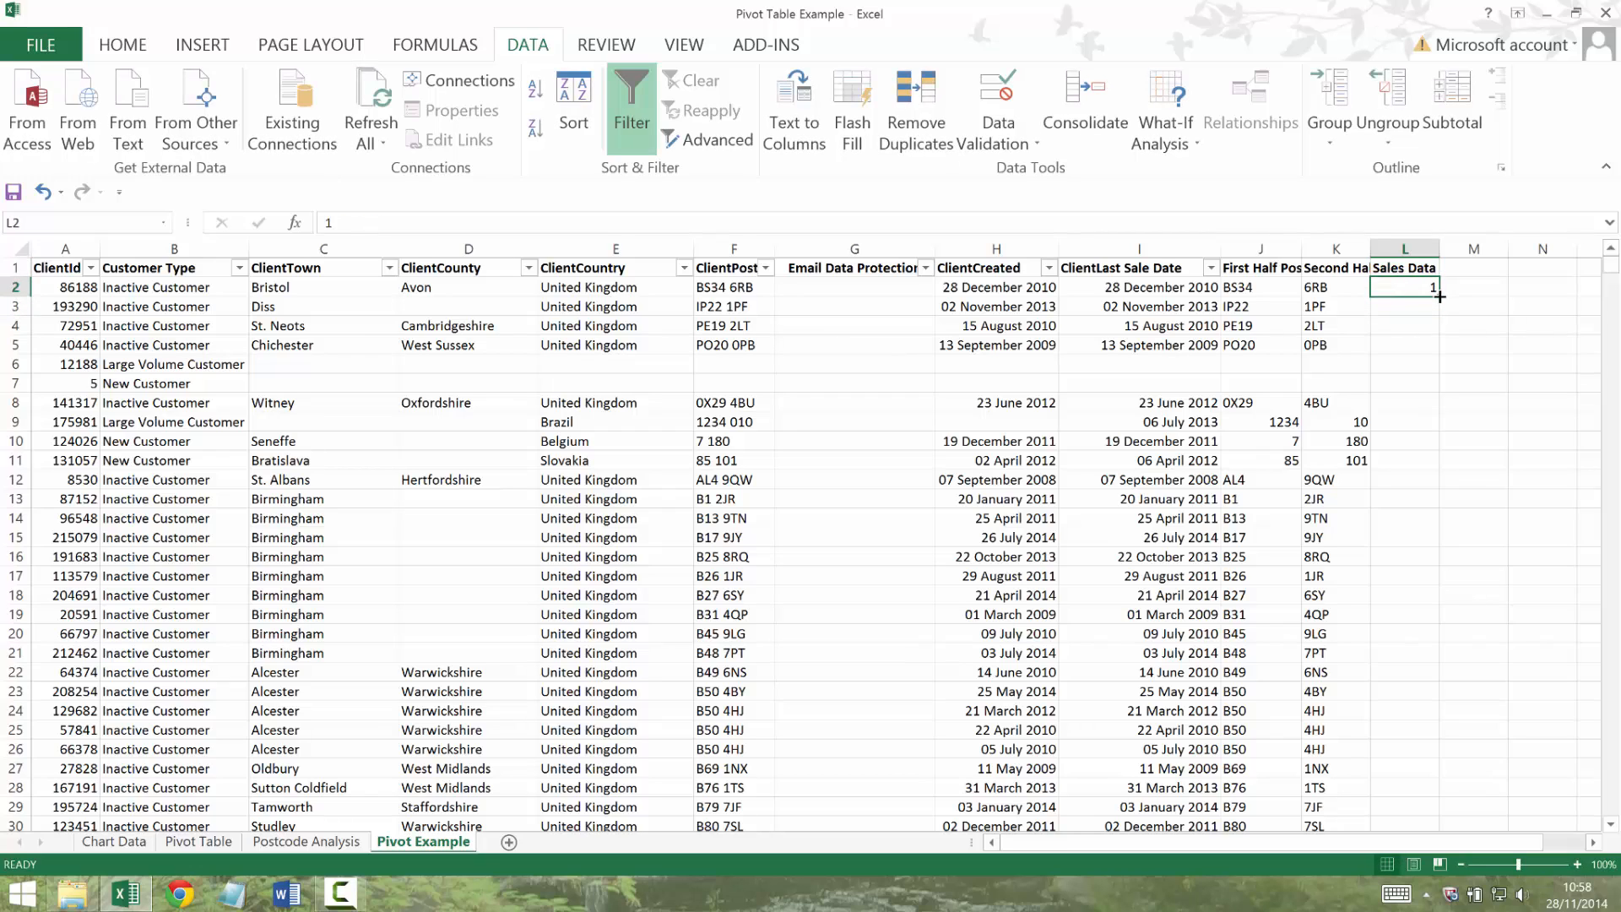
Fill the Sales Data column from L2 down to the last client row as an increasing number series.
double_click(1440, 296)
click(1426, 305)
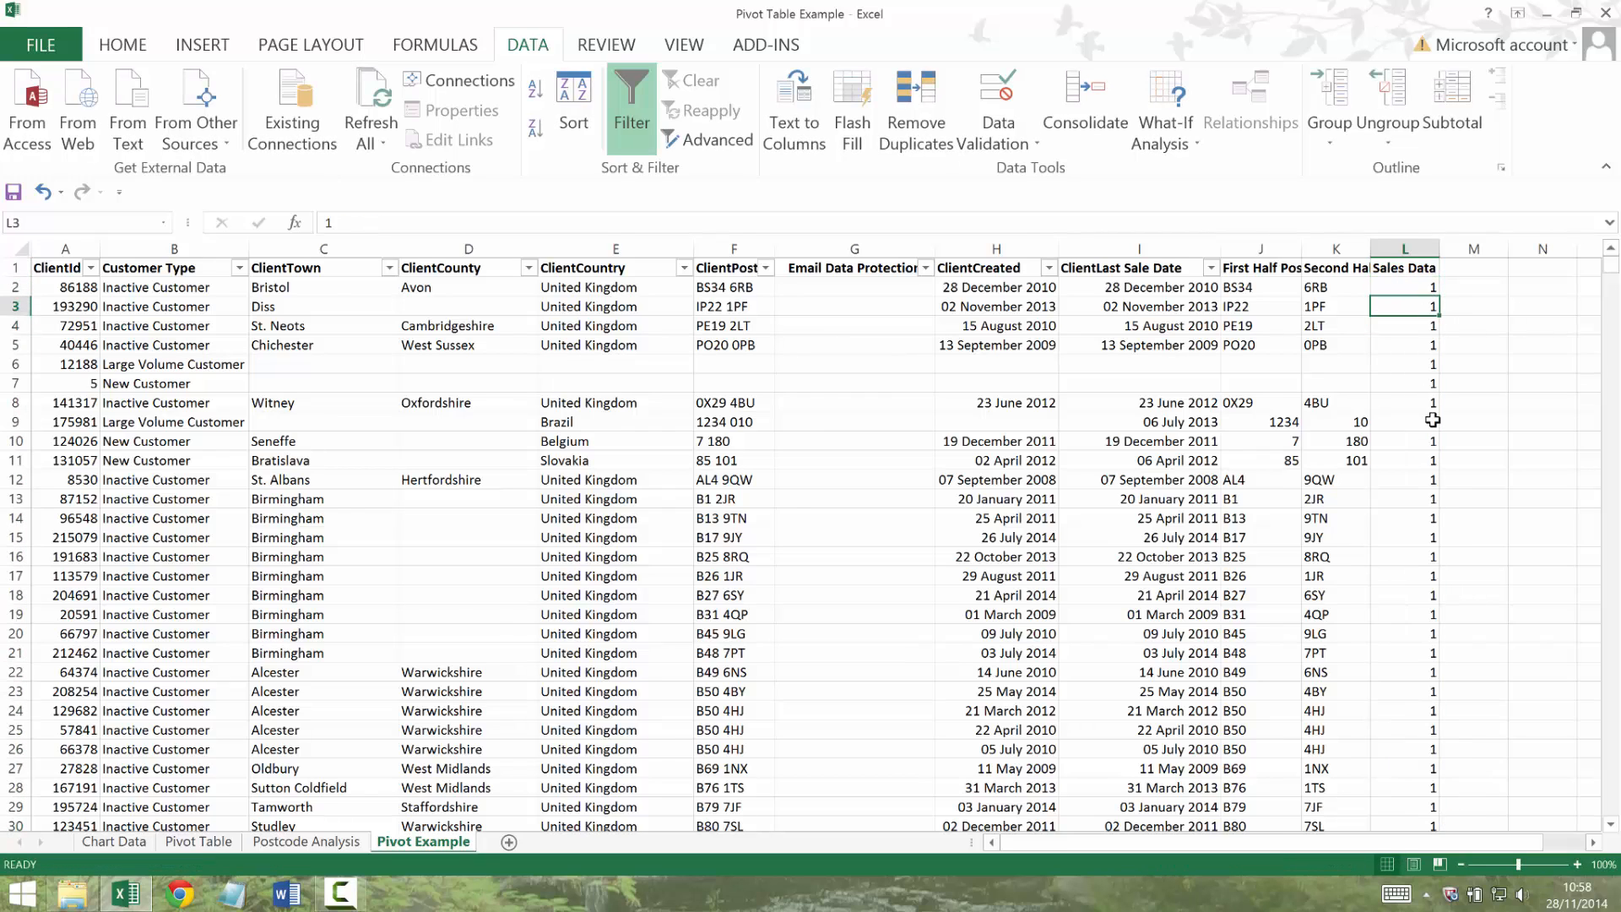
key(ctrl+Down)
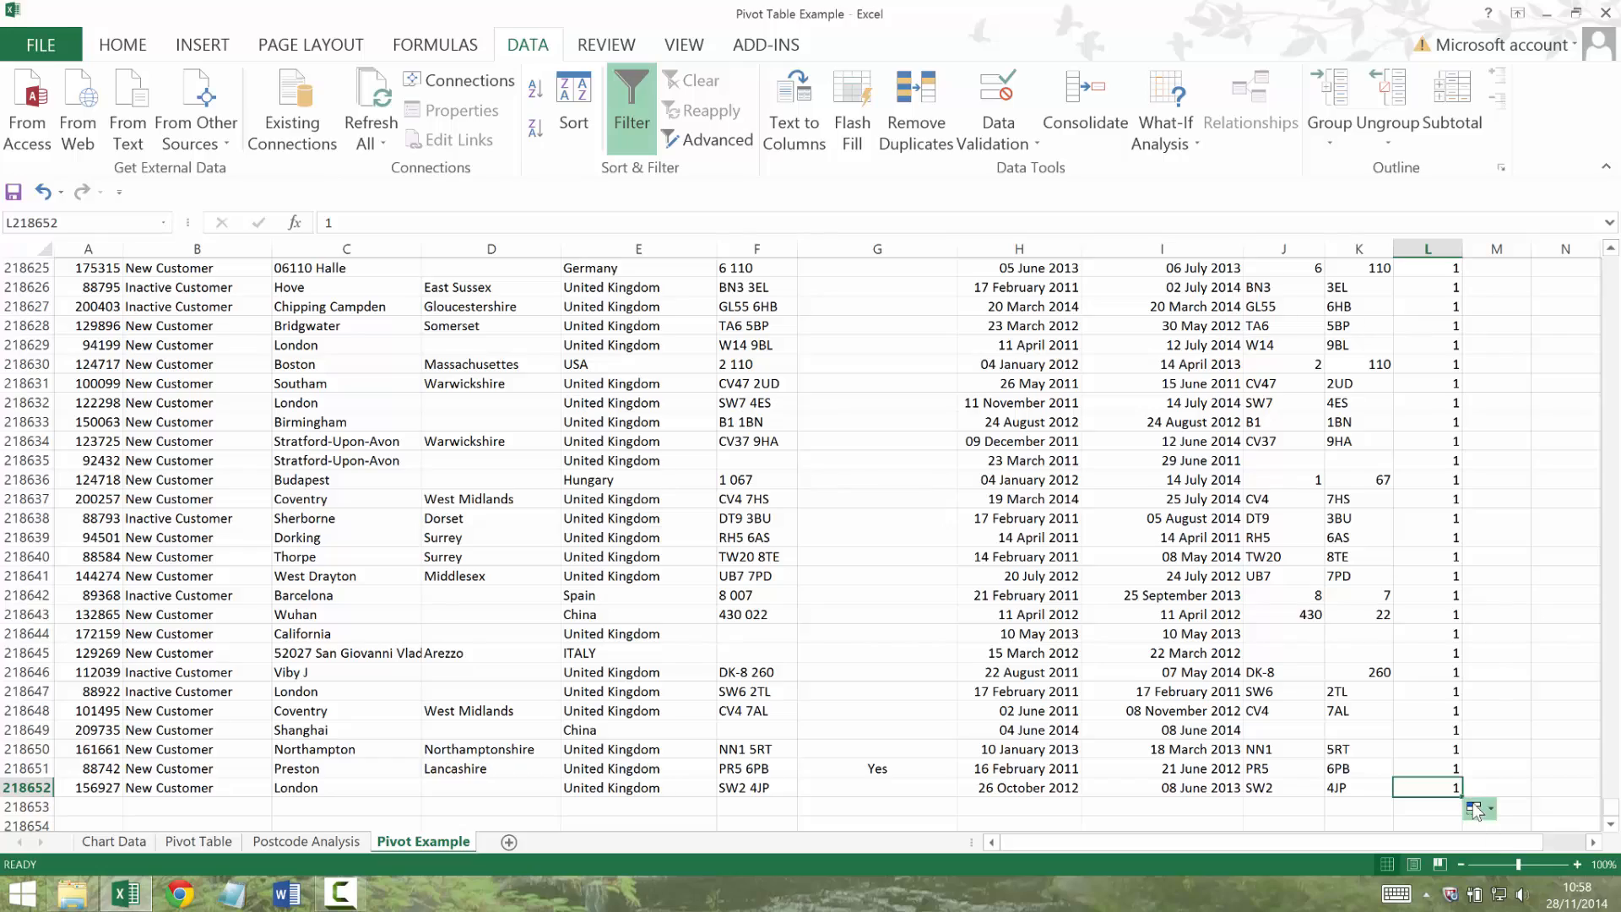
click(1472, 808)
click(1402, 705)
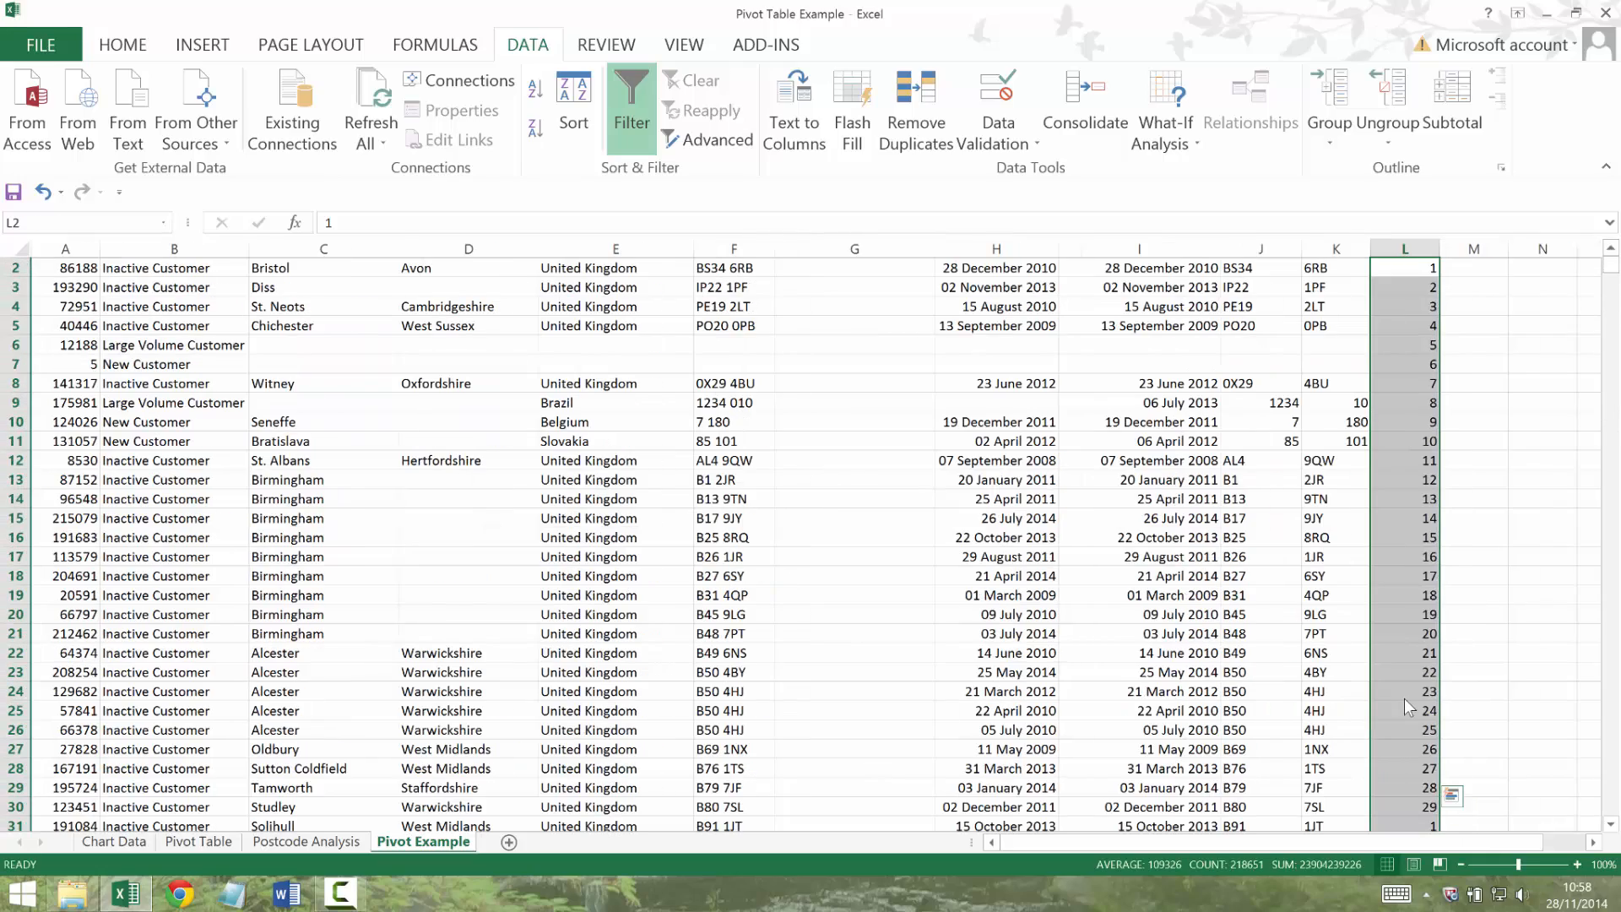
click(1404, 697)
key(ctrl+Down)
key(ctrl+Home)
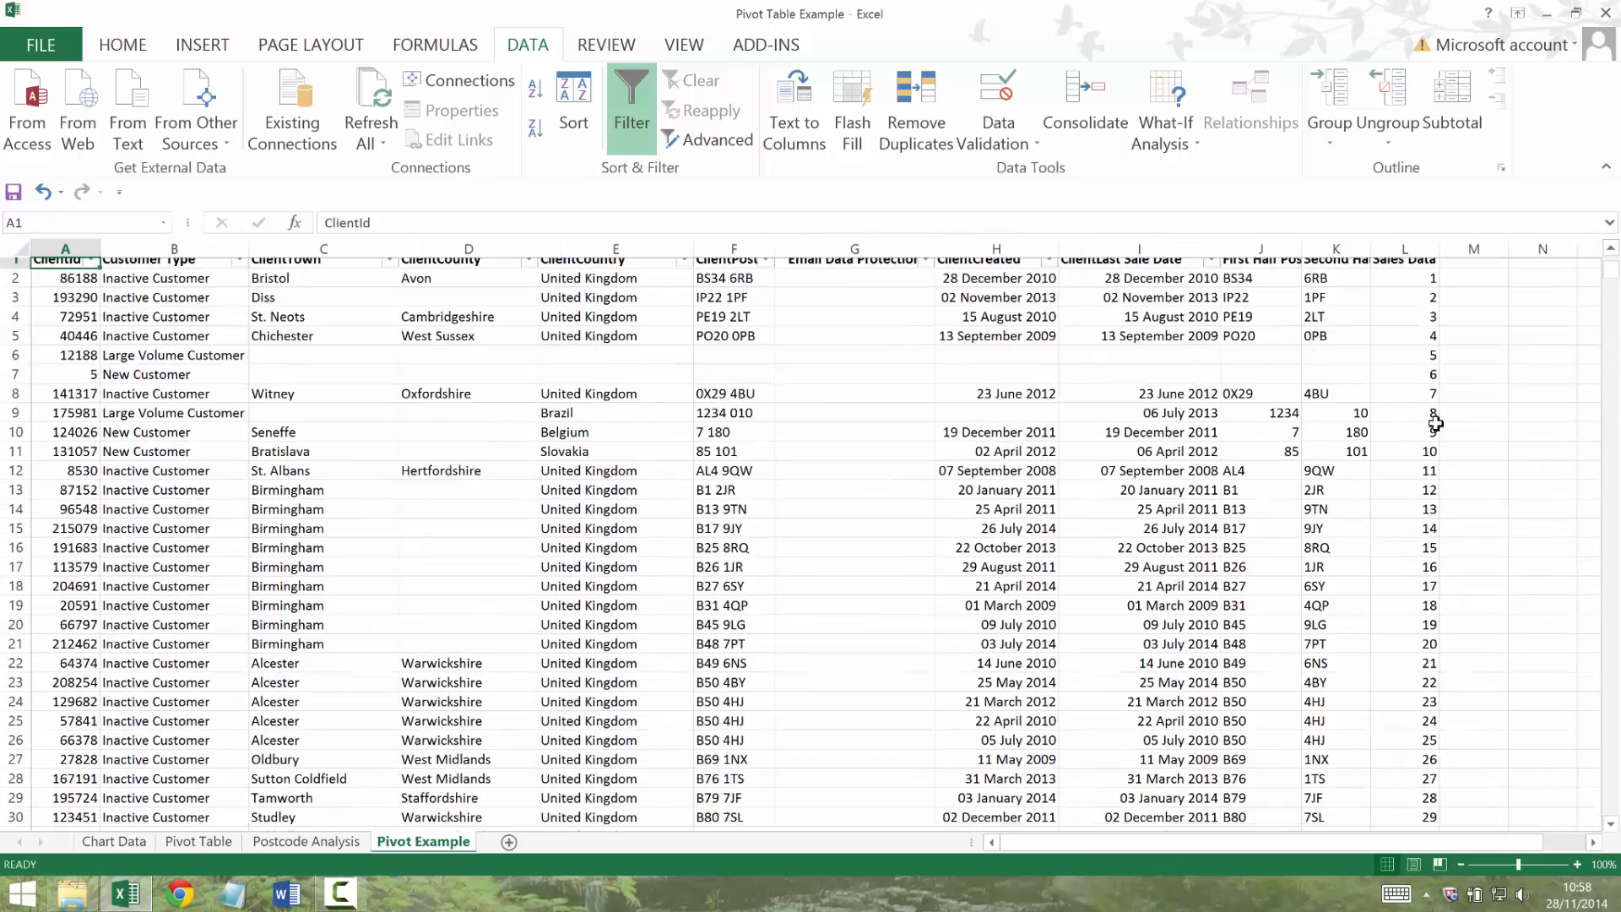
Format the whole Sales Data column in the accounting number format with pound signs.
click(1405, 248)
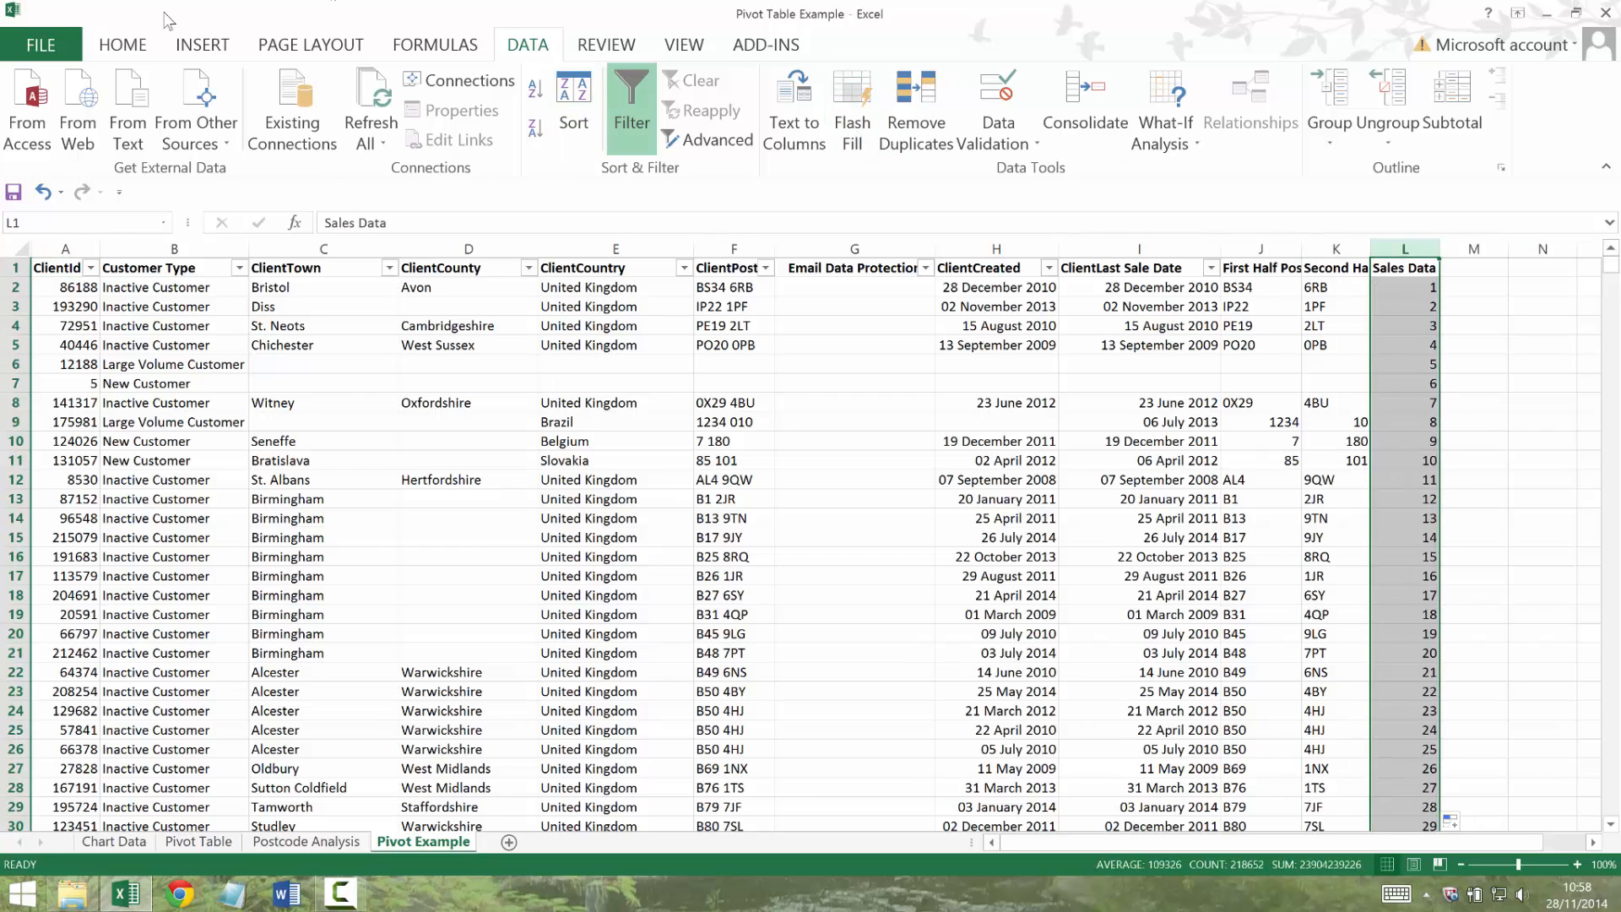
click(124, 42)
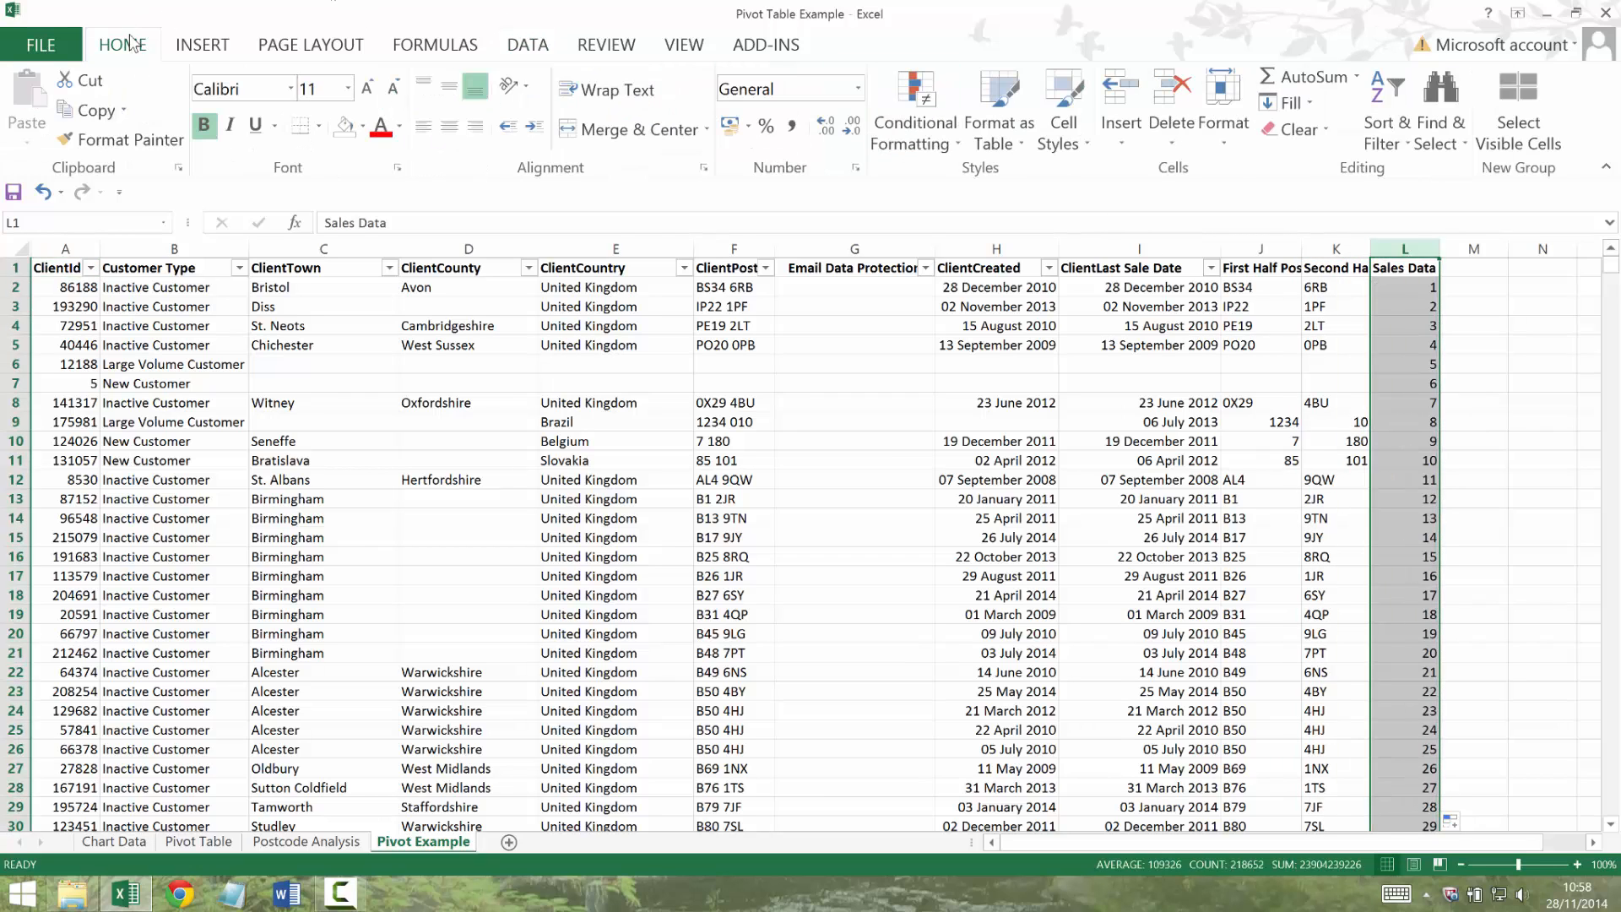
click(734, 127)
key(ctrl+Home)
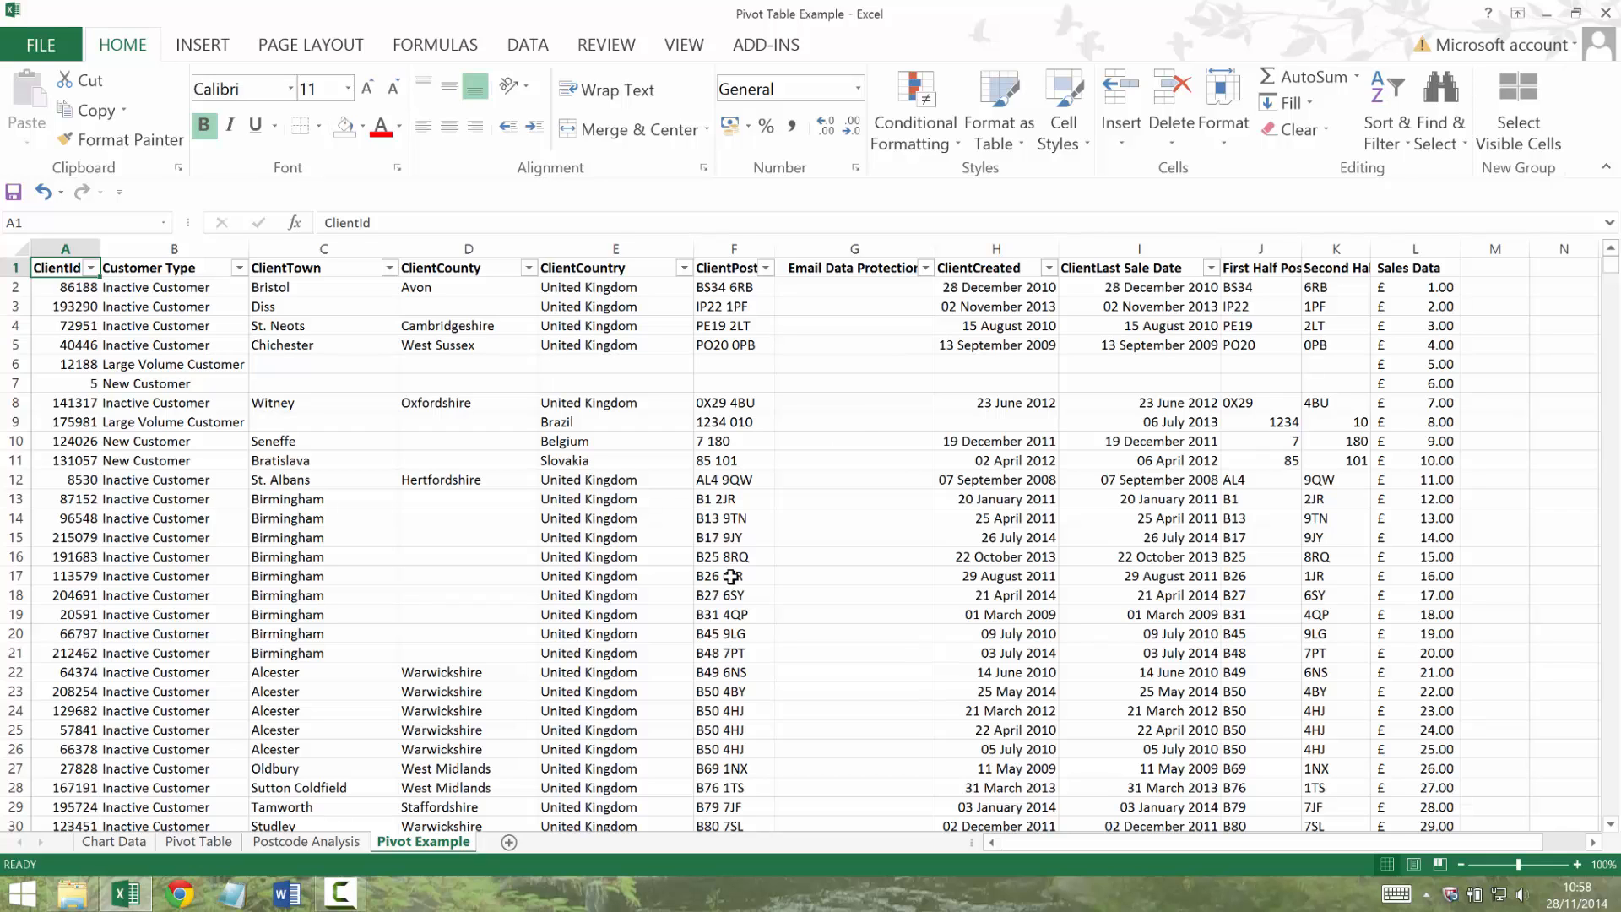
Delete the Pivot Table sheet from the workbook.
click(213, 842)
right_click(215, 843)
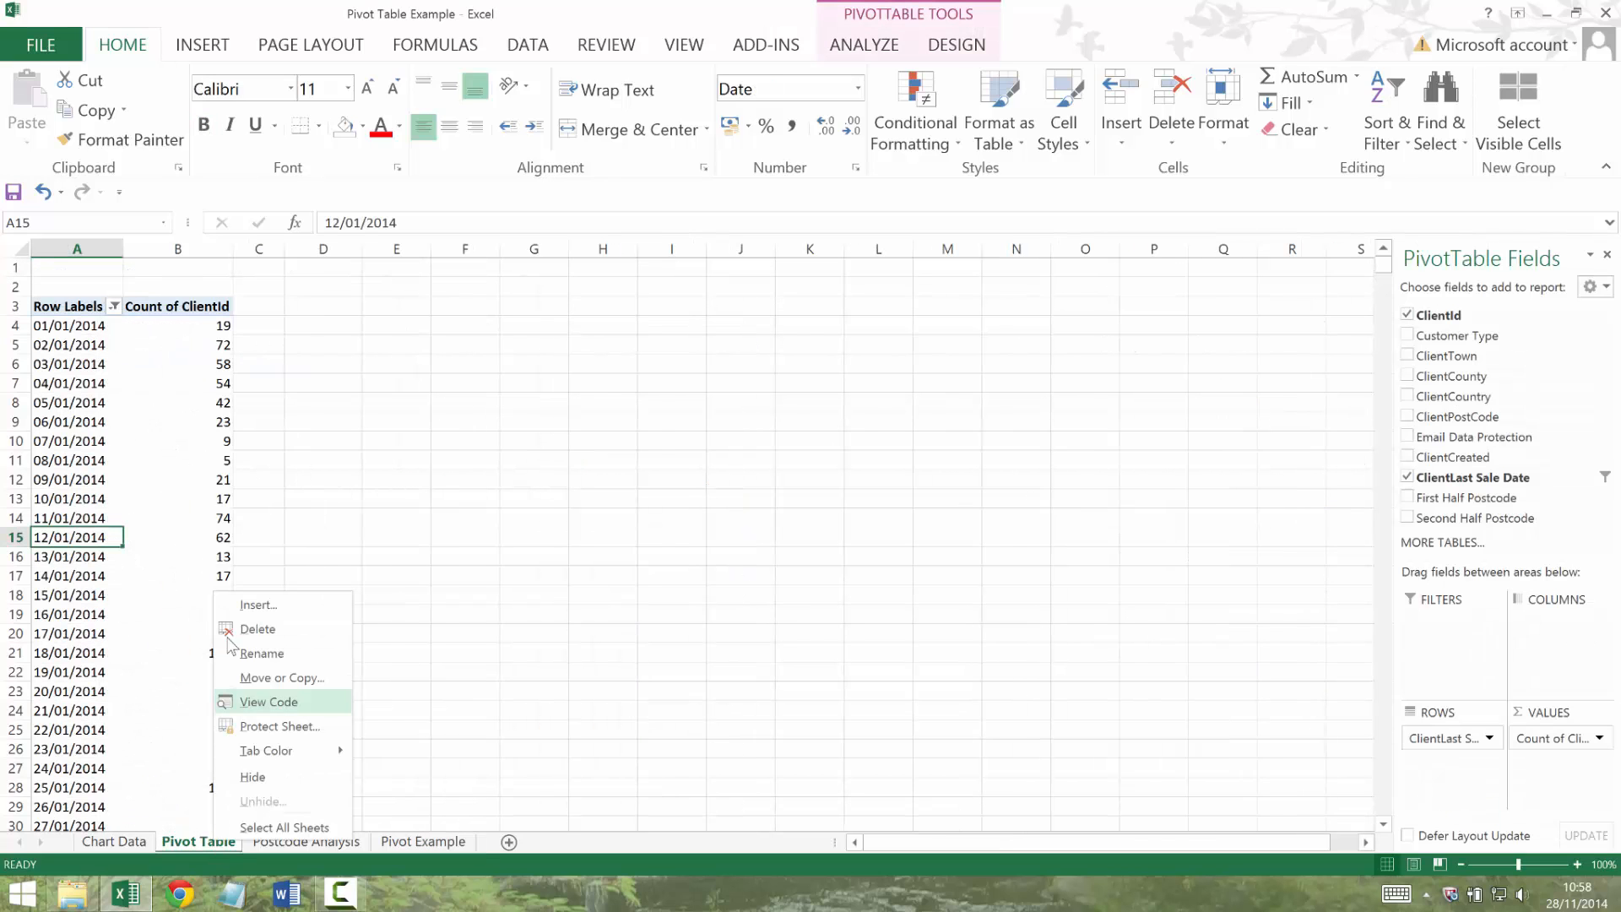
click(245, 643)
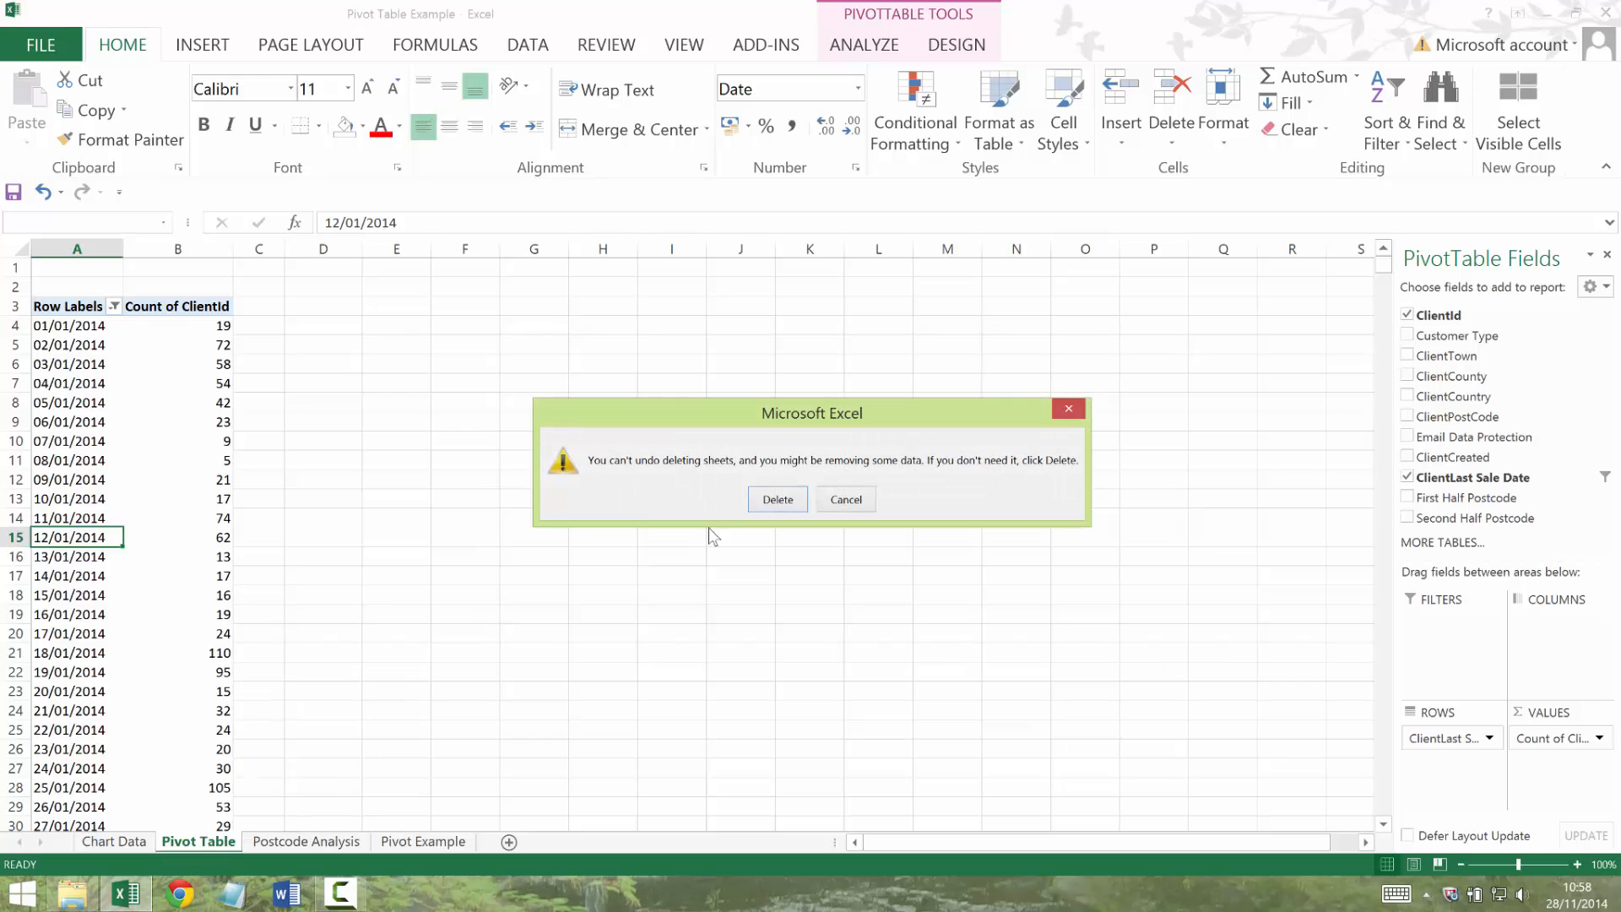
click(773, 499)
Create a PivotTable on a new worksheet from all the Pivot Example client data, including the Sales Data column.
click(346, 841)
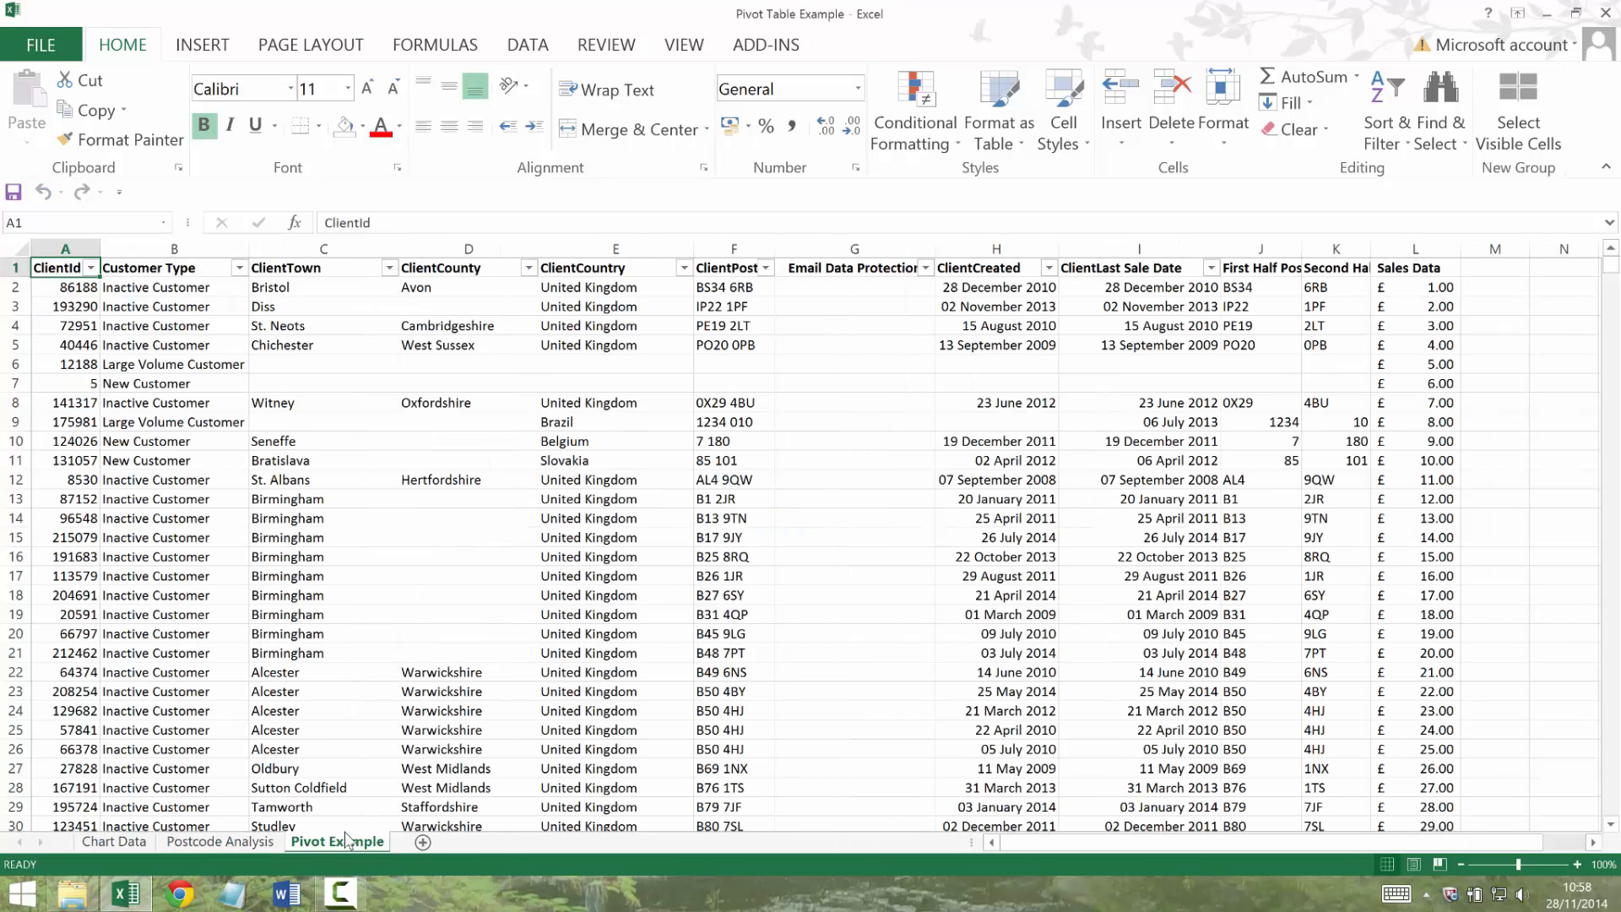
click(8, 268)
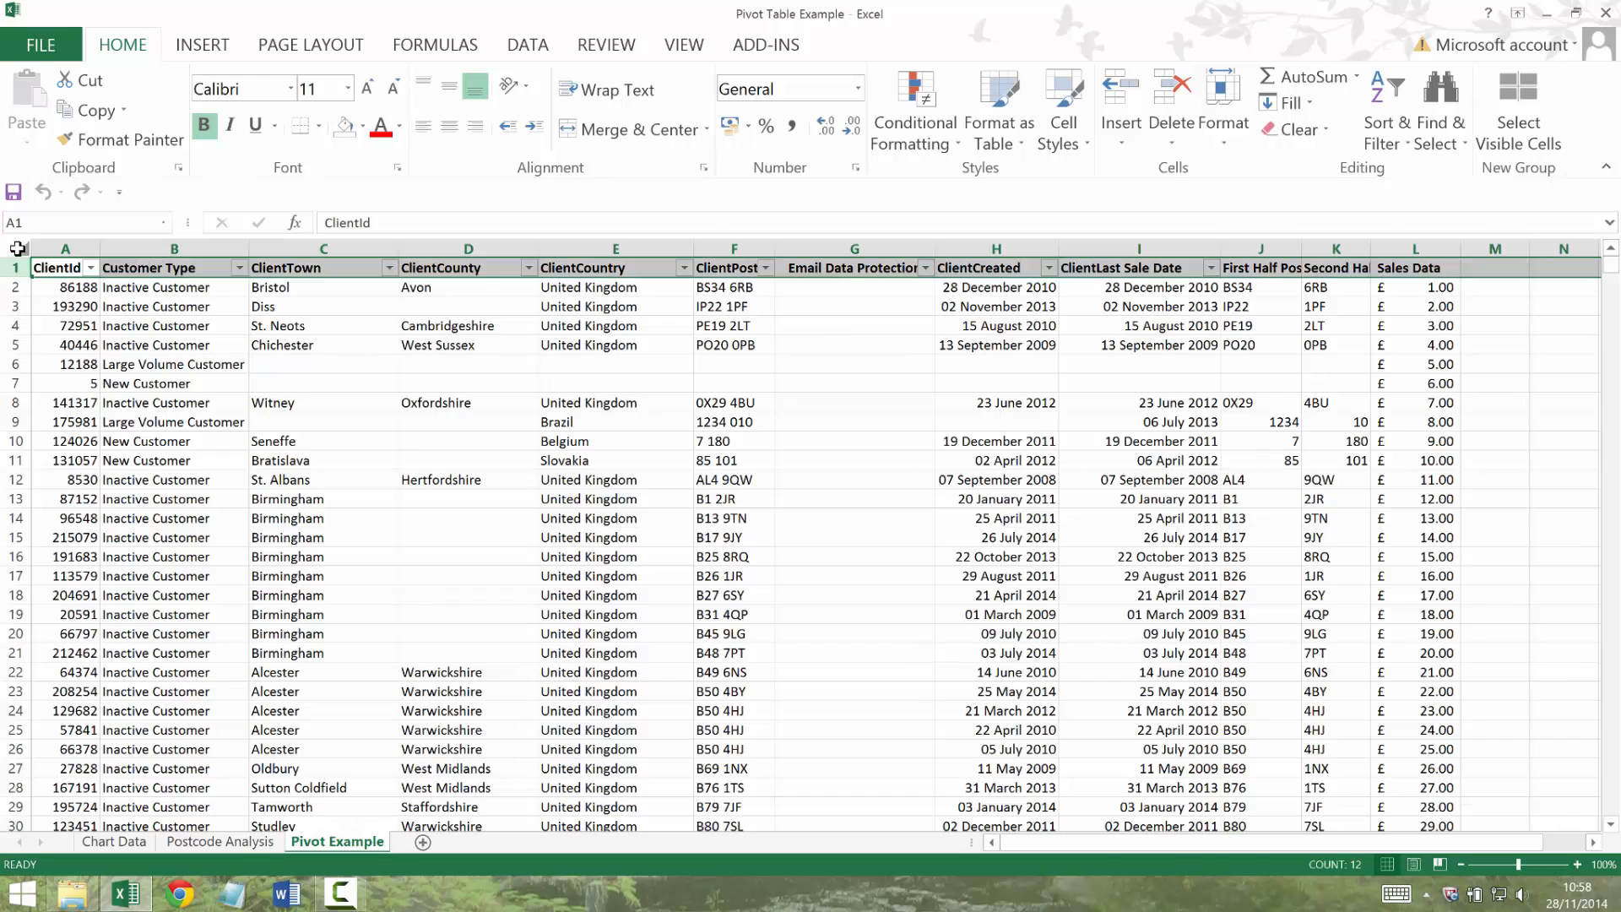
key(ctrl+shift+Down)
click(201, 47)
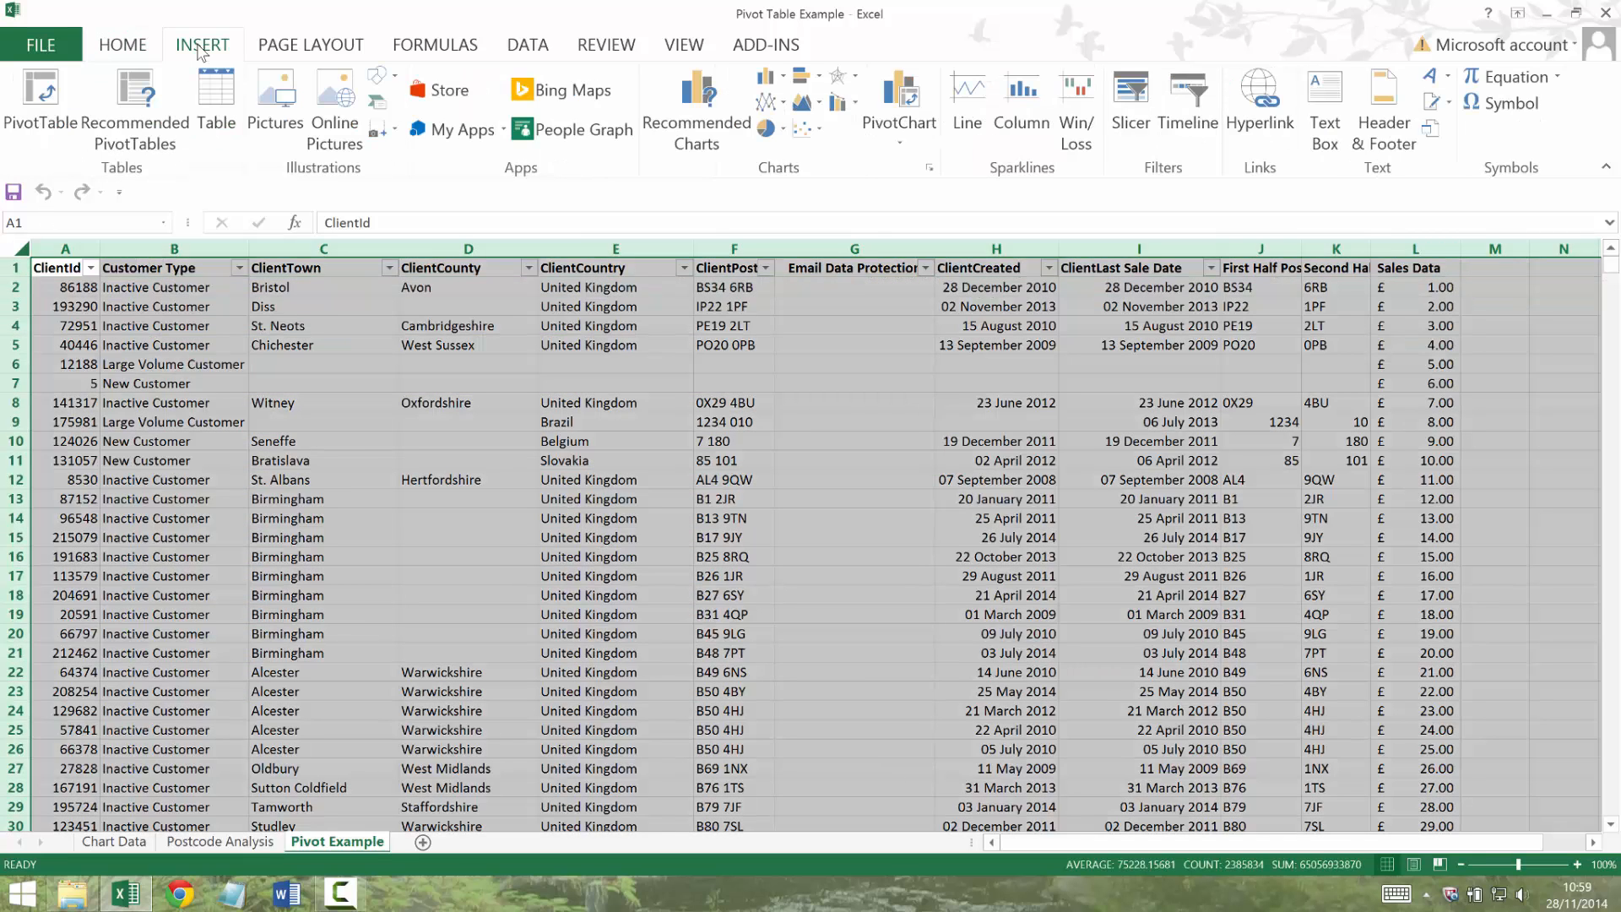
click(47, 95)
click(748, 483)
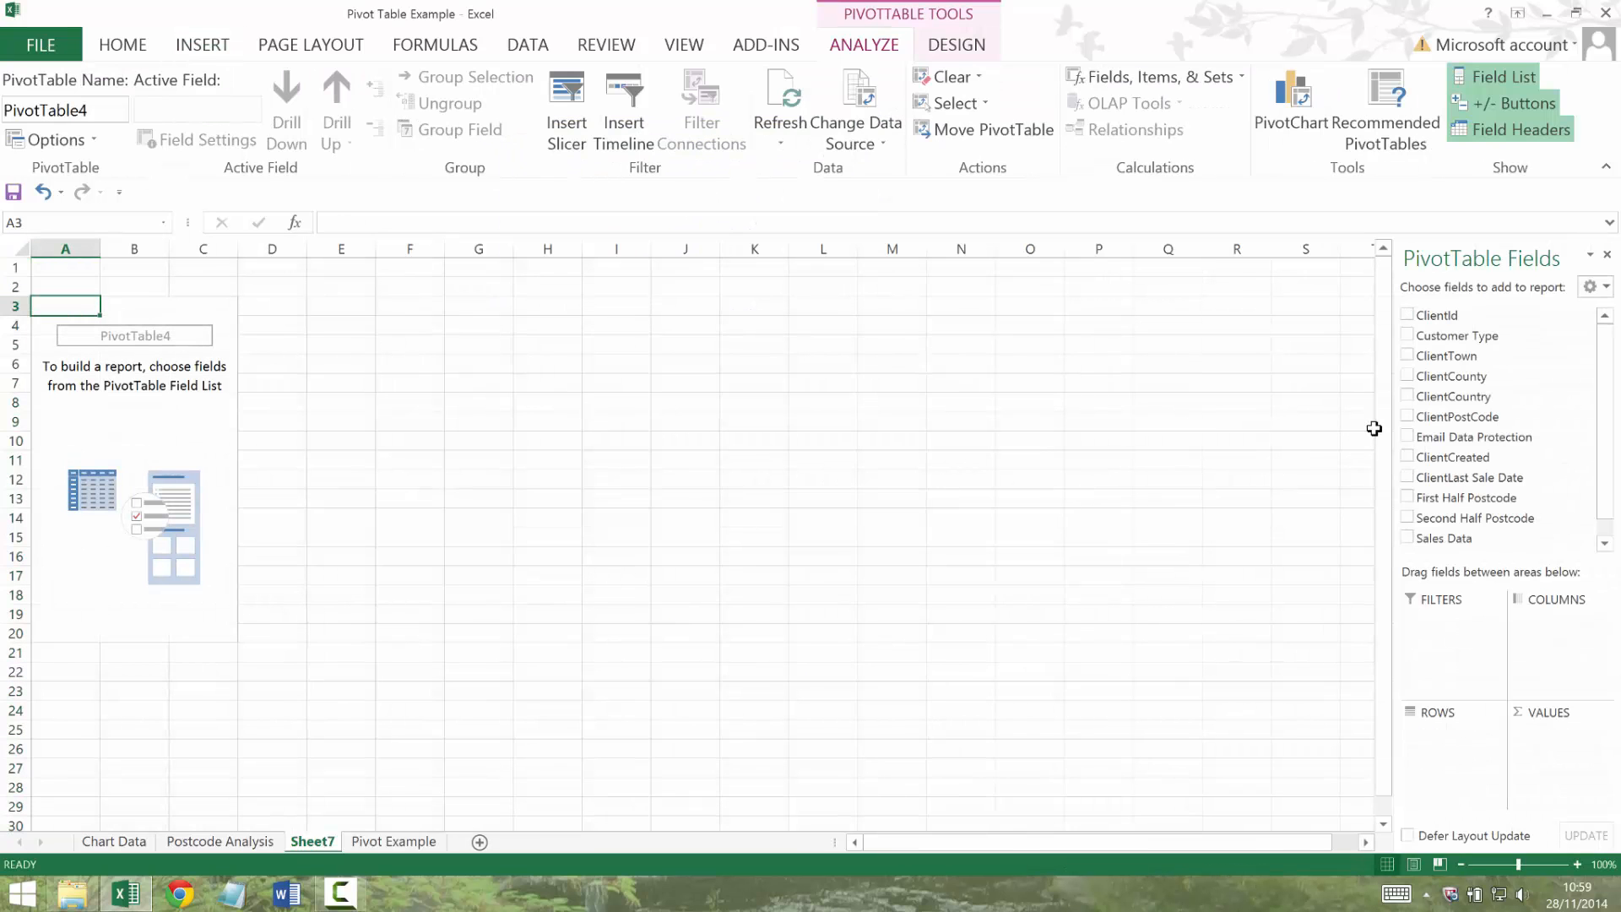
Set Customer Type as the PivotTable's rows and Sales Data as its values, summarised by Sum.
drag(1486, 538, 1564, 762)
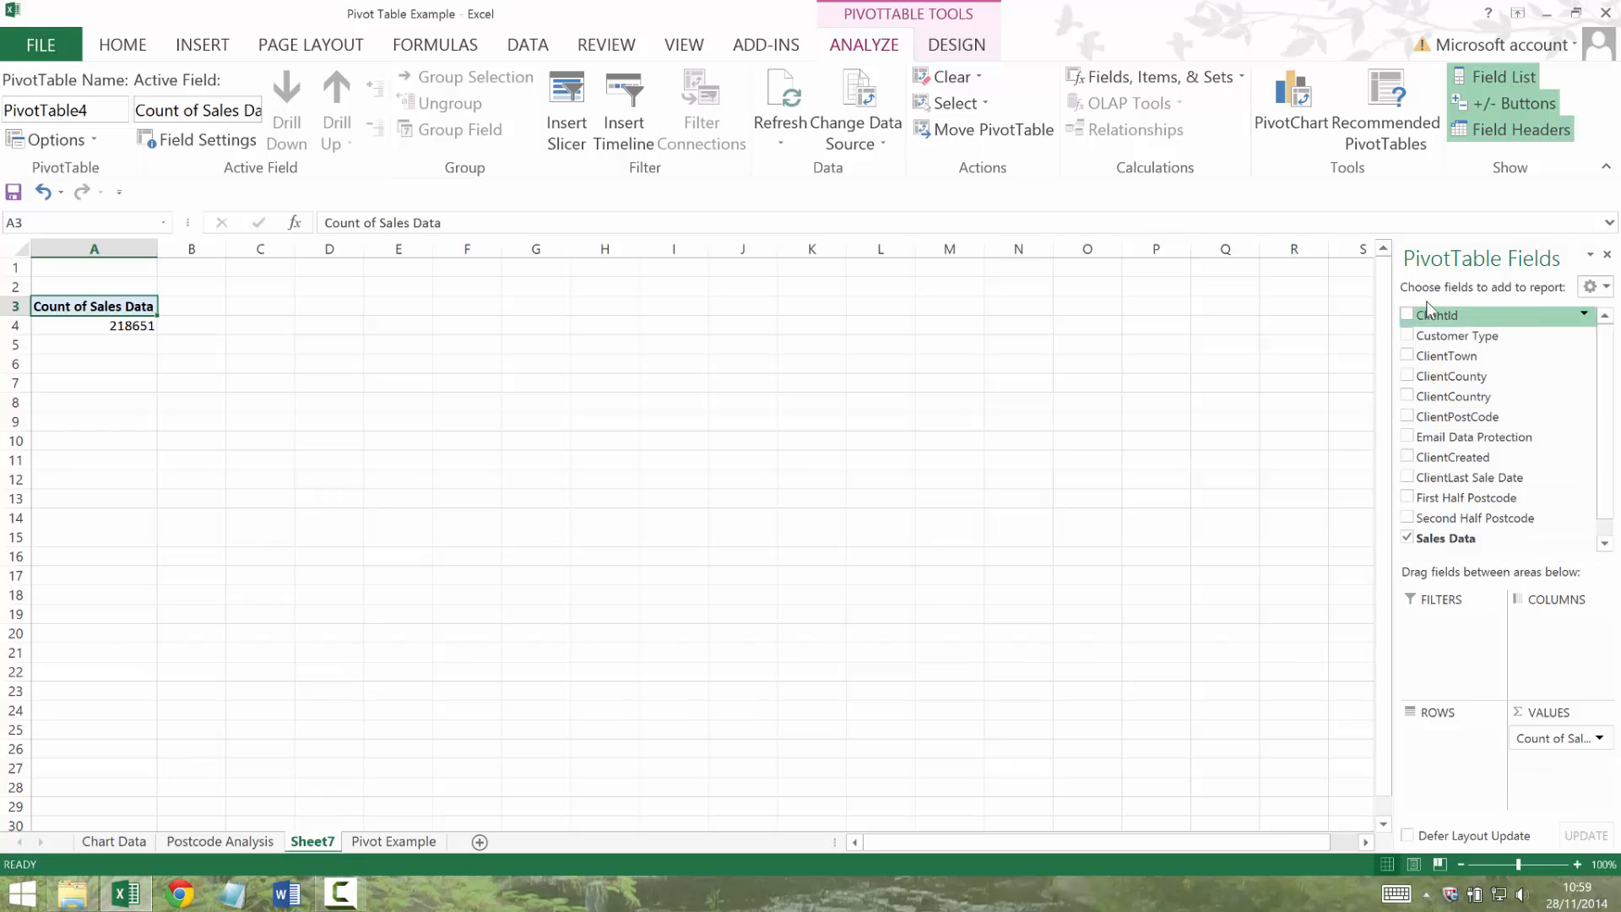
drag(1454, 336, 1465, 762)
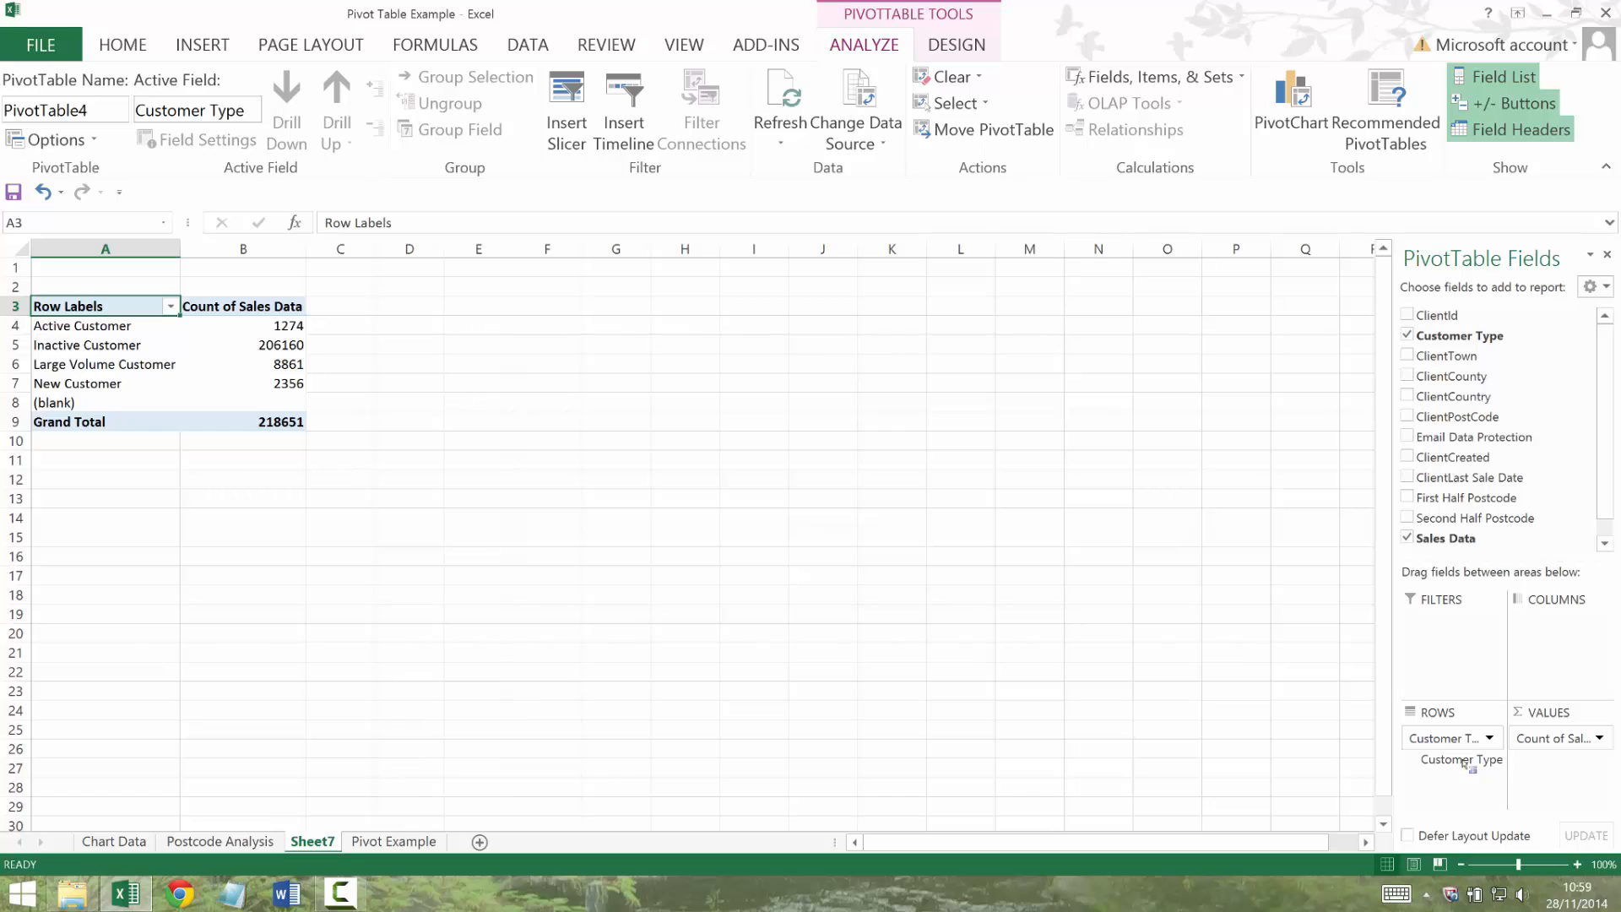
click(1600, 740)
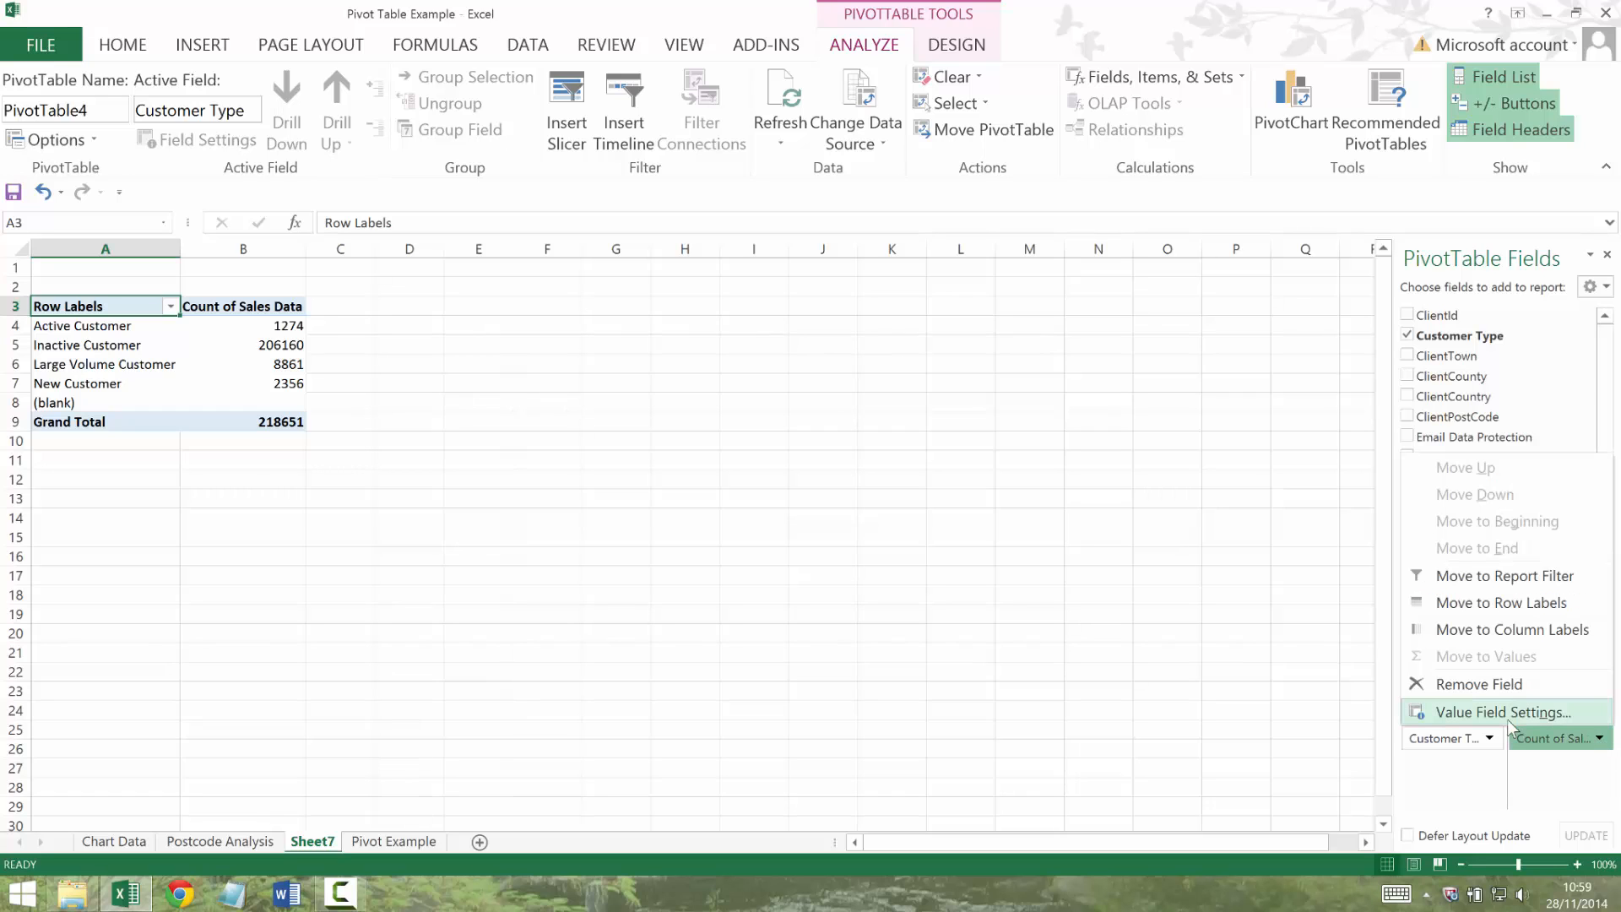
click(1509, 720)
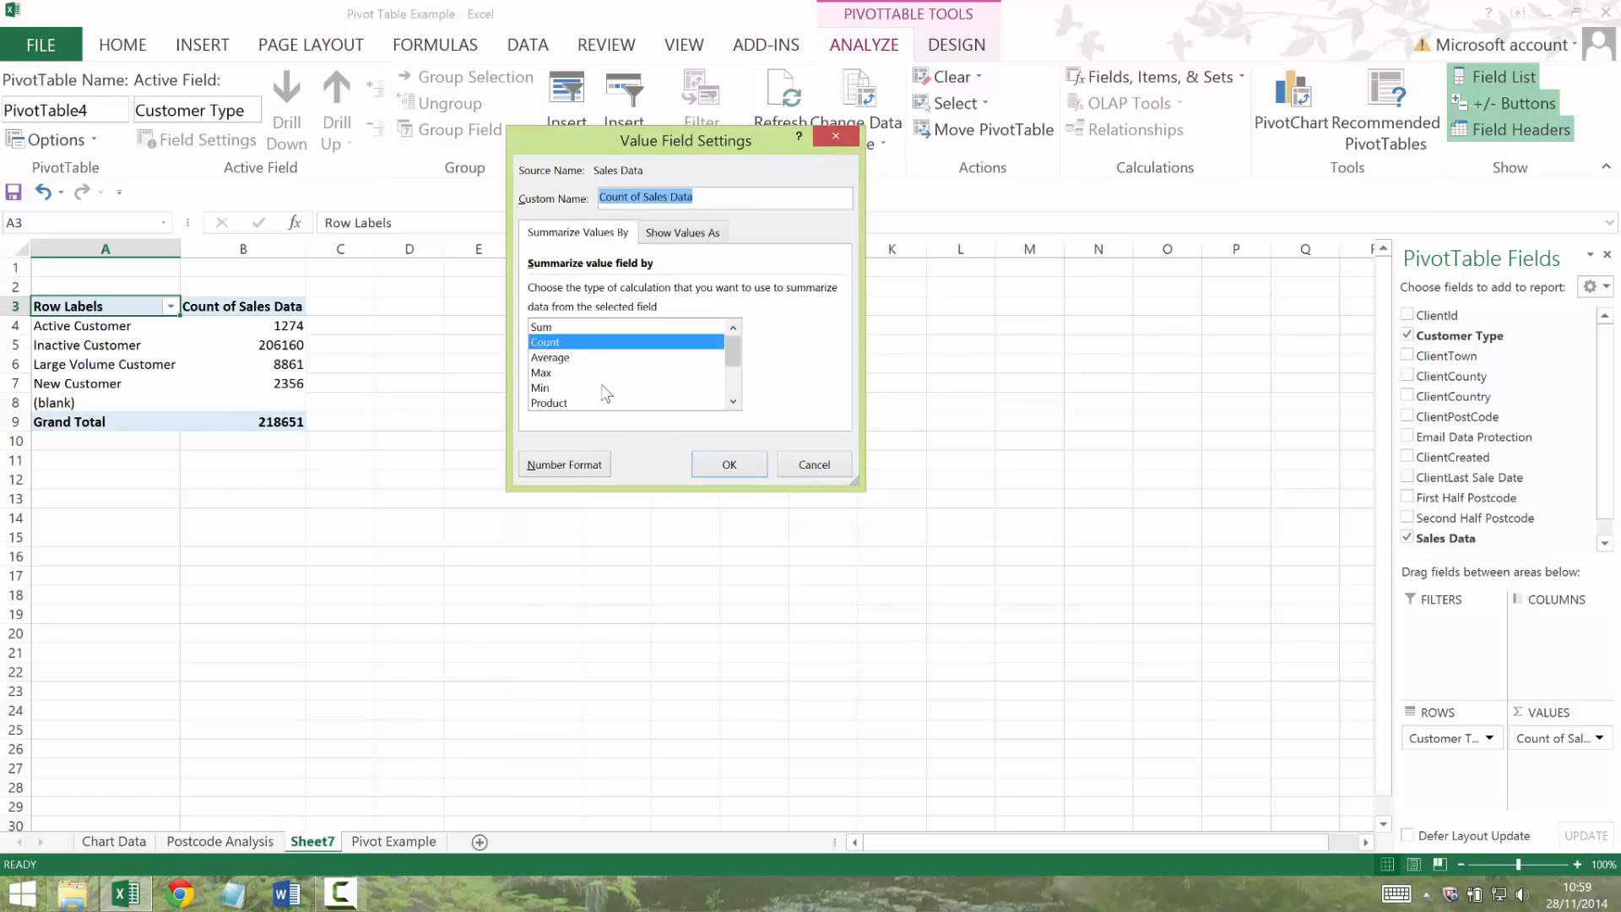
click(551, 328)
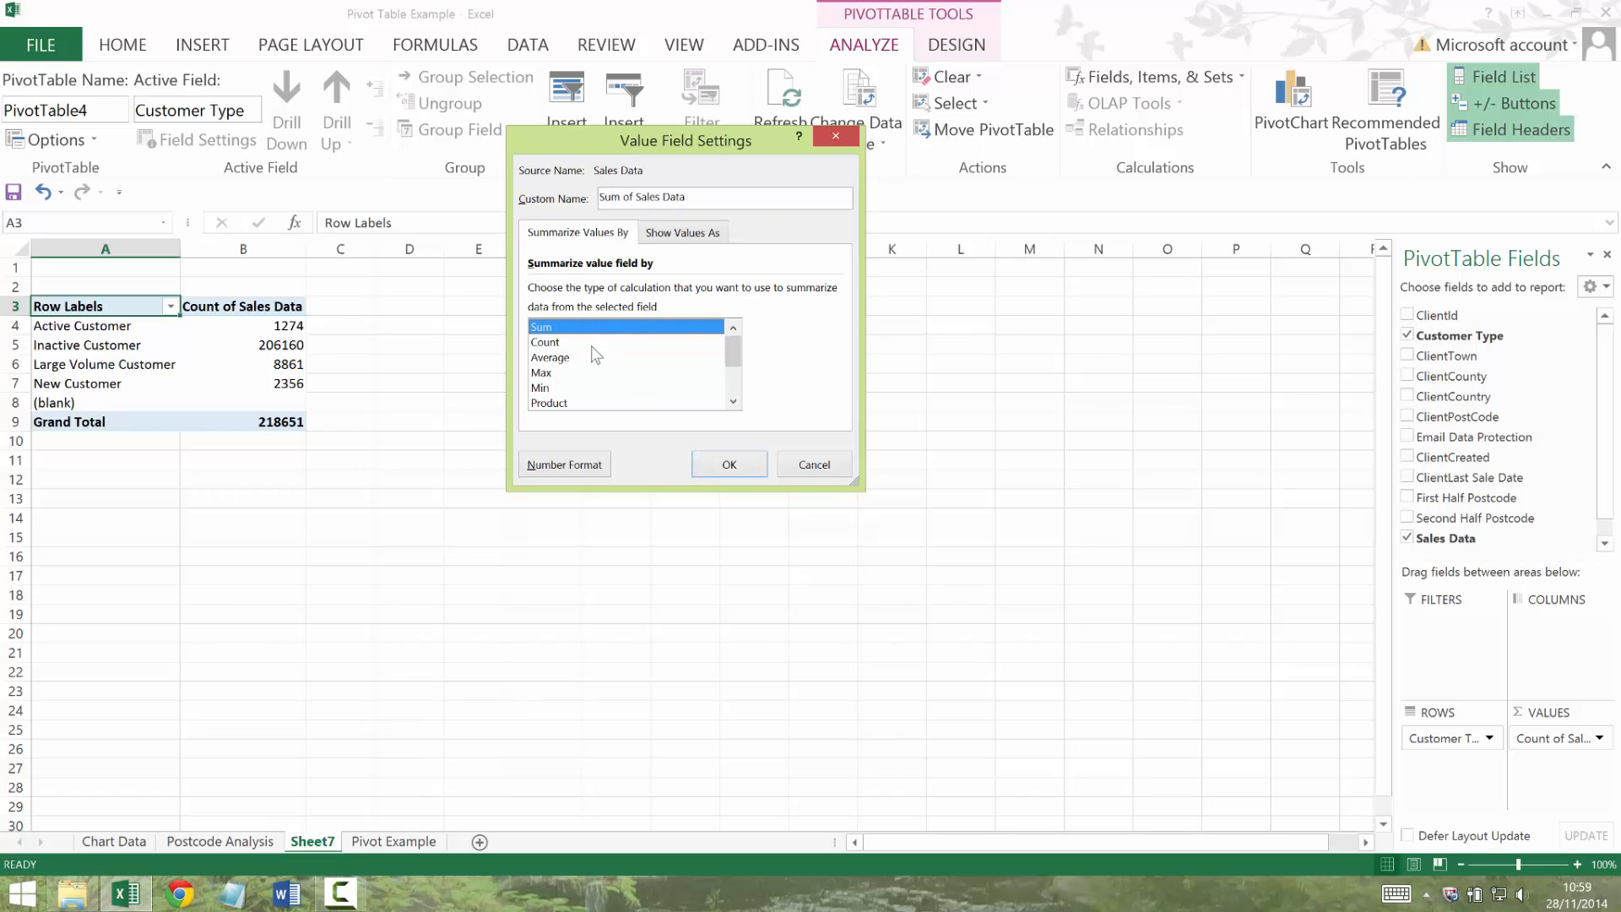
click(728, 465)
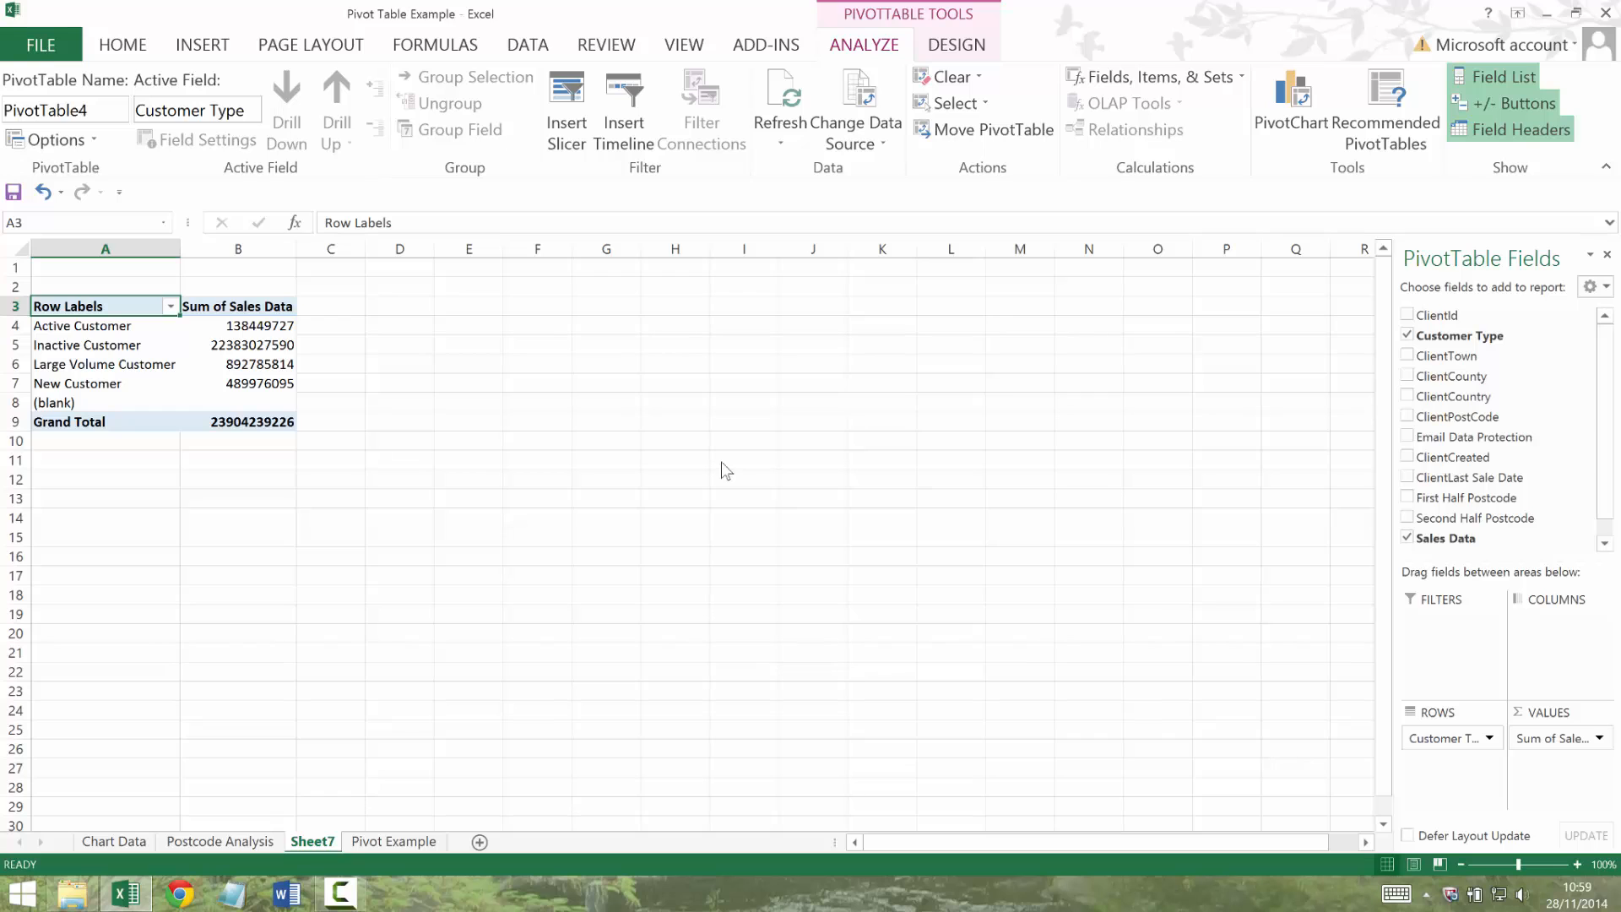
Apply the pound accounting format to the Sum of Sales Data column and widen column B slightly.
click(250, 246)
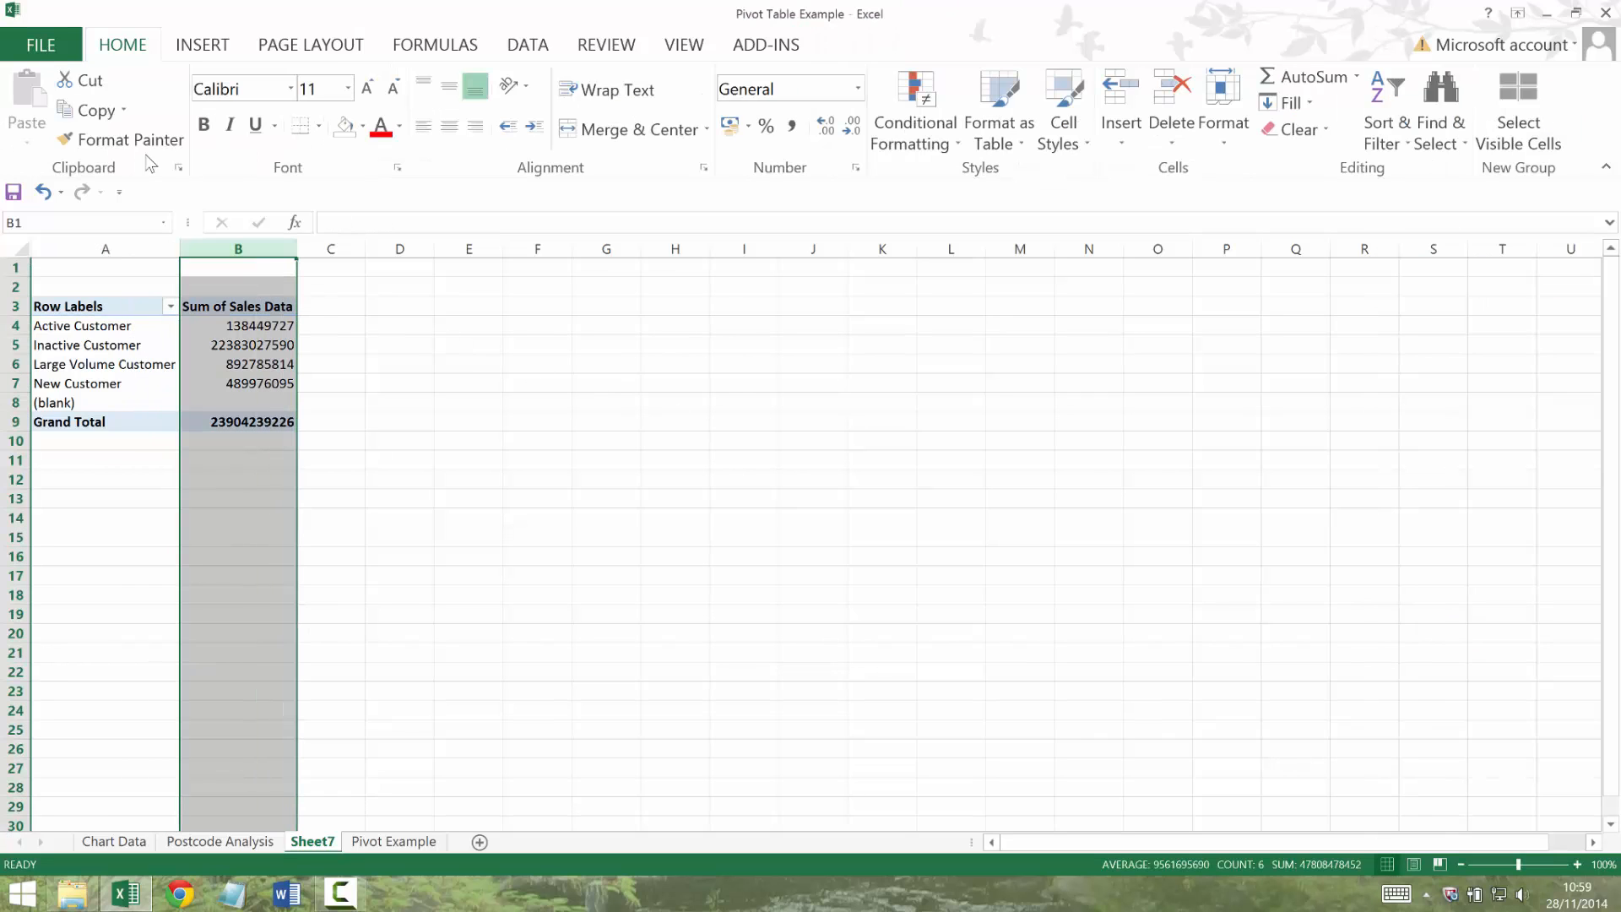
click(727, 127)
drag(299, 248, 324, 247)
click(438, 397)
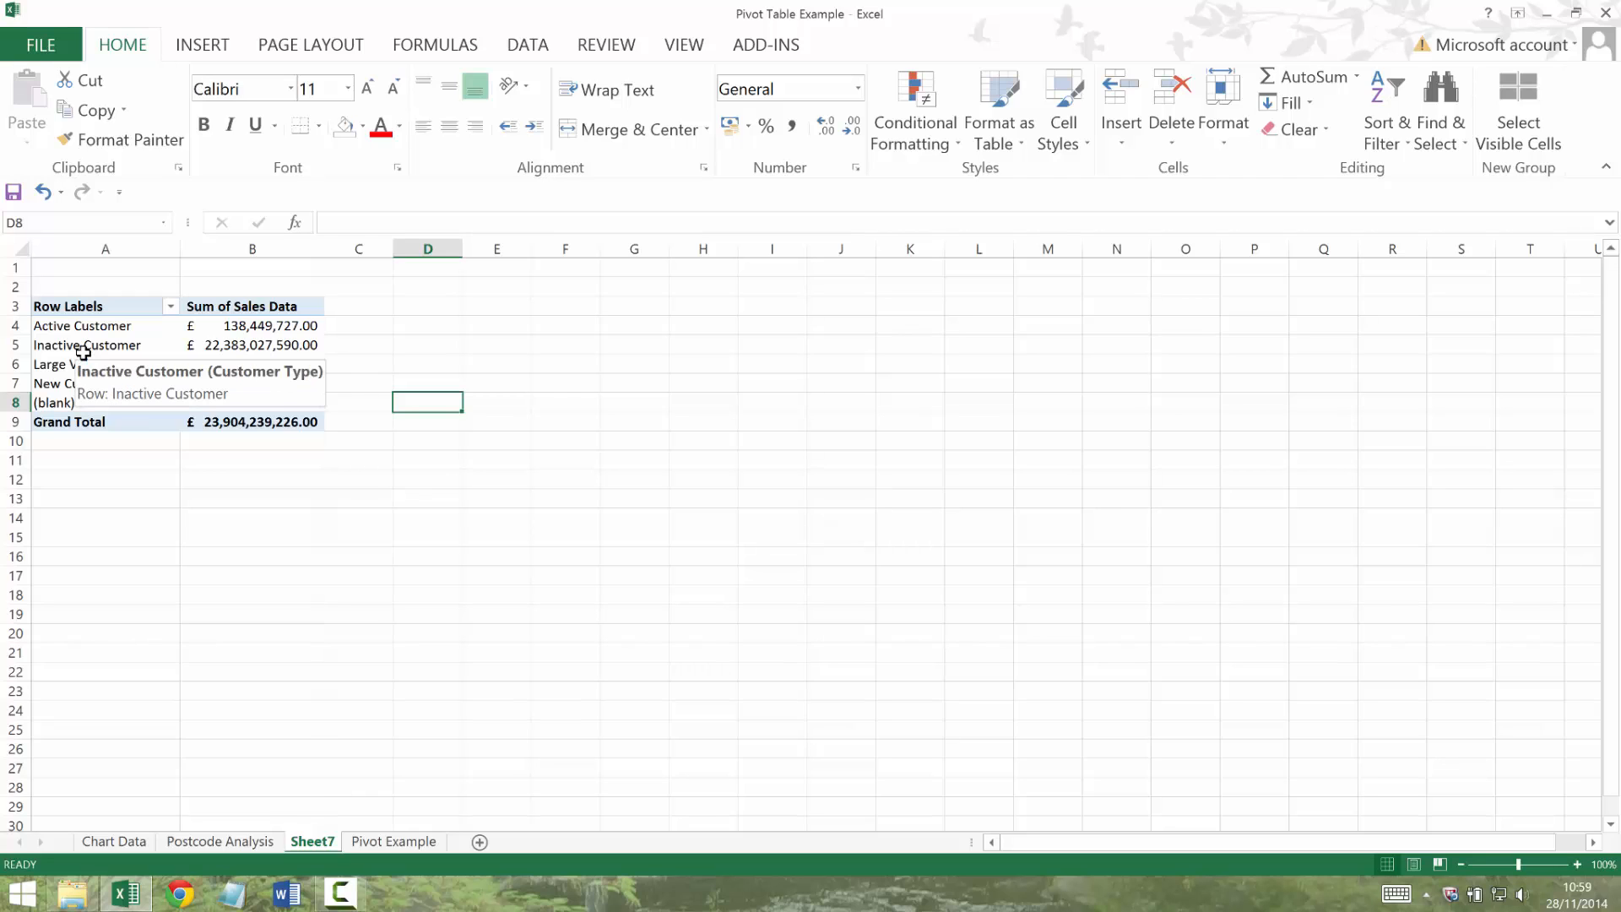
Copy the entire Sheet7 PivotTable and paste it as values only into a new worksheet.
click(144, 312)
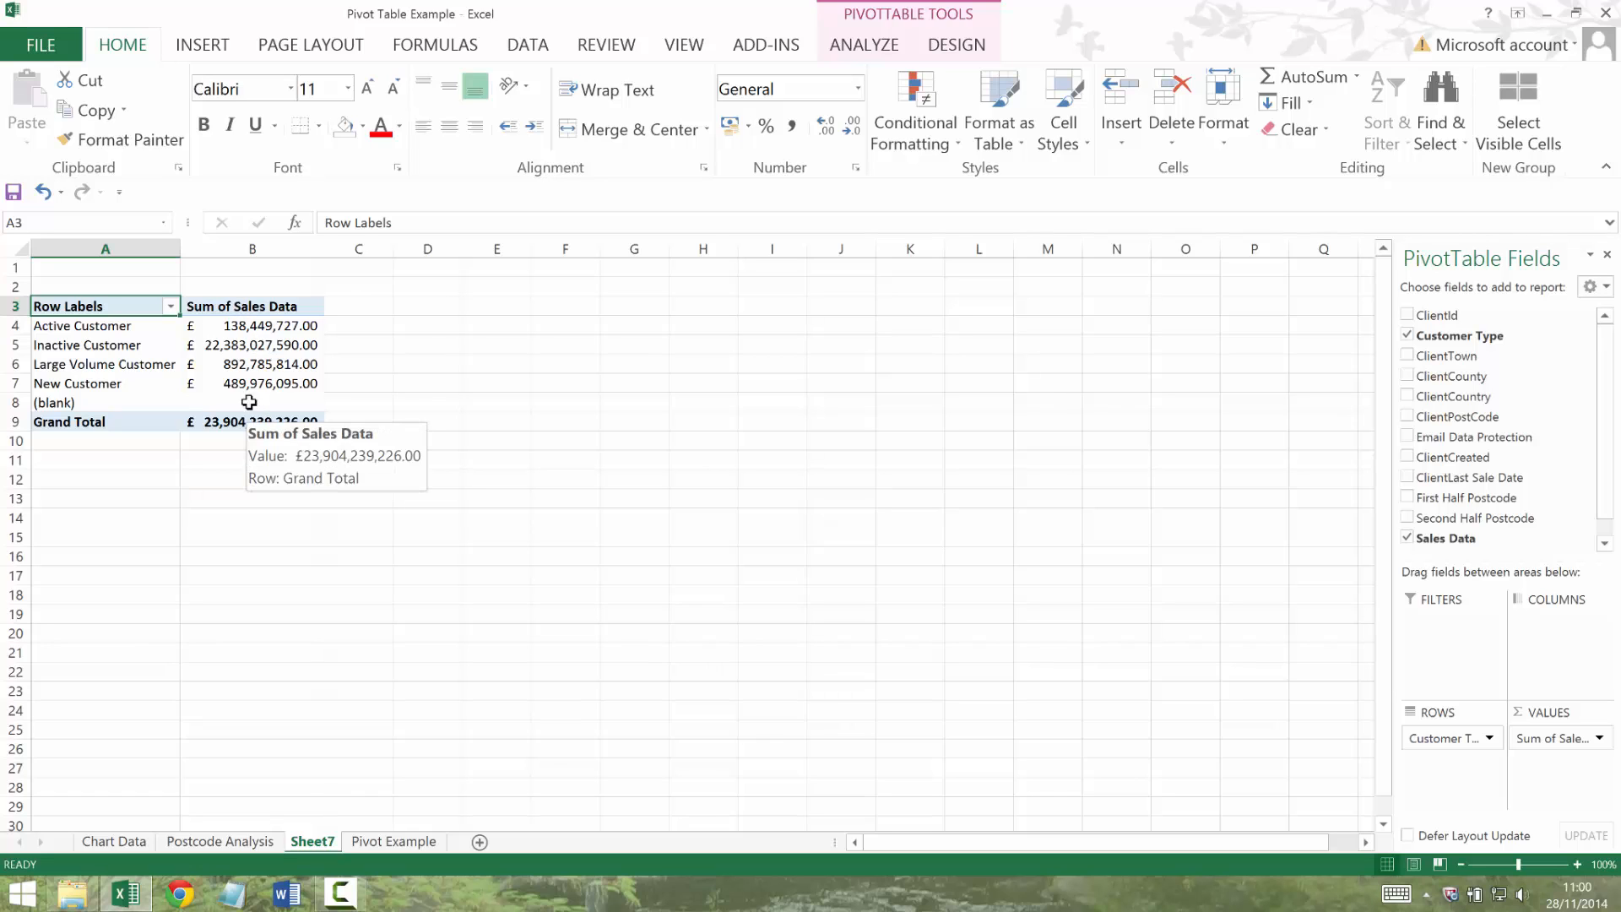
key(ctrl+a)
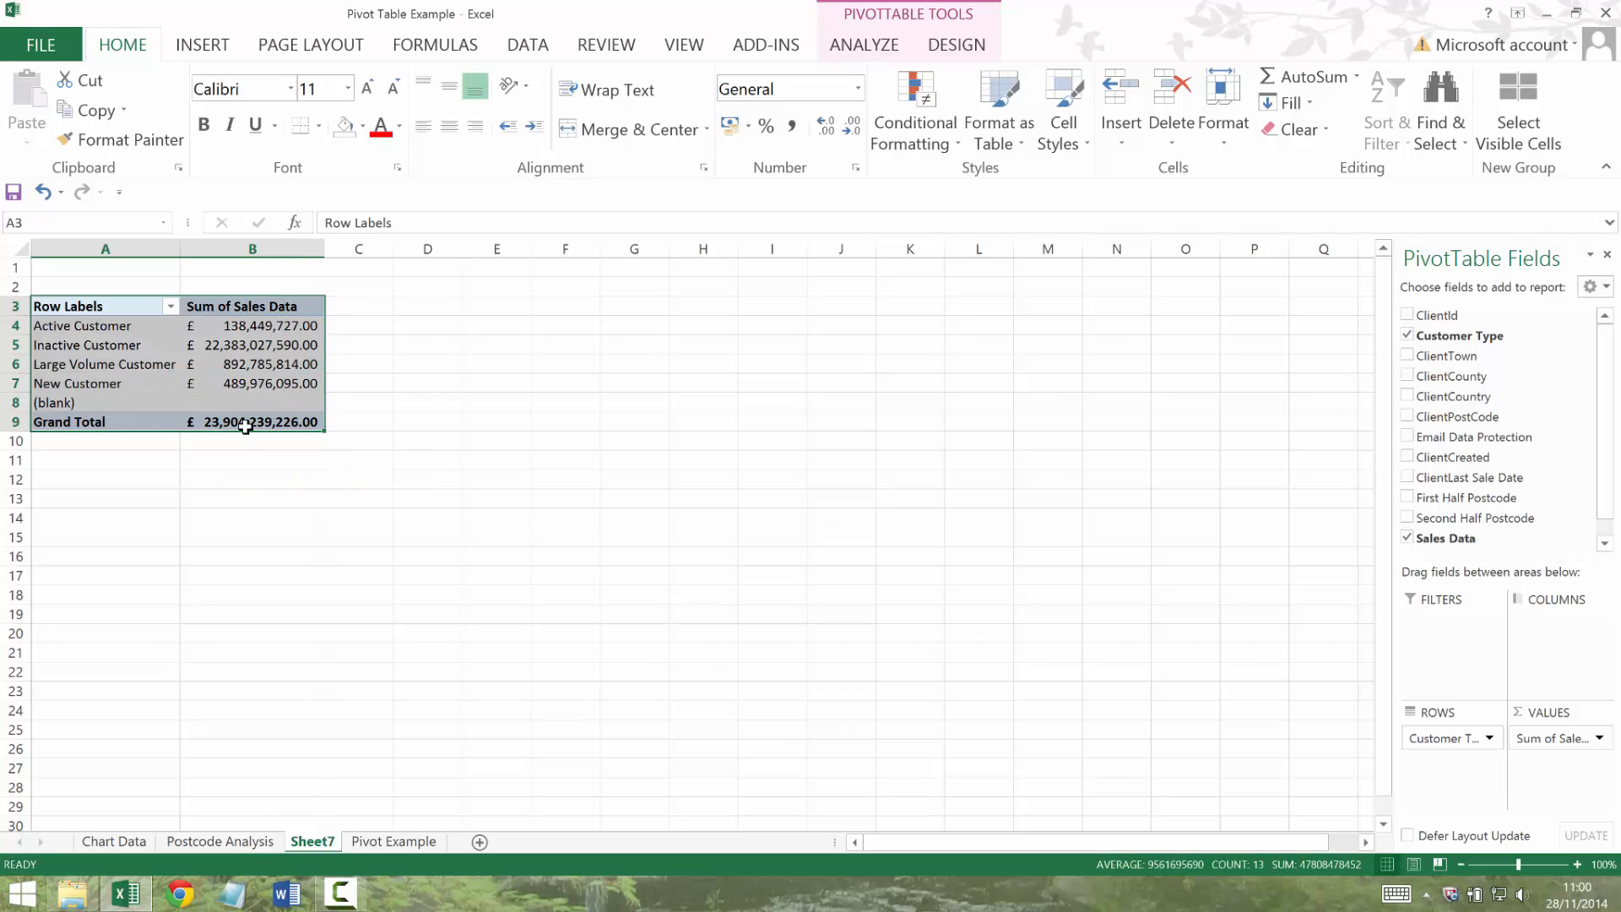
key(ctrl+c)
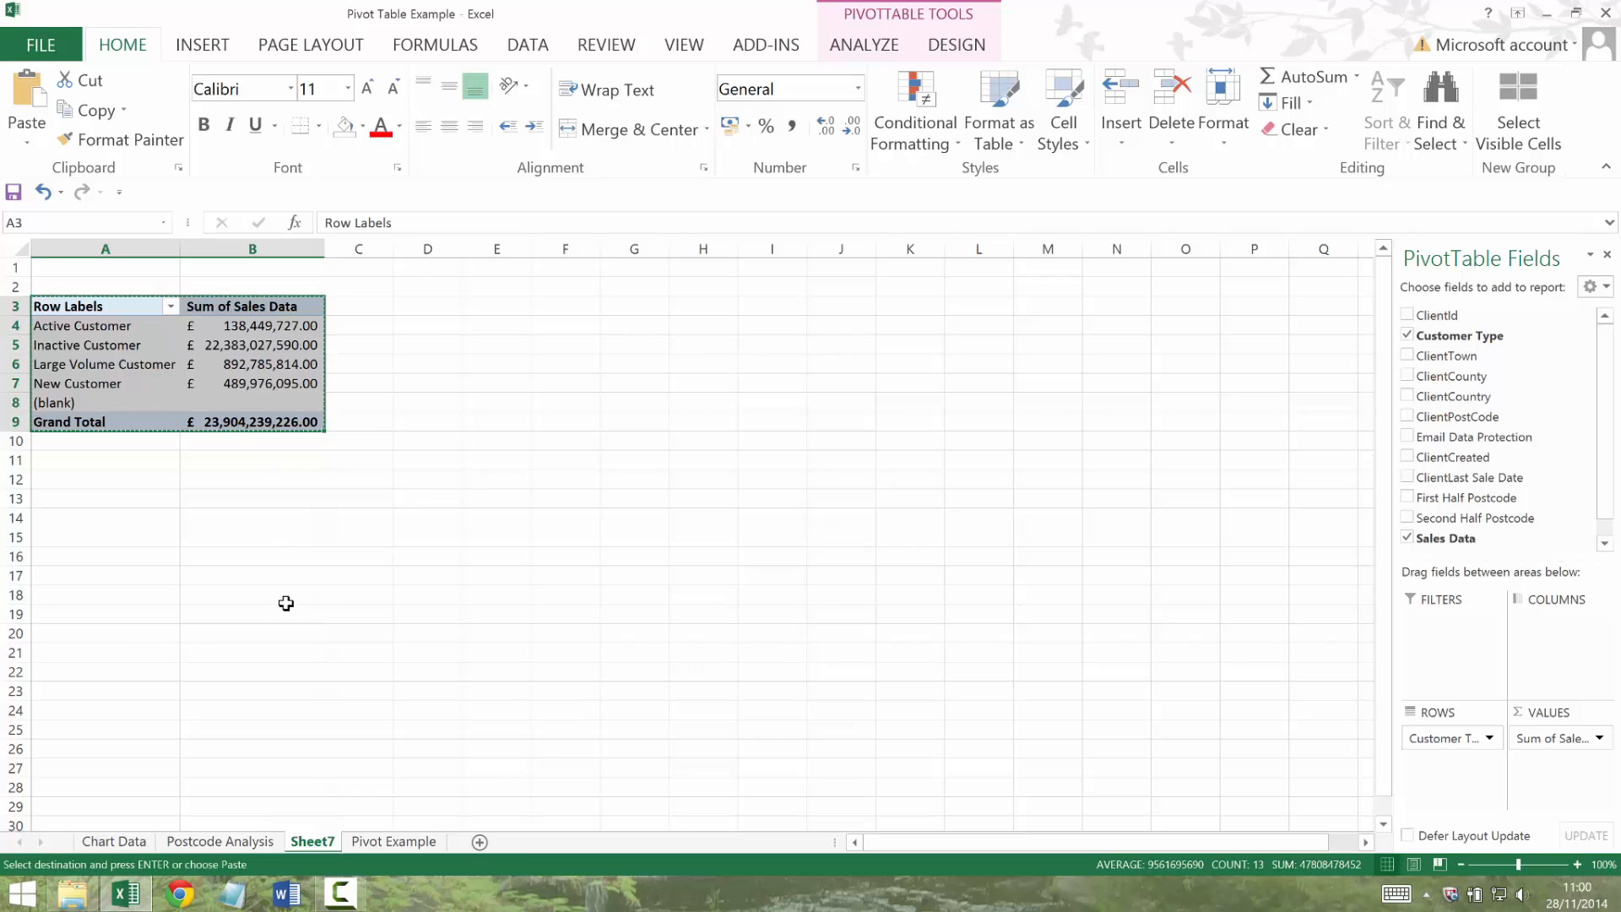
click(479, 842)
click(27, 131)
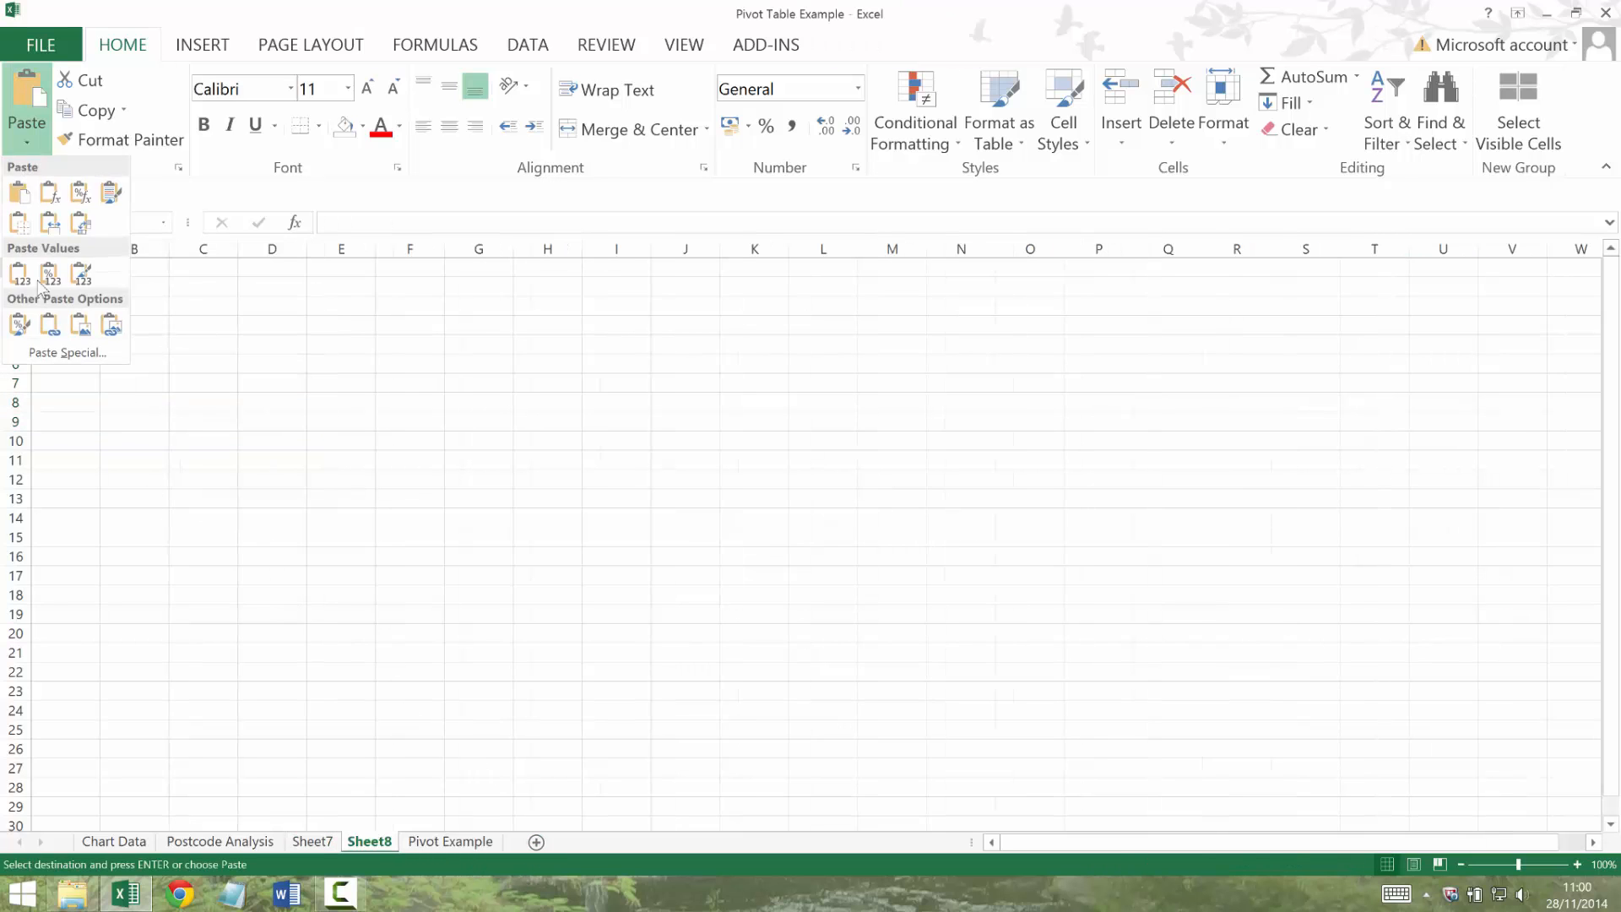
click(19, 277)
Fit column B's width and apply the pound accounting format to the pasted Sum of Sales Data, saving the workbook.
double_click(169, 249)
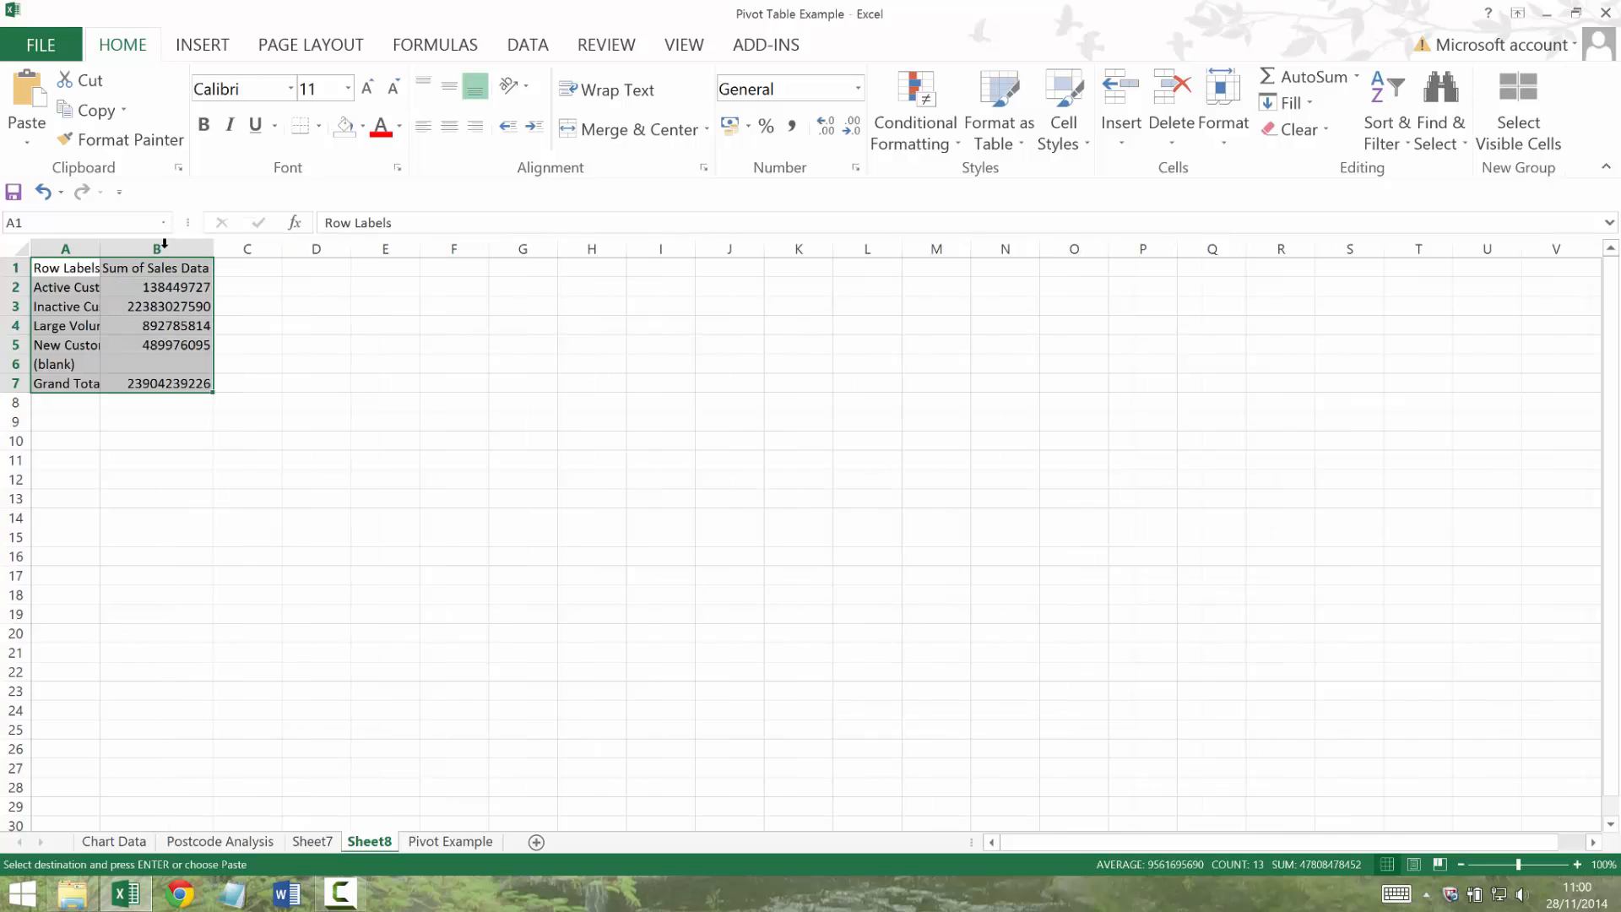
click(157, 249)
click(731, 126)
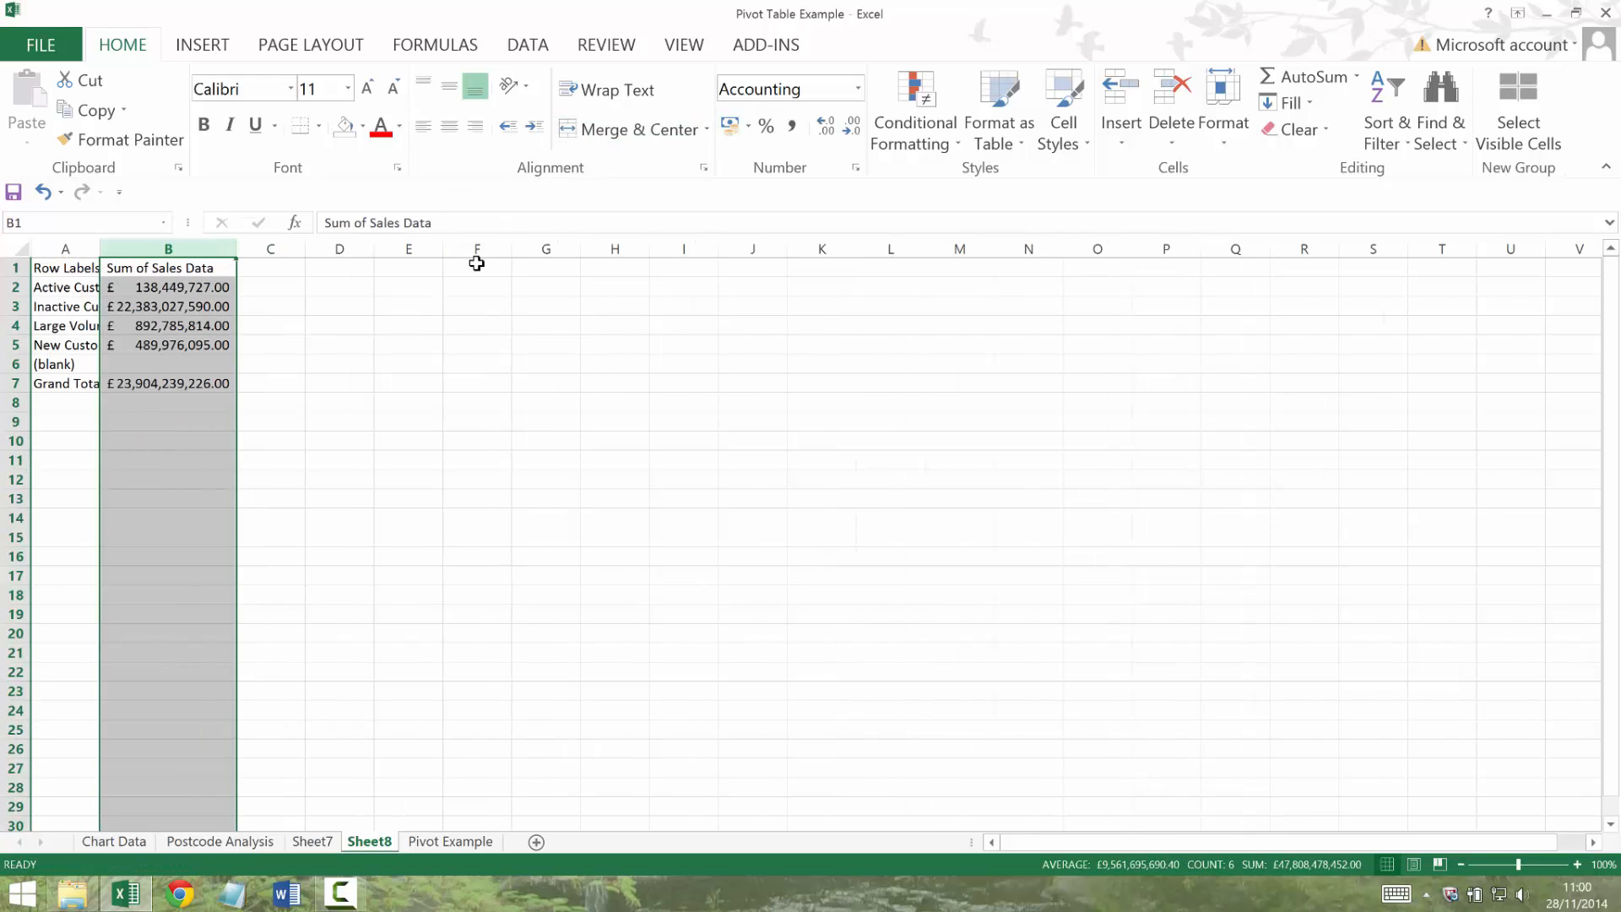
click(251, 315)
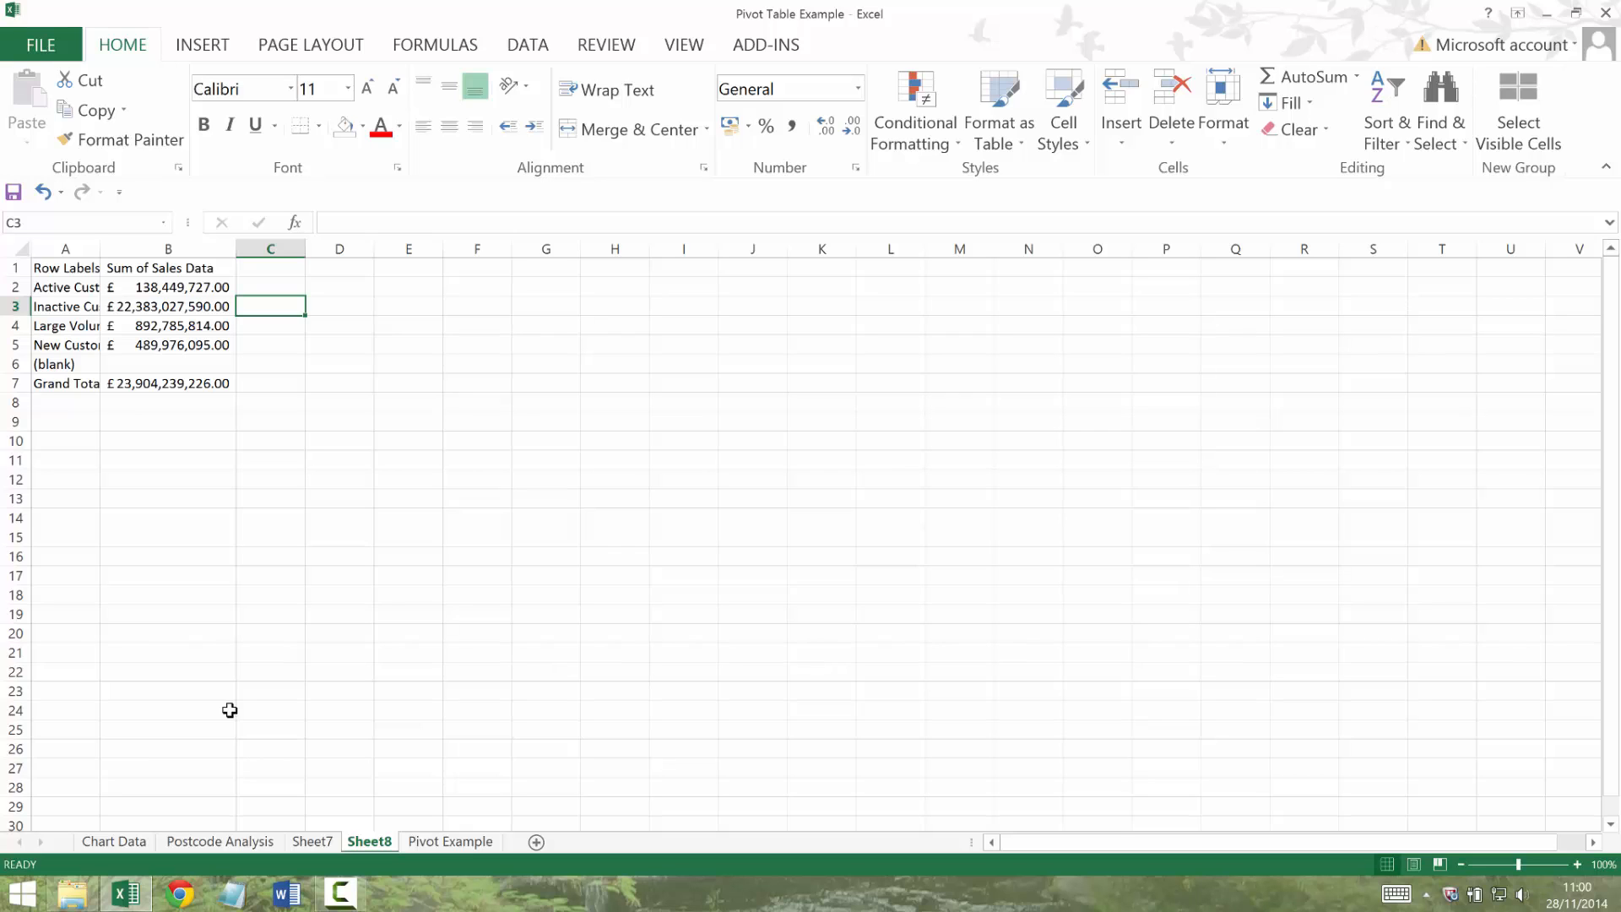
key(ctrl+s)
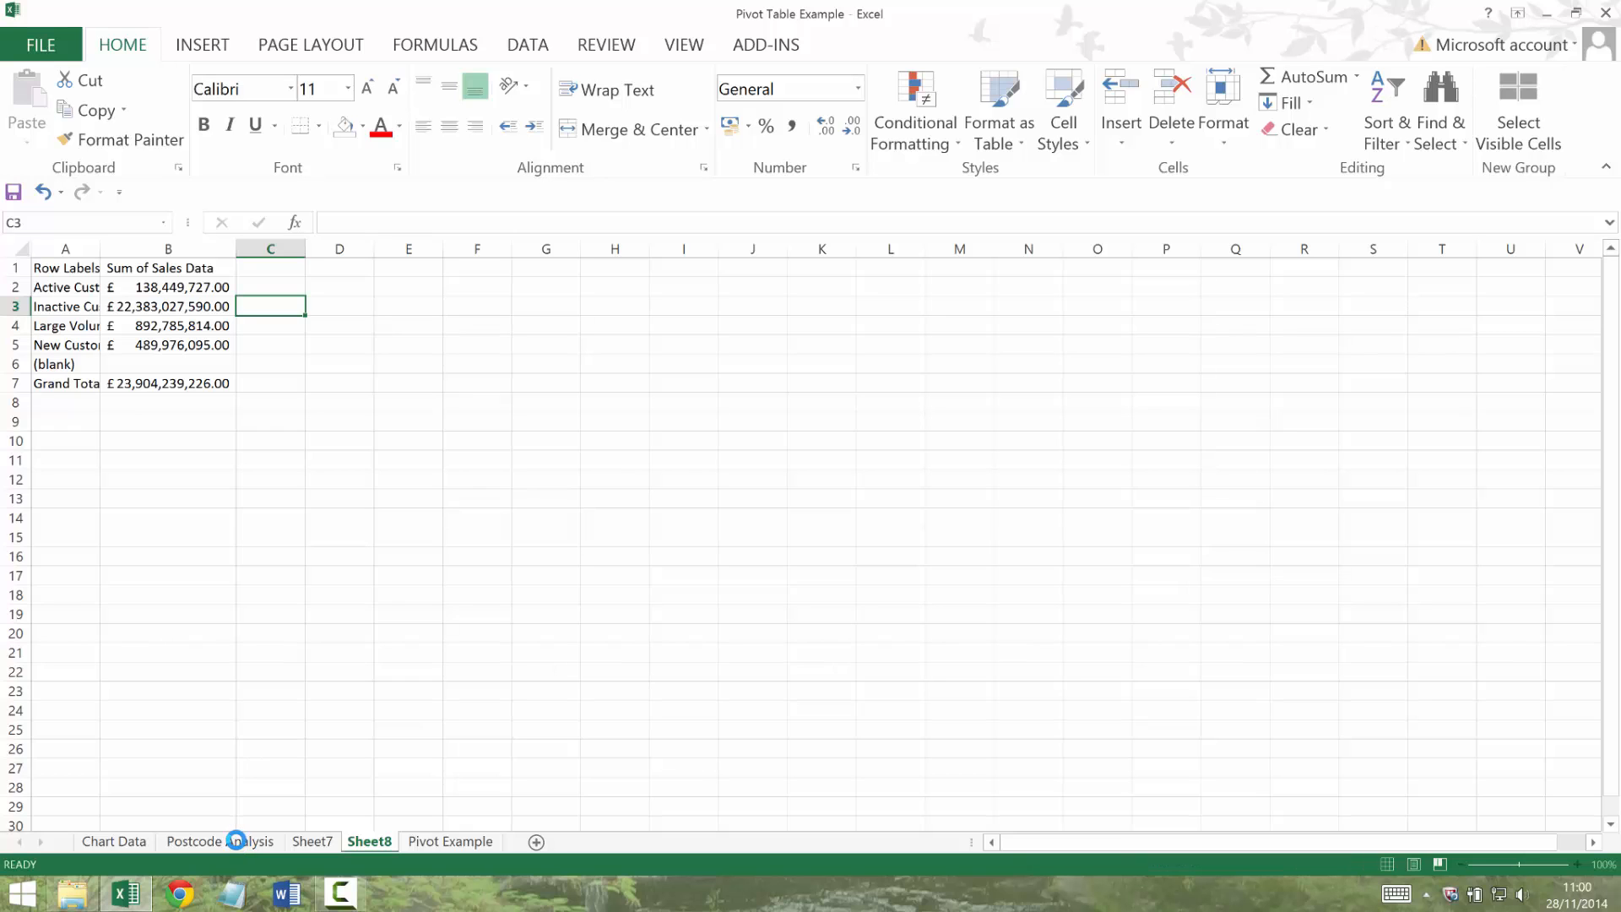
Delete the Sheet7 PivotTable worksheet, keeping the pasted copy on Sheet8, and save the workbook.
click(236, 840)
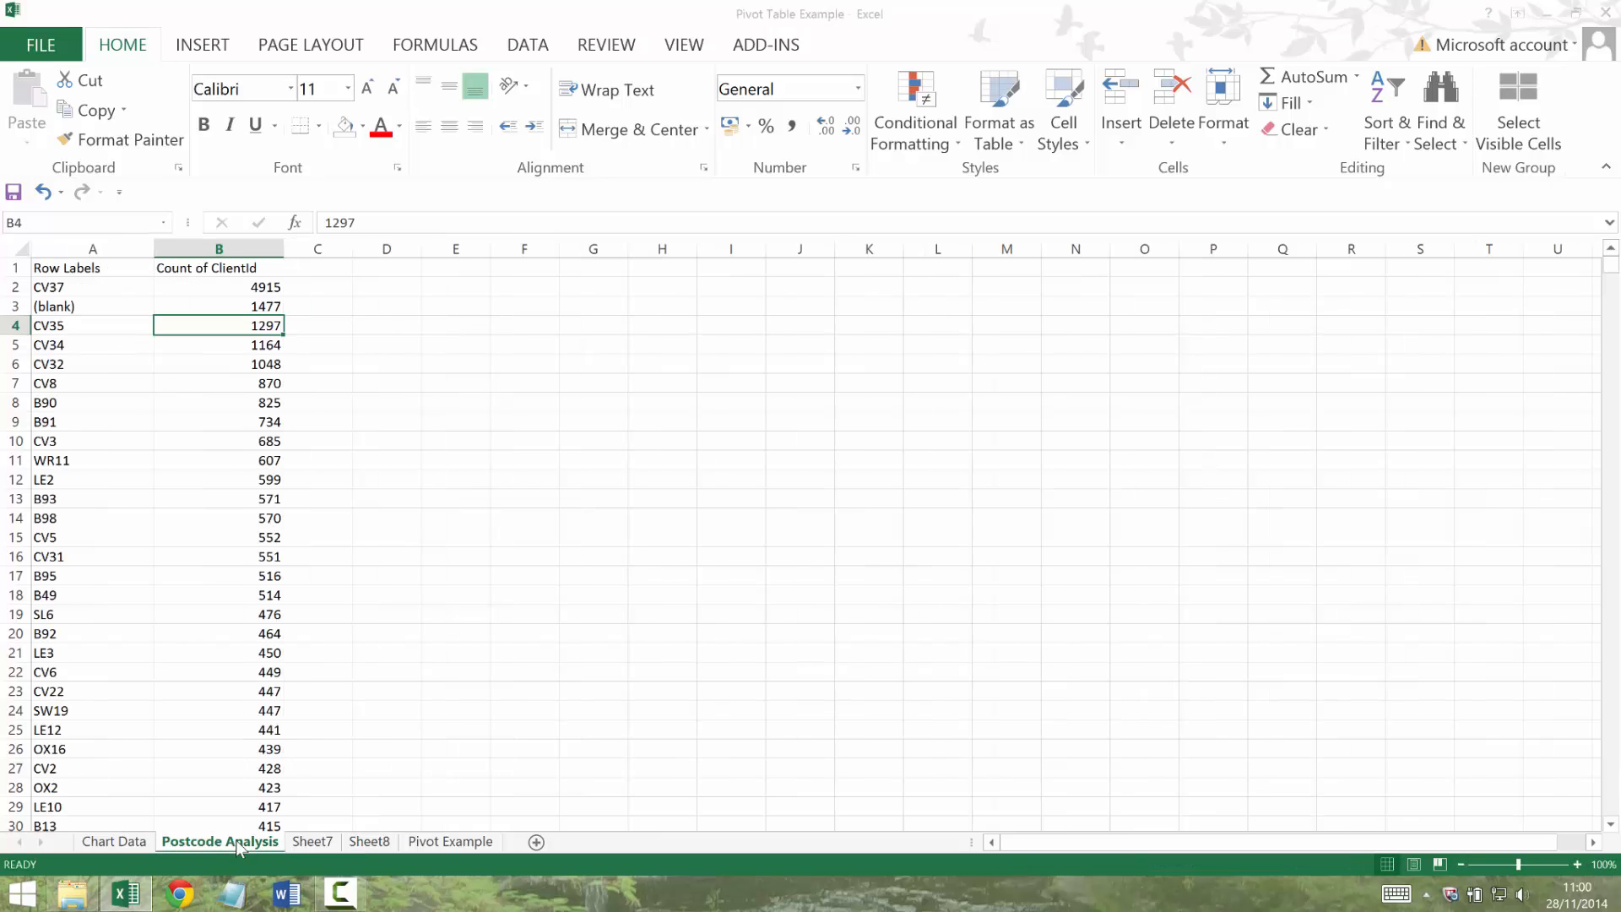
click(326, 834)
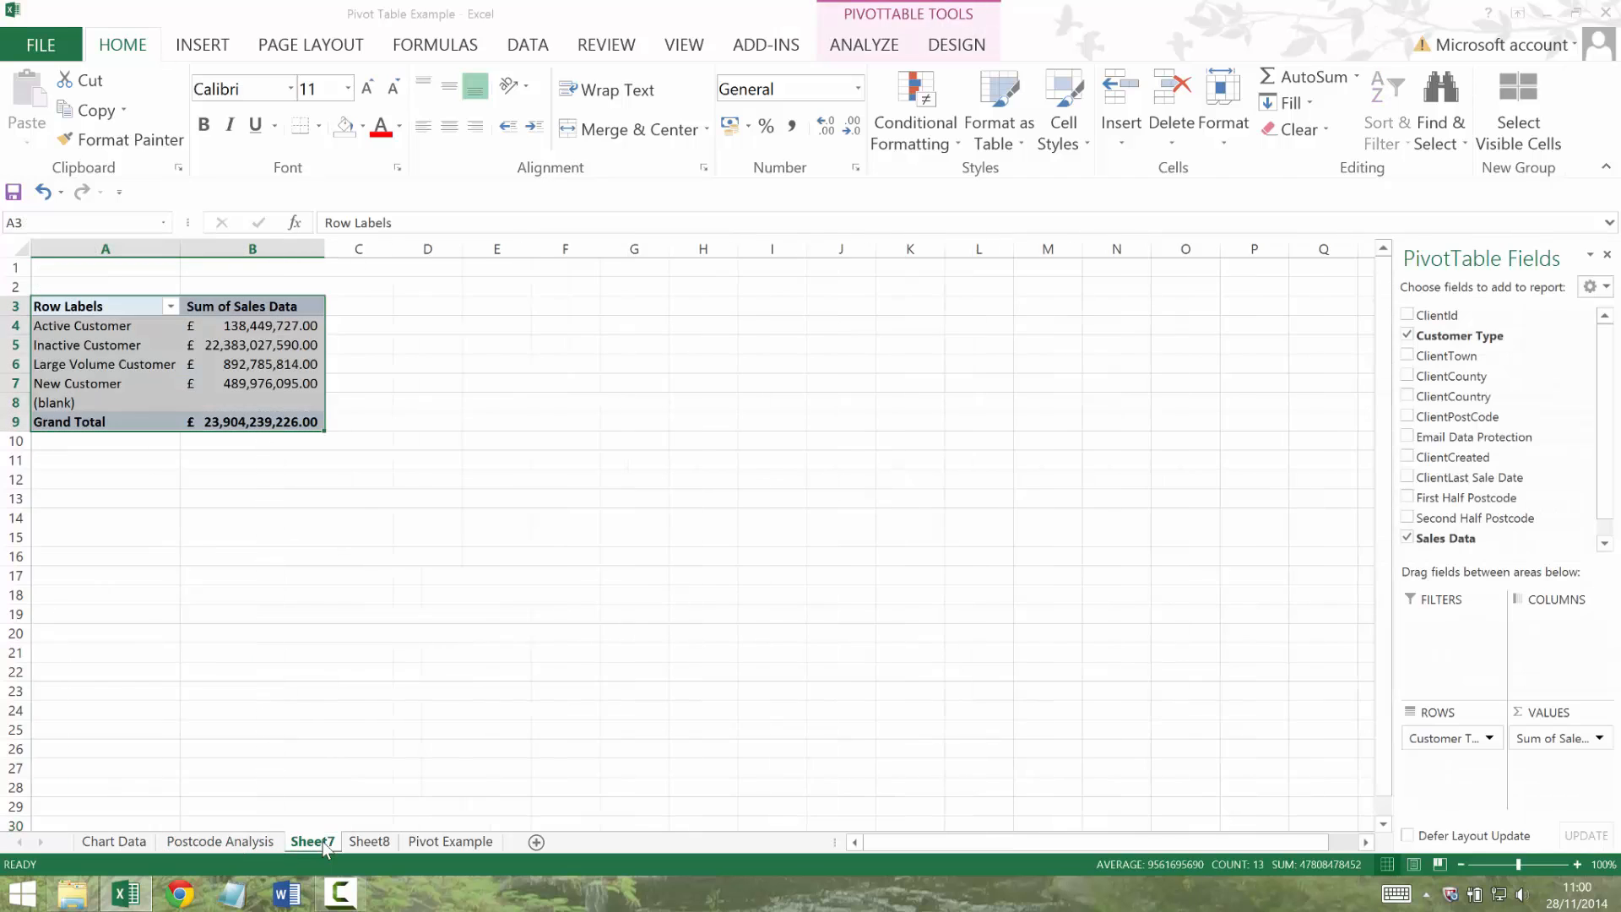
right_click(326, 834)
click(374, 629)
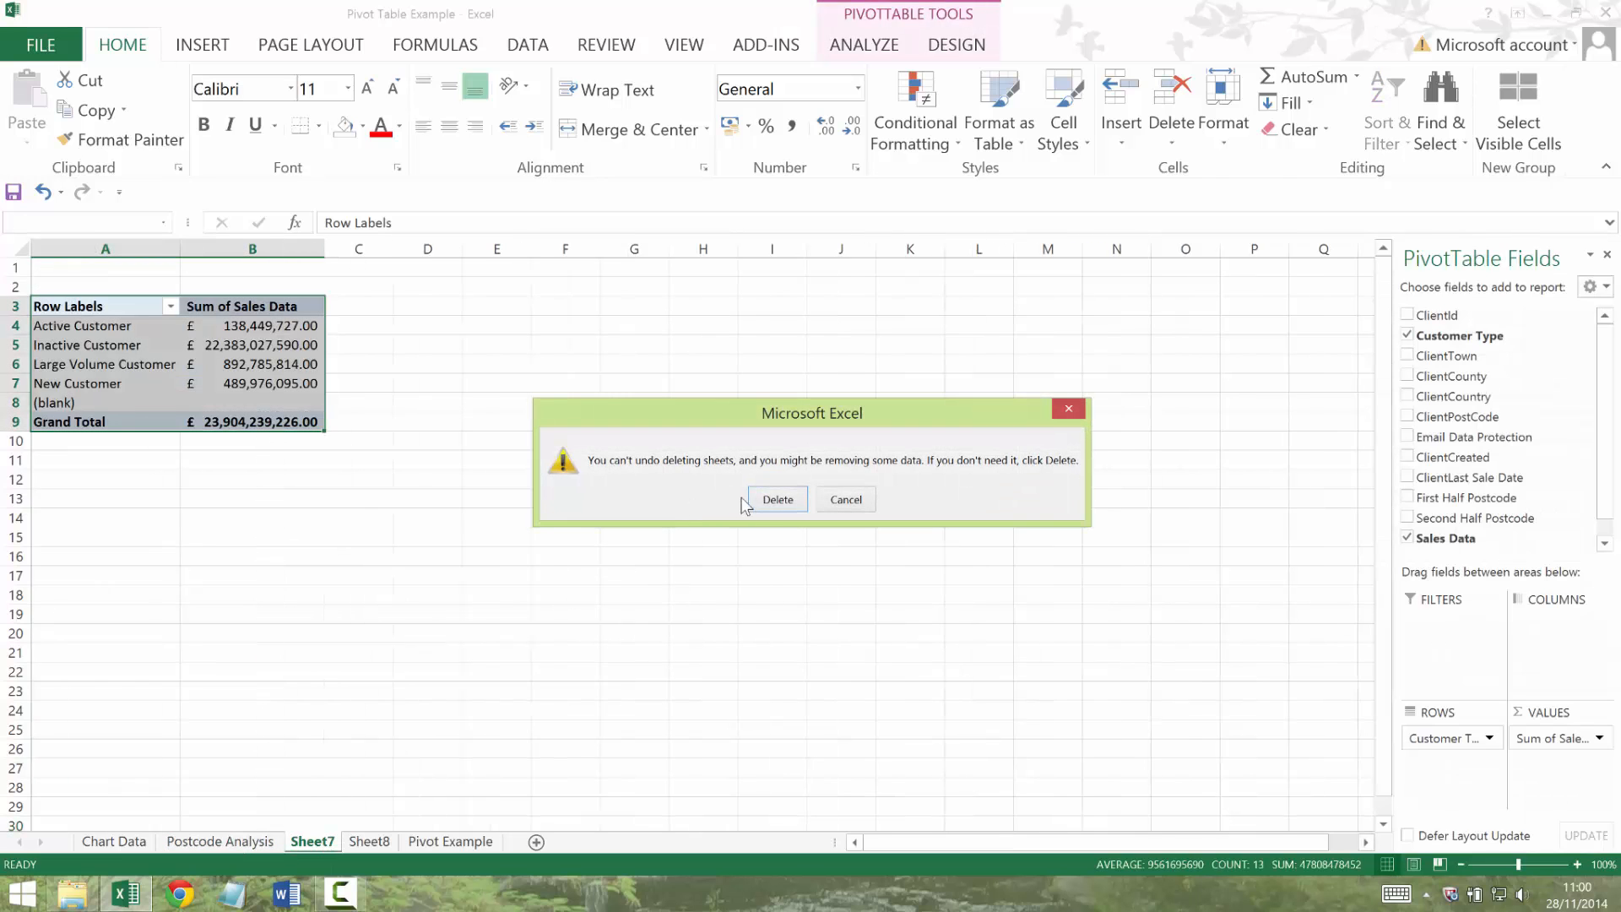
click(770, 498)
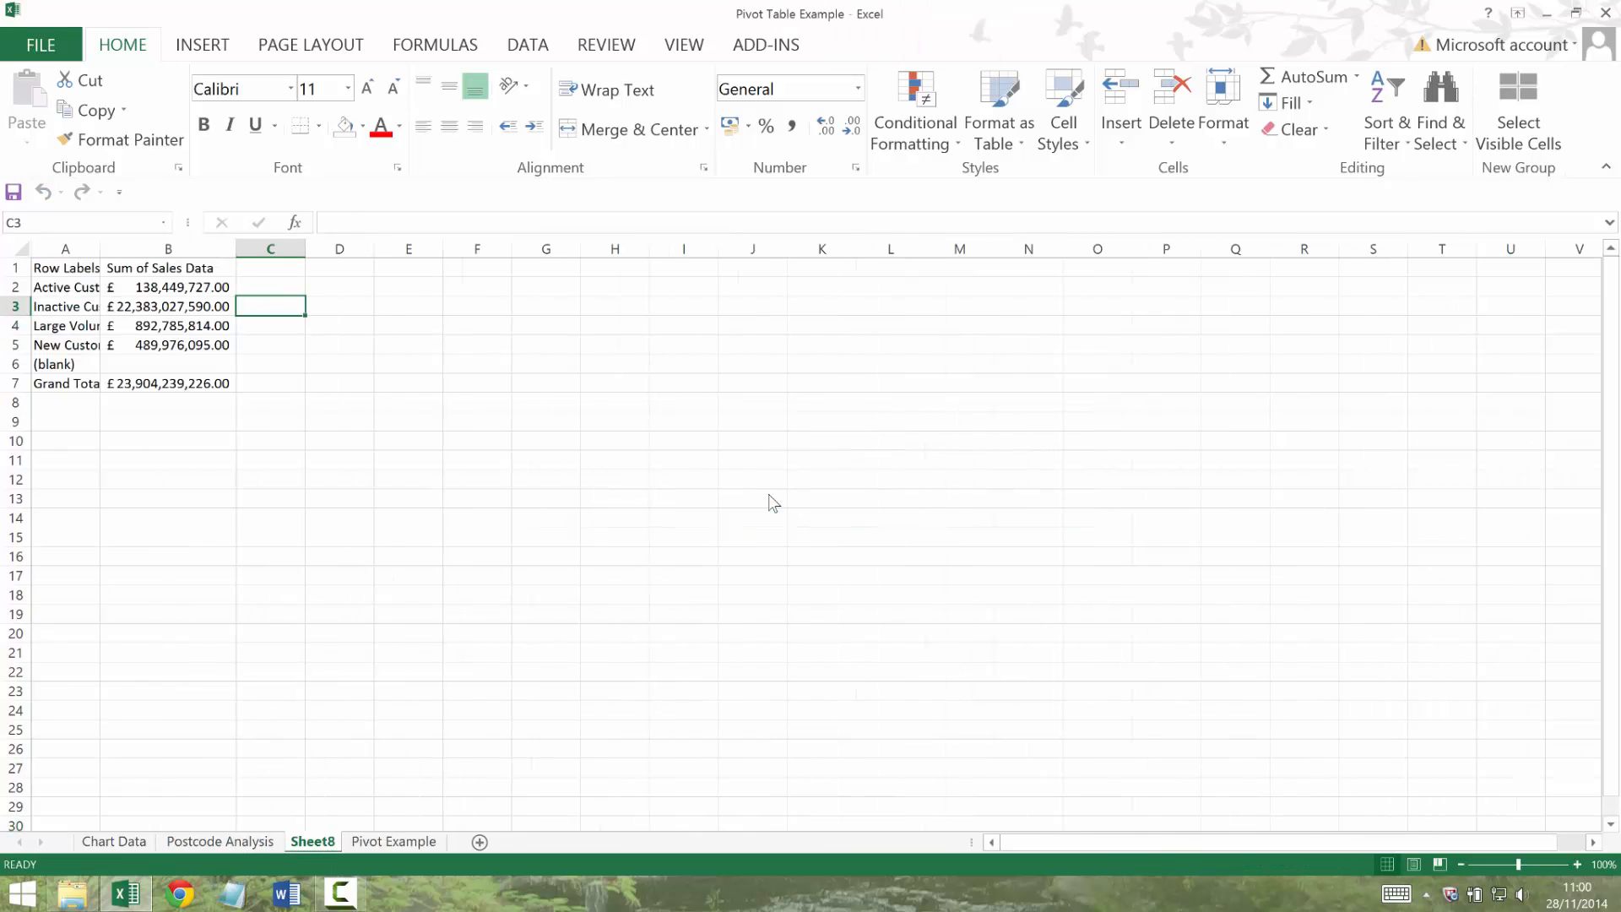
key(ctrl+s)
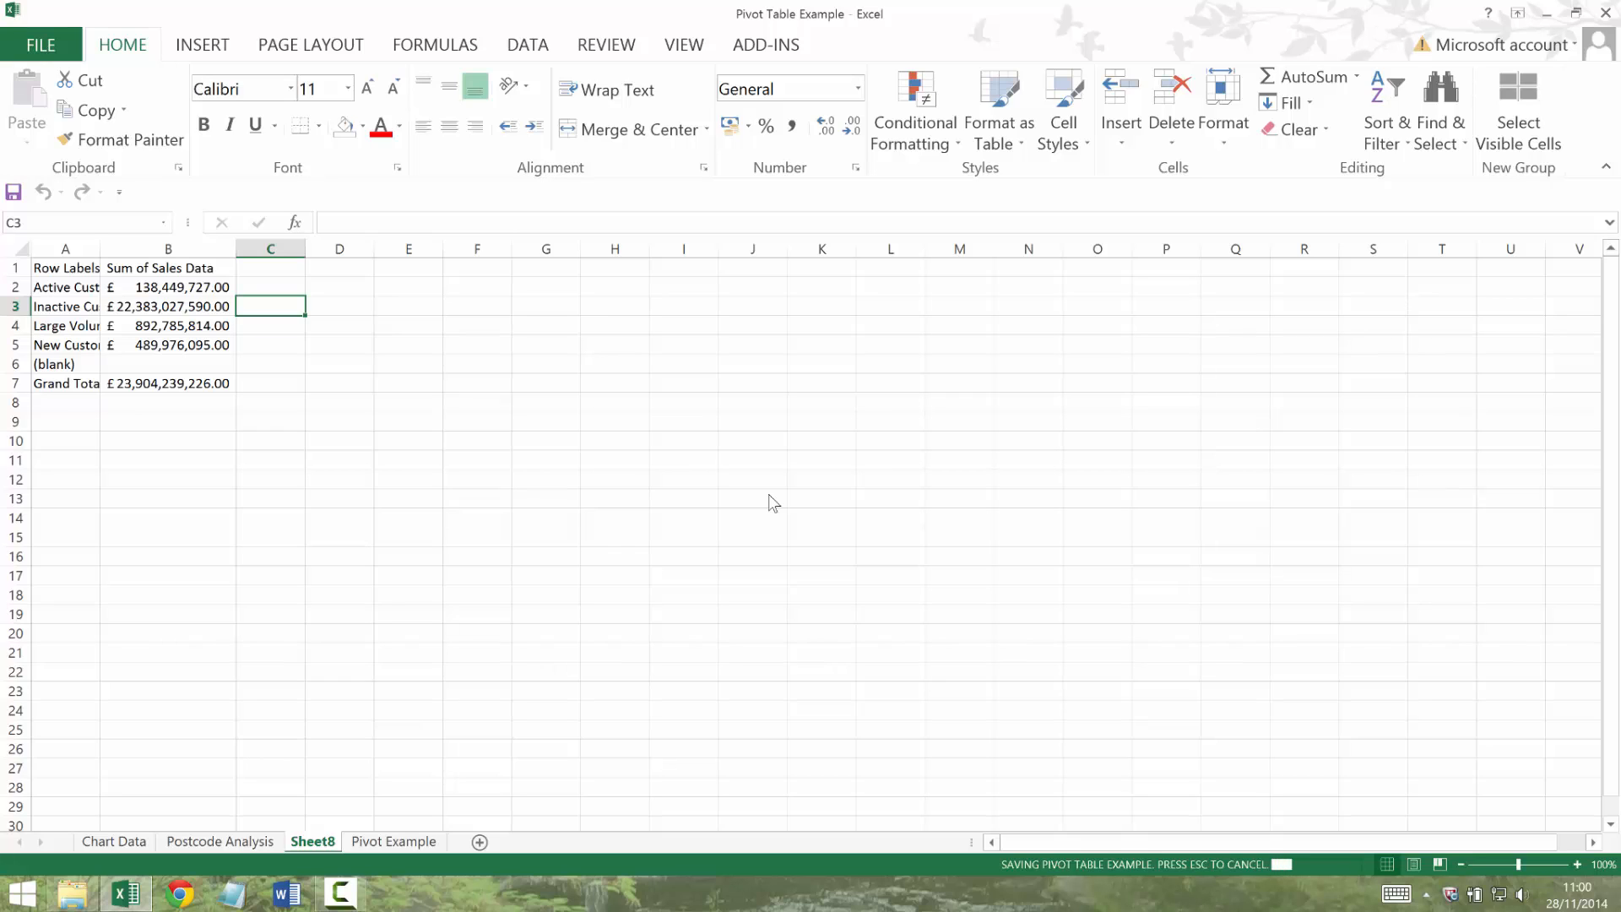